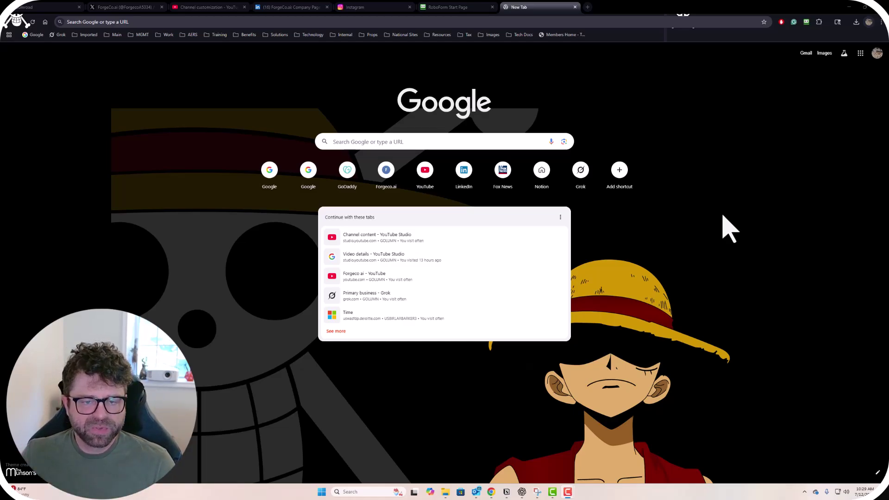
Open GoDaddy from the new tab shortcut and drag the Grok chat window over it.
click(347, 171)
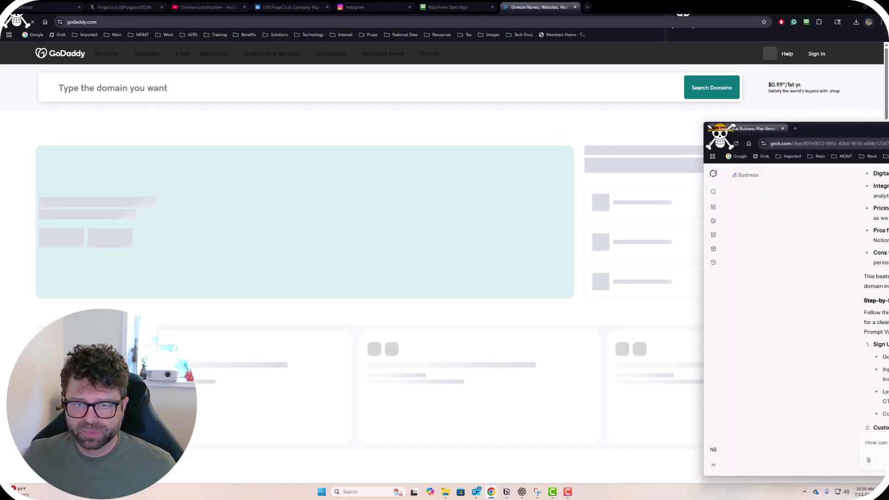
drag(662, 123, 519, 150)
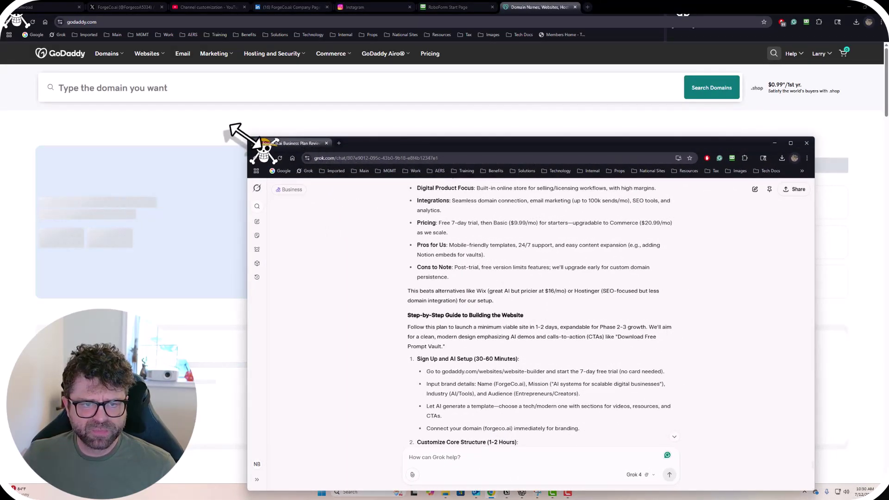
Shrink the Grok window into the lower right and scroll to its Step-by-Step Guide.
drag(248, 138, 423, 217)
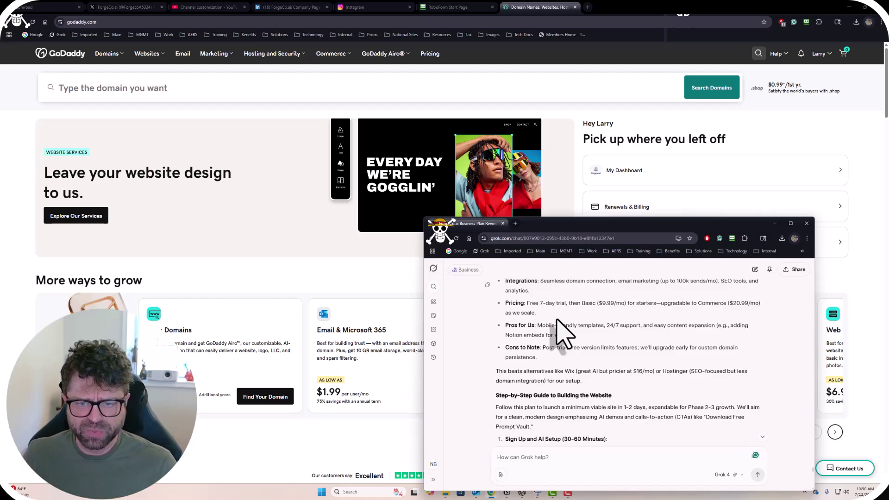
scroll(565, 333, down, 1)
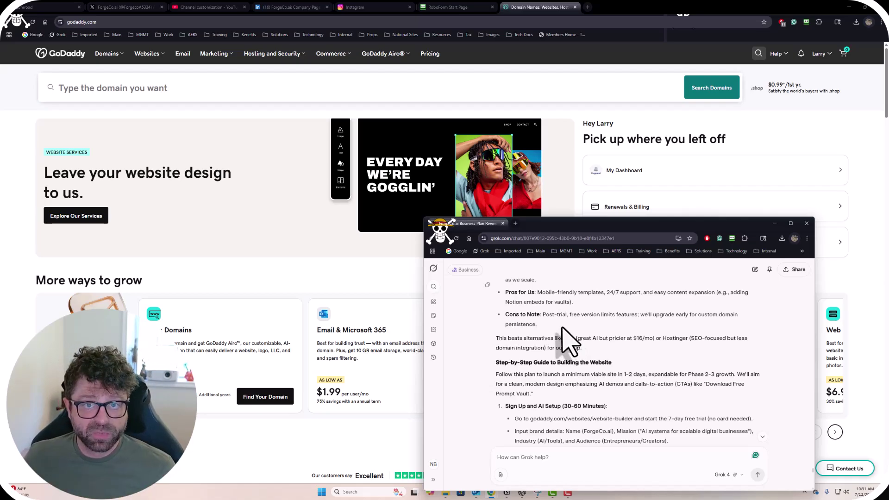
Scroll Grok's reply back up to the Optimized Website Creation Plan for ForgeCo.ai heading.
scroll(565, 362, down, 1)
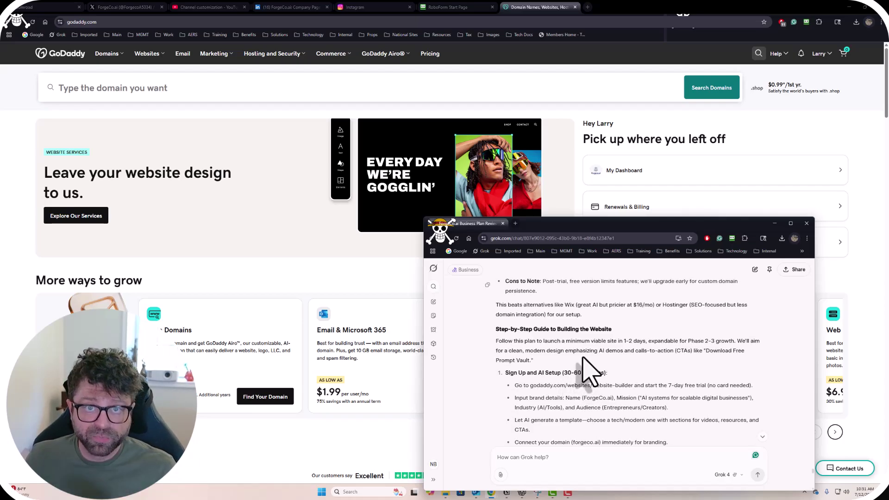
scroll(586, 368, up, 2)
scroll(583, 358, down, 3)
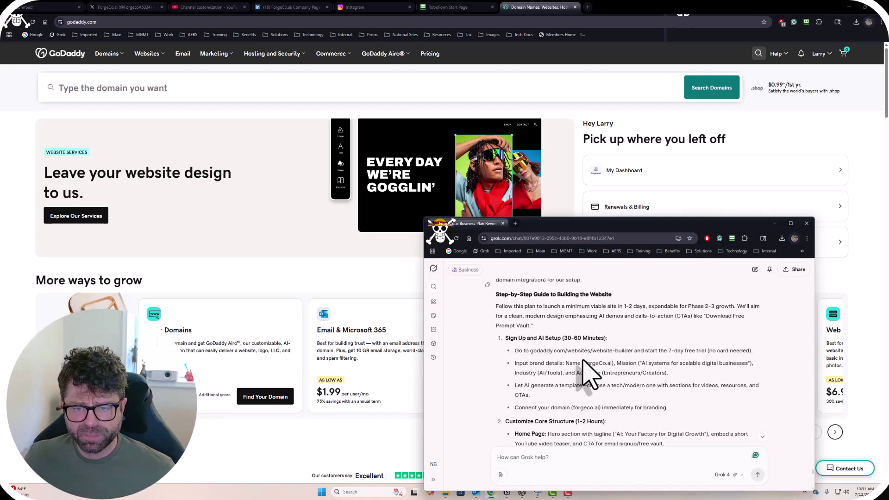
scroll(587, 375, up, 5)
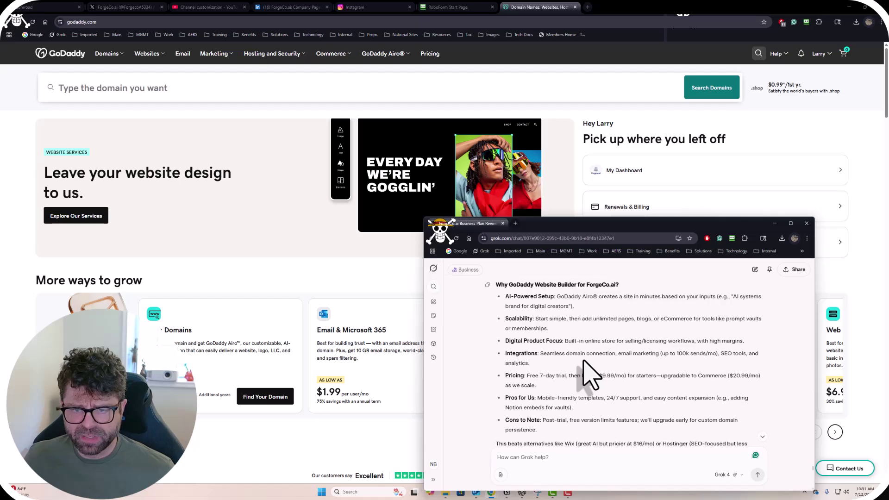
scroll(590, 375, up, 1)
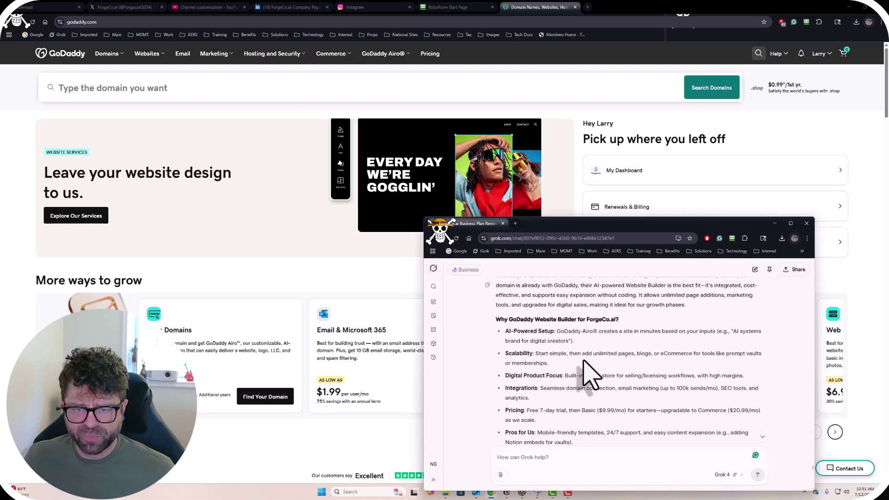
scroll(588, 375, up, 2)
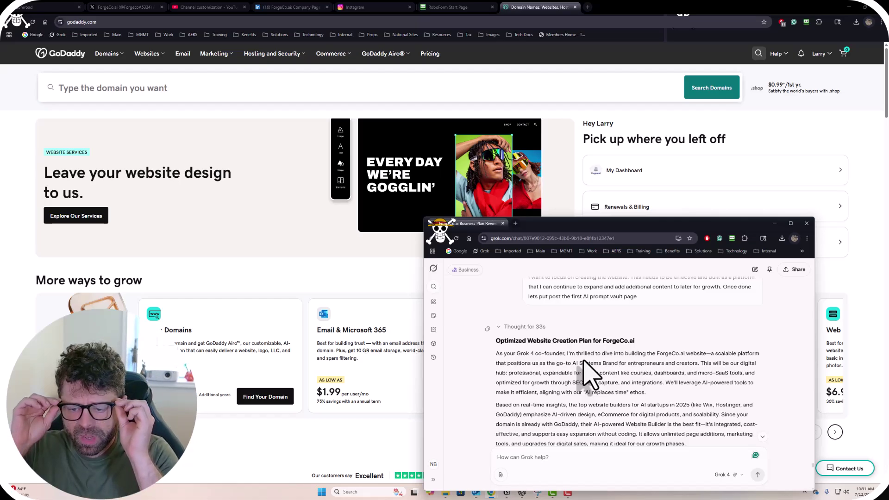
scroll(587, 377, down, 1)
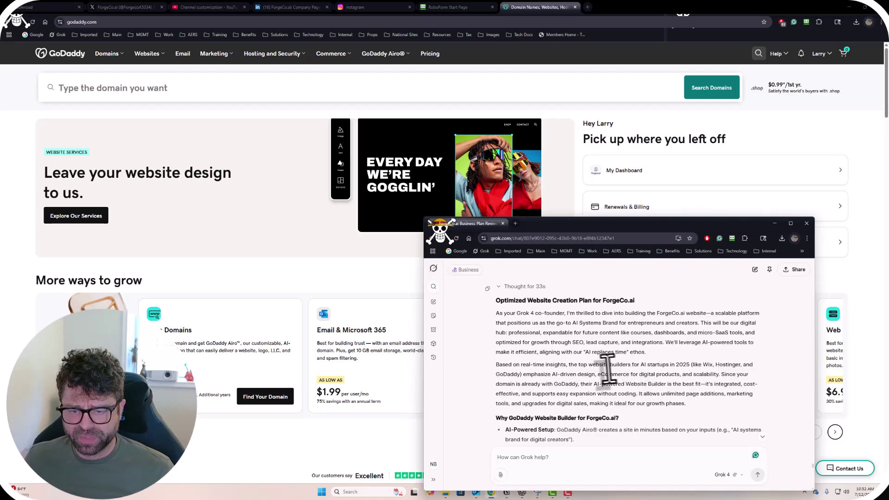
drag(579, 365, 687, 364)
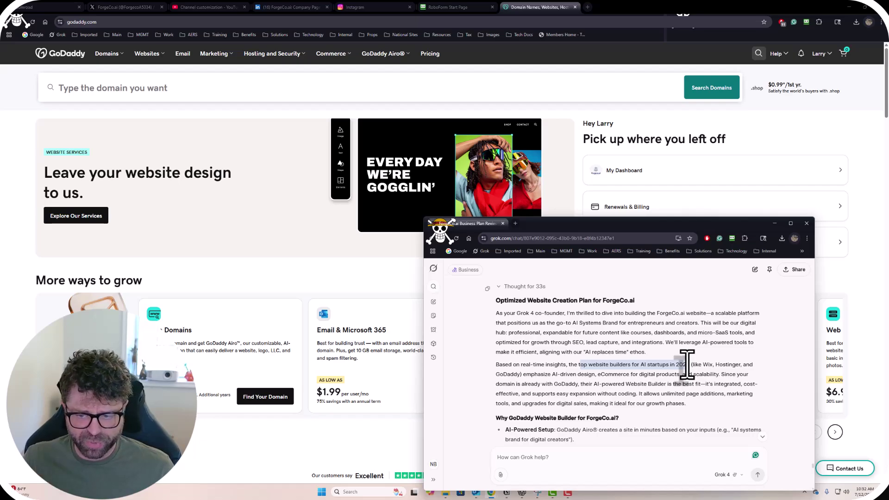
click(717, 366)
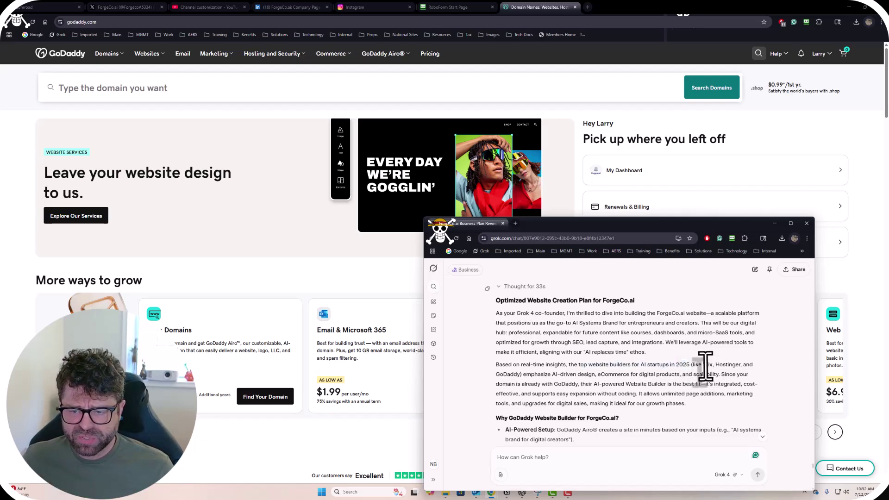
drag(703, 365, 741, 366)
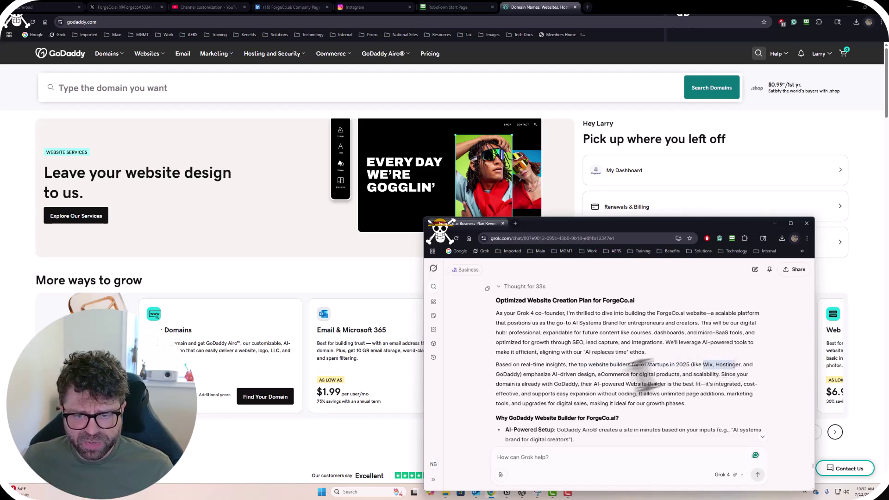
double_click(497, 374)
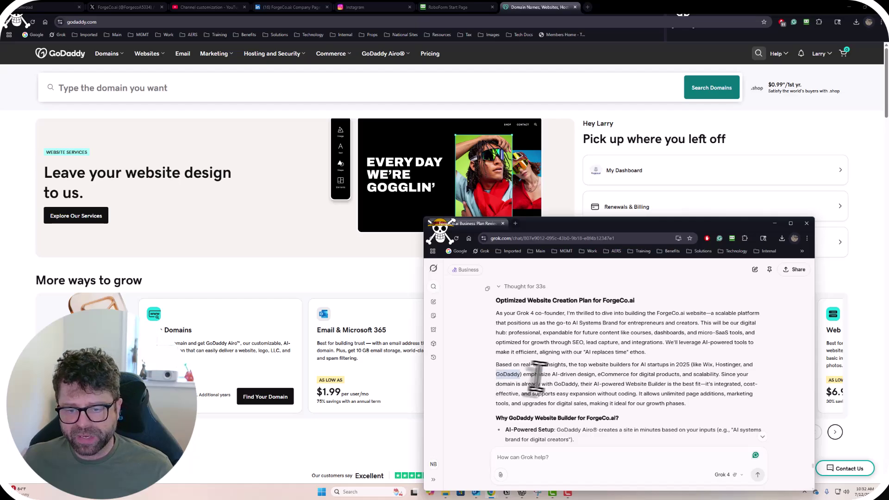
scroll(541, 374, down, 1)
drag(522, 343, 588, 339)
click(590, 342)
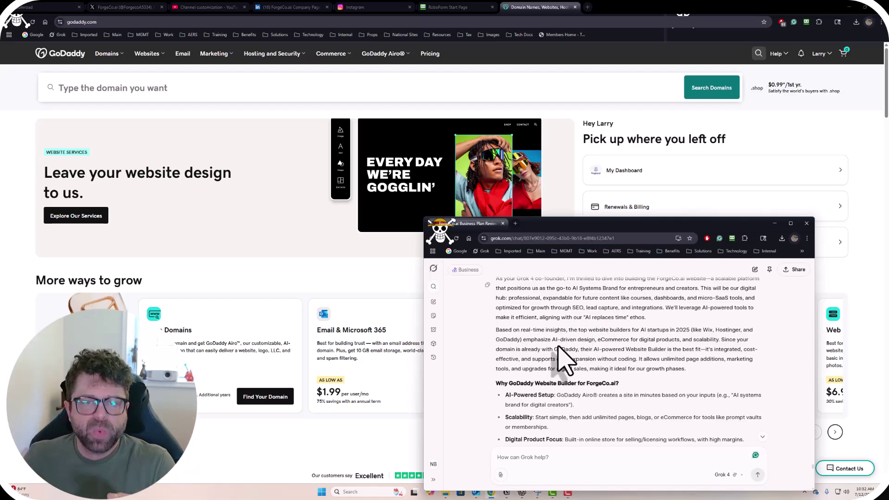
scroll(558, 347, down, 1)
scroll(557, 350, up, 1)
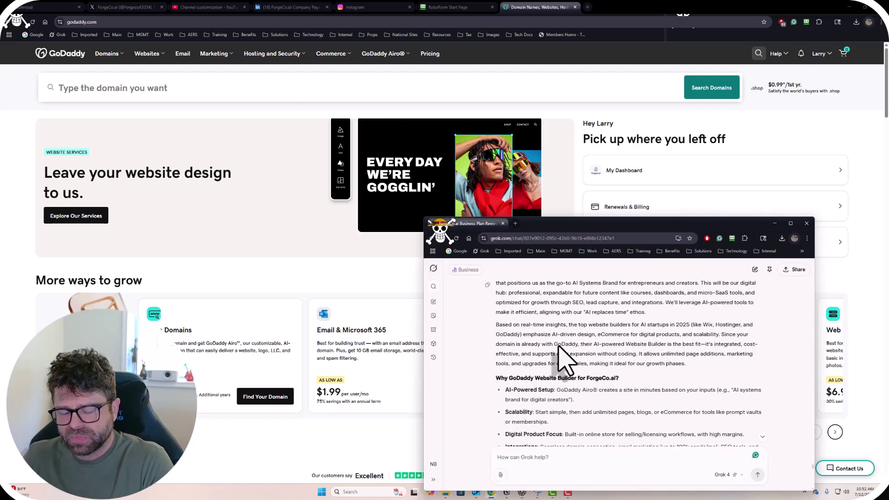
scroll(561, 355, down, 2)
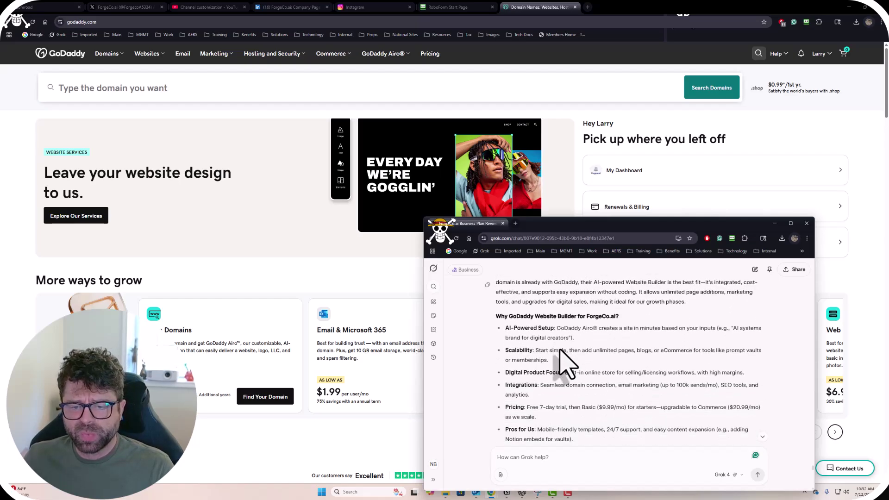
scroll(561, 351, up, 1)
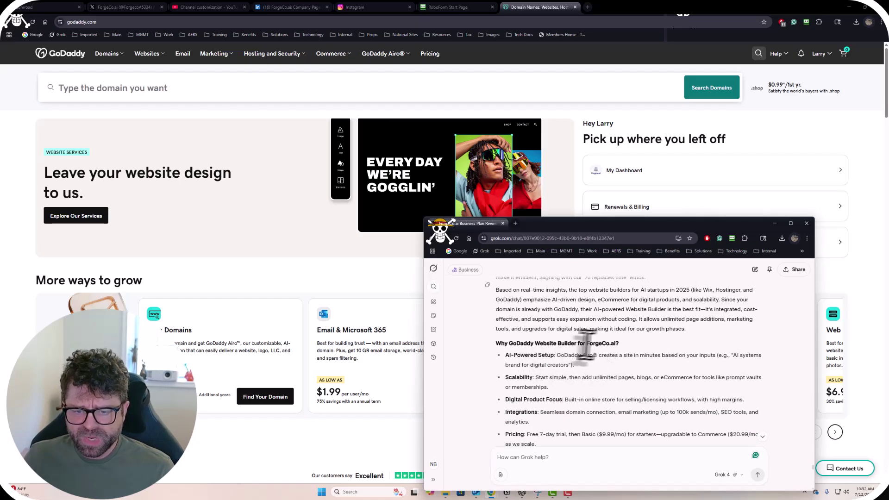
scroll(578, 343, up, 1)
scroll(556, 329, down, 2)
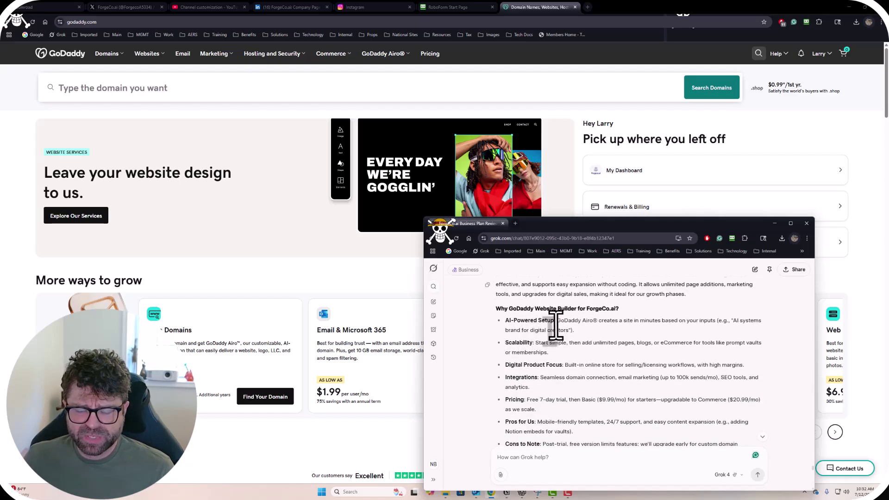
scroll(560, 324, down, 2)
scroll(563, 331, up, 1)
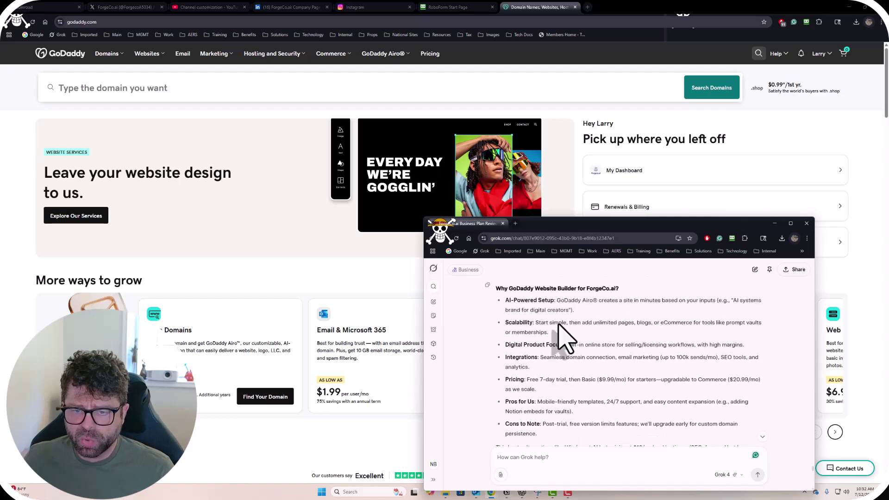
scroll(562, 333, up, 3)
scroll(612, 351, down, 2)
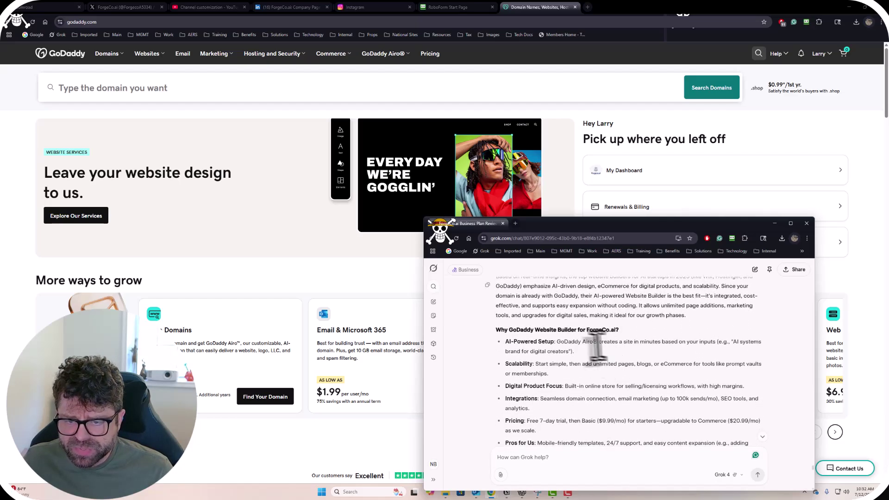
drag(556, 342, 597, 342)
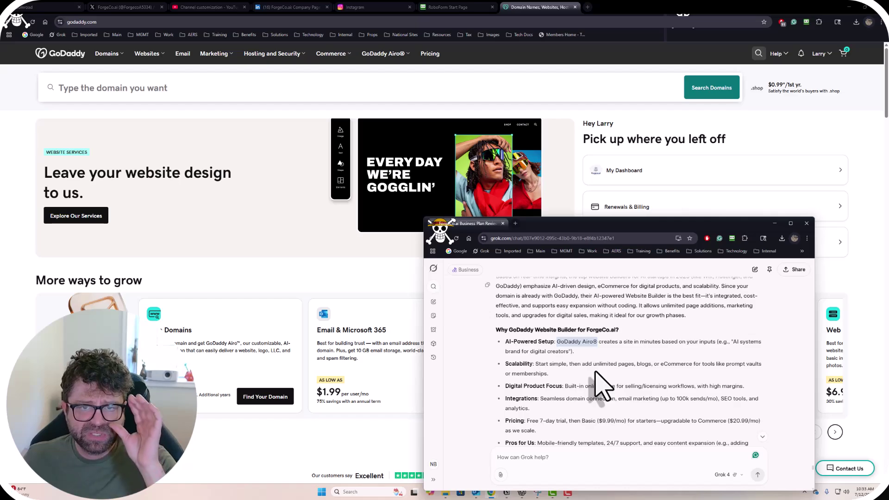
scroll(599, 386, down, 3)
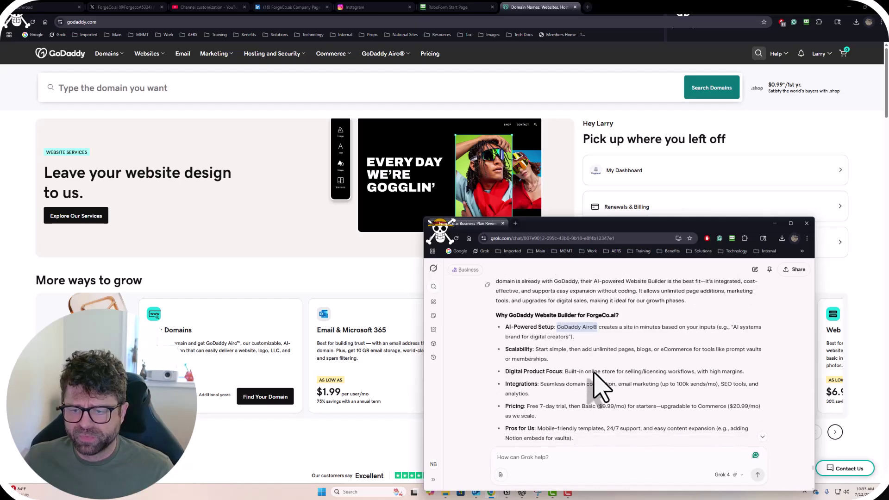
scroll(584, 365, up, 2)
scroll(565, 350, up, 1)
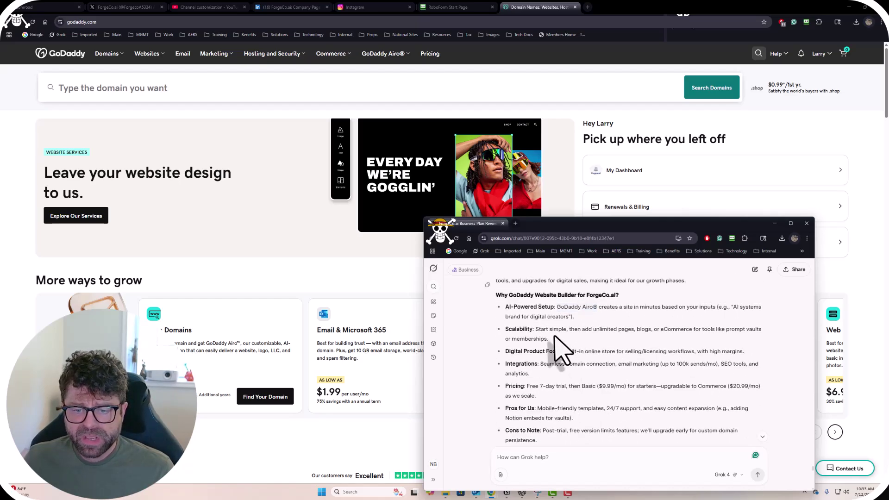
drag(506, 329, 606, 330)
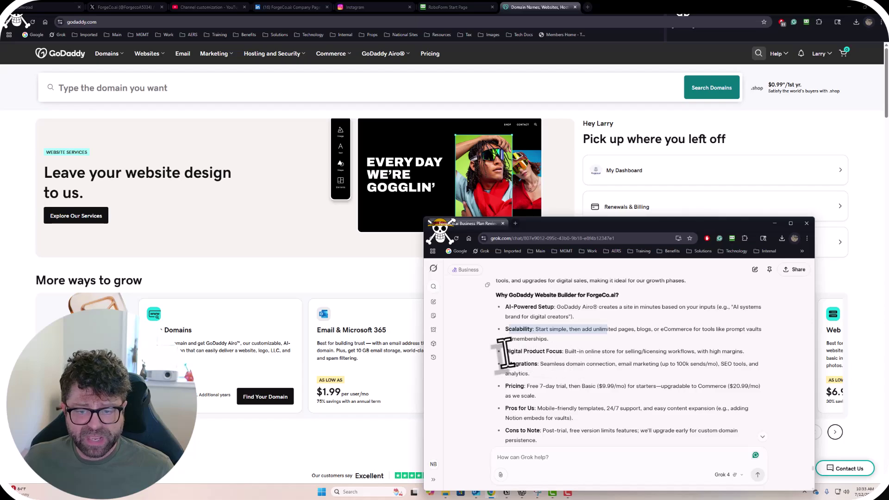
scroll(593, 363, down, 3)
scroll(594, 363, up, 1)
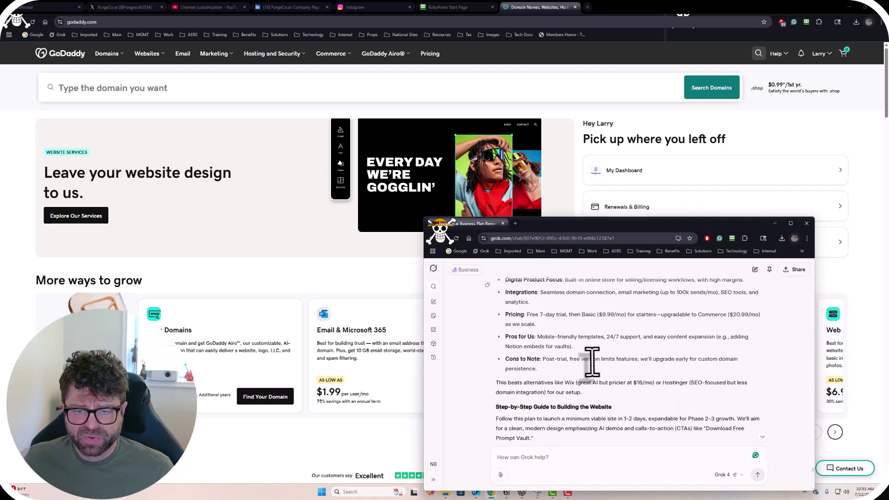
drag(526, 317, 601, 324)
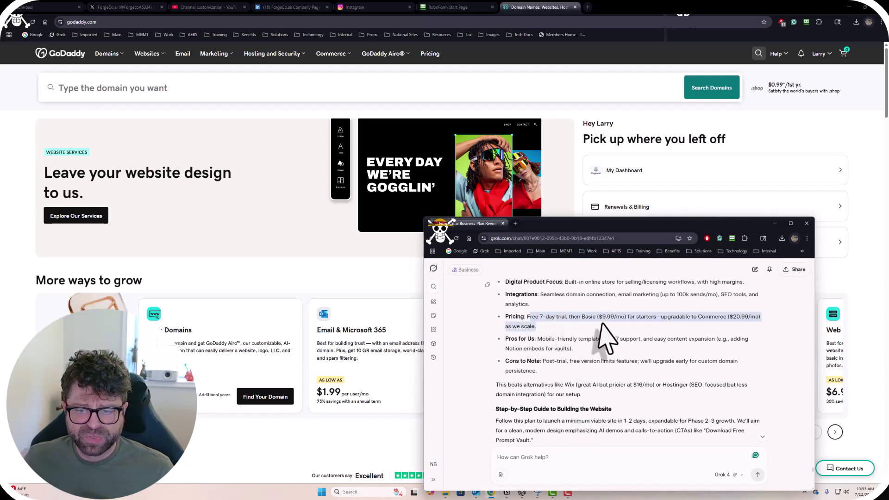
click(597, 333)
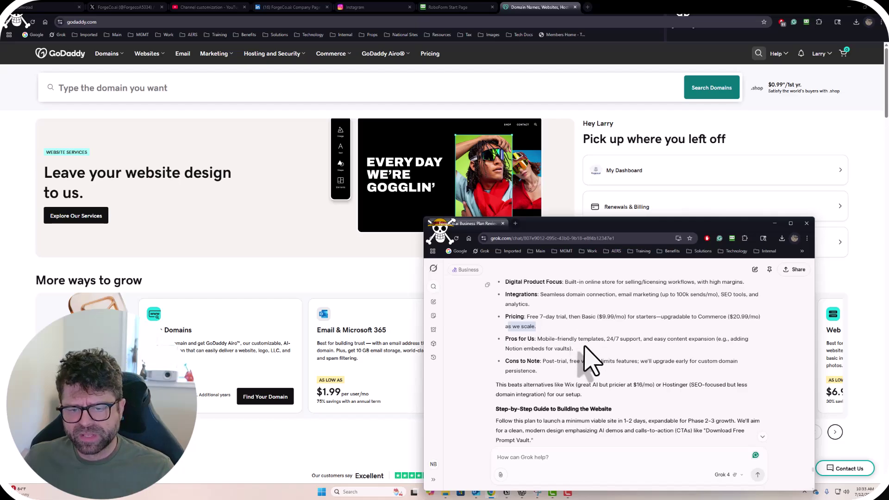
Highlight the mobile-friendly templates and 24/7 support benefits in Grok's Pros line.
scroll(588, 352, down, 1)
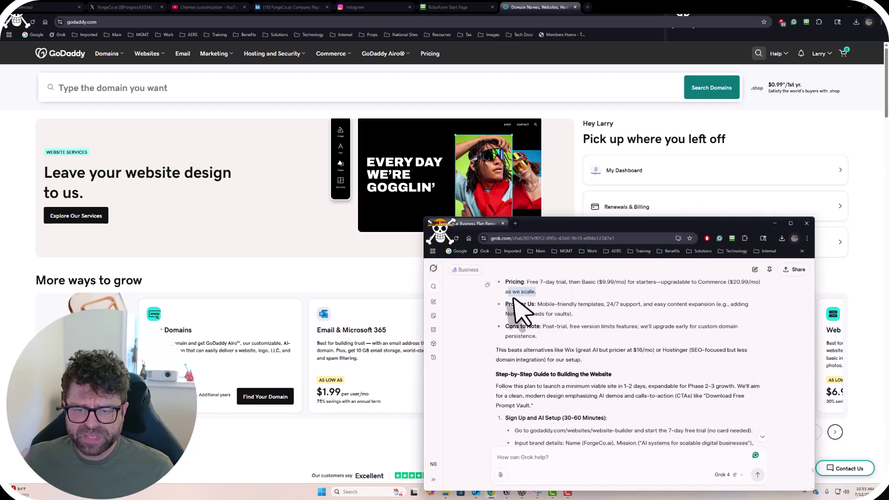
drag(534, 306, 626, 308)
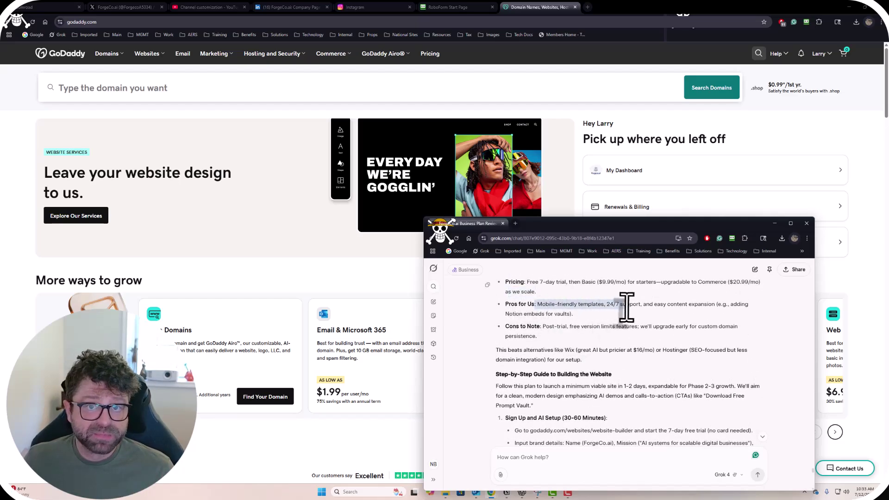
click(601, 307)
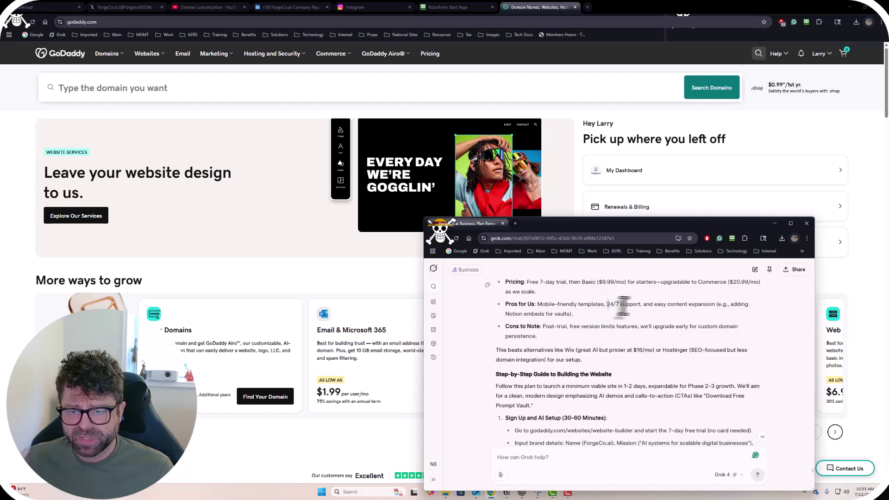
drag(606, 304, 667, 306)
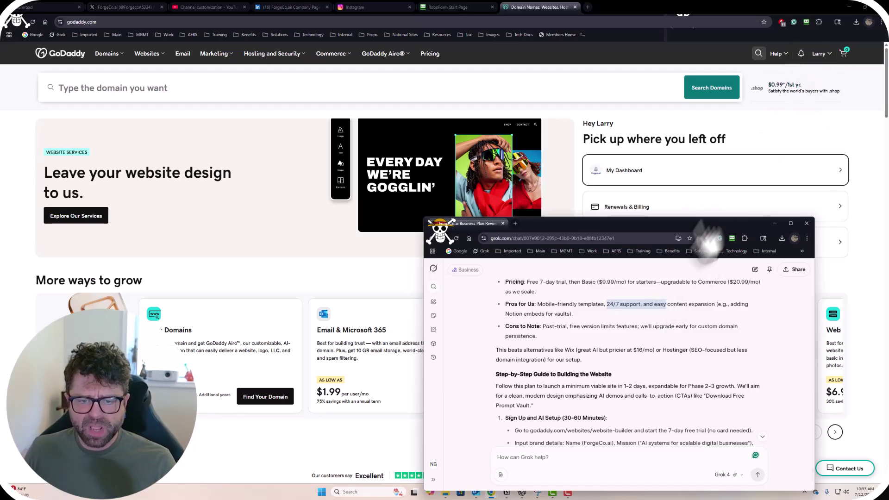
Highlight the Step-by-Step Guide heading, then select the godaddy.com/websites/website-builder address.
scroll(658, 313, down, 2)
scroll(646, 324, up, 1)
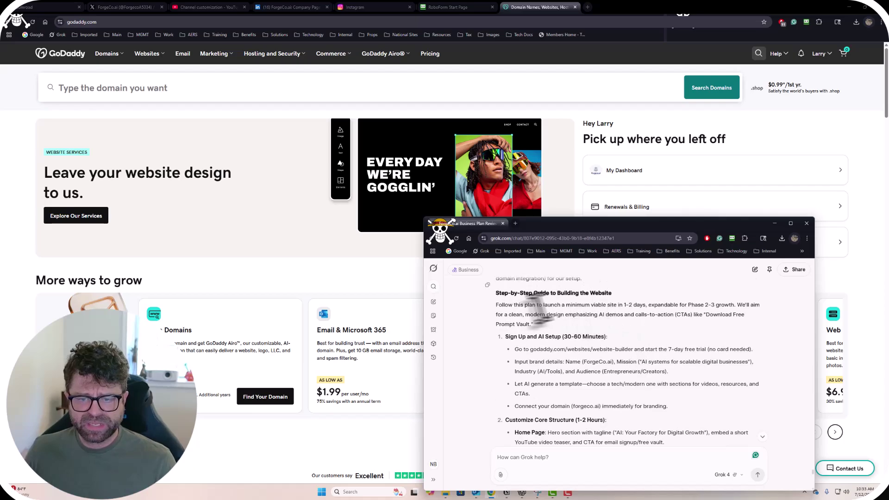
drag(524, 293, 611, 293)
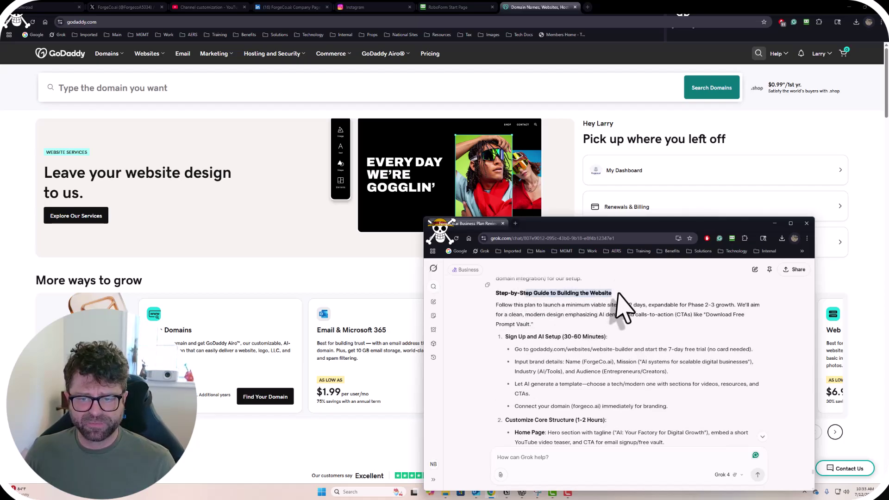
scroll(590, 326, down, 1)
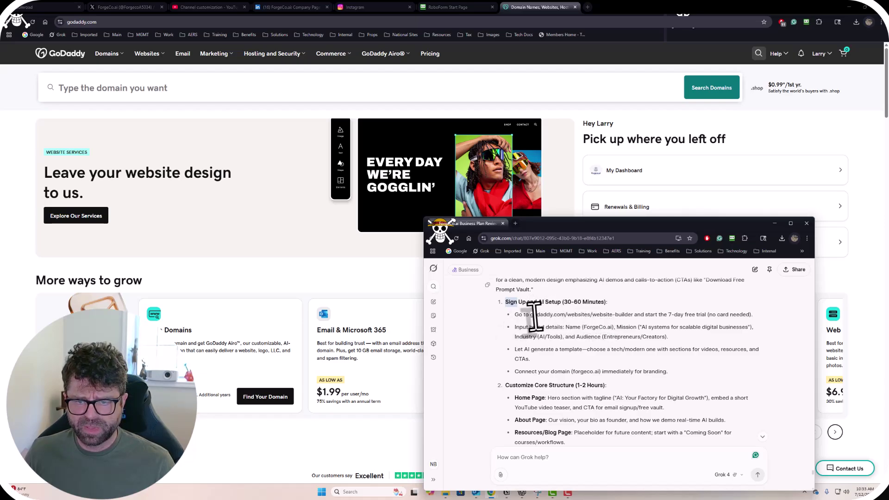
drag(530, 314, 639, 317)
key(ctrl+c)
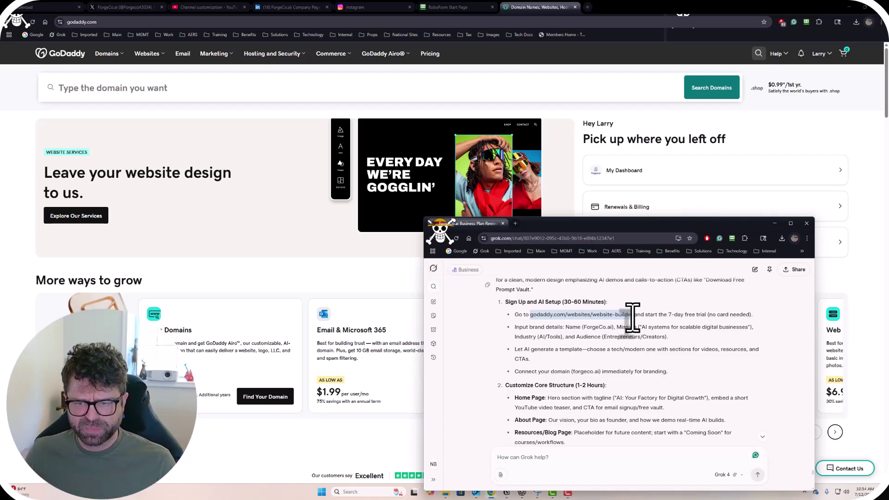
Load godaddy.com/websites/website-builder in a new browser tab by pasting the address.
click(587, 7)
key(ctrl+v)
key(Return)
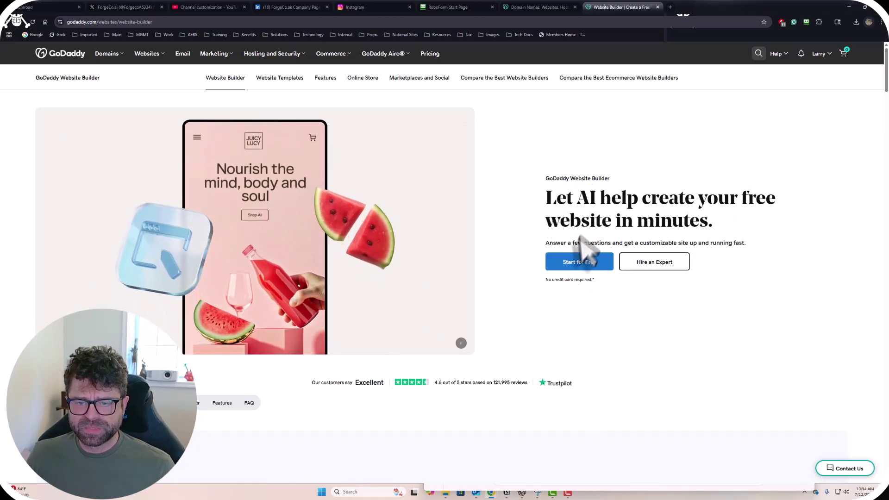
Choose Start for Free, then pick the Forgeco.ai site on the Welcome back page.
click(576, 262)
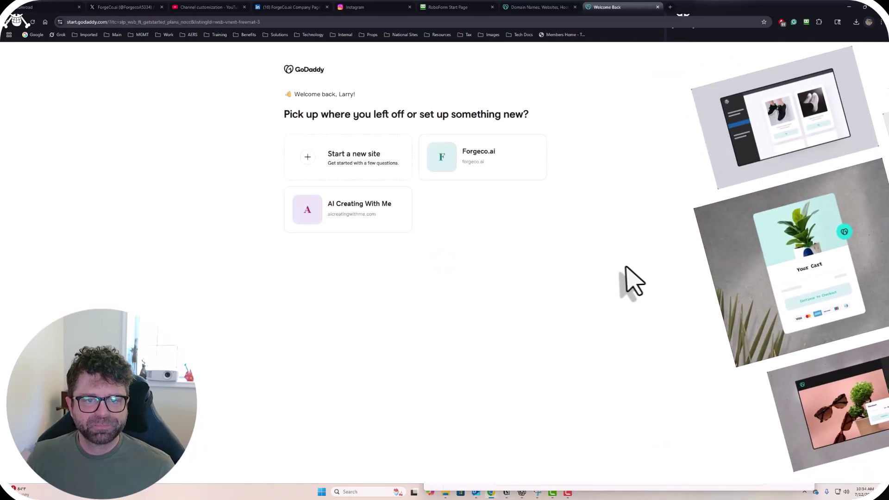
click(501, 158)
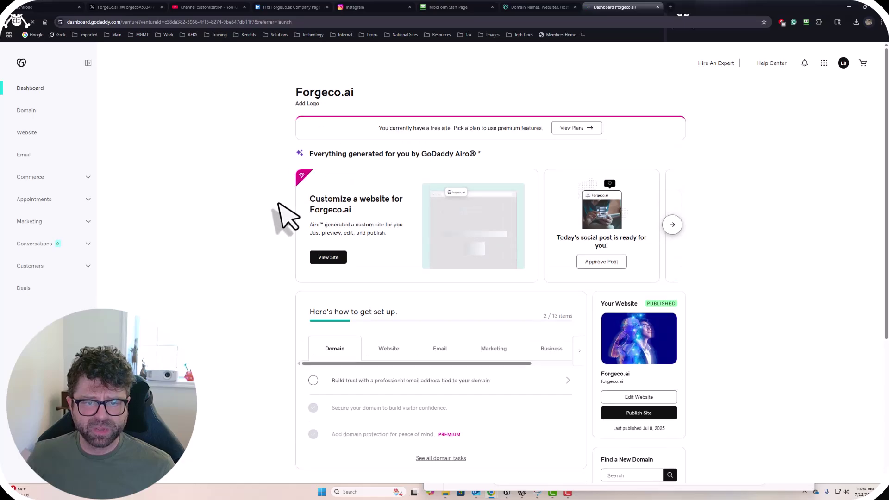
Switch between the GoDaddy dashboard and Grok windows, shifting Grok to uncover the dashboard.
scroll(285, 225, down, 3)
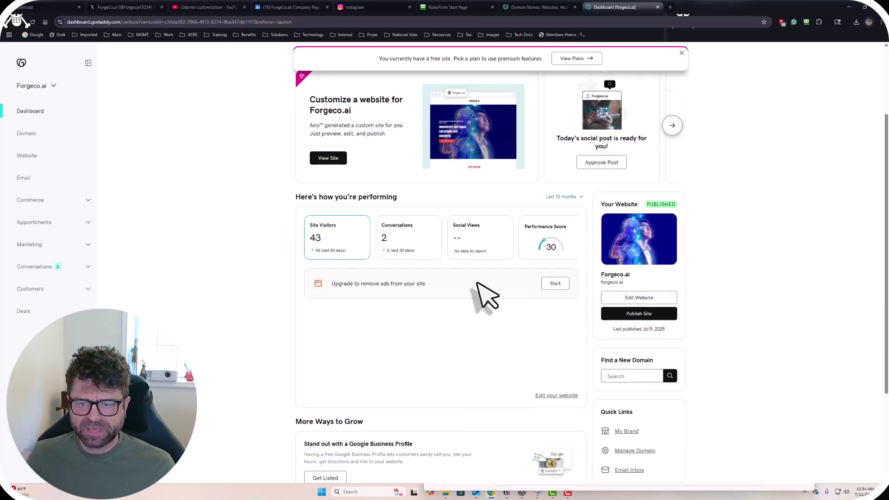
scroll(483, 295, up, 2)
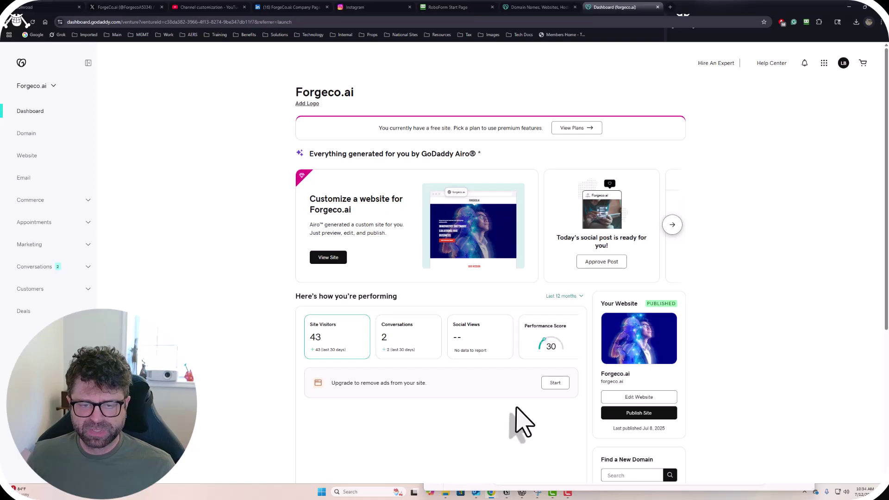
key(alt+Tab)
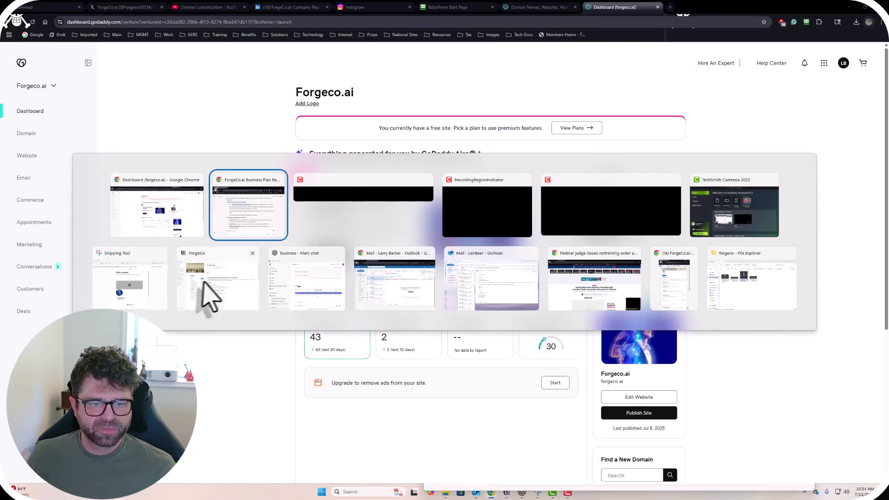
click(157, 230)
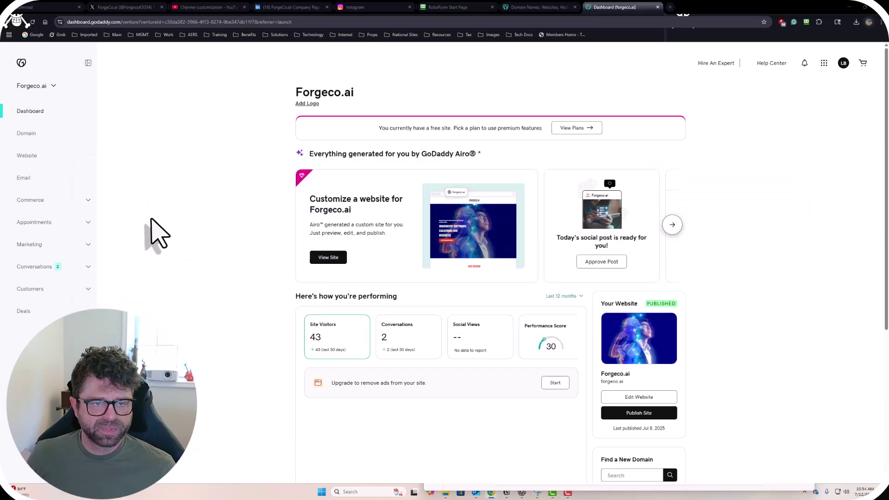
key(alt+Tab)
click(234, 207)
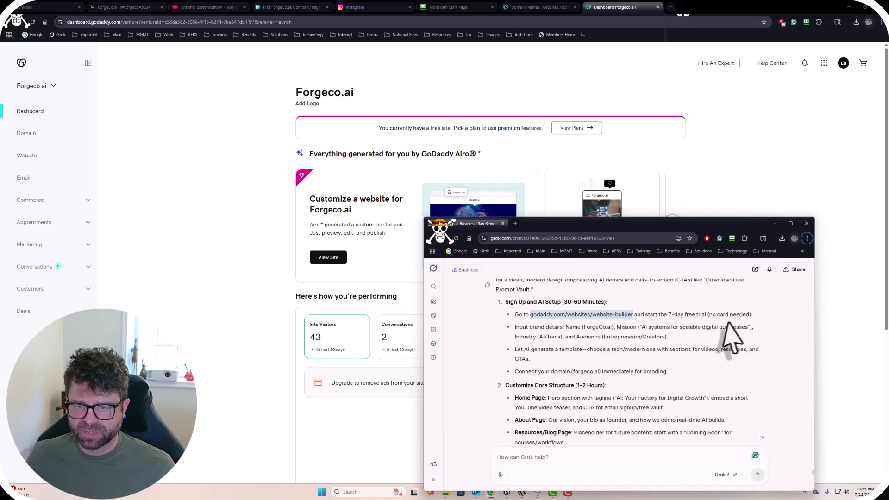
drag(658, 225, 703, 209)
Restore down the dashboard window, move it up-right, and place Grok at the upper left.
key(alt+Tab)
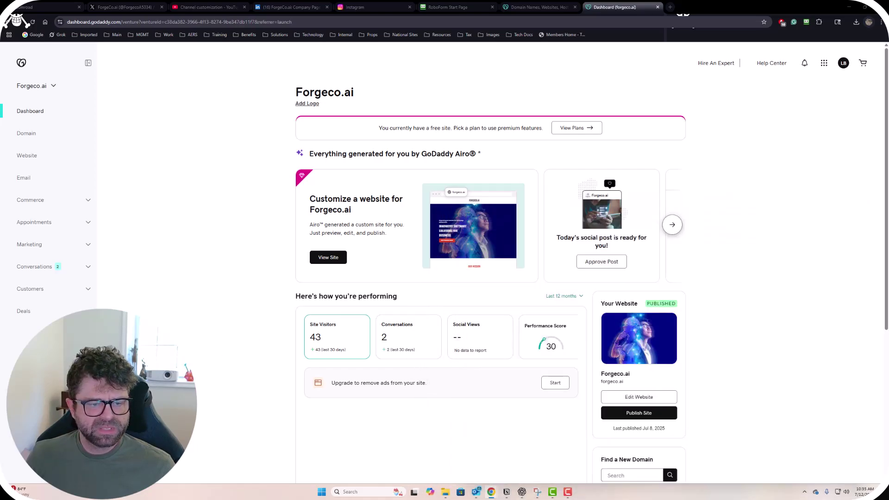
click(865, 7)
drag(599, 89, 825, 29)
click(517, 437)
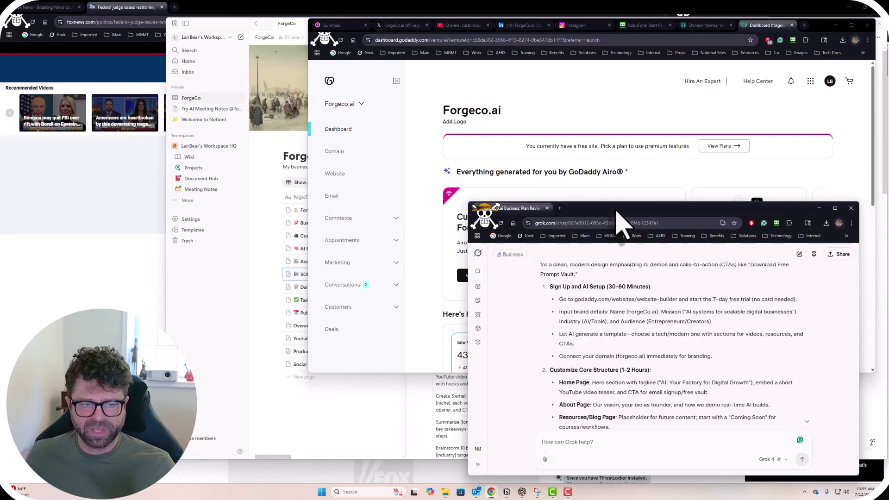
drag(617, 210, 618, 207)
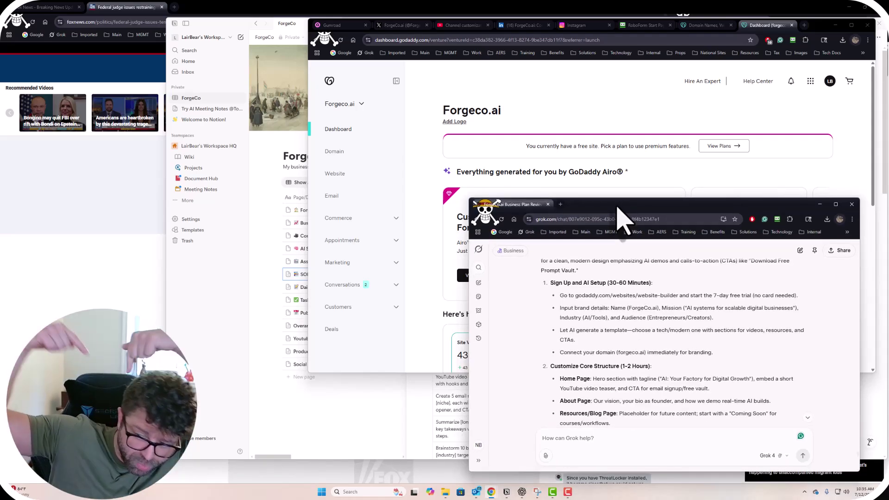
drag(618, 207, 178, 40)
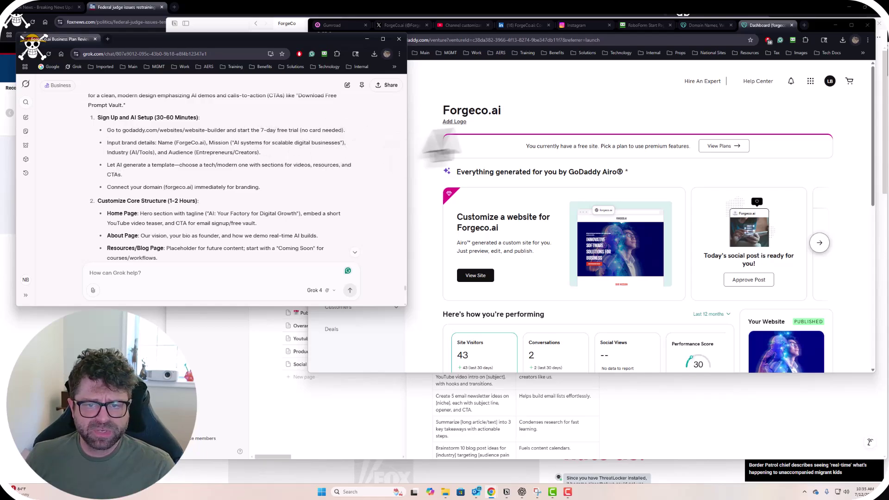
click(615, 135)
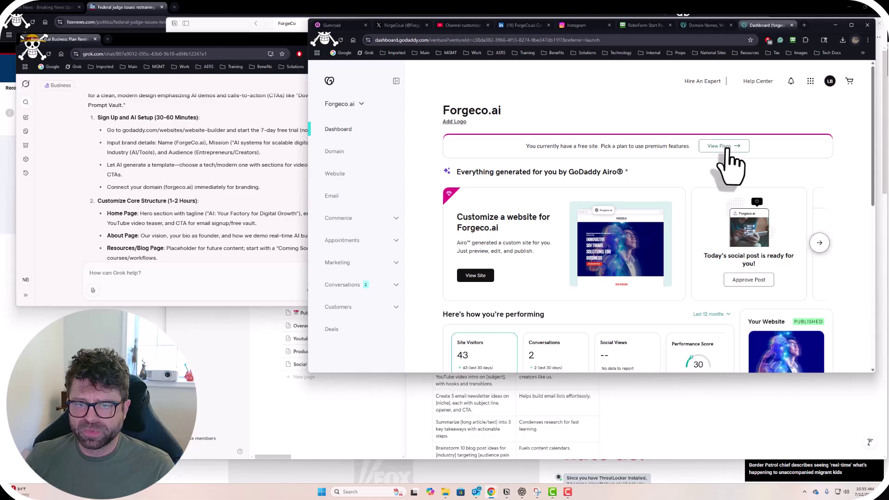
scroll(679, 189, down, 4)
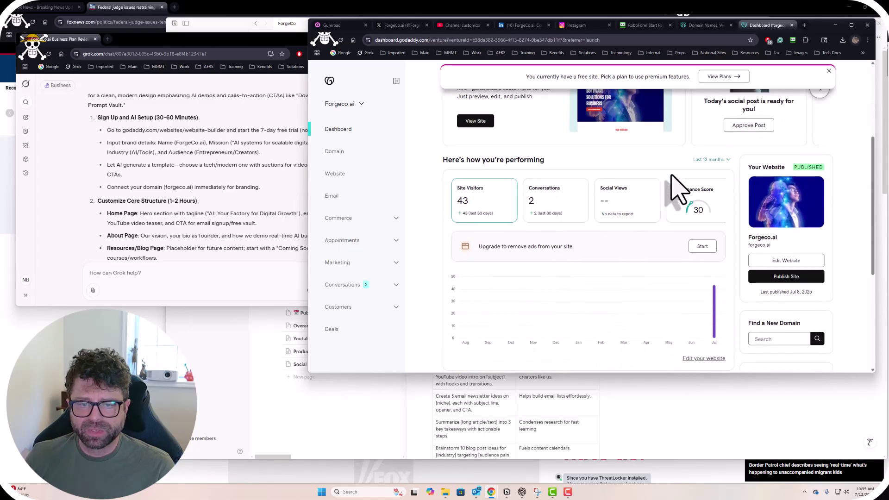
scroll(672, 176, down, 4)
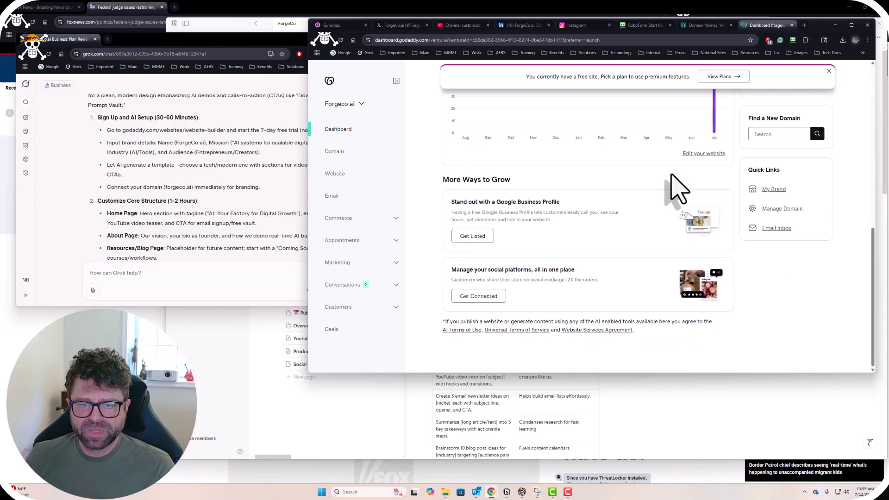
scroll(677, 183, up, 8)
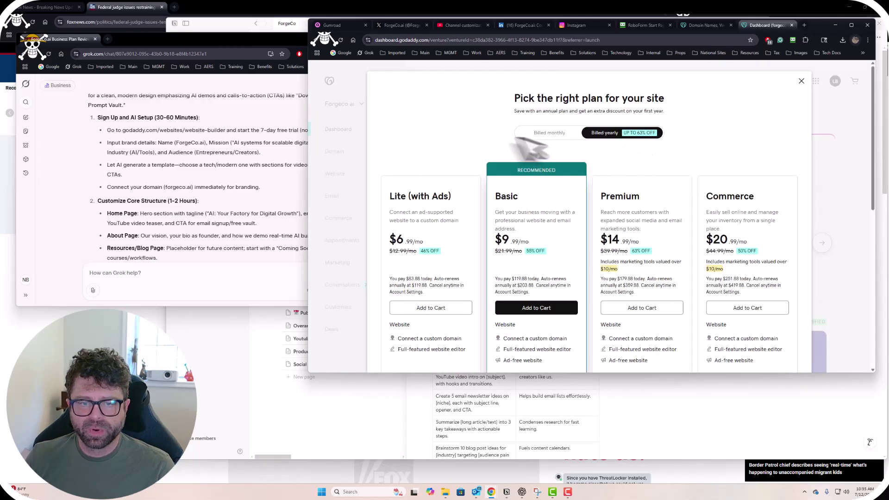
scroll(466, 158, down, 2)
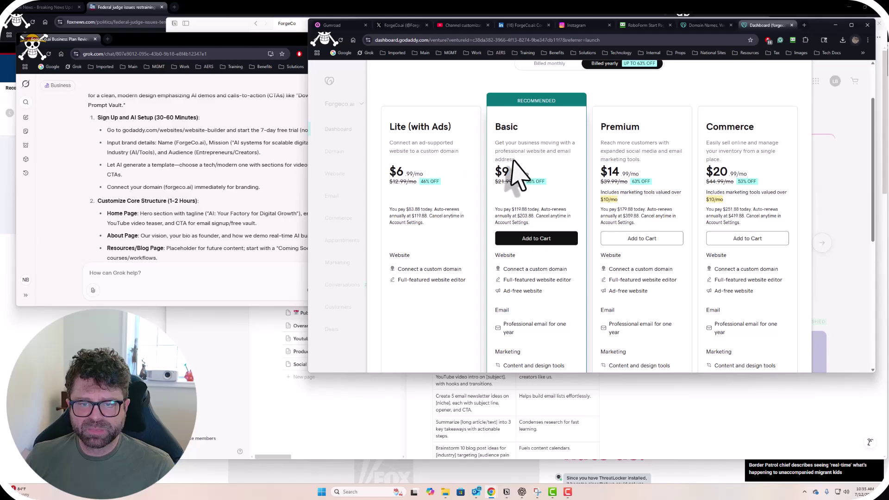
scroll(676, 232, down, 2)
scroll(675, 231, down, 1)
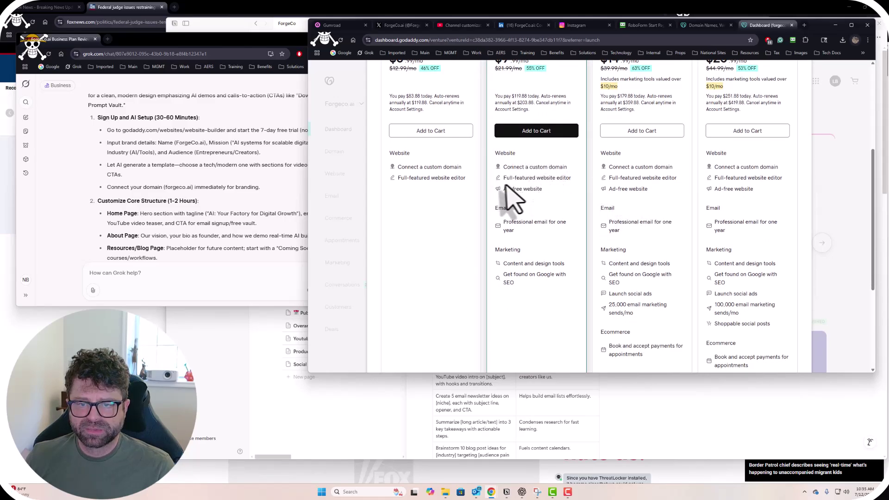
scroll(546, 203, down, 1)
scroll(546, 204, up, 3)
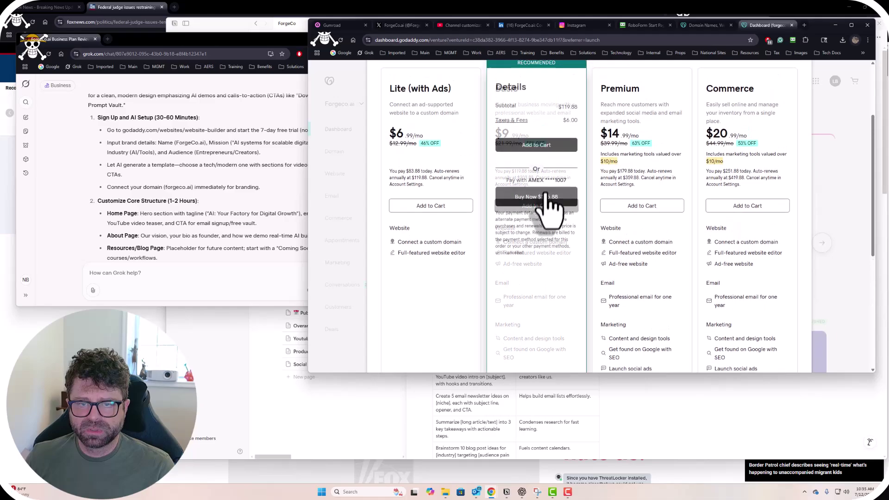
scroll(648, 144, up, 2)
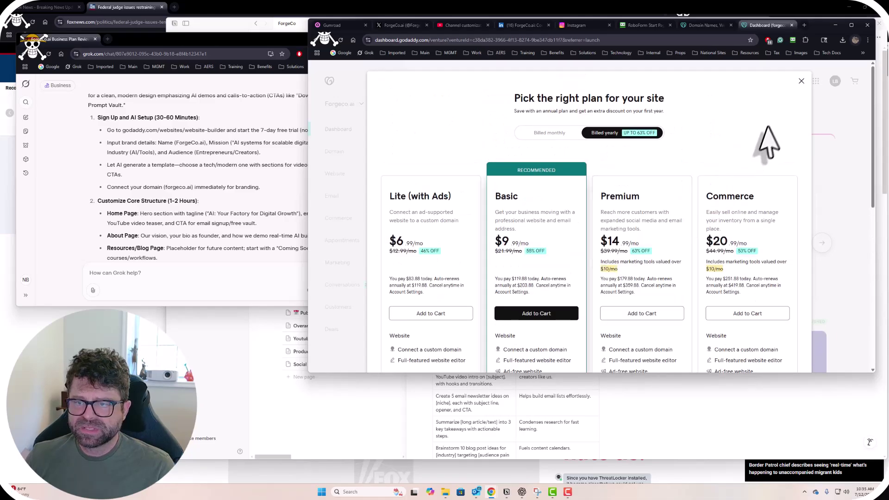
click(801, 86)
click(723, 146)
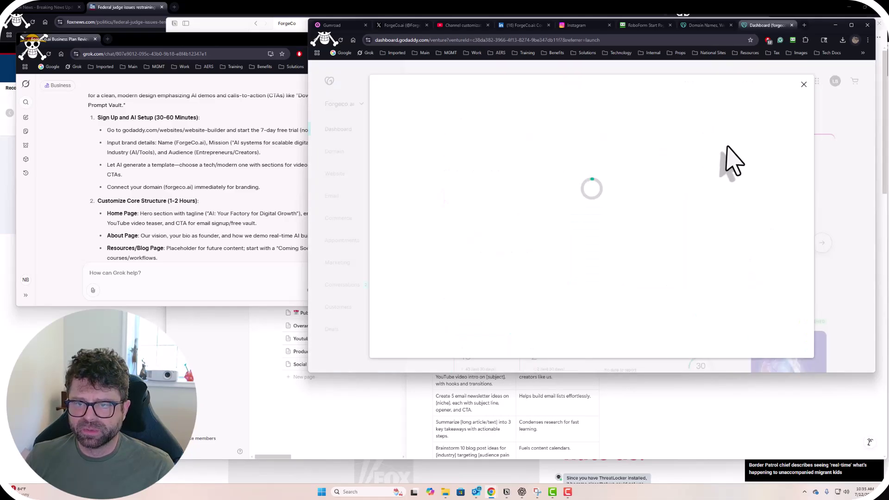
click(801, 81)
scroll(625, 203, down, 2)
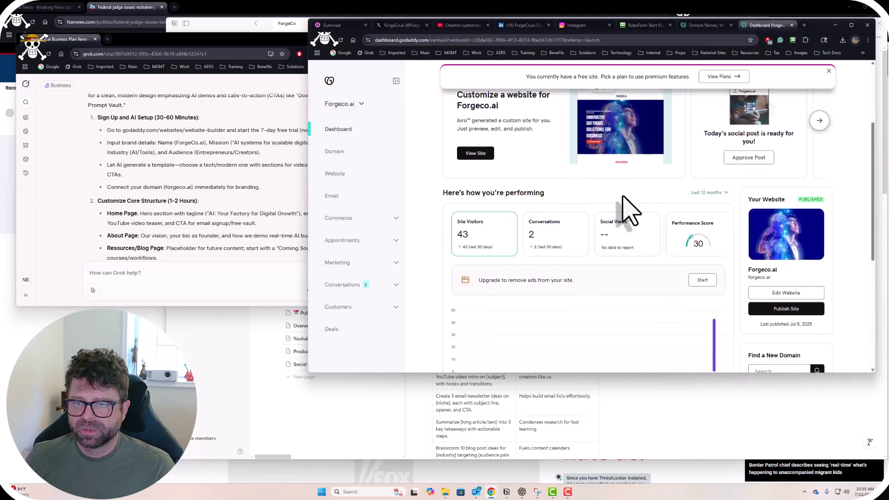
scroll(629, 210, down, 2)
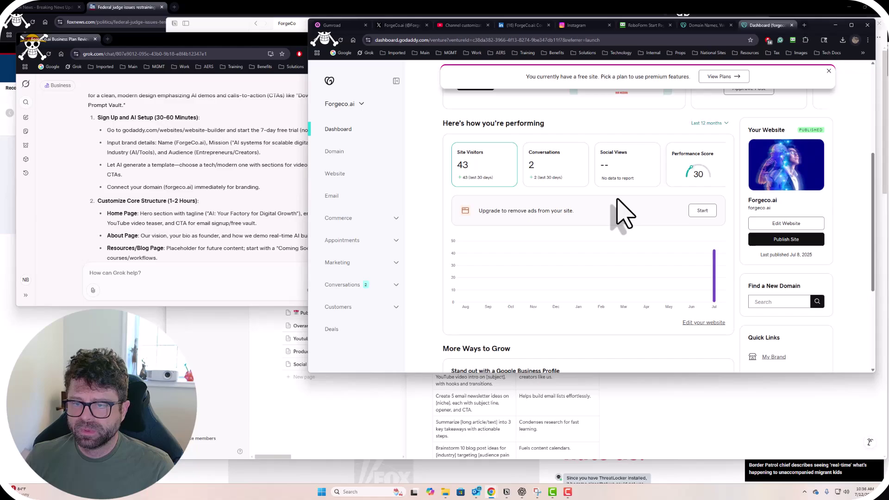
scroll(623, 213, down, 1)
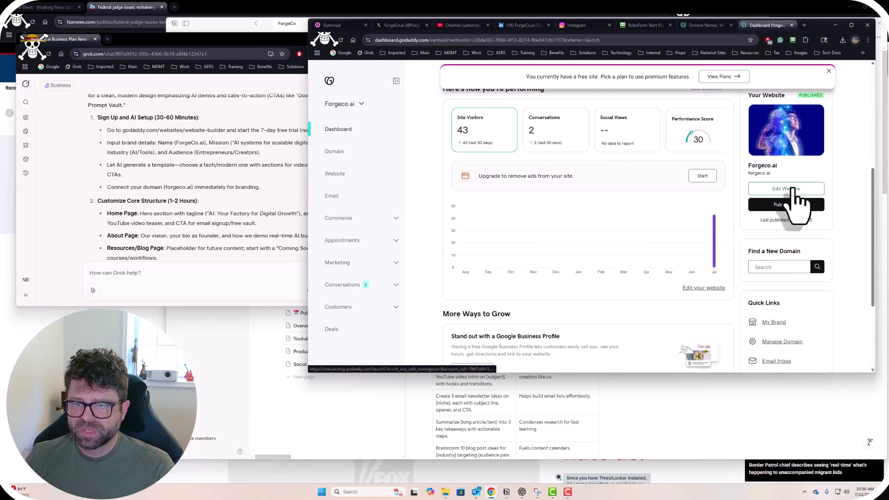
scroll(738, 242, down, 4)
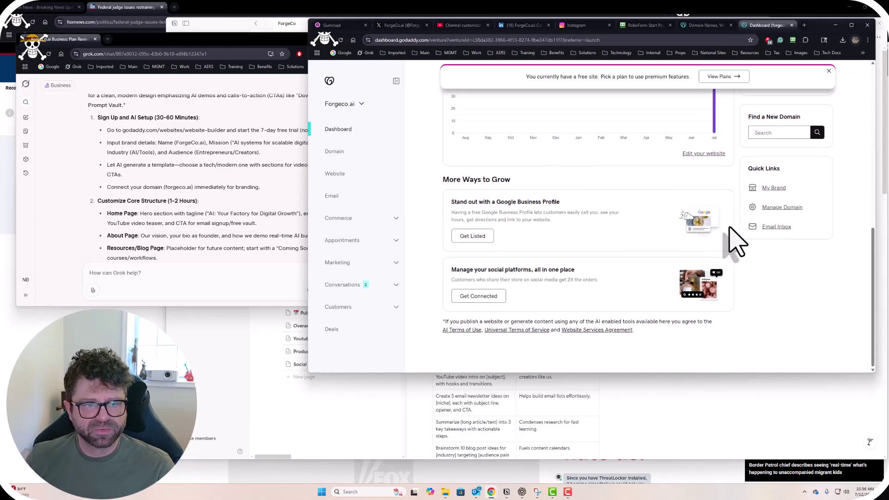
click(208, 139)
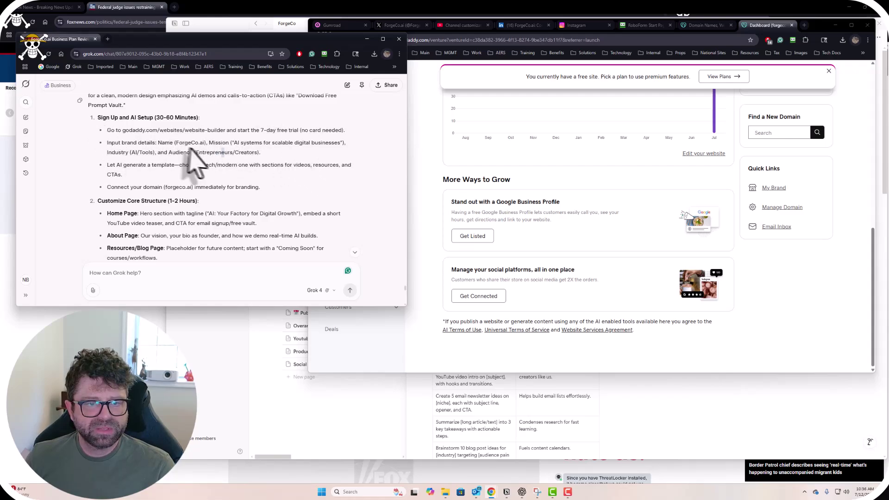
click(445, 213)
scroll(473, 254, up, 5)
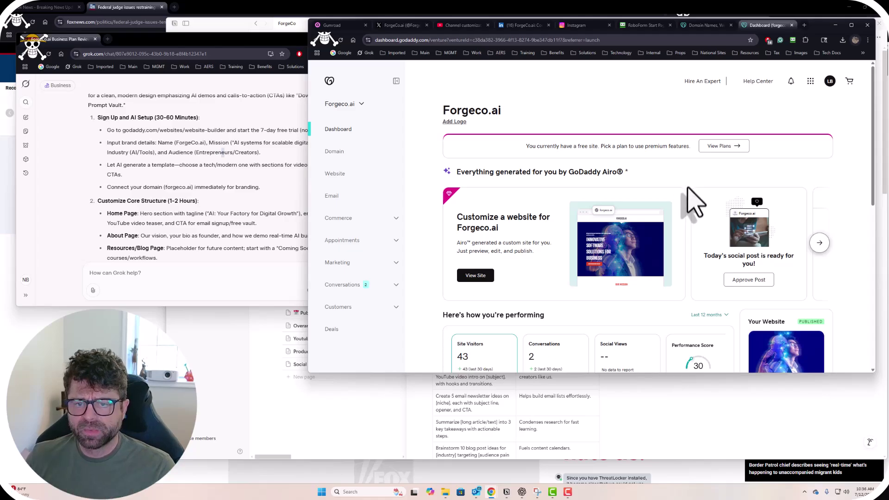
click(722, 147)
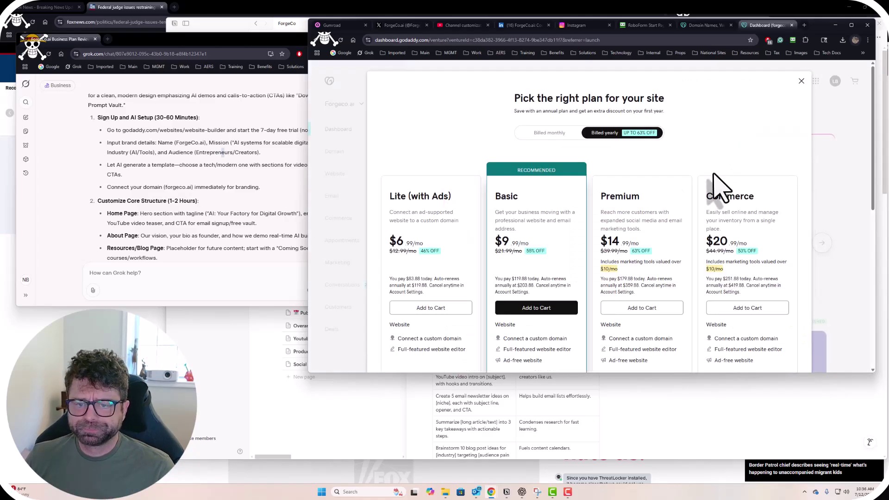
scroll(589, 198, down, 1)
scroll(546, 266, down, 2)
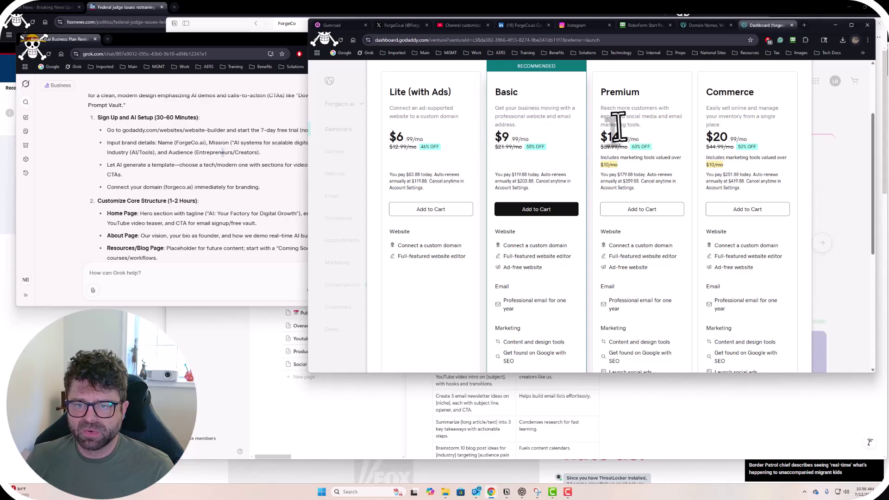
scroll(655, 152, down, 1)
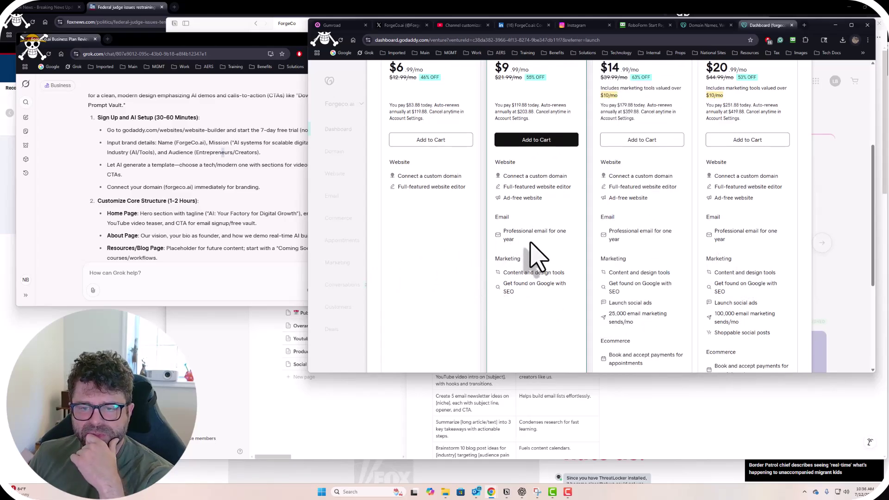
scroll(537, 257, down, 1)
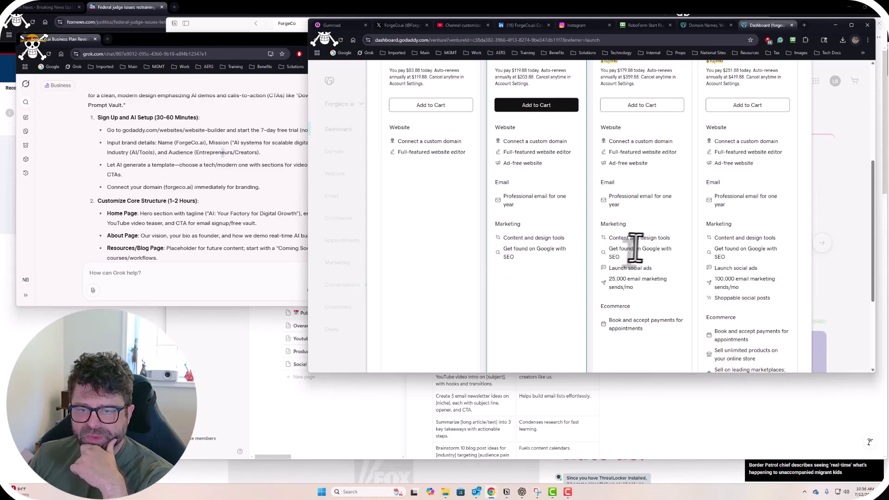
drag(609, 269, 652, 268)
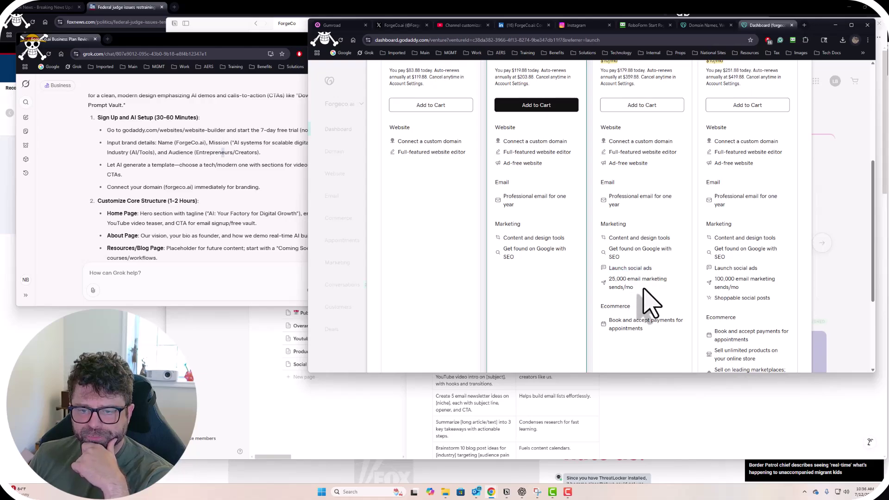
drag(648, 301, 609, 277)
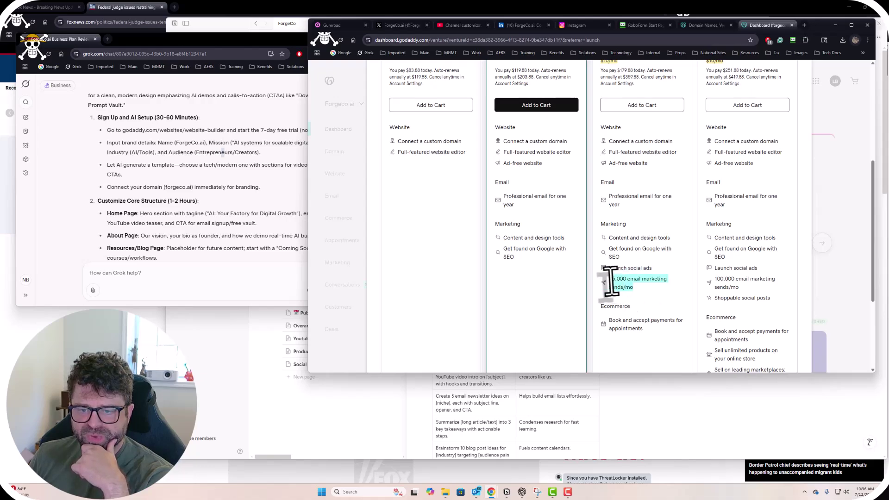
click(653, 306)
scroll(658, 305, down, 2)
scroll(655, 306, up, 2)
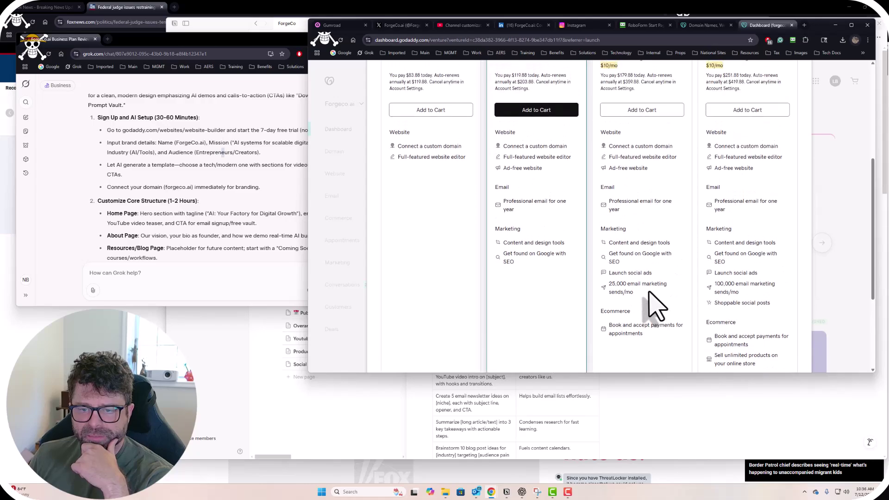
drag(653, 300, 618, 288)
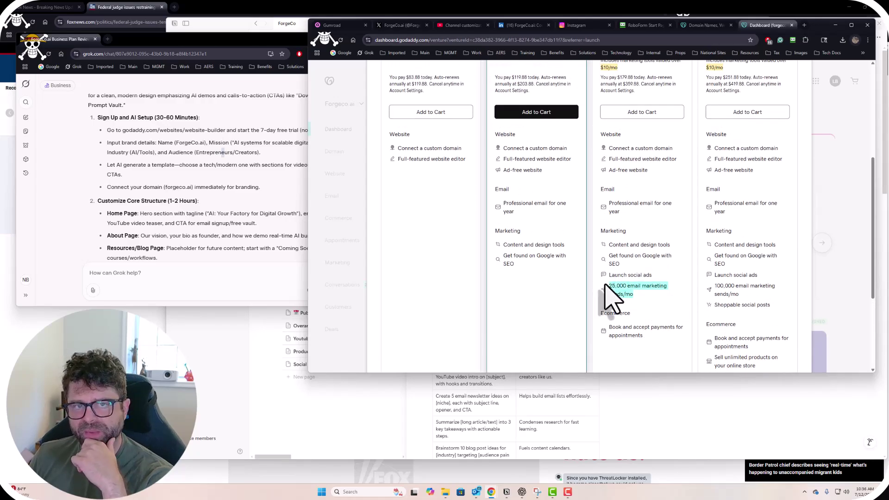
scroll(619, 297, down, 2)
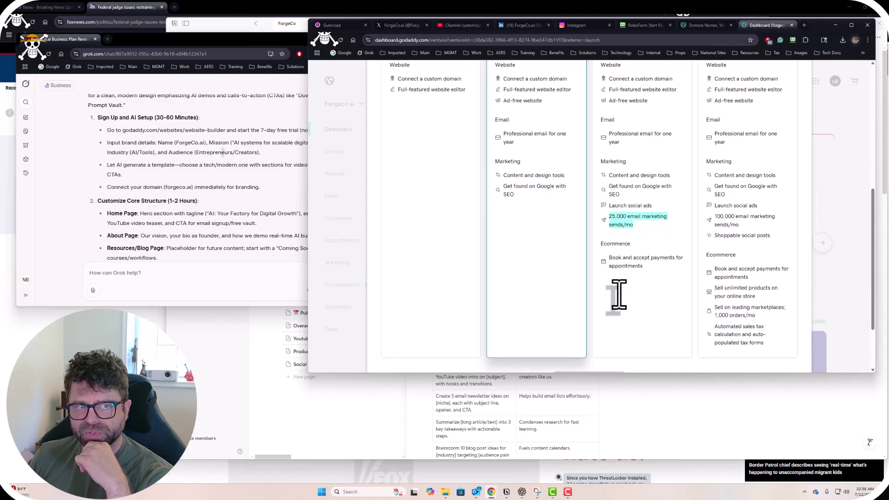
click(624, 292)
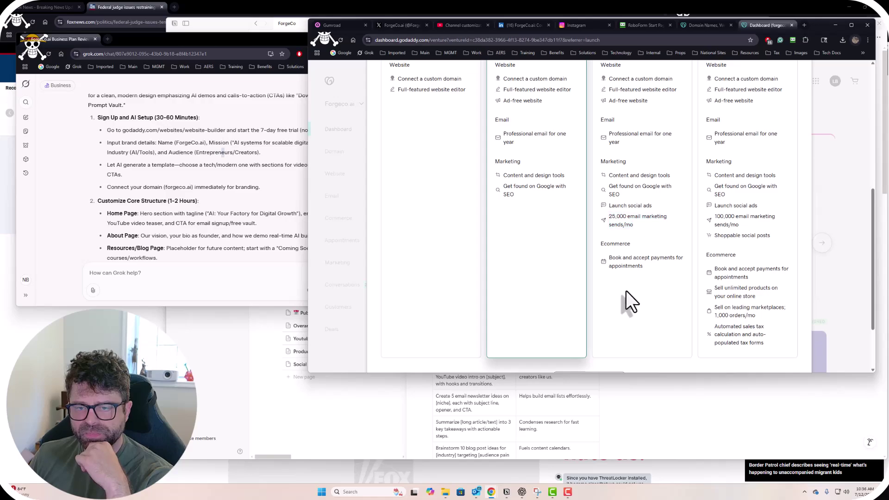
scroll(654, 300, up, 1)
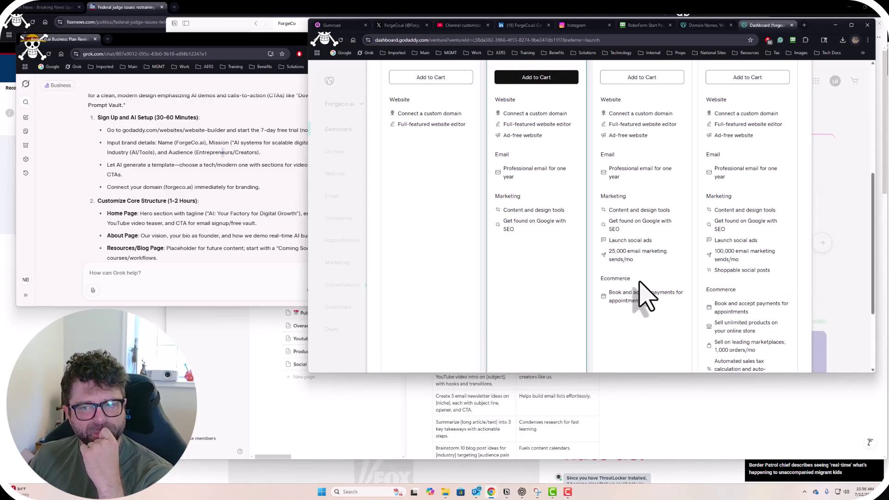
scroll(646, 296, up, 2)
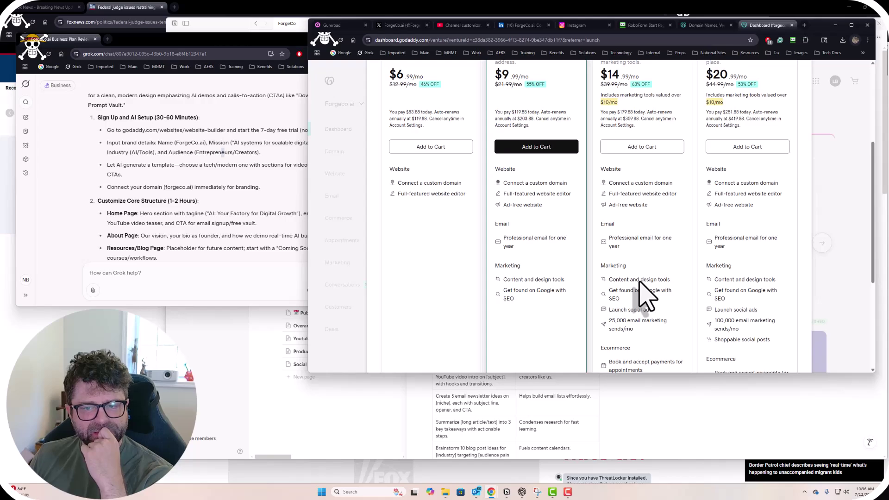
scroll(646, 296, up, 3)
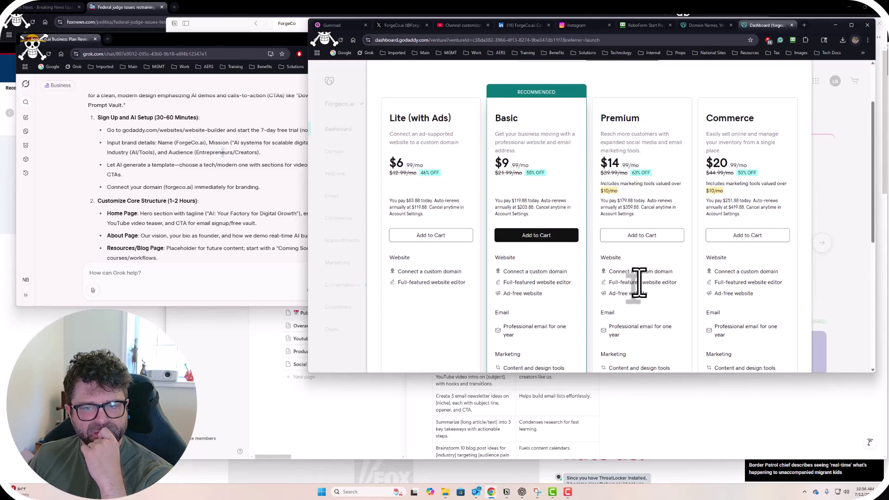
scroll(639, 281, up, 2)
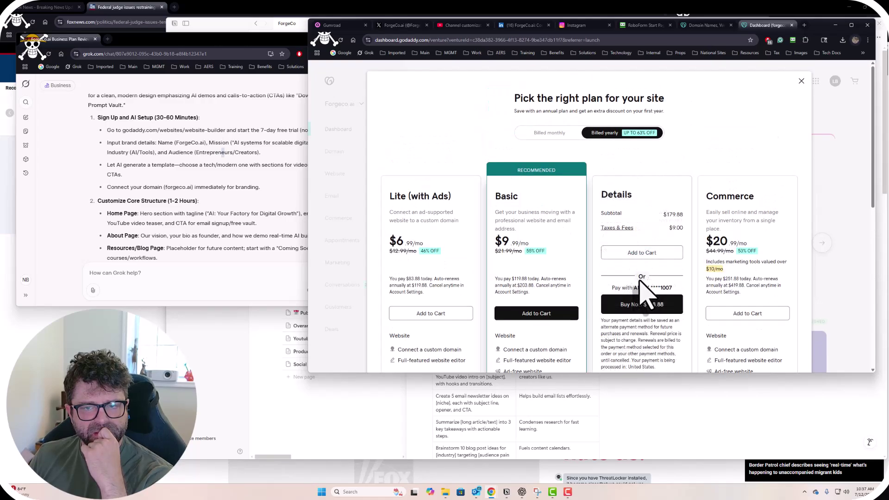
click(550, 133)
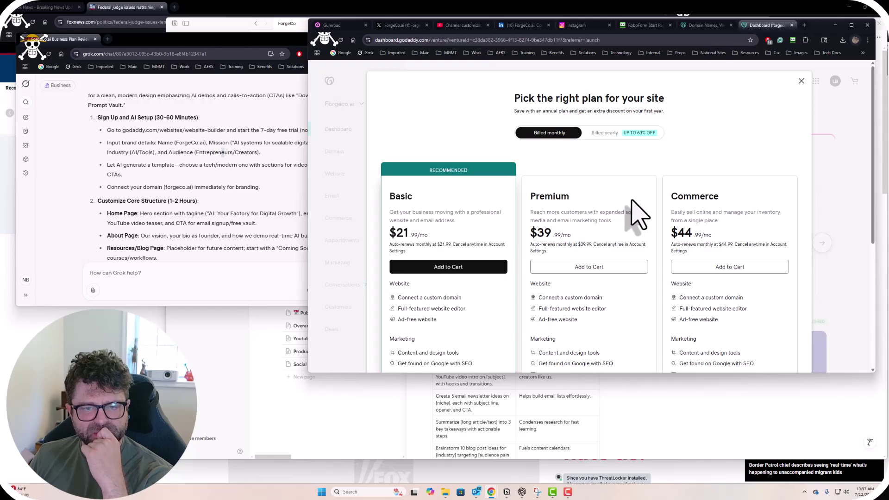
scroll(607, 273, down, 2)
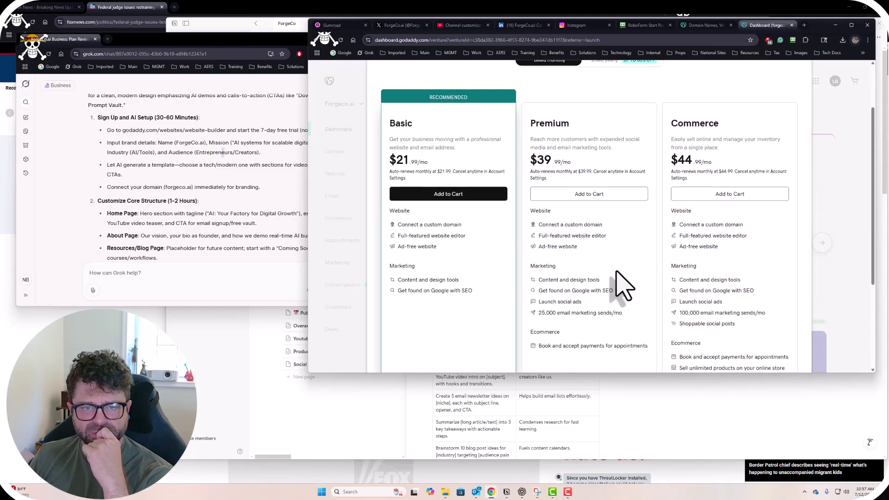
scroll(596, 232, up, 2)
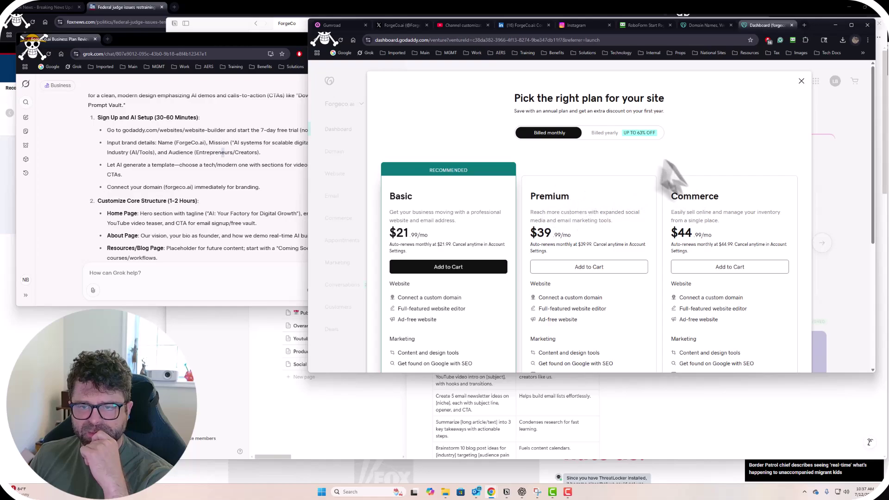
click(602, 133)
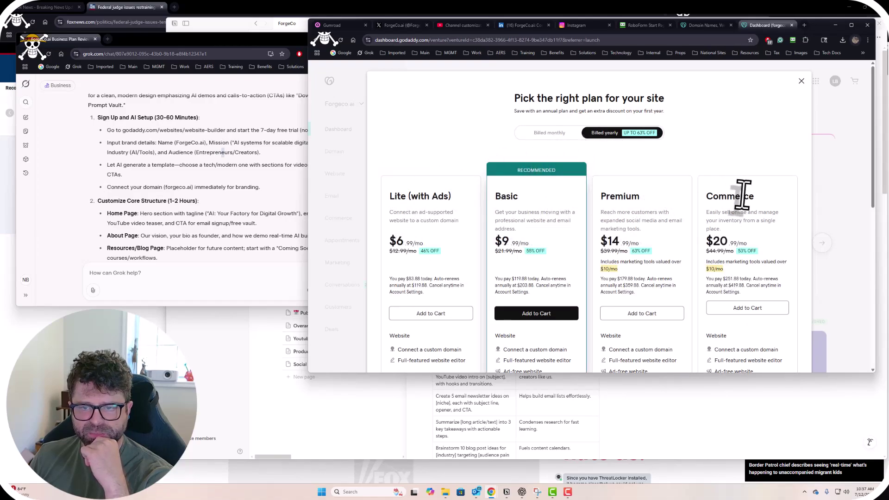
scroll(570, 211, down, 1)
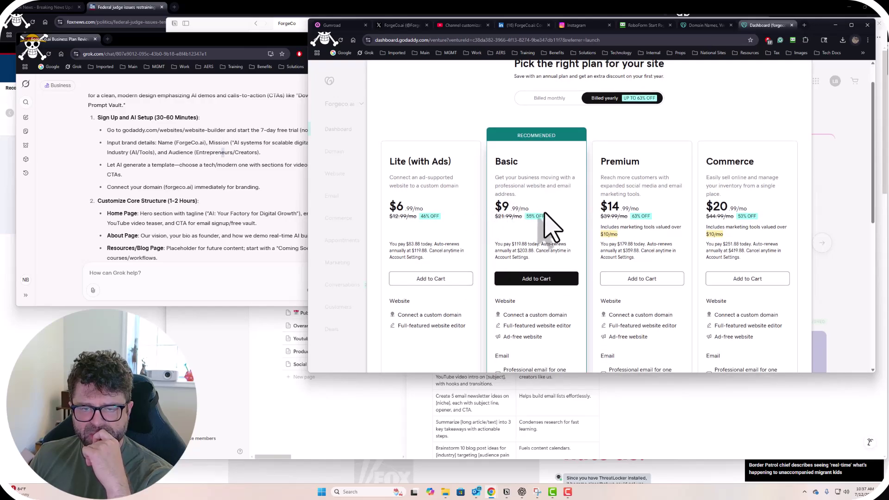
click(546, 99)
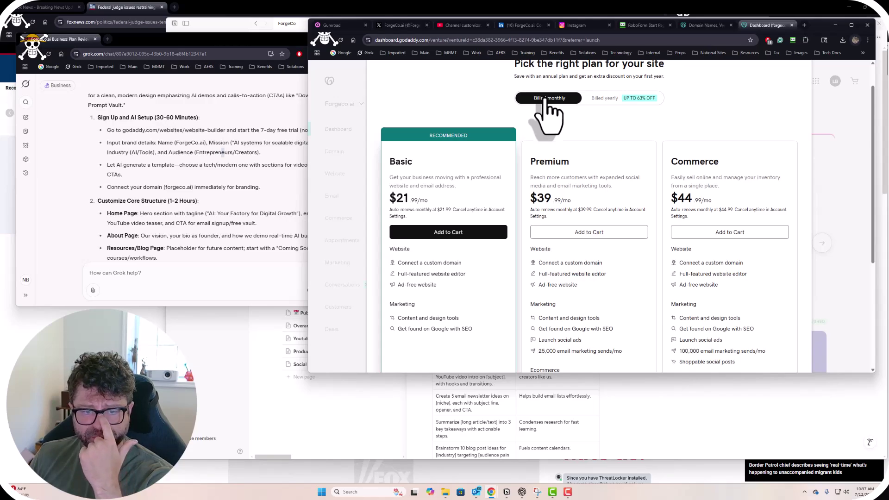
scroll(559, 222, down, 2)
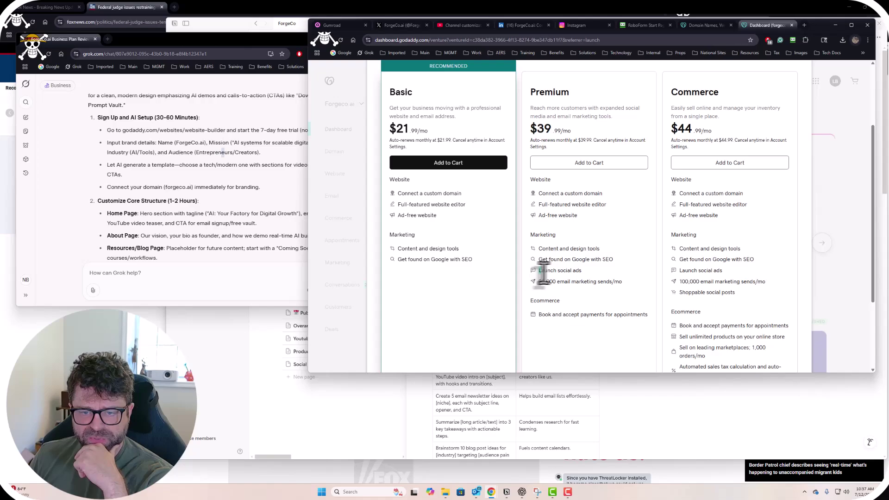
drag(539, 270, 641, 292)
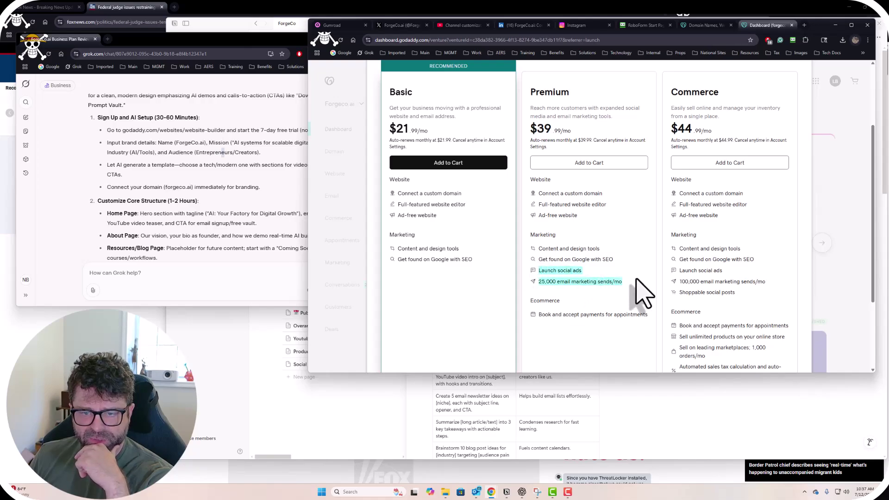
click(590, 318)
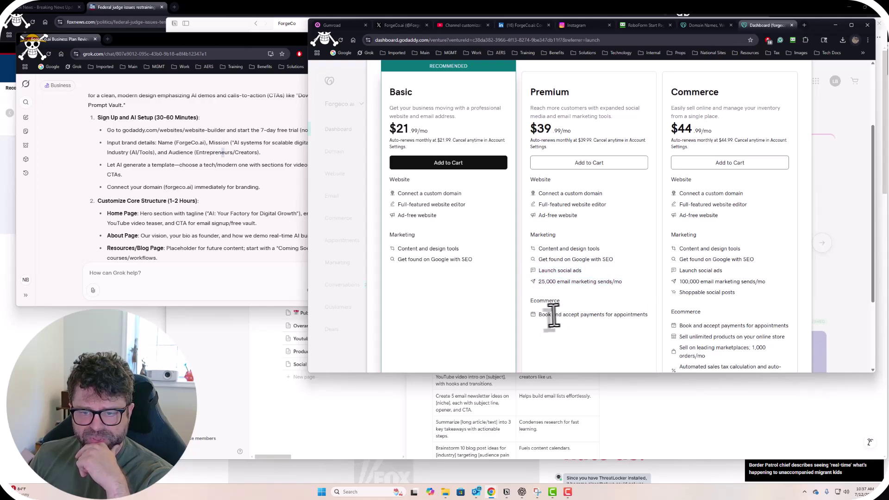
drag(551, 319, 642, 318)
click(586, 347)
scroll(590, 342, up, 2)
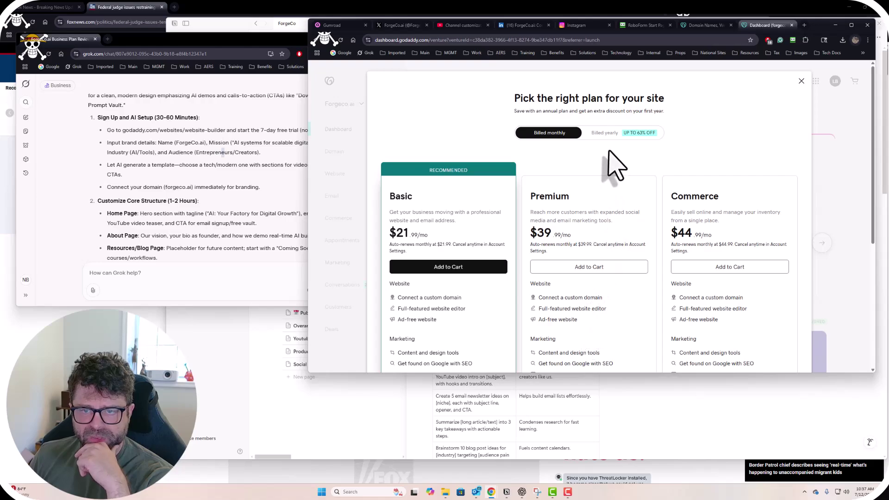
click(598, 135)
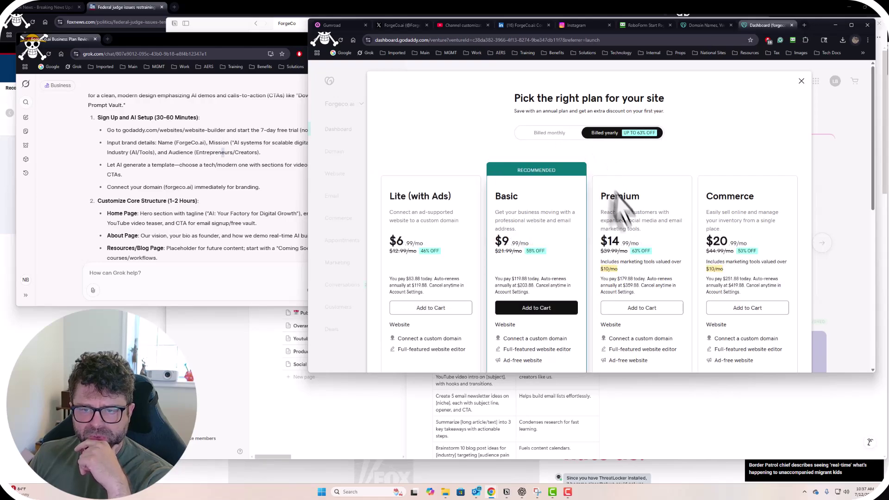
Check Premium and Basic yearly checkout totals and note Commerce's 100,000 email marketing sends.
click(637, 225)
scroll(639, 232, down, 3)
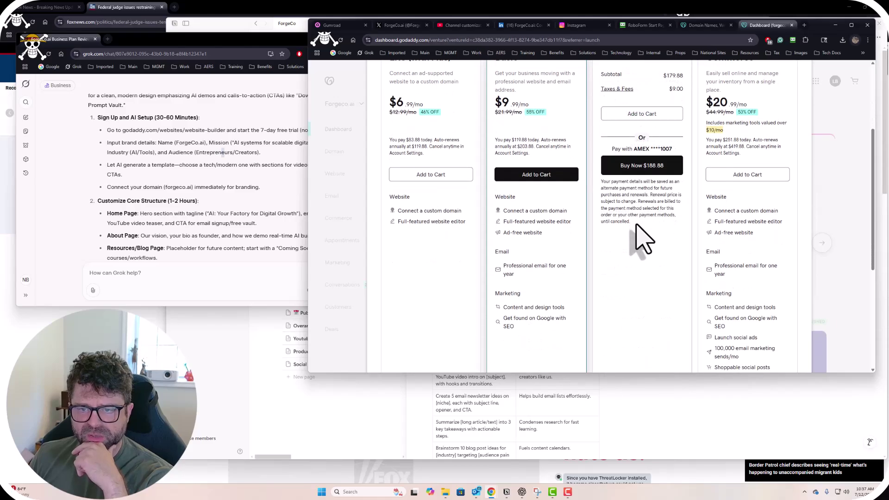
click(527, 228)
scroll(556, 240, up, 3)
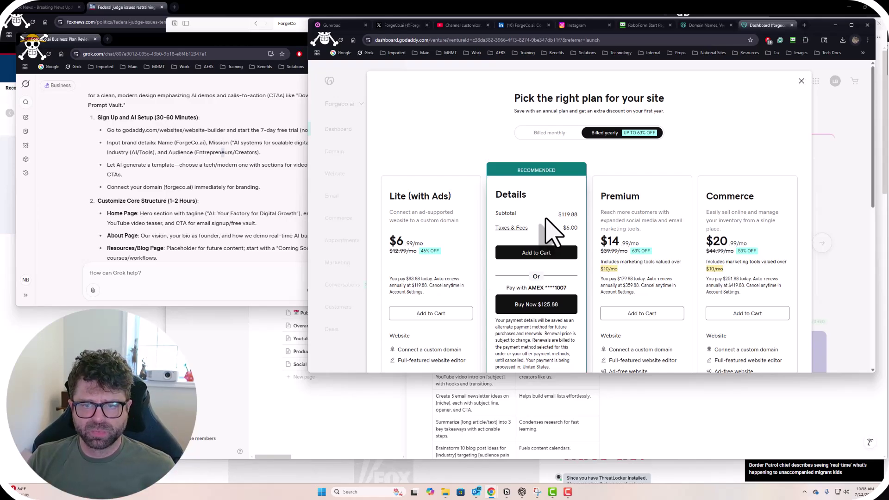
scroll(652, 208, down, 2)
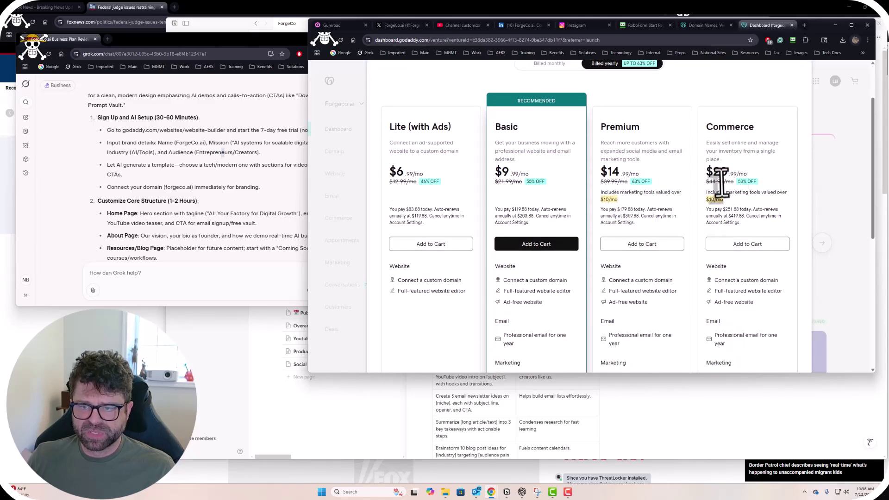
scroll(696, 200, down, 5)
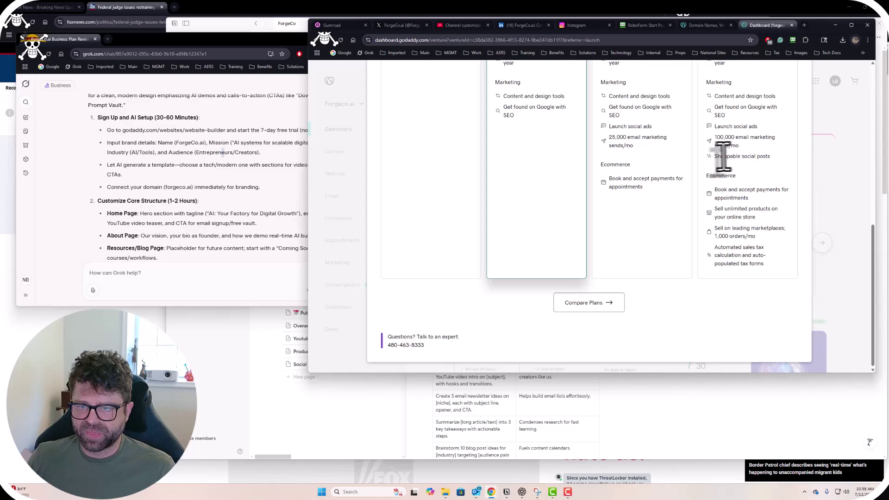
drag(731, 159, 725, 139)
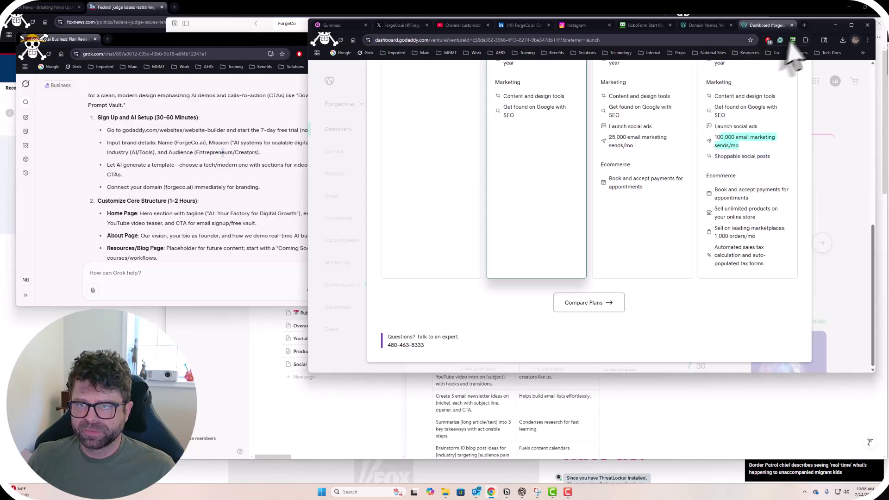
Lower the GoDaddy window and bring Grok, then the ChatGPT business chat, to the front.
drag(818, 28, 796, 94)
scroll(744, 204, up, 9)
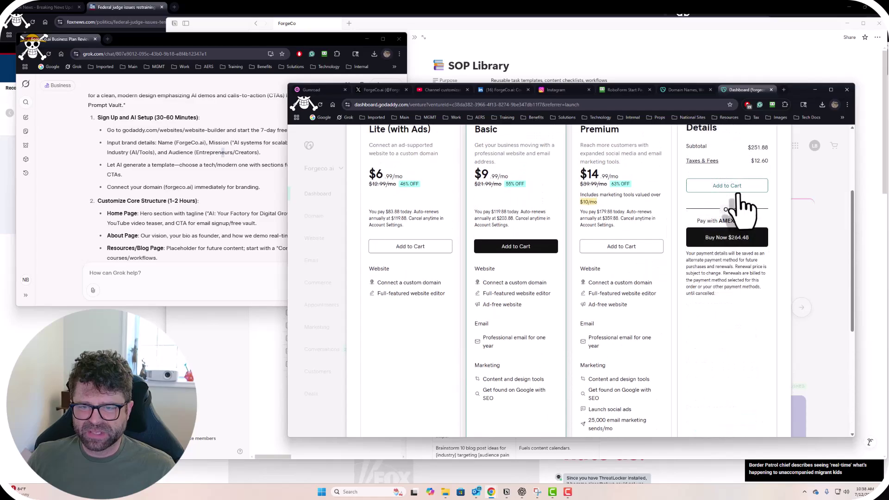
click(194, 181)
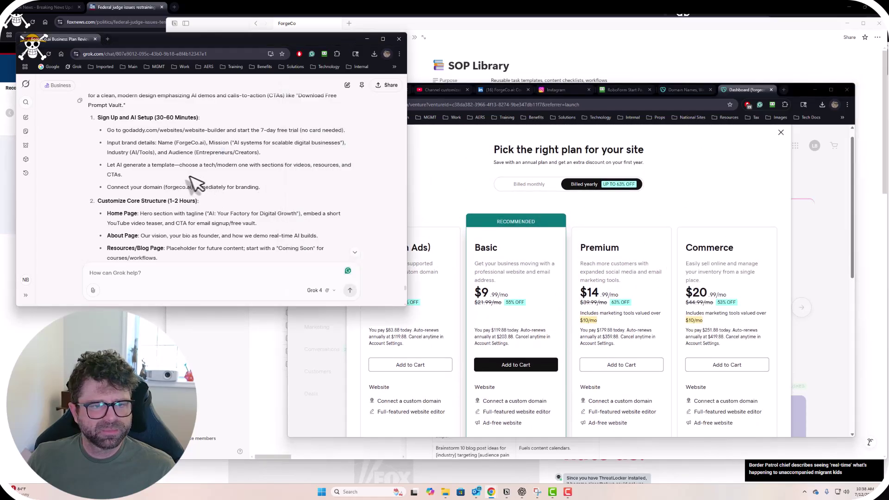
click(526, 491)
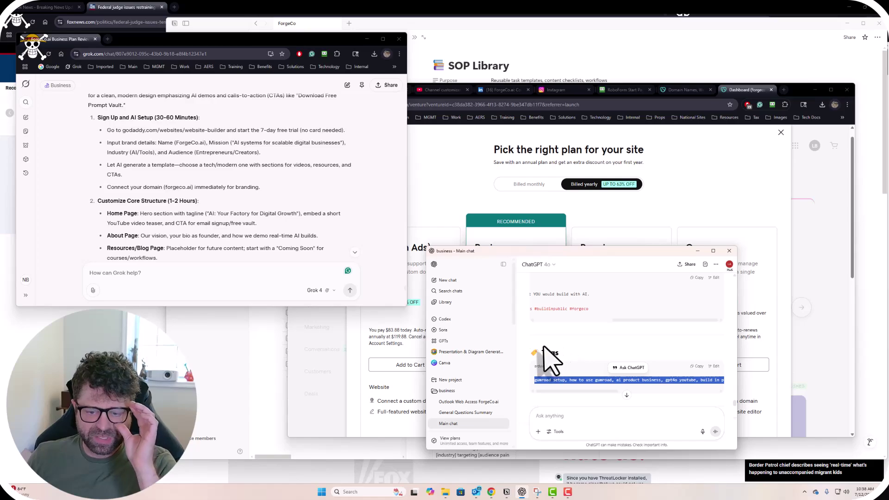
Move the ChatGPT window aside and type a question comparing GoDaddy's AI website creator versions.
scroll(577, 377, down, 5)
scroll(584, 386, down, 10)
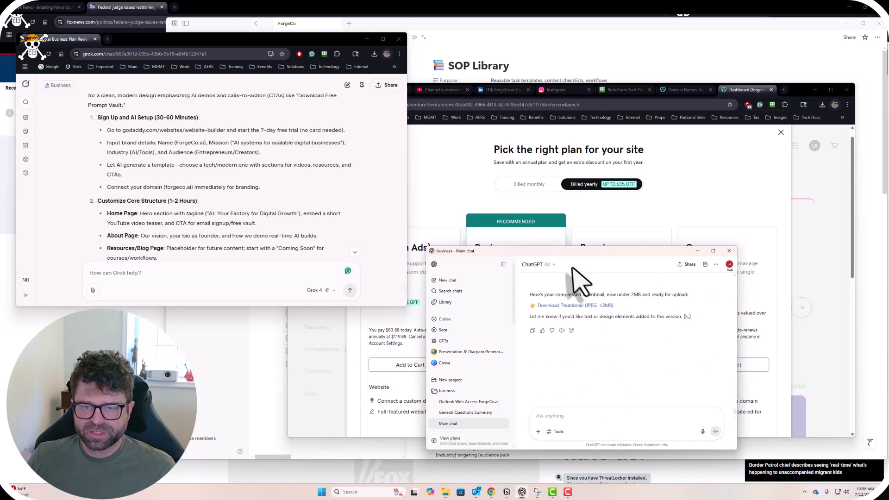
drag(577, 254, 218, 161)
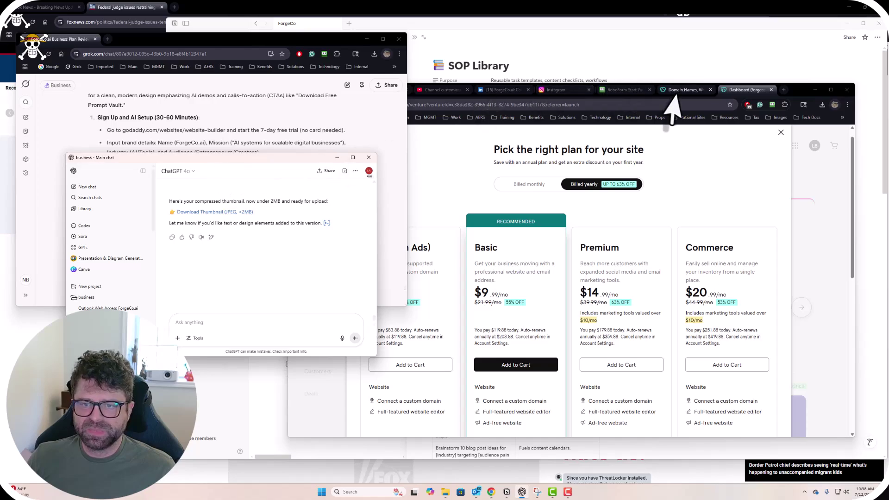
click(793, 94)
click(201, 322)
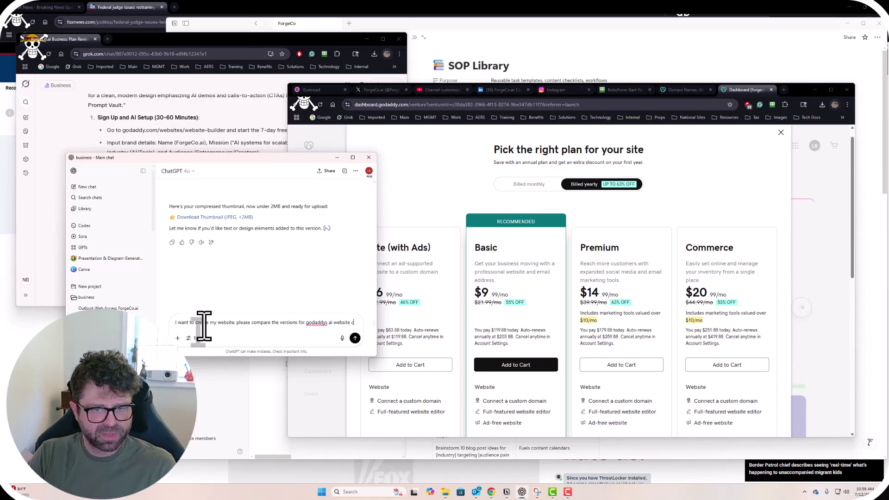
text(reate)
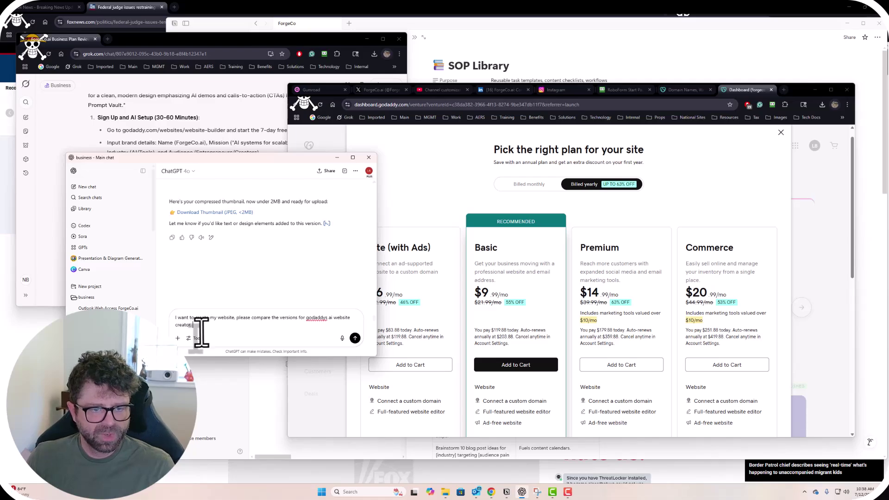
Attach a screenshot of the GoDaddy plan cards via + > Take screenshot.
click(177, 338)
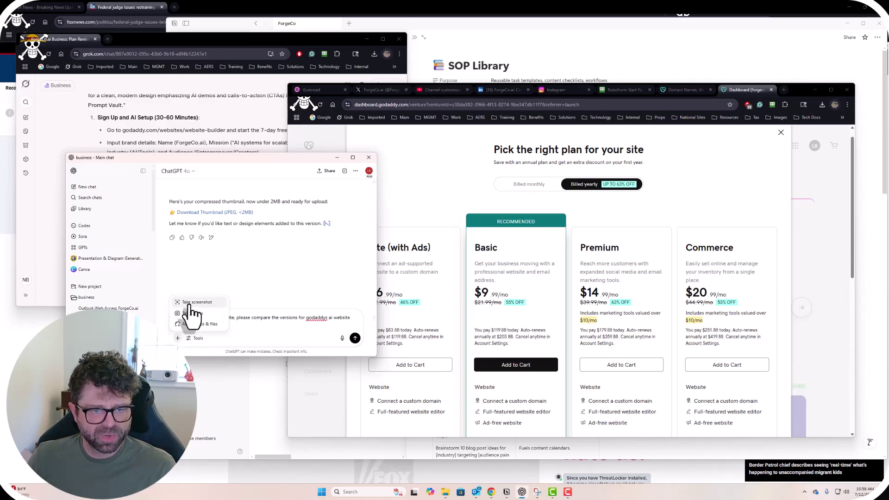
click(192, 312)
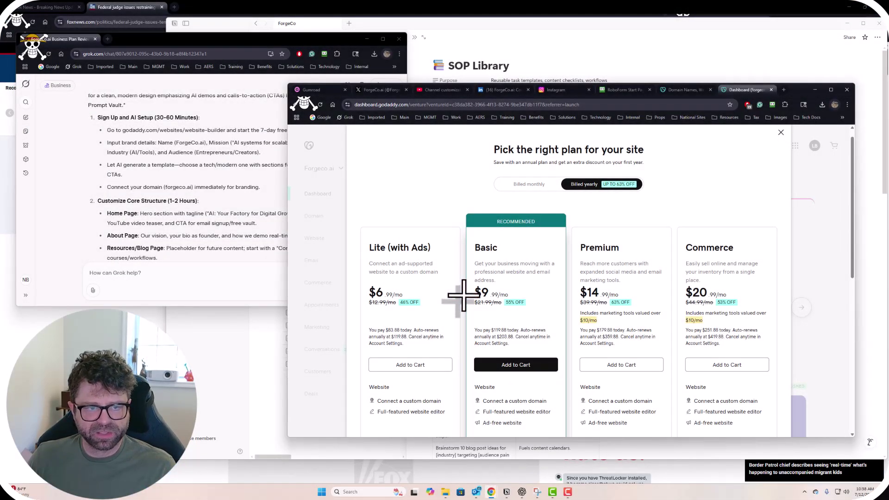
click(463, 295)
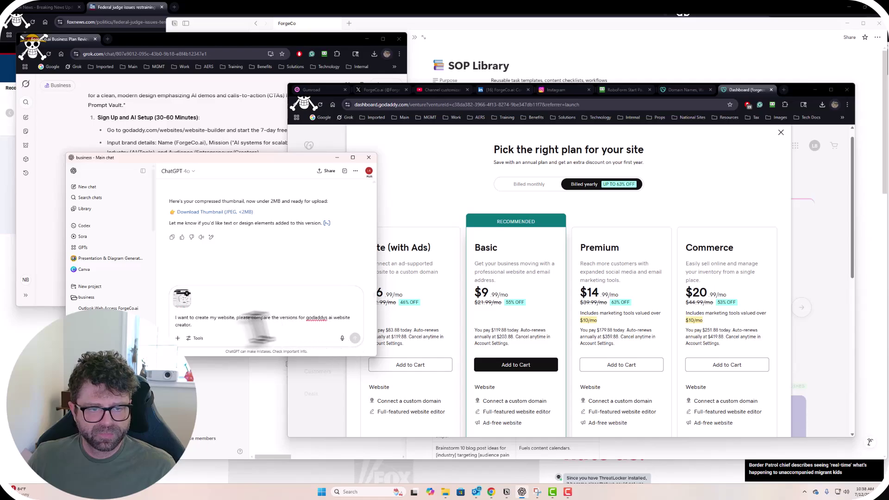
Send the comparison question and enlarge the ChatGPT window to read the streamed plan breakdown.
click(355, 338)
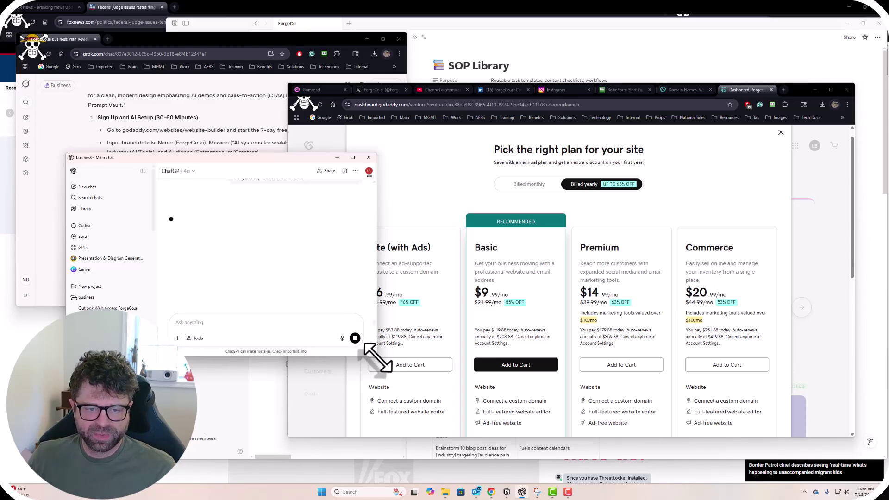
drag(312, 159, 510, 116)
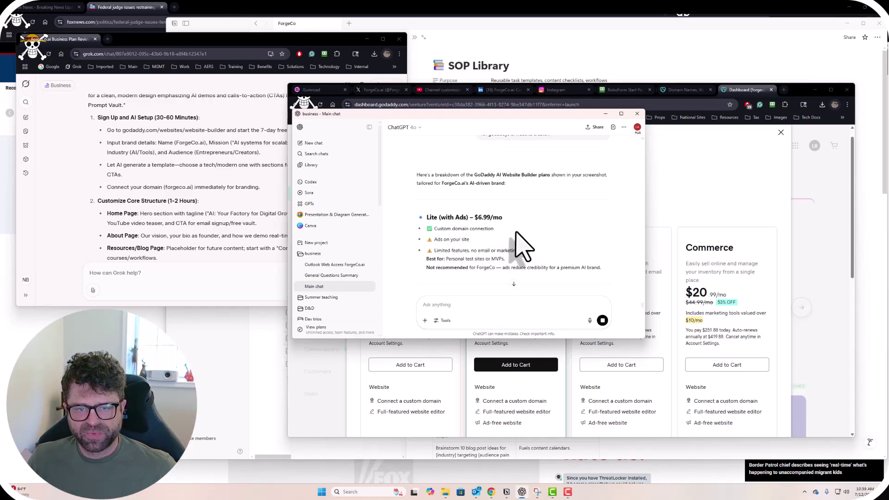
scroll(528, 252, down, 2)
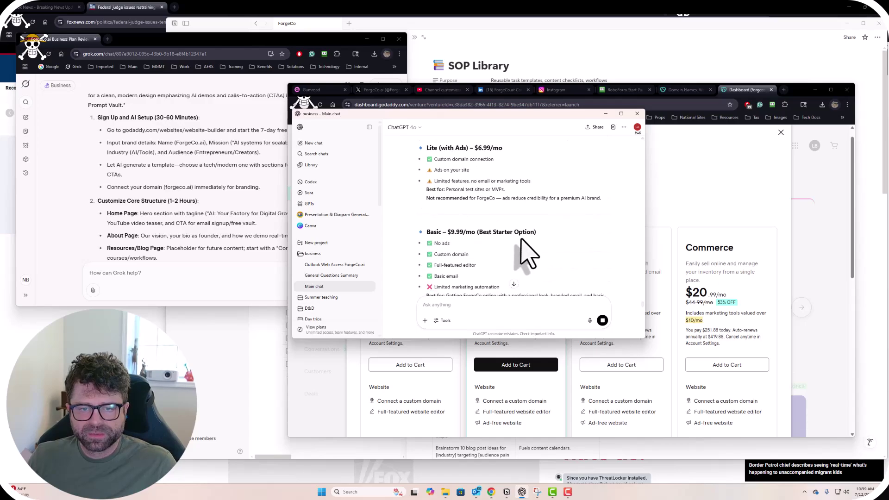
scroll(530, 254, down, 5)
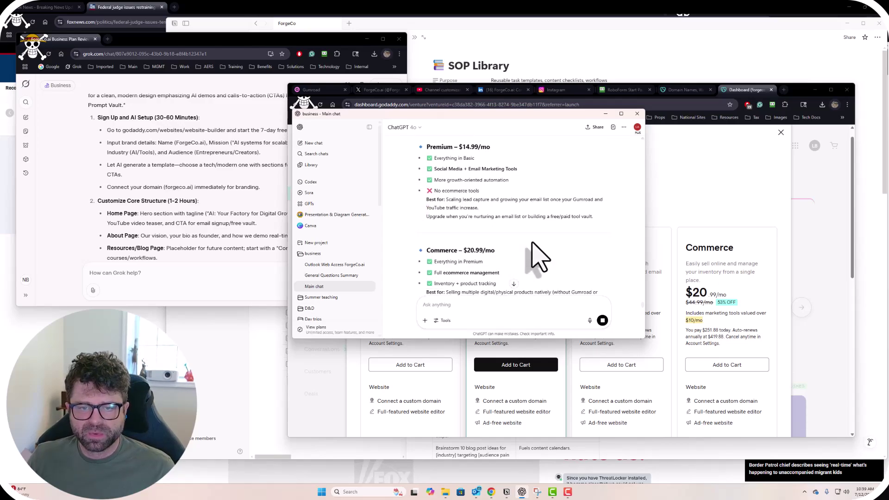
scroll(539, 257, down, 6)
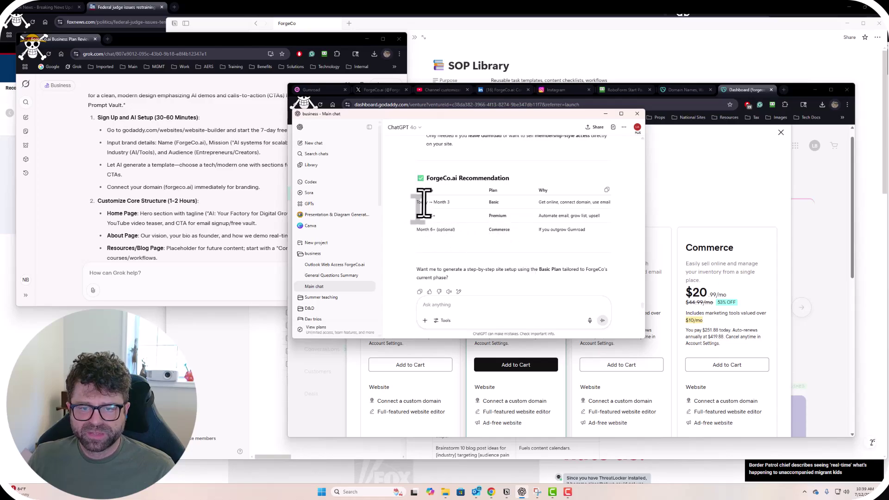
Review the ForgeCo.ai Recommendation table's Month 3+ reasons, then move the window to reveal the plans header.
drag(541, 203, 598, 213)
click(563, 245)
triple_click(549, 216)
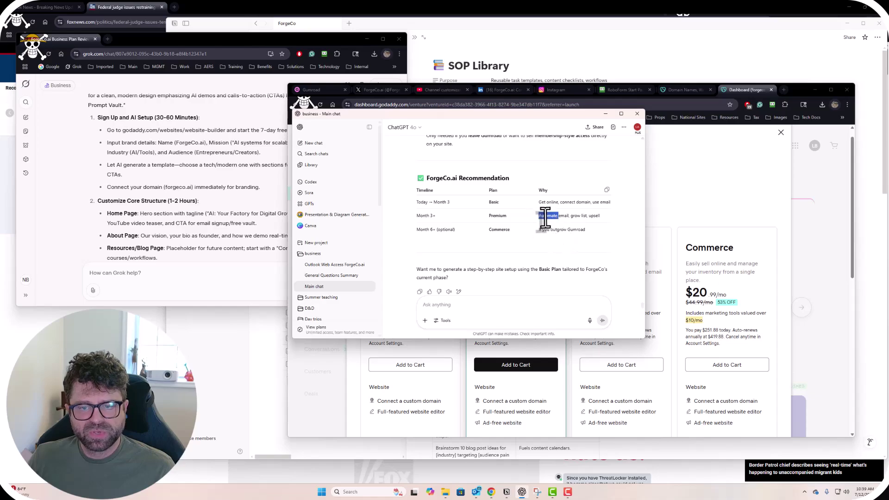
click(540, 266)
scroll(540, 264, down, 1)
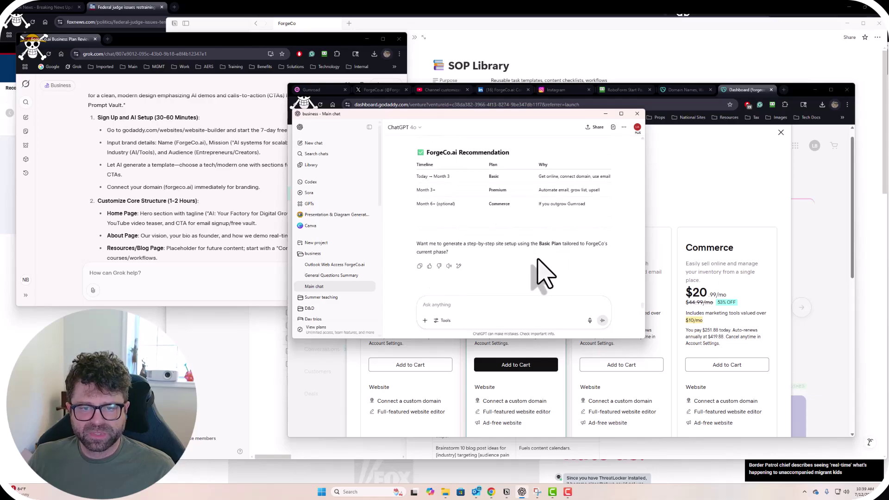
scroll(538, 257, up, 4)
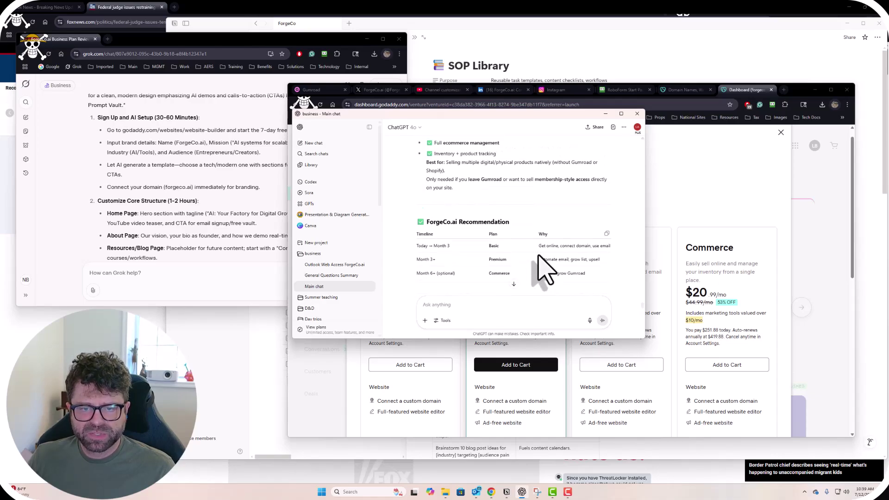
drag(555, 116, 367, 95)
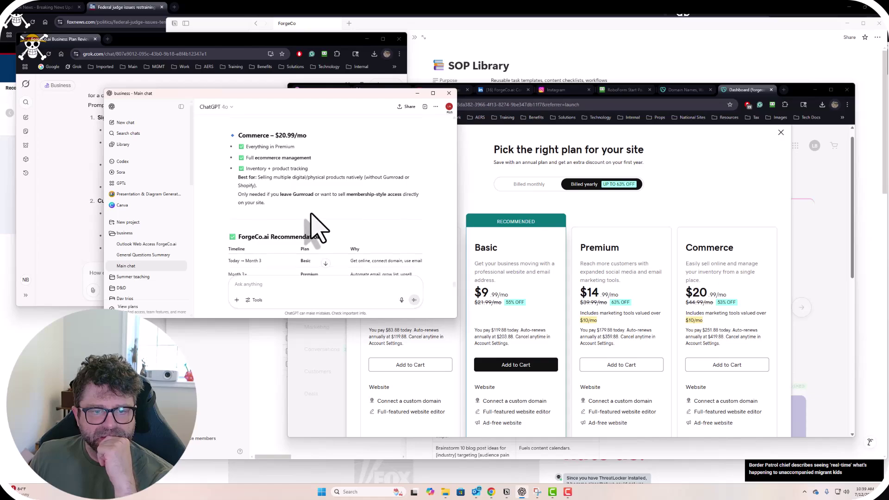
Read ChatGPT's Commerce and Premium plan advice, highlighting Premium's 'Best for' and upgrade lines.
scroll(317, 217, up, 1)
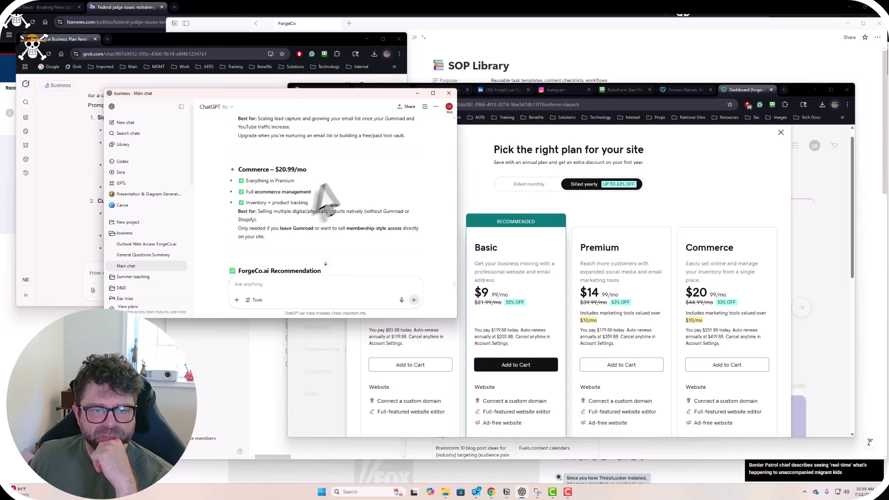
drag(238, 228, 385, 237)
click(317, 241)
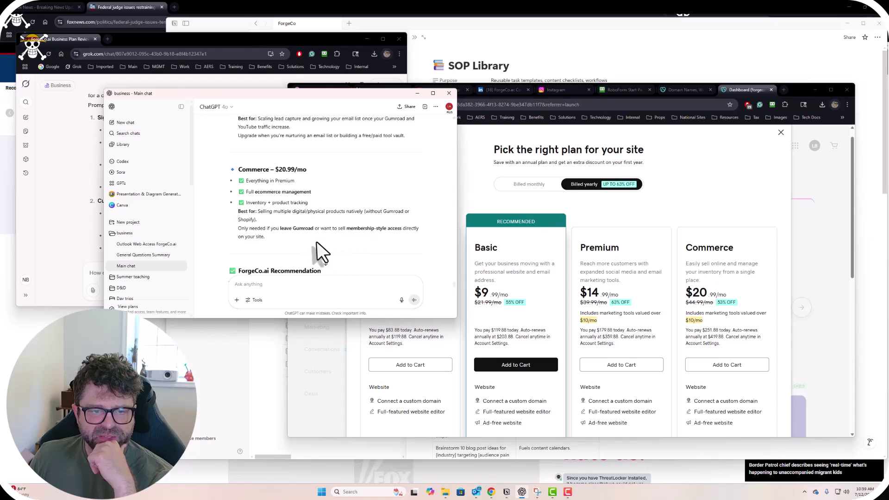
scroll(310, 257, up, 3)
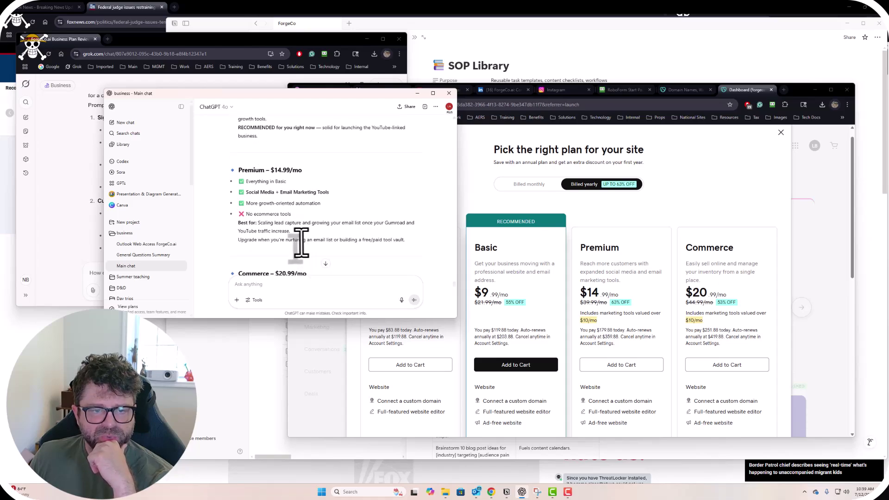
scroll(290, 235, down, 3)
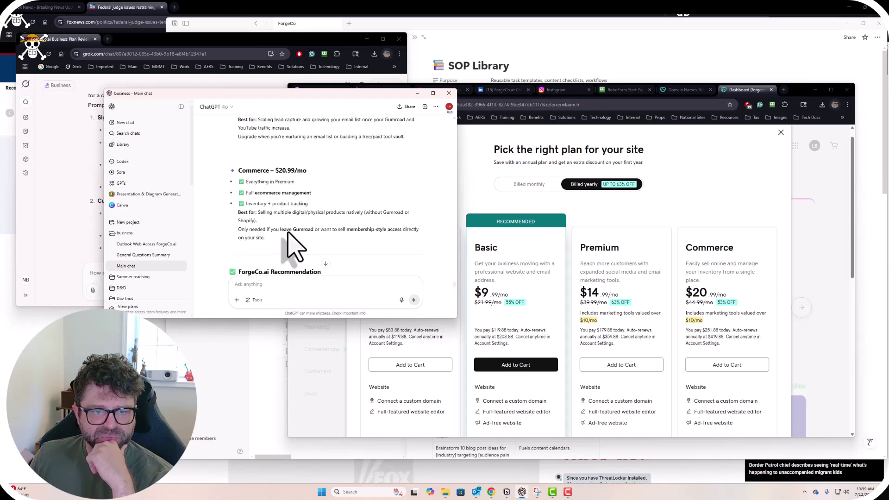
scroll(288, 235, up, 3)
scroll(289, 237, up, 1)
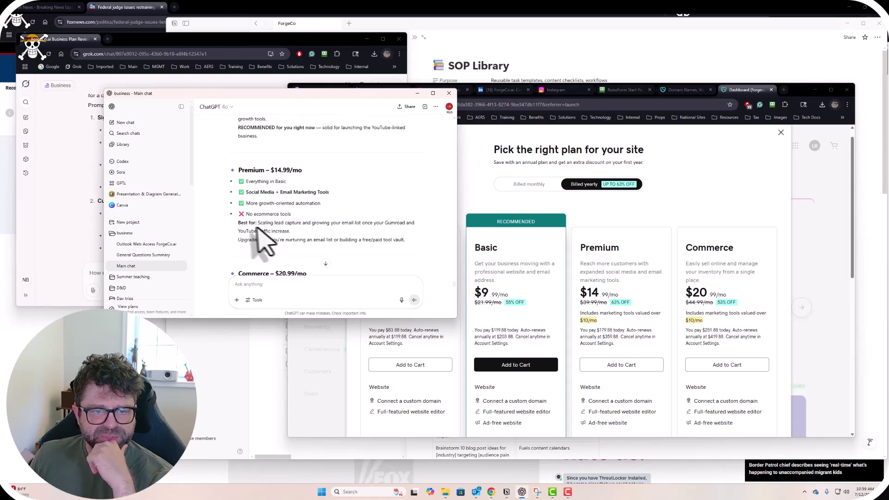
drag(257, 224, 296, 231)
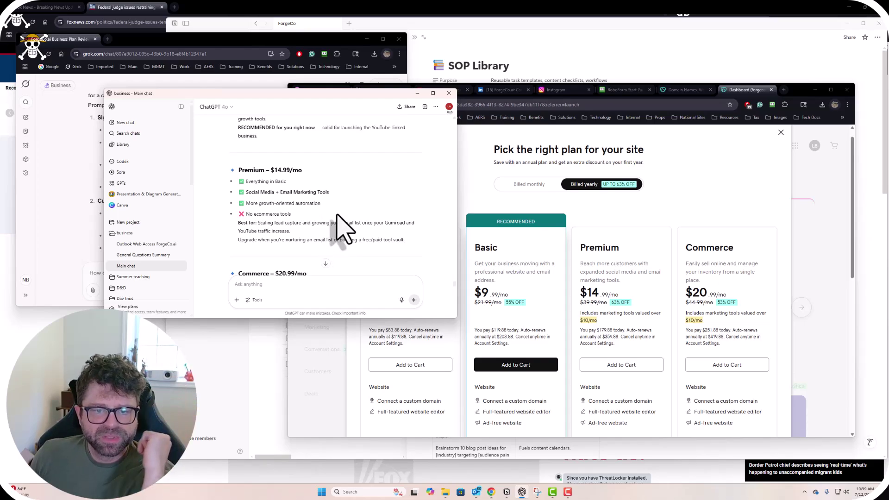
scroll(342, 228, up, 2)
scroll(342, 228, down, 2)
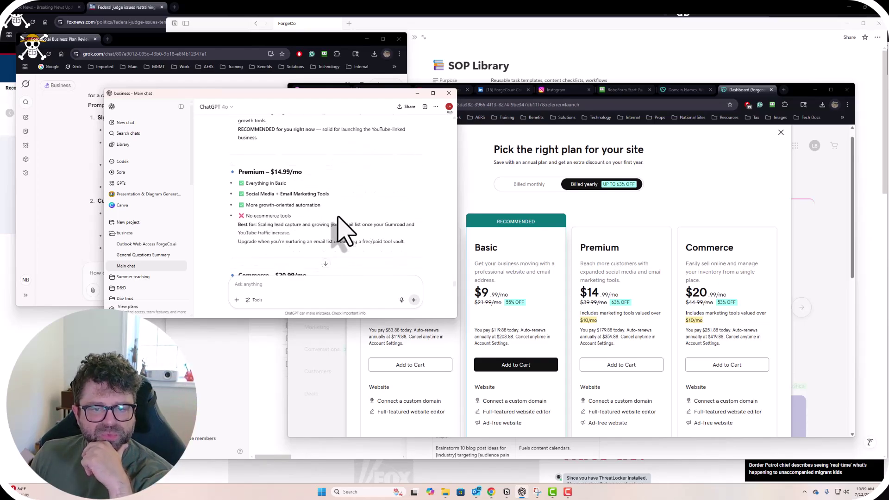
triple_click(374, 240)
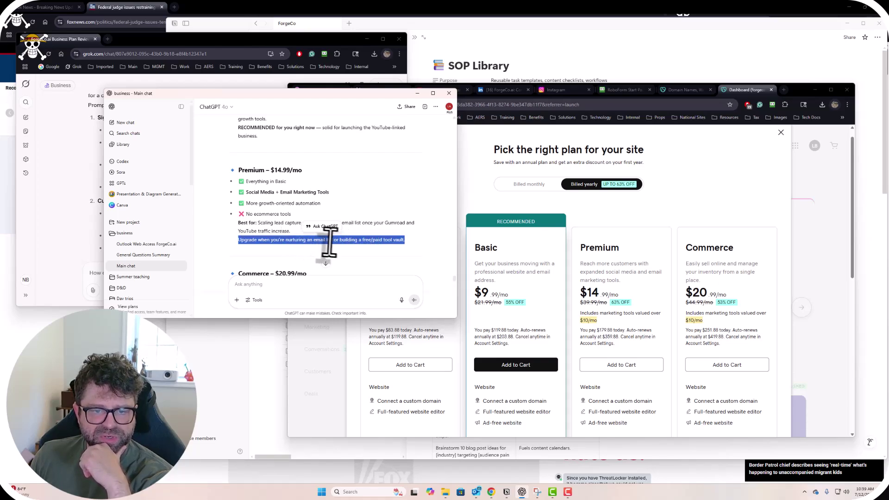
Review why Basic is recommended now and the tool vault note, then minimize ChatGPT.
scroll(386, 244, up, 3)
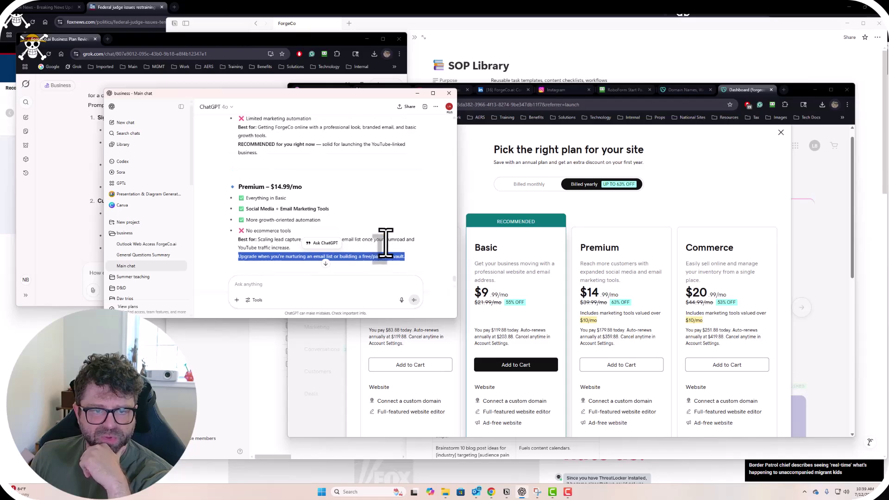
scroll(387, 257, down, 6)
scroll(391, 257, up, 2)
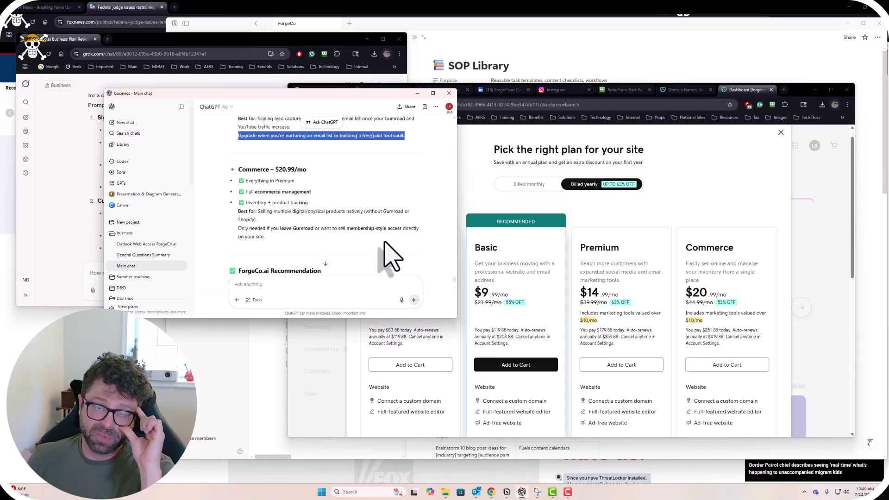
scroll(389, 252, up, 3)
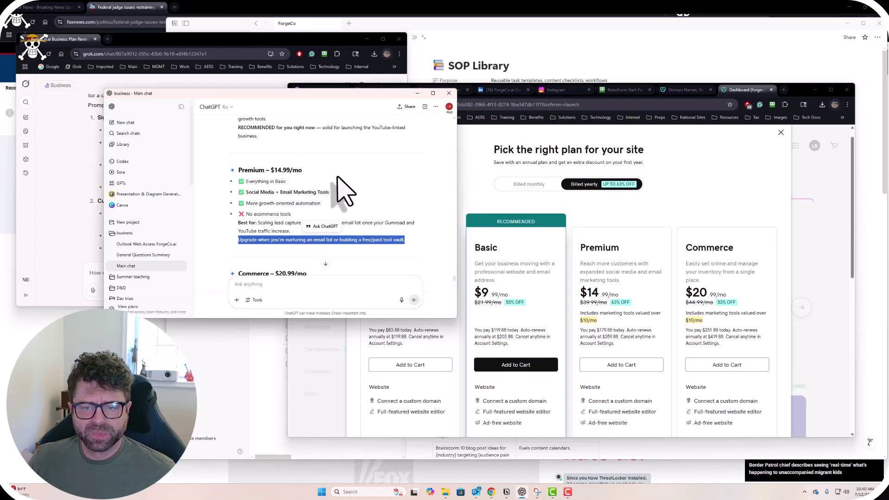
scroll(343, 195, up, 2)
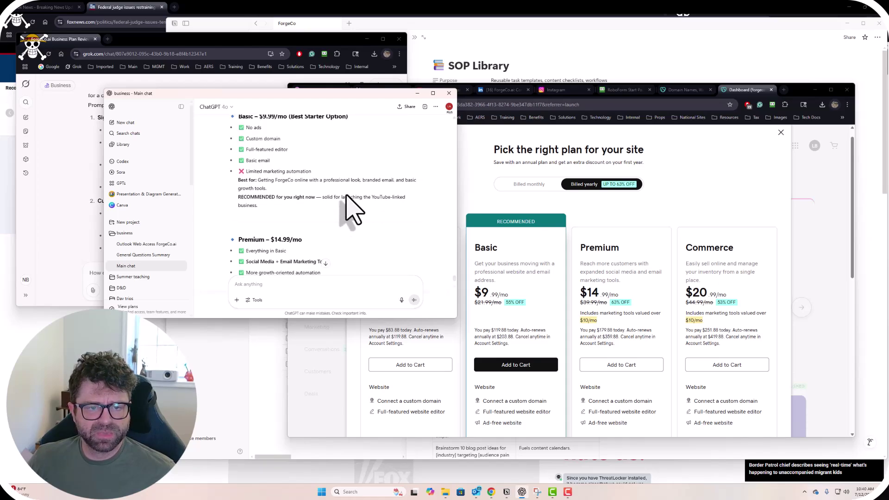
scroll(301, 203, up, 1)
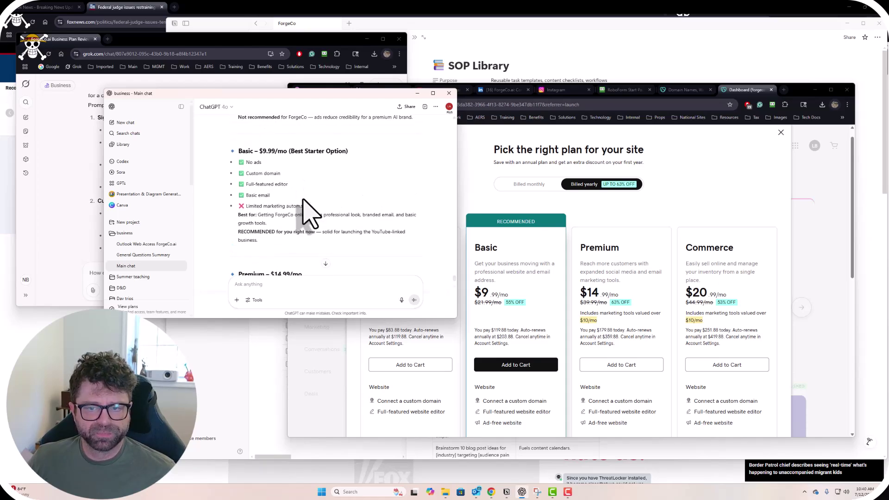
drag(322, 232, 371, 242)
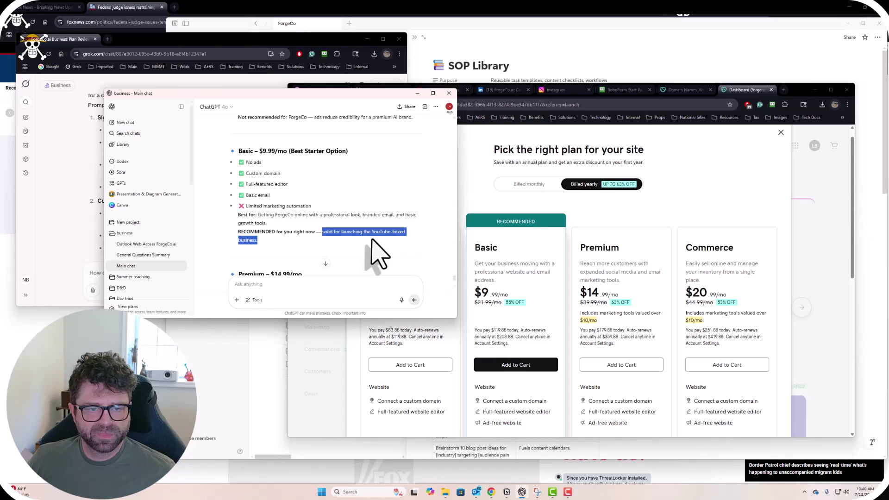
click(372, 241)
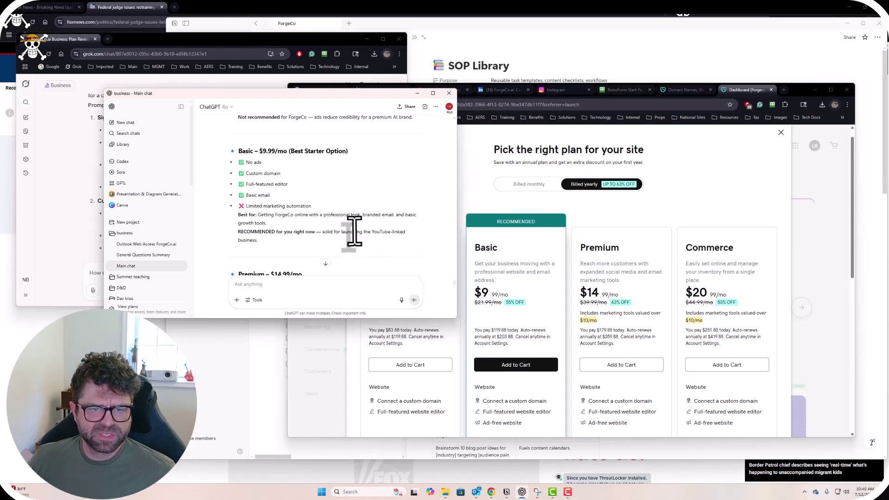
drag(296, 97, 312, 123)
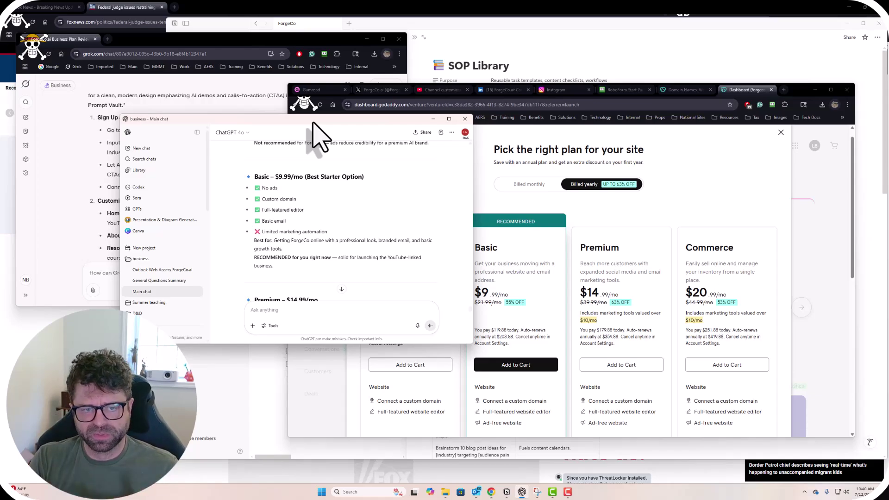
scroll(348, 183, down, 3)
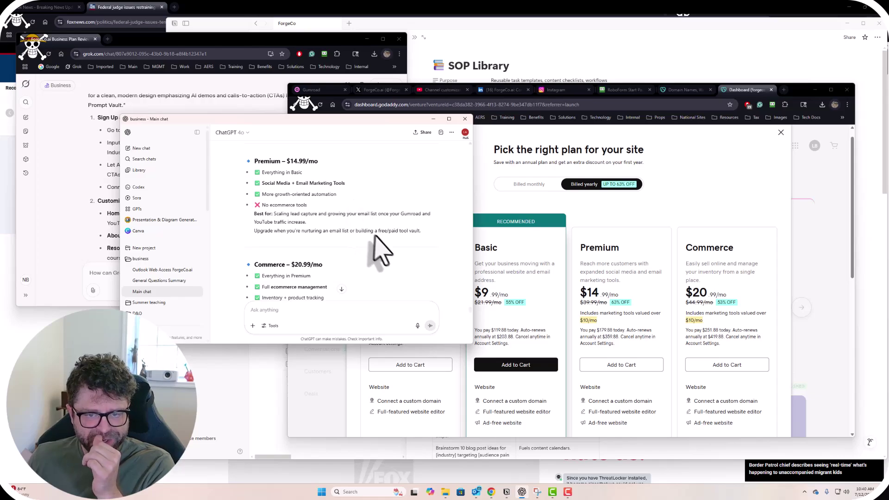
drag(378, 230, 422, 233)
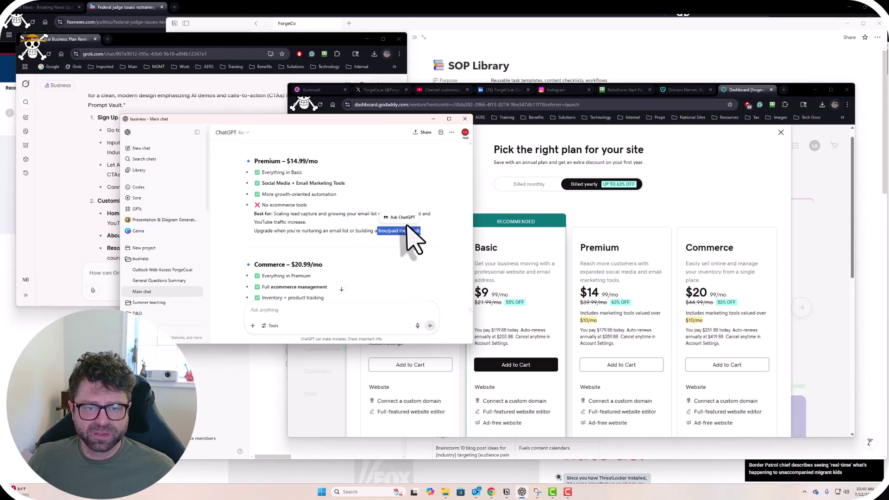
click(402, 204)
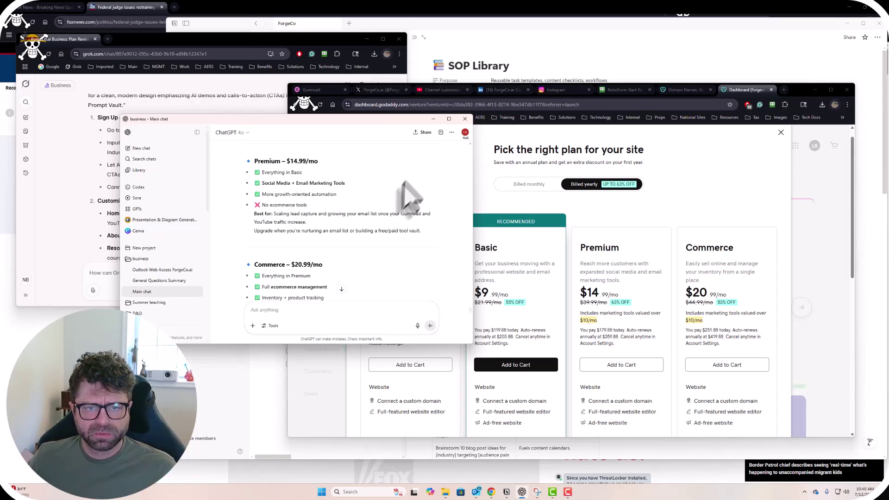
click(432, 119)
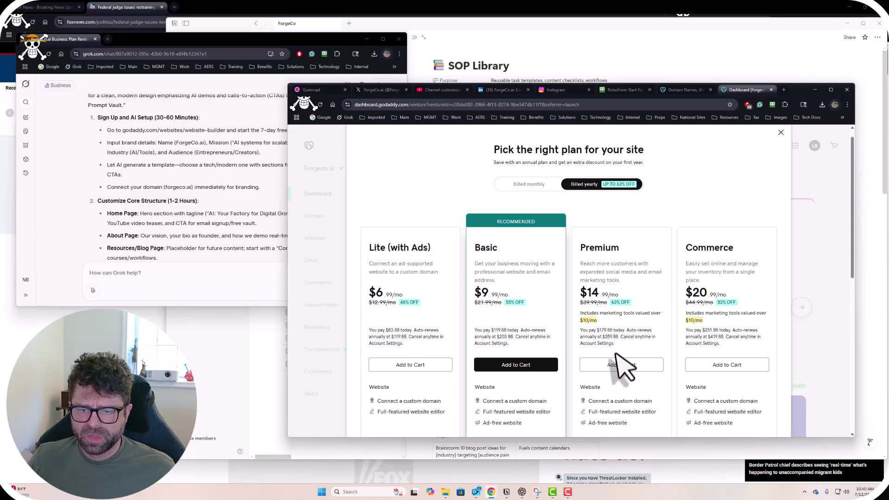
Minimize the GoDaddy 'Pick the right plan' window to reveal the Notion SOP Library.
click(814, 90)
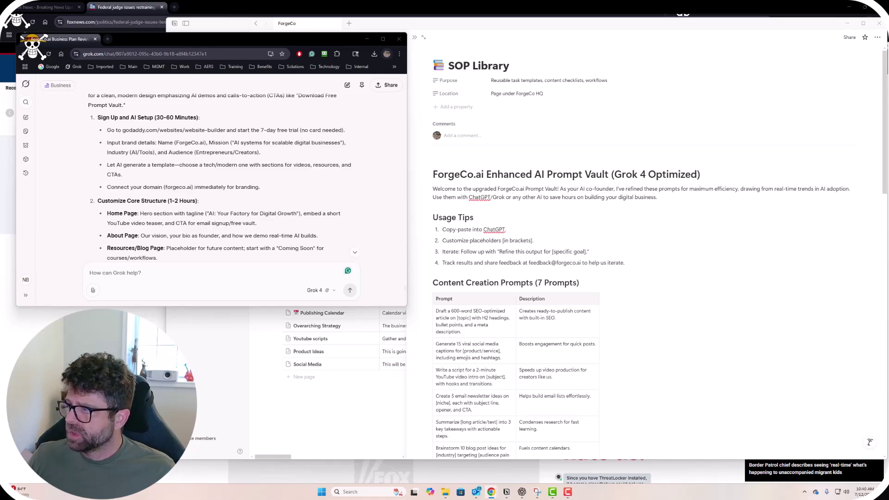
Return to the GoDaddy dashboard and open Forgeco.ai in the full editor via Edit Website.
key(alt+Tab)
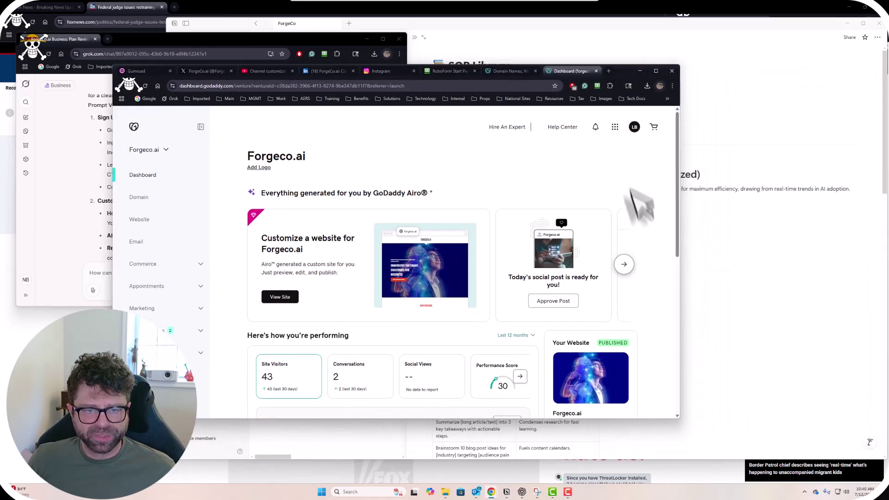
scroll(591, 222, down, 2)
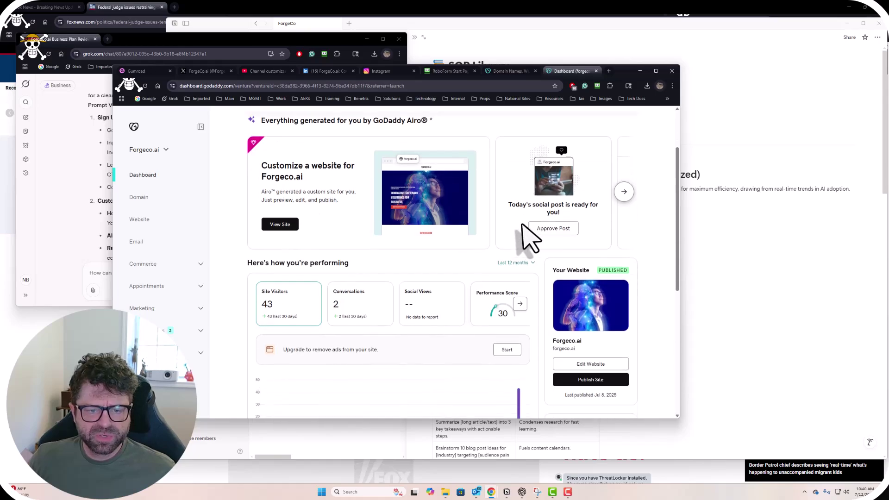
scroll(511, 241, up, 2)
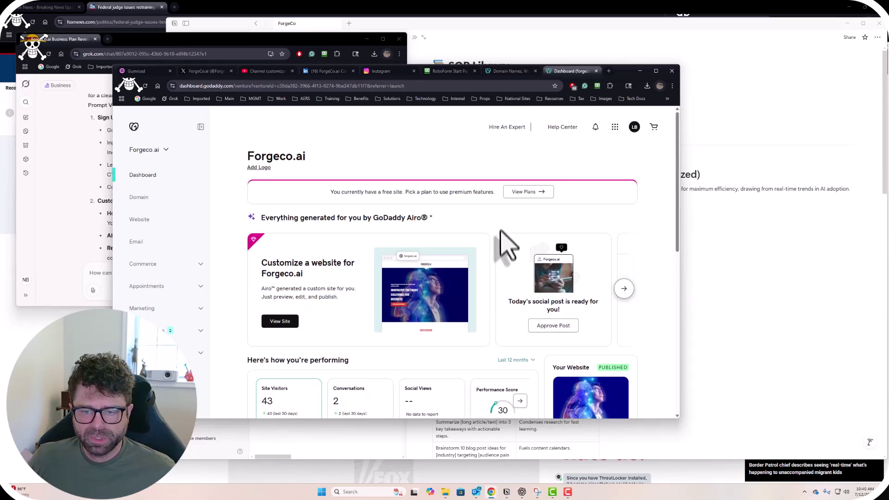
scroll(501, 232, down, 4)
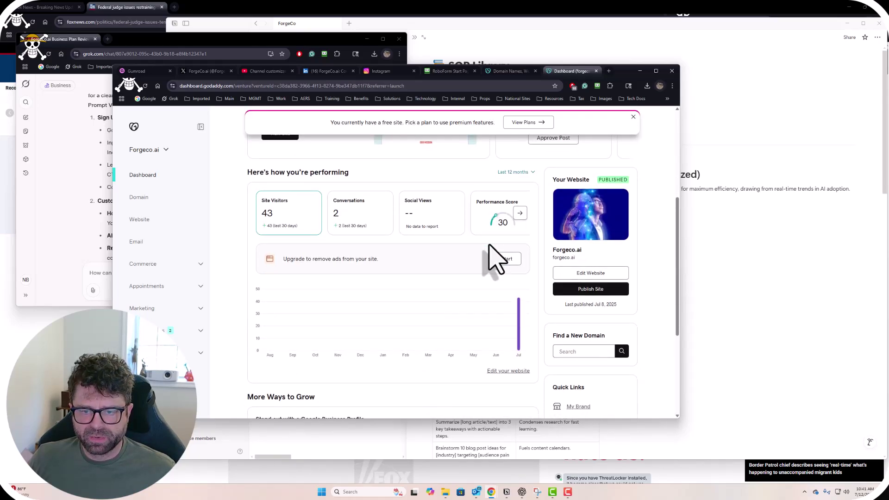
drag(623, 72, 755, 110)
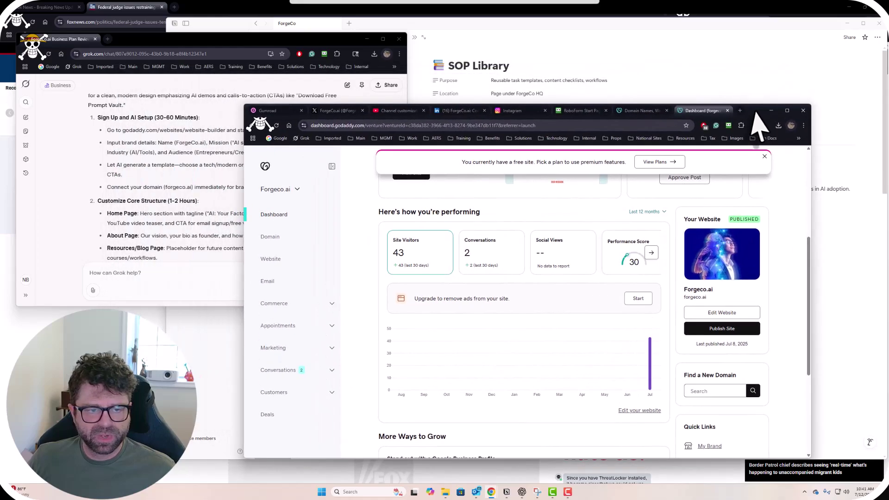
click(143, 175)
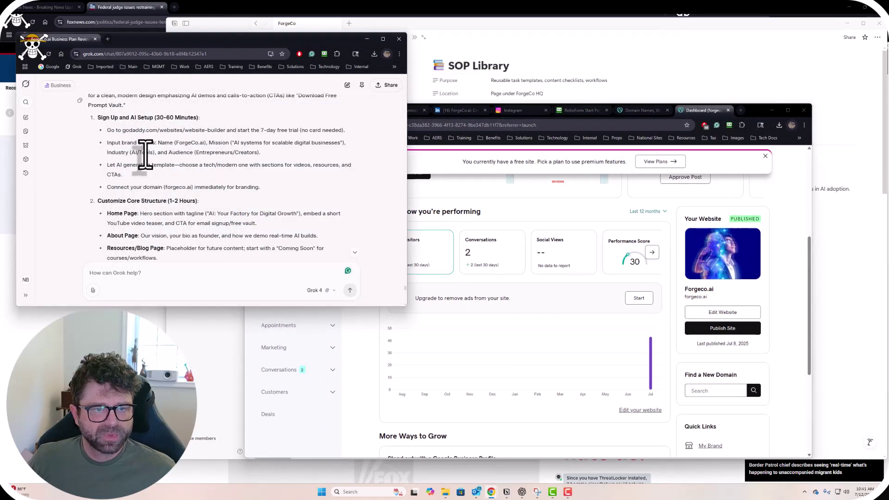
click(755, 331)
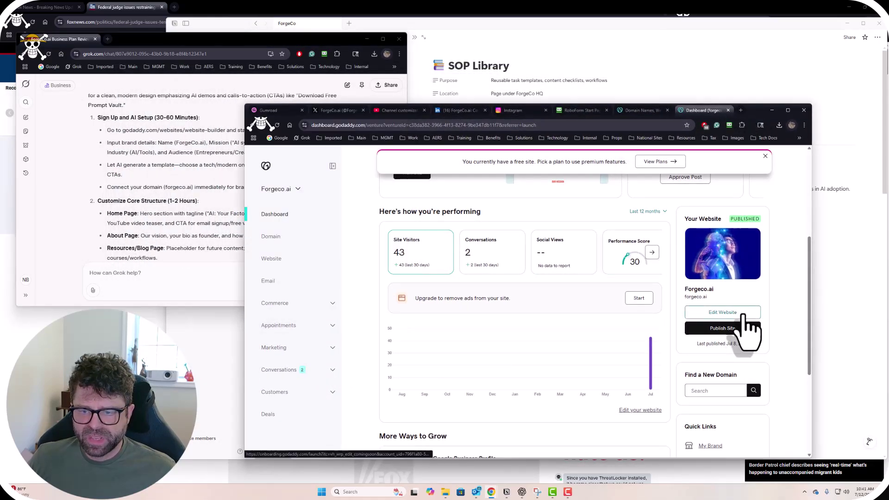
click(743, 314)
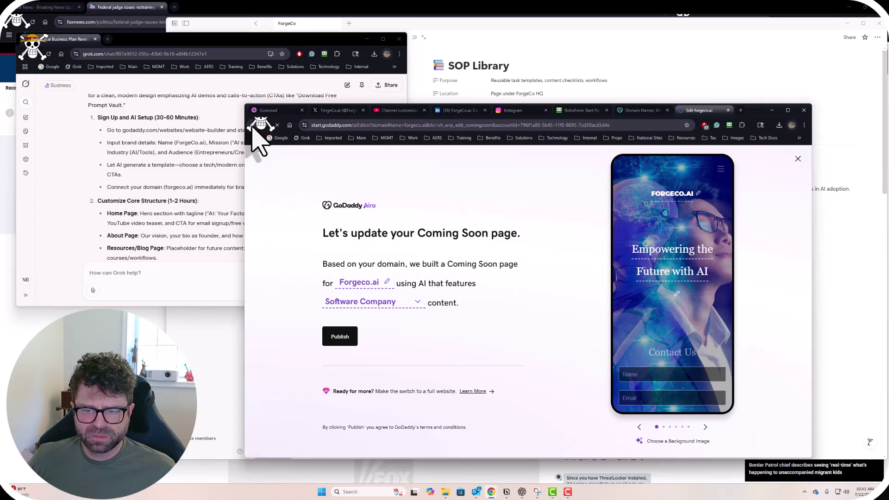
click(339, 336)
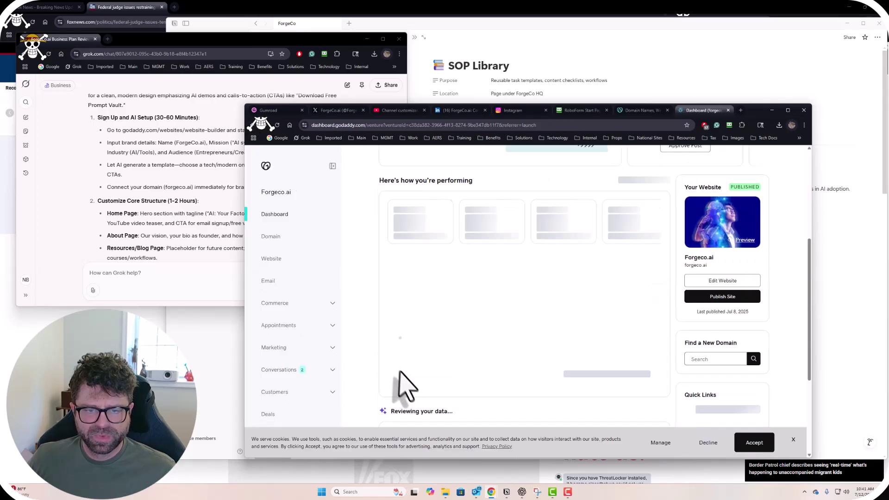
click(715, 280)
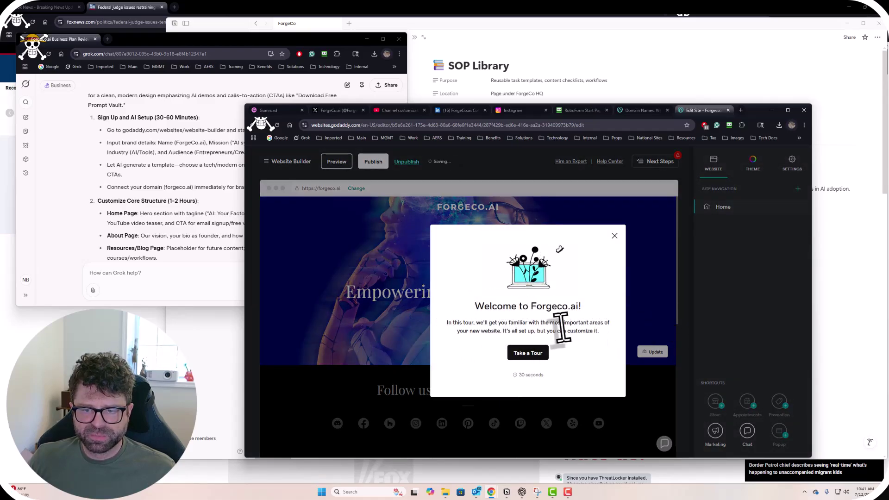
Run the editor's welcome tour through the Color, Sections and Pages steps to Done.
drag(470, 324, 597, 336)
click(528, 353)
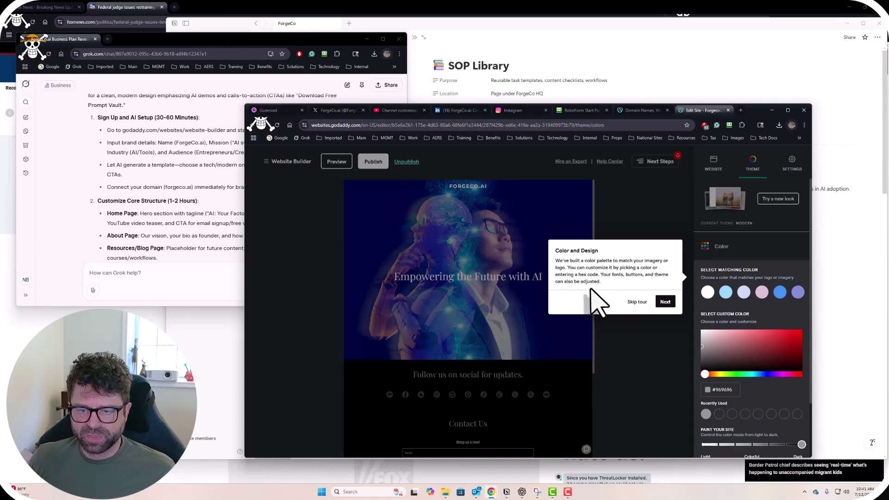
click(664, 301)
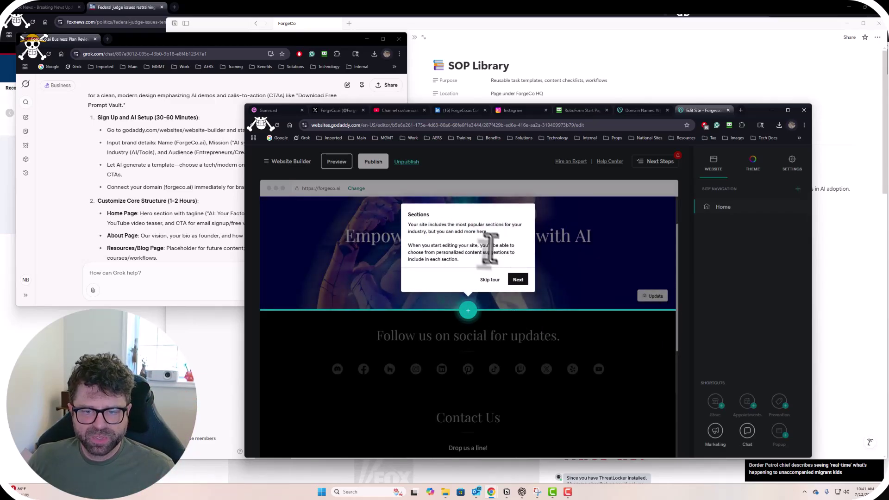
click(518, 280)
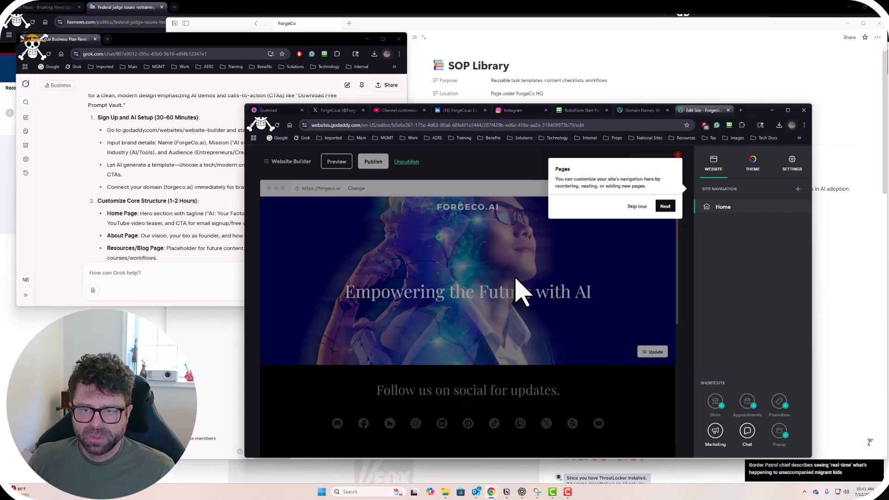
click(665, 207)
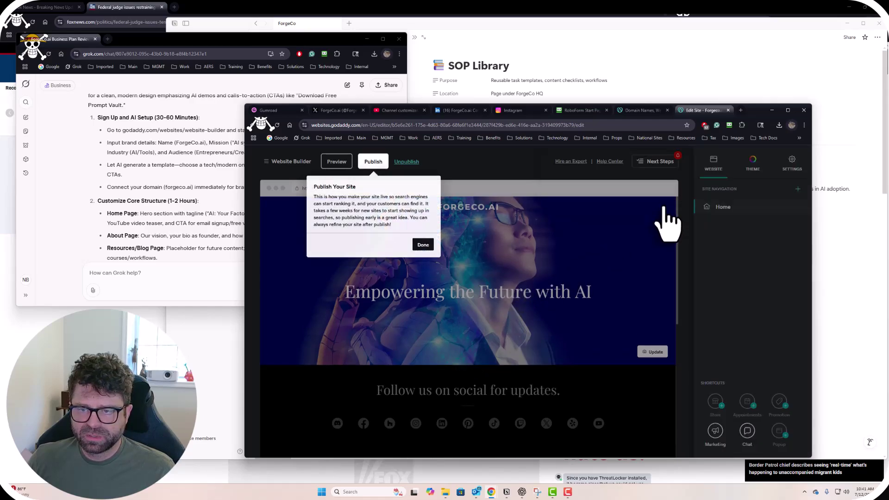
click(423, 246)
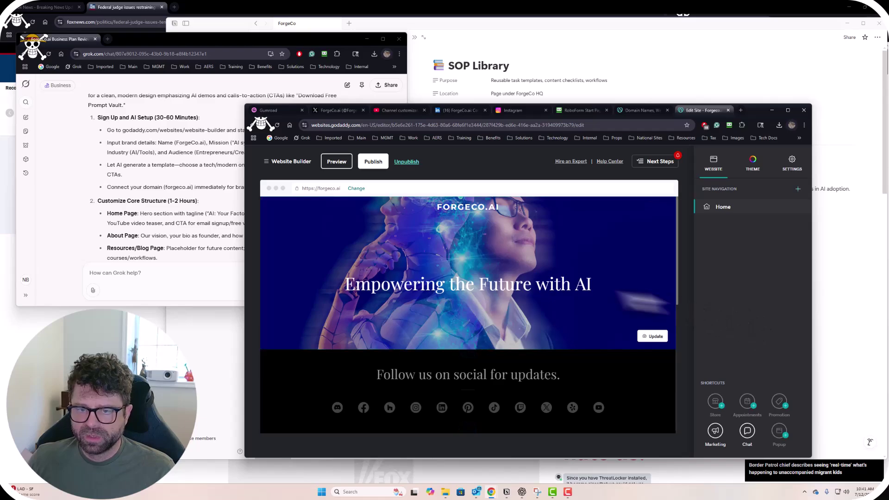
Open Settings > Site Profile > Basic Information, showing Forgeco.ai as a Software Company.
drag(754, 112, 813, 66)
drag(183, 143, 181, 152)
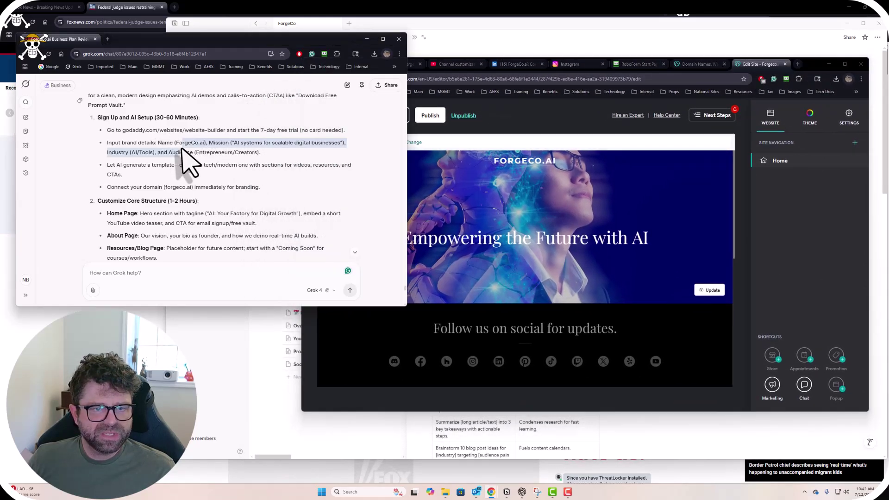
click(280, 169)
click(784, 250)
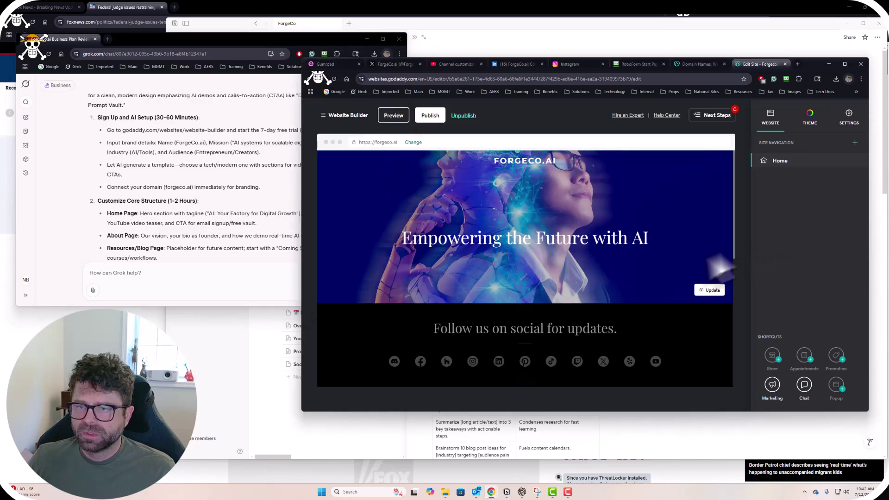
click(809, 119)
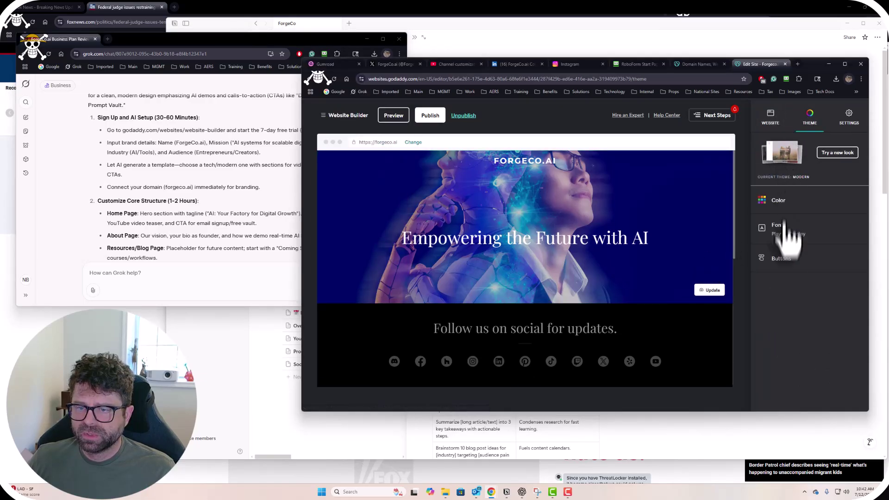
click(848, 118)
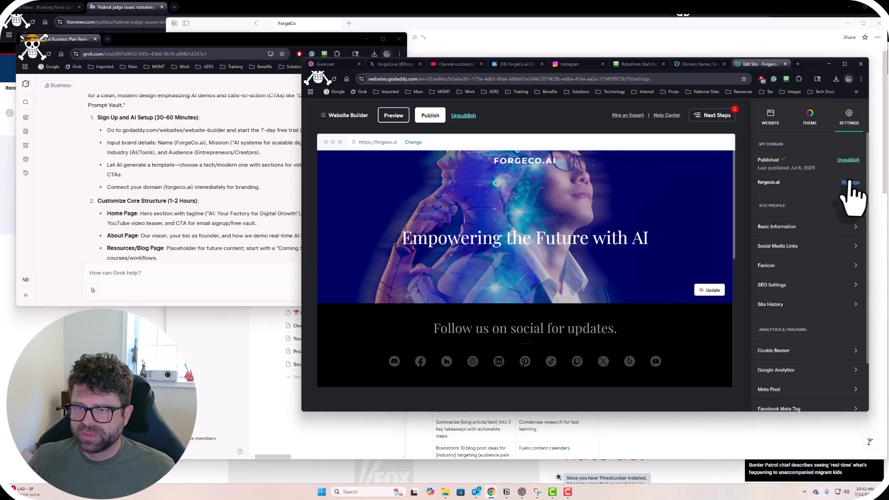
scroll(770, 234, down, 1)
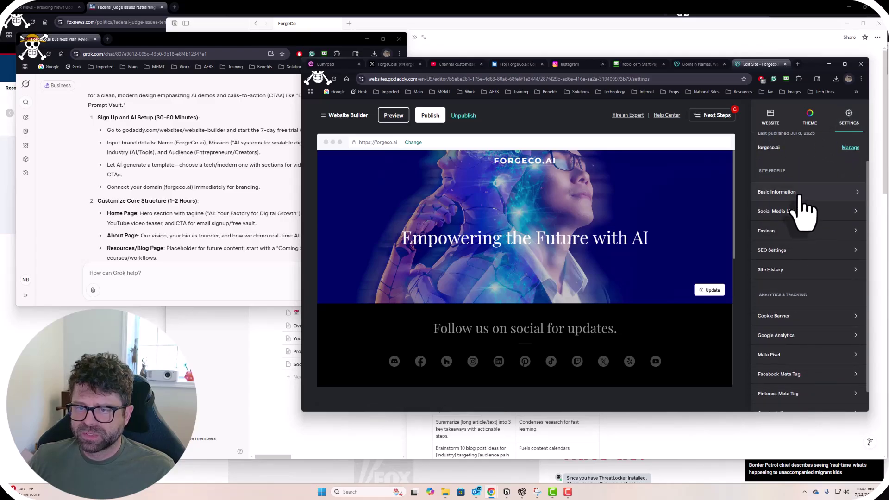
click(800, 196)
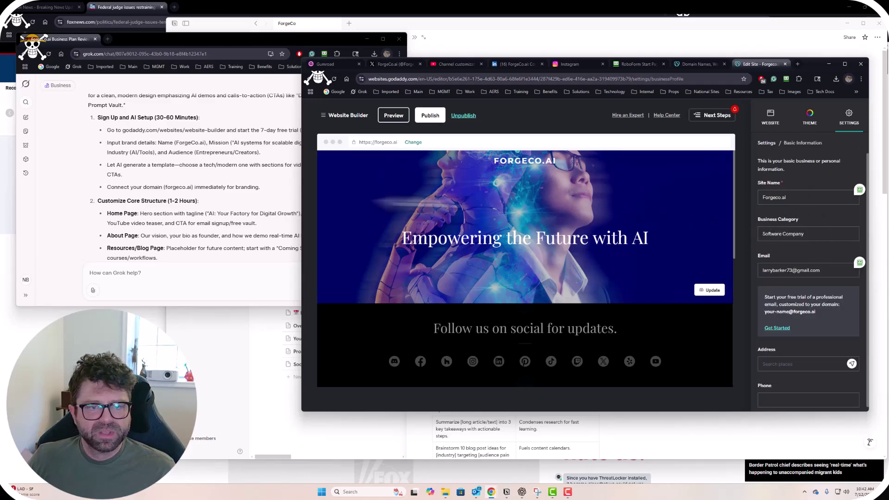
Check Grok's mission statement, then replace the contact email in Basic Information with a new business address.
click(209, 180)
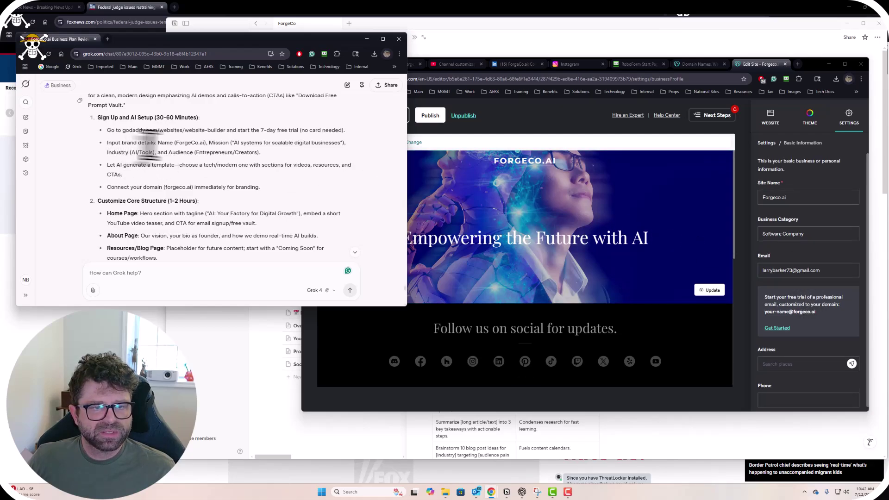
drag(209, 142, 286, 149)
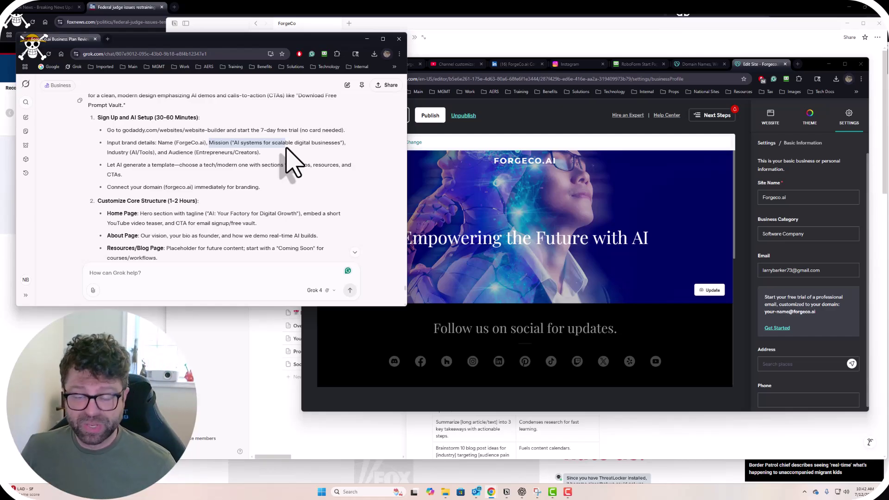
scroll(766, 306, down, 1)
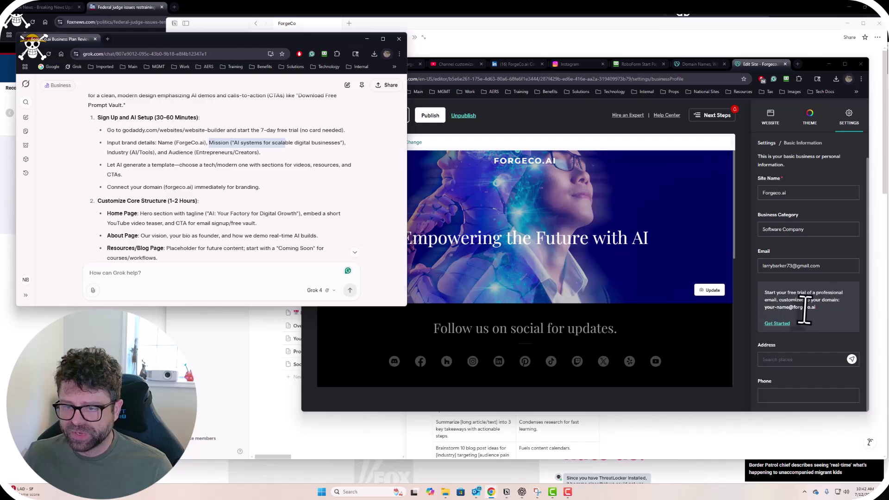
scroll(804, 304, up, 1)
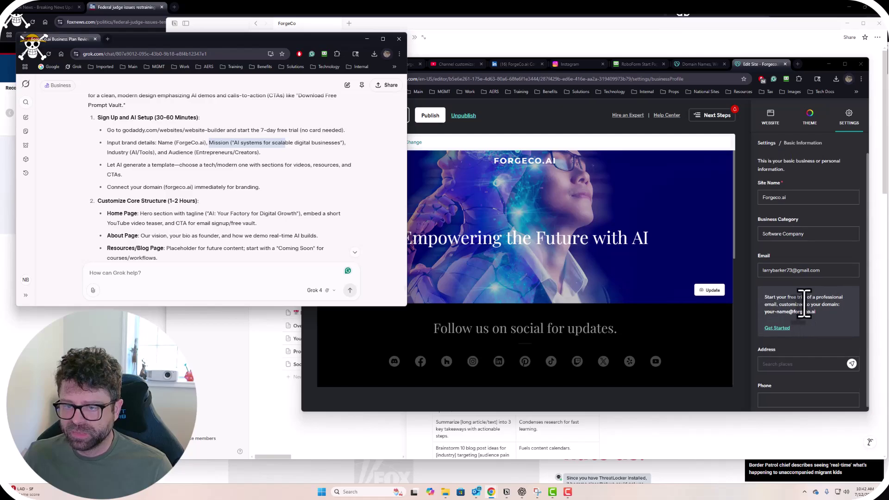
triple_click(805, 273)
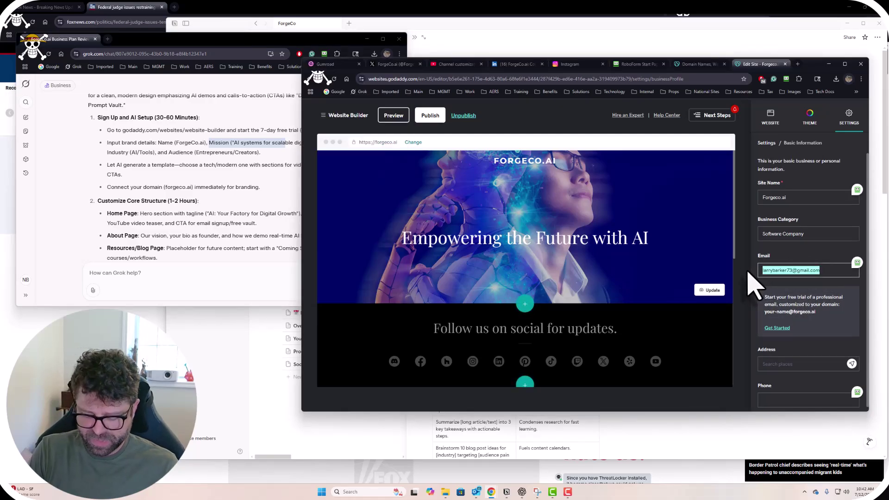
key(BackSpace)
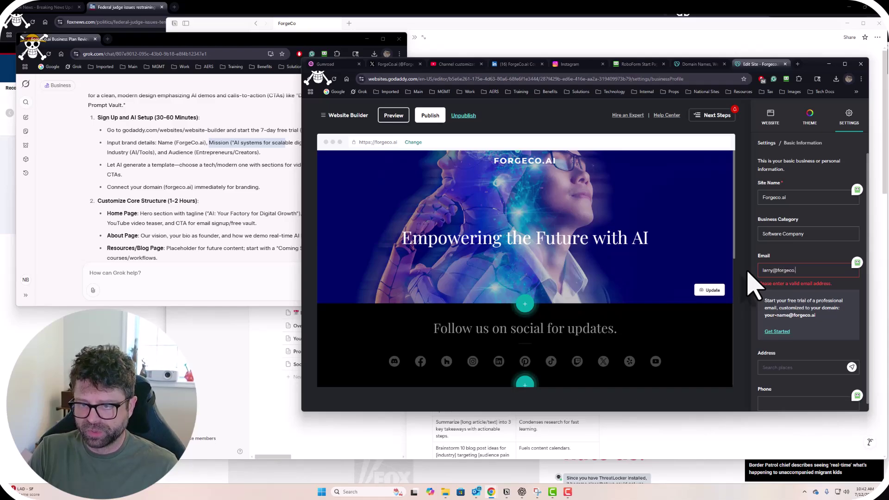
text(i)
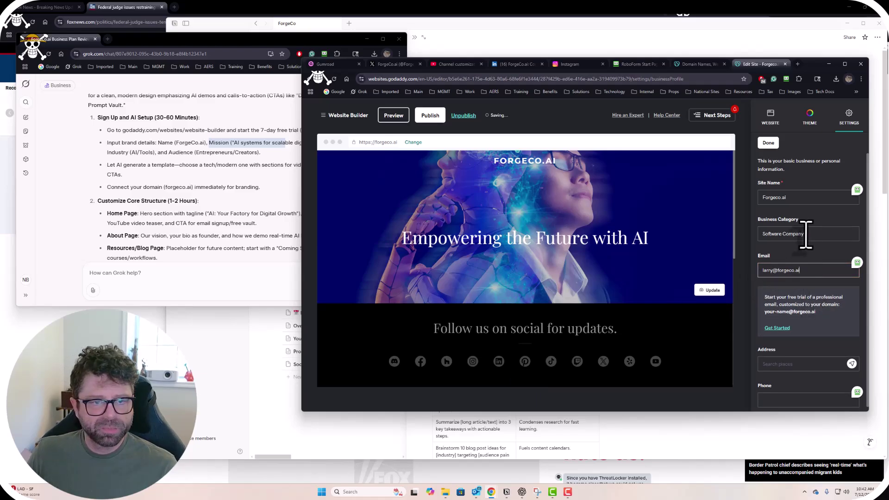
Scroll through Grok's launch plan to review the next steps.
click(211, 162)
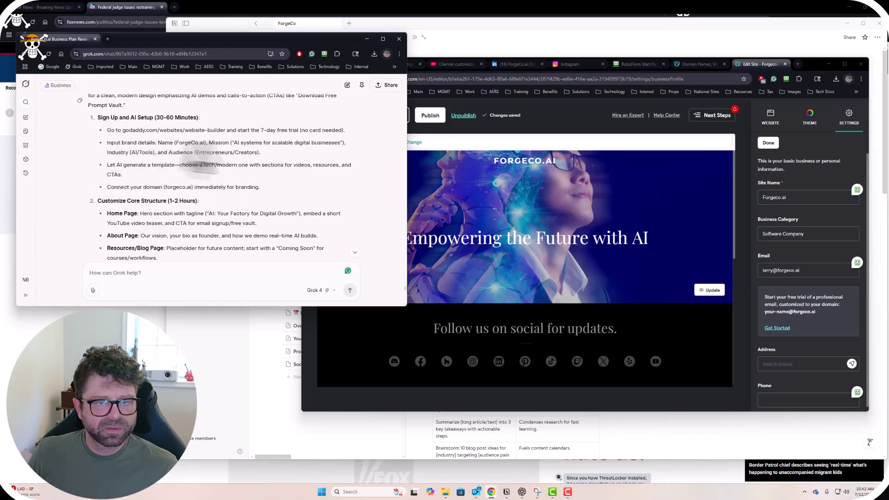
scroll(259, 198, down, 1)
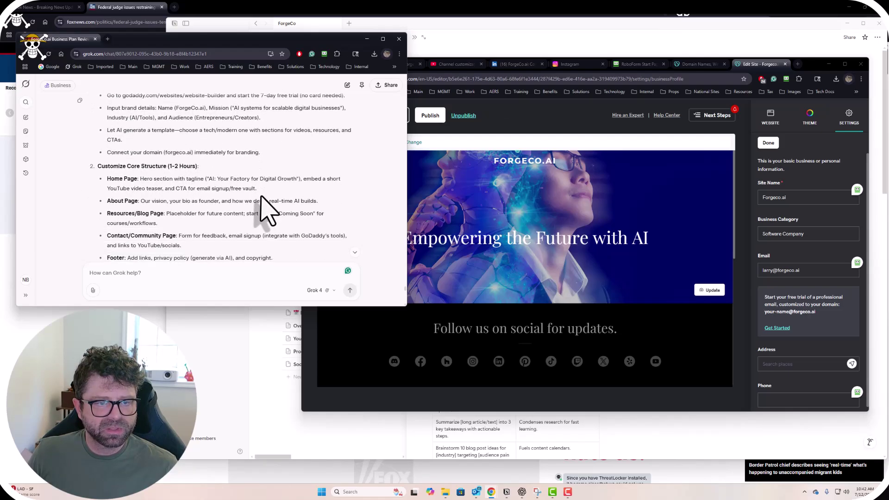
scroll(260, 198, down, 1)
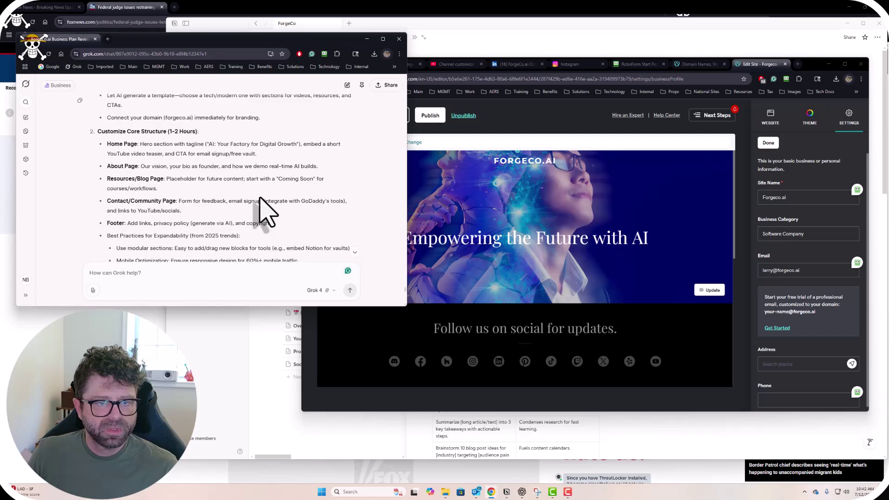
scroll(266, 212, up, 1)
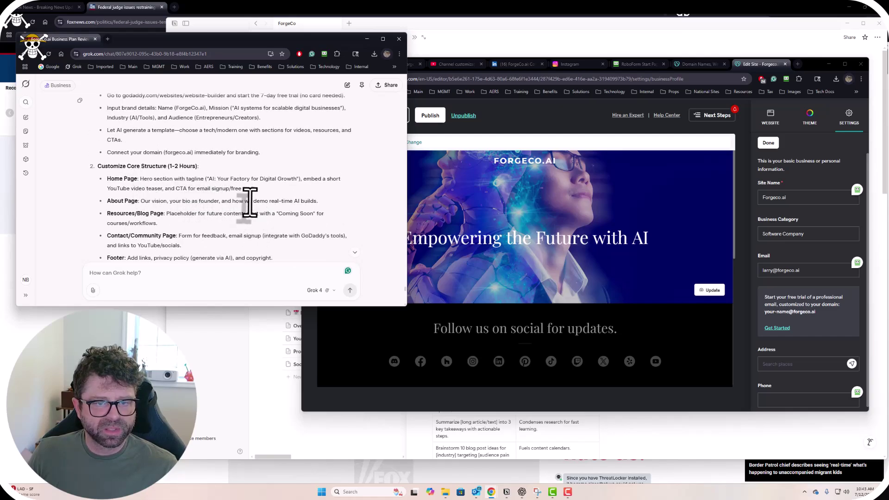
scroll(250, 201, down, 2)
scroll(252, 213, up, 3)
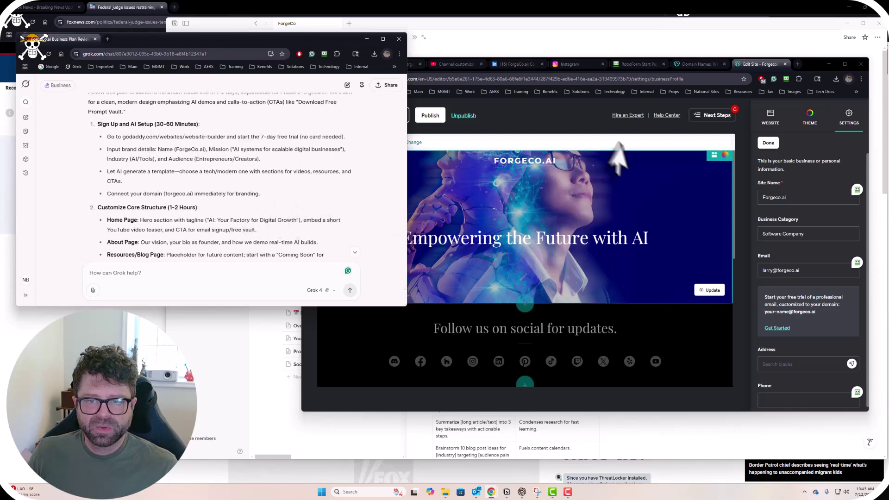
Try the hero's Flex Fill, Wide Inset and Fit layouts, then settle back on Fill.
click(569, 130)
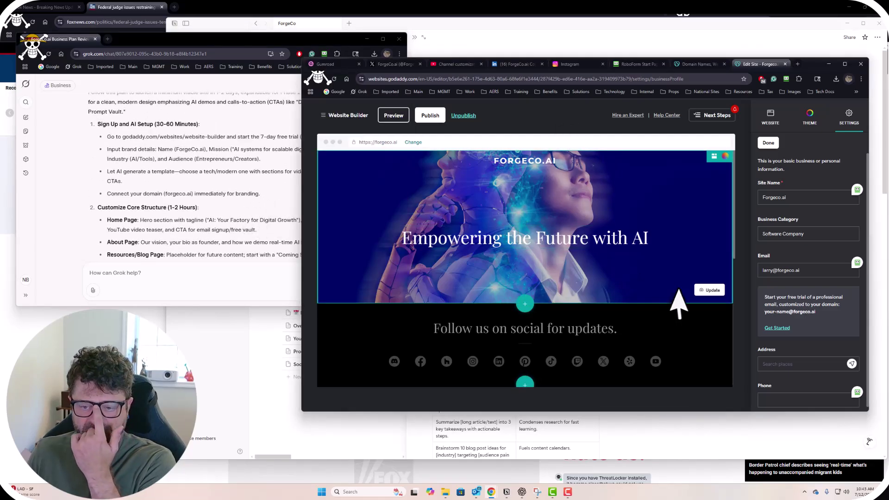
click(712, 290)
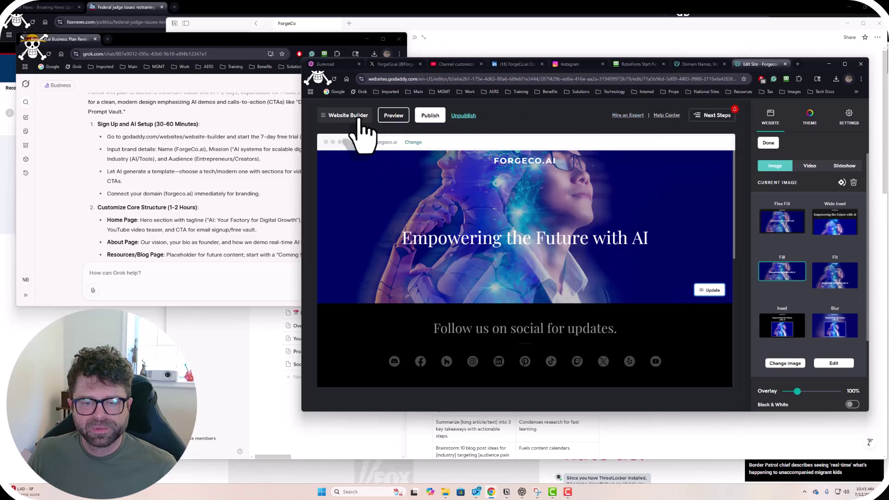
scroll(780, 397, down, 1)
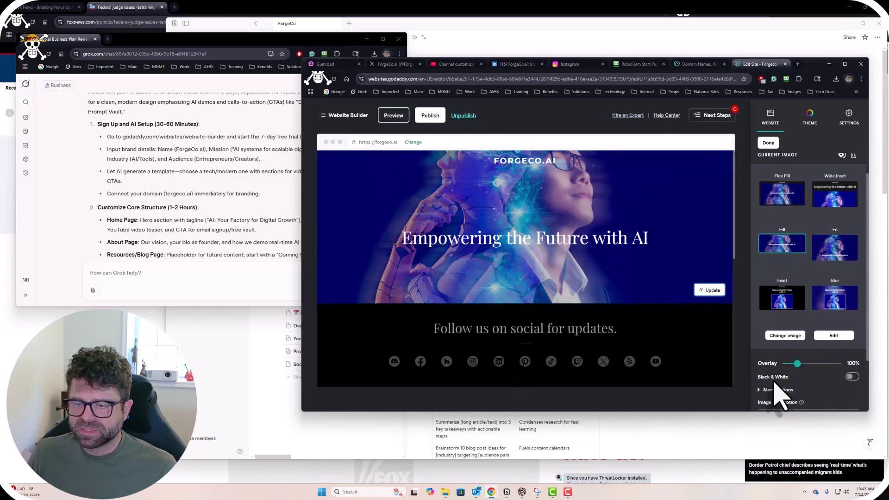
scroll(778, 393, down, 2)
scroll(773, 375, up, 3)
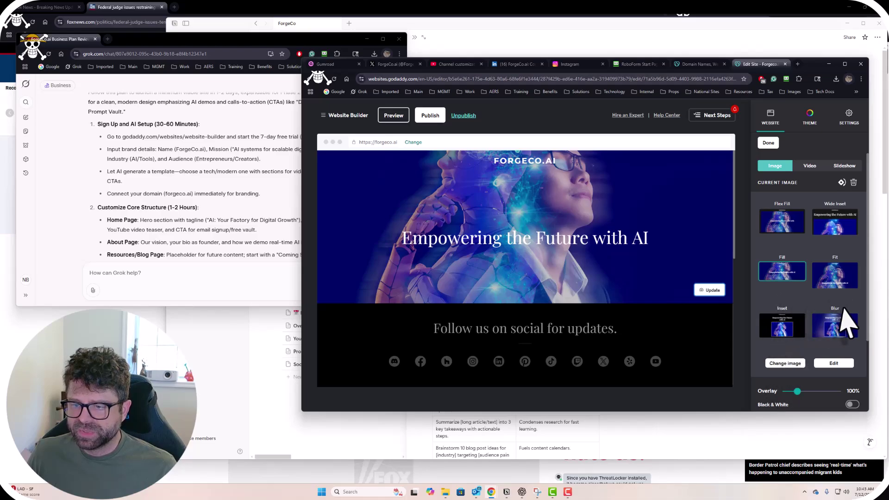
click(794, 237)
click(831, 226)
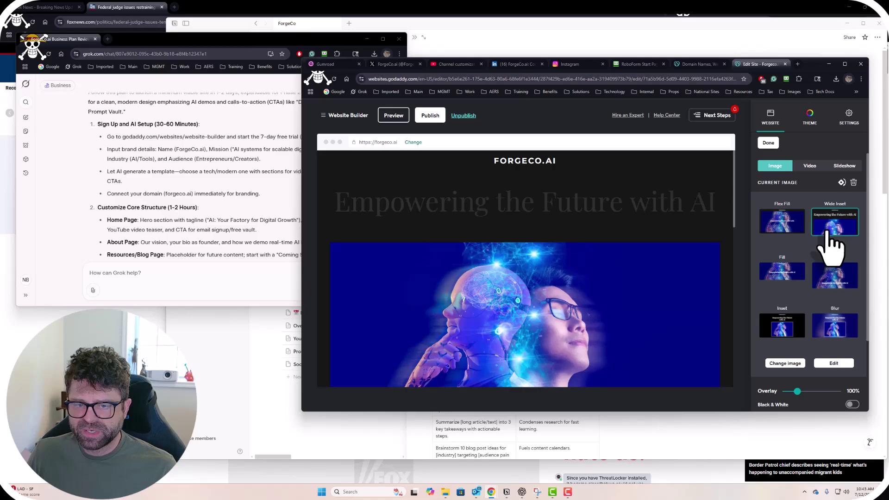
click(832, 285)
click(781, 275)
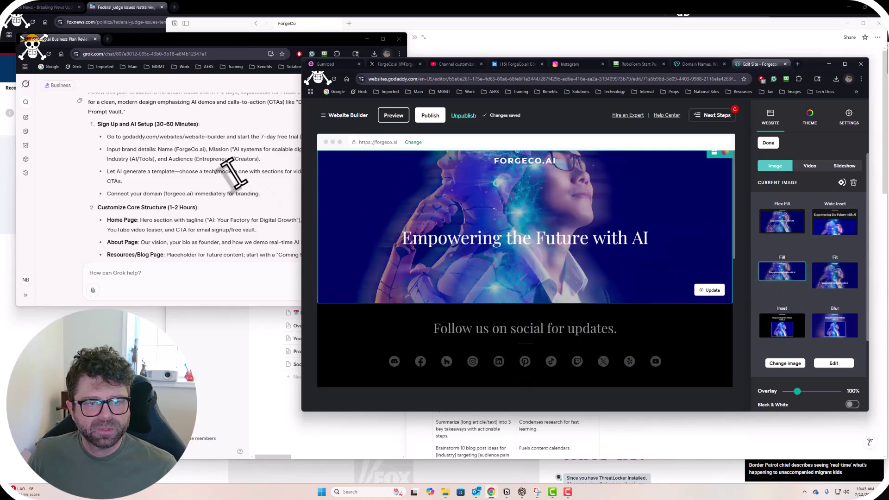
click(234, 174)
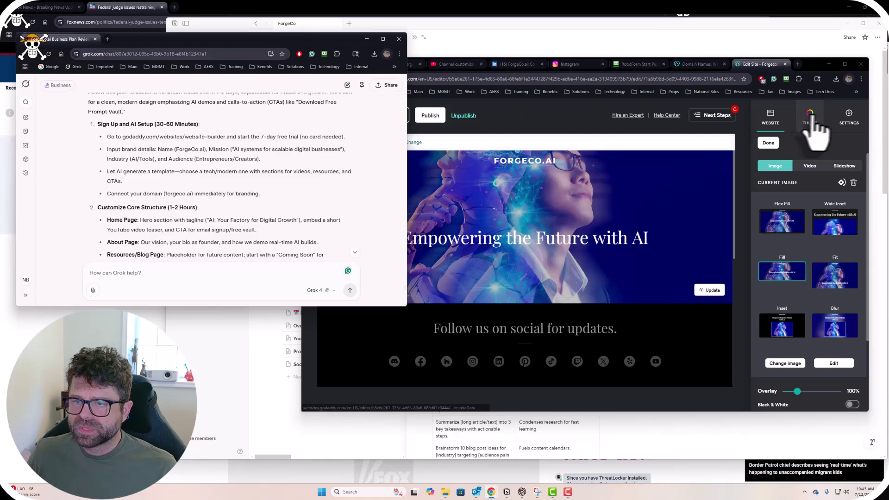
Inspect the empty X field in Social Media Links and its X tab, then return to Settings.
click(849, 116)
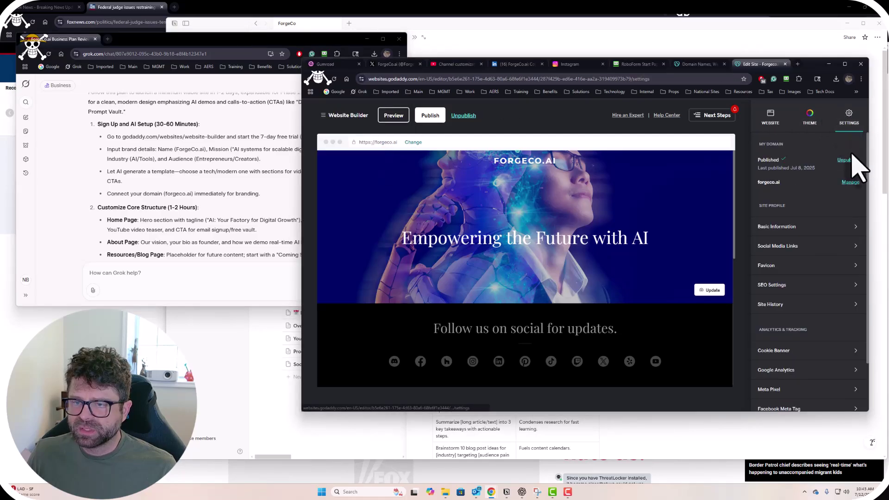
scroll(801, 218, down, 1)
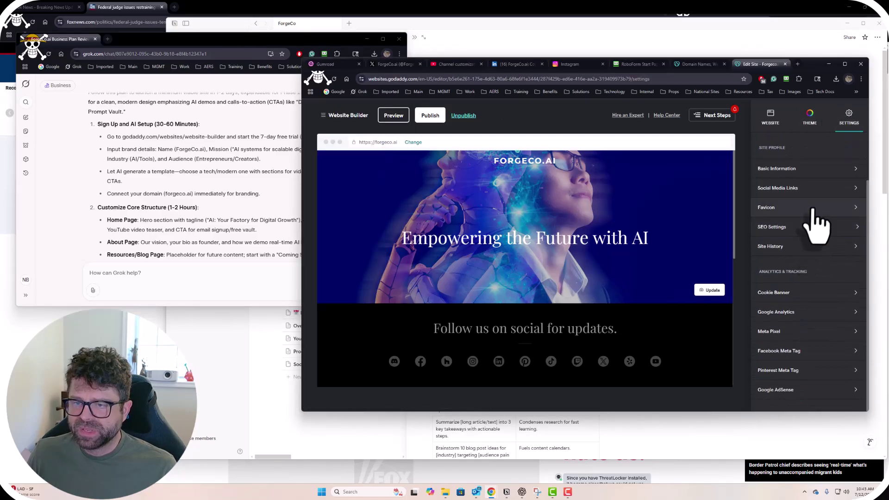
click(809, 194)
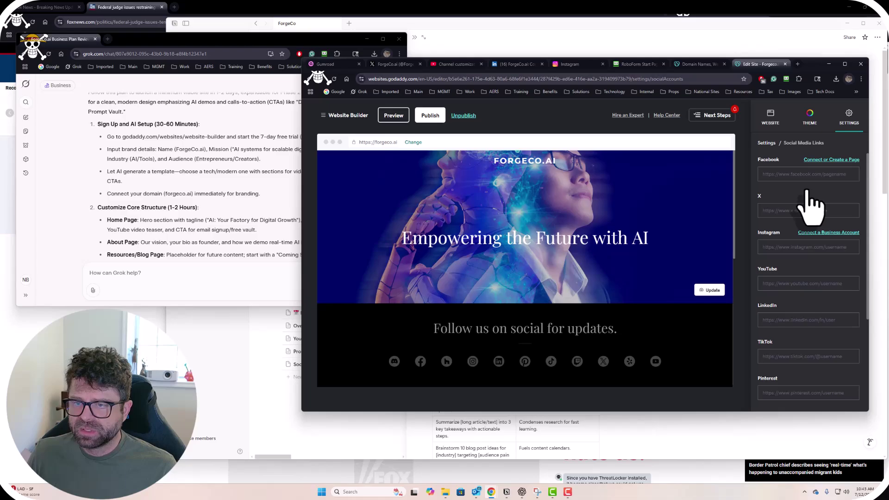
click(789, 210)
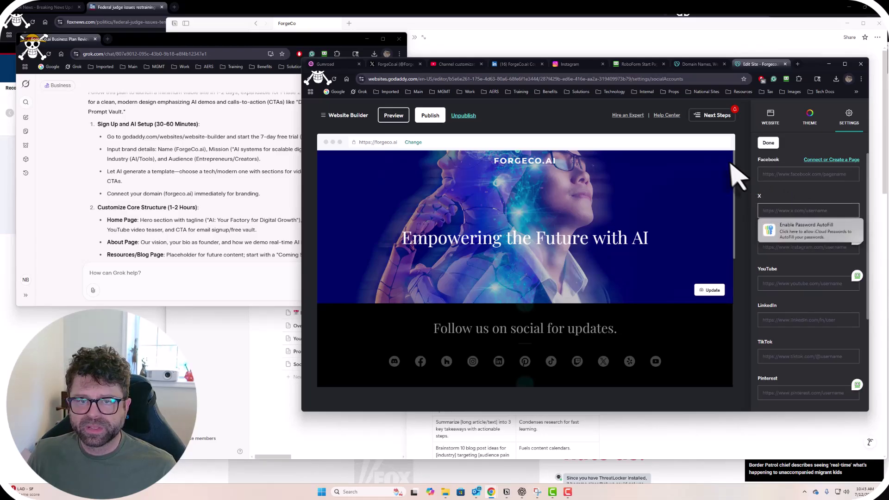
click(395, 64)
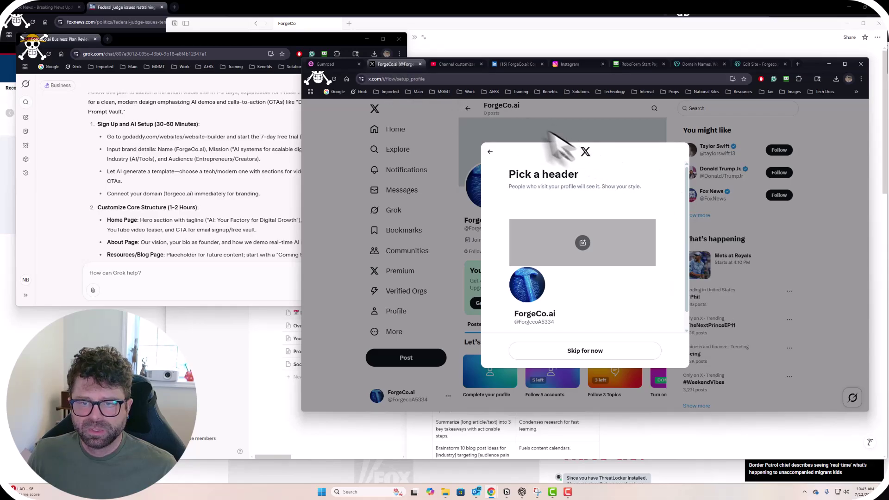
click(763, 65)
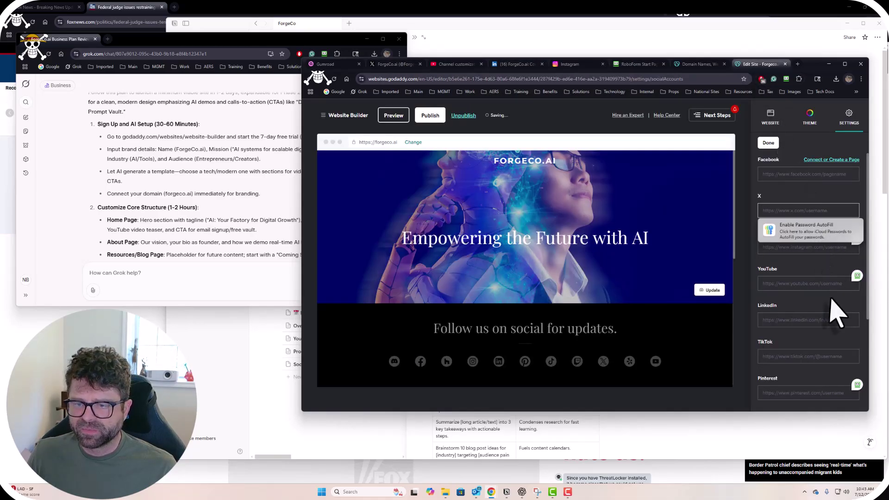
scroll(826, 315, up, 3)
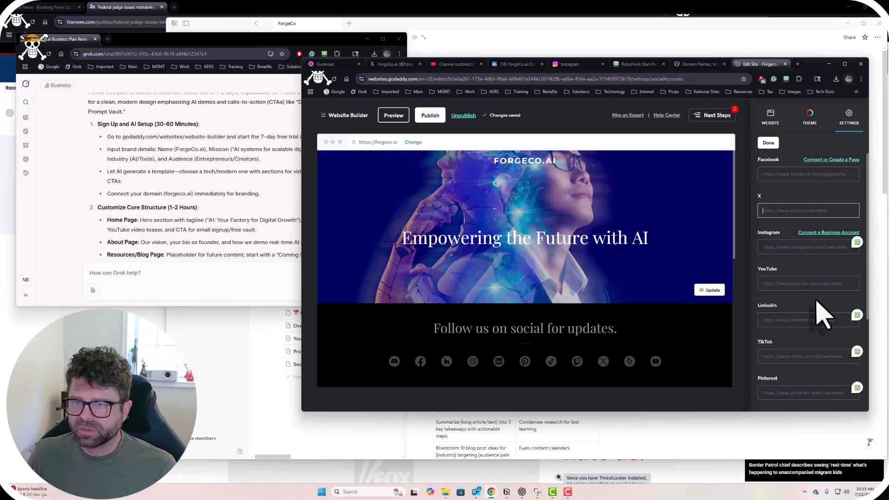
click(809, 121)
Glance at Grok's brand details step, then open the account menu listing Dashboard, Domain and Website.
click(847, 120)
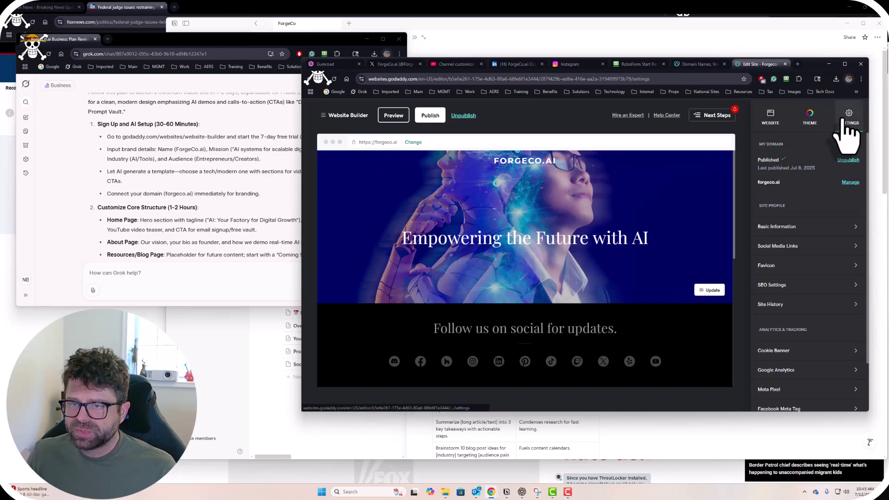
click(813, 127)
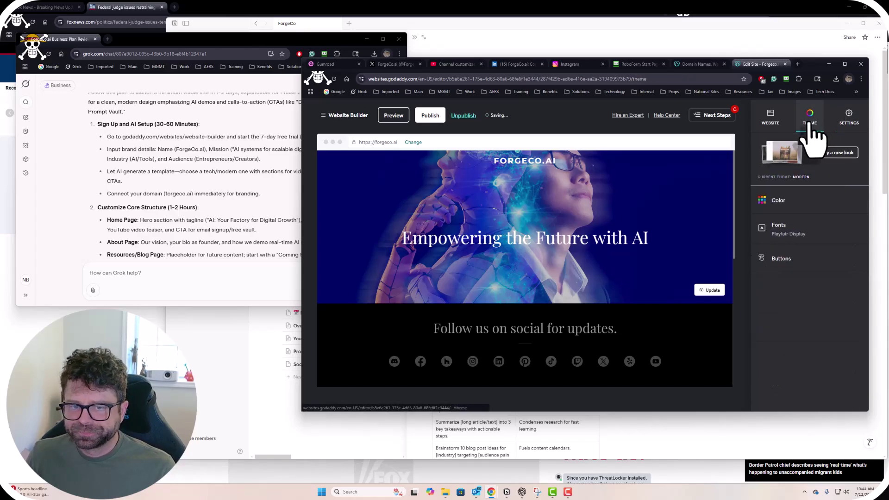
click(158, 151)
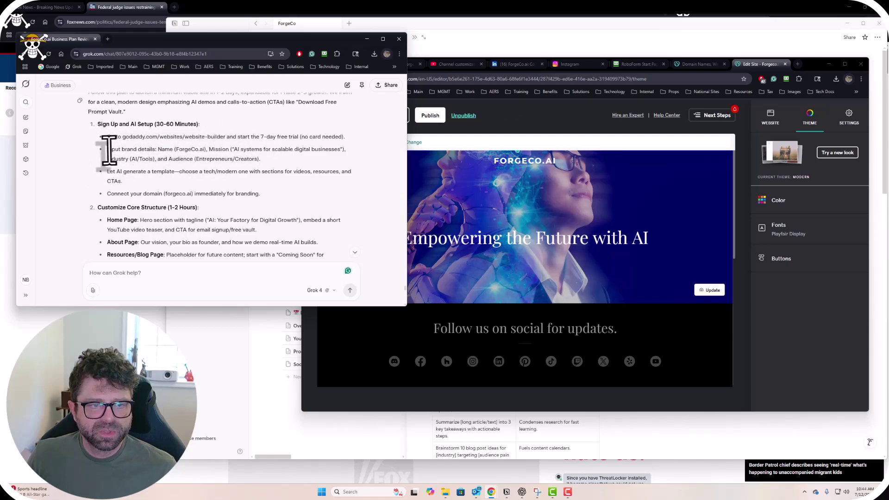
drag(109, 150, 206, 157)
click(207, 157)
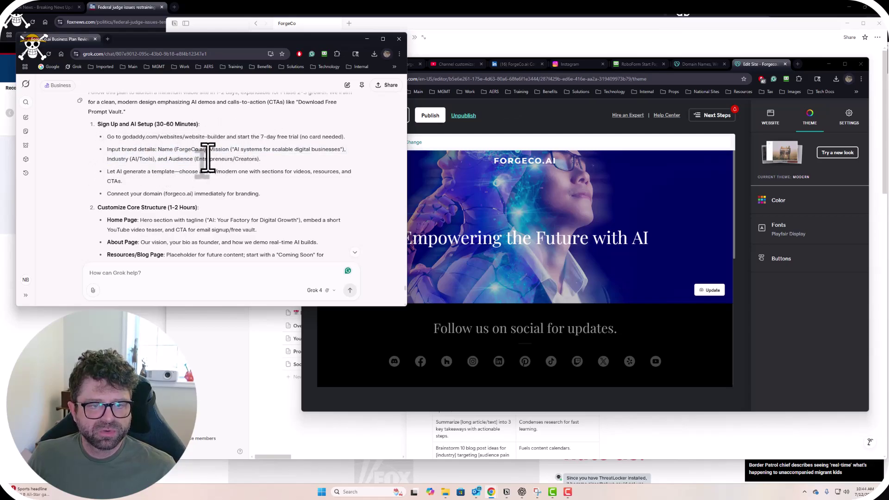
click(823, 351)
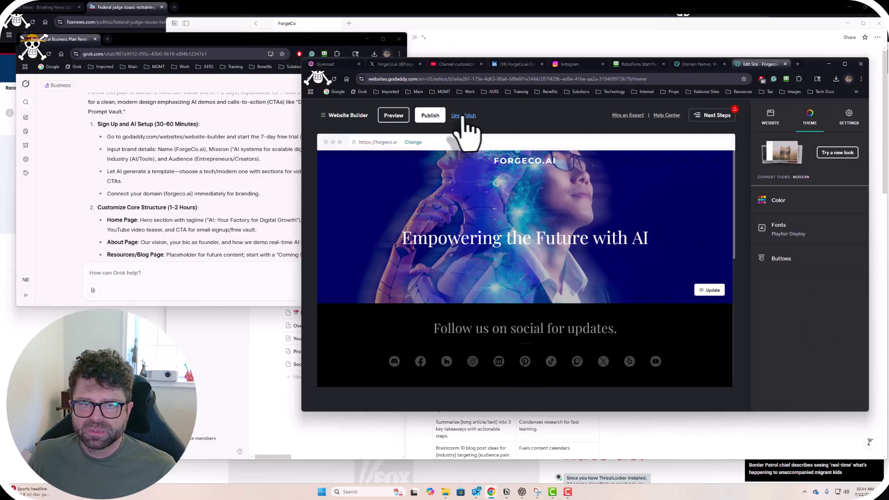
click(347, 115)
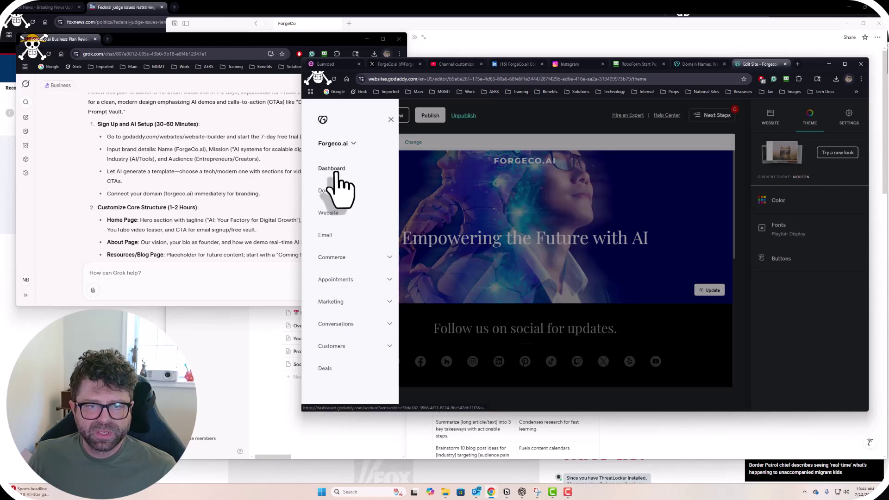
Go to the Website dashboard and choose Preview Site on the 'Ready for a full site?' card.
click(331, 218)
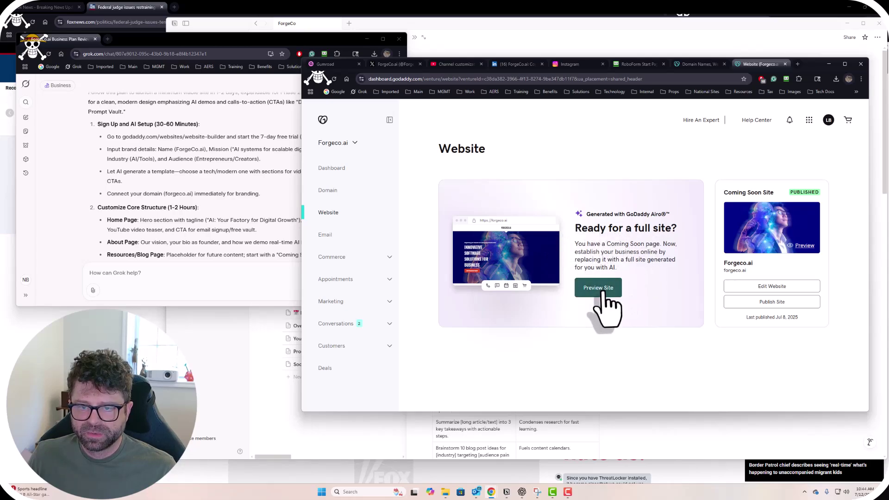
click(602, 291)
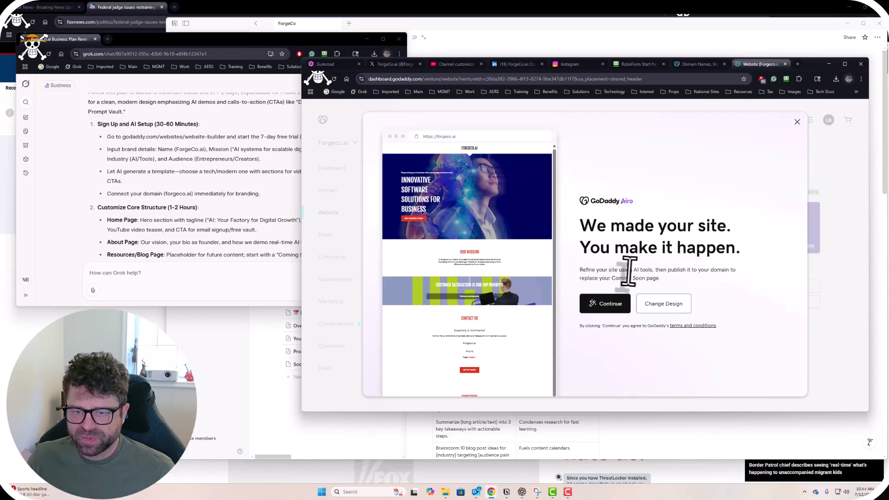
Note the Coming Soon page replacement and proceed to set up the full site.
drag(674, 271, 732, 281)
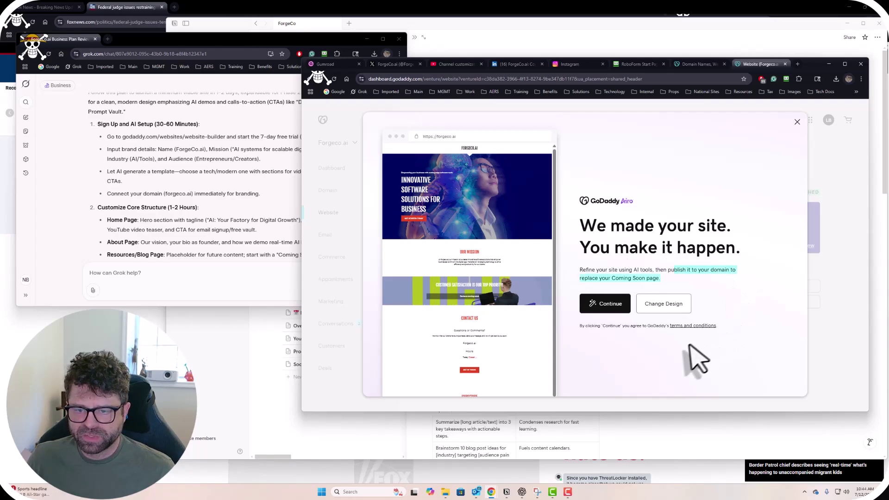
click(690, 361)
click(675, 324)
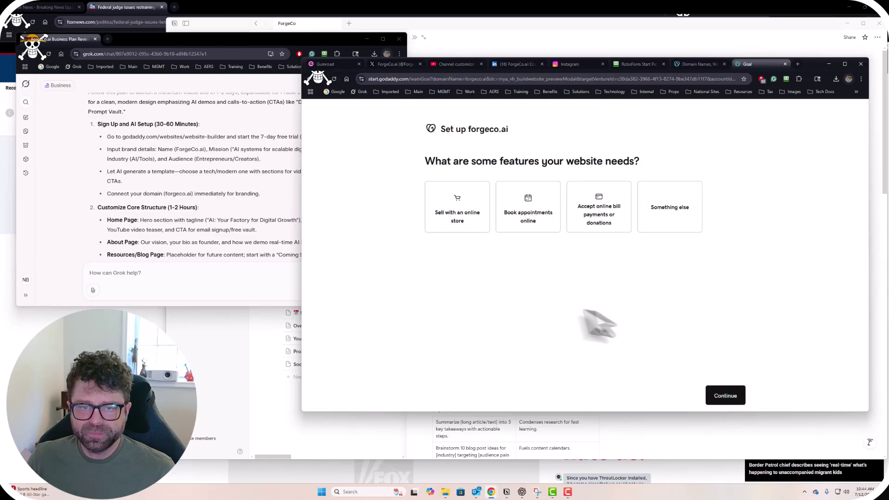
Choose selling with an online store and accepting online bill payments or donations as needed features.
click(455, 226)
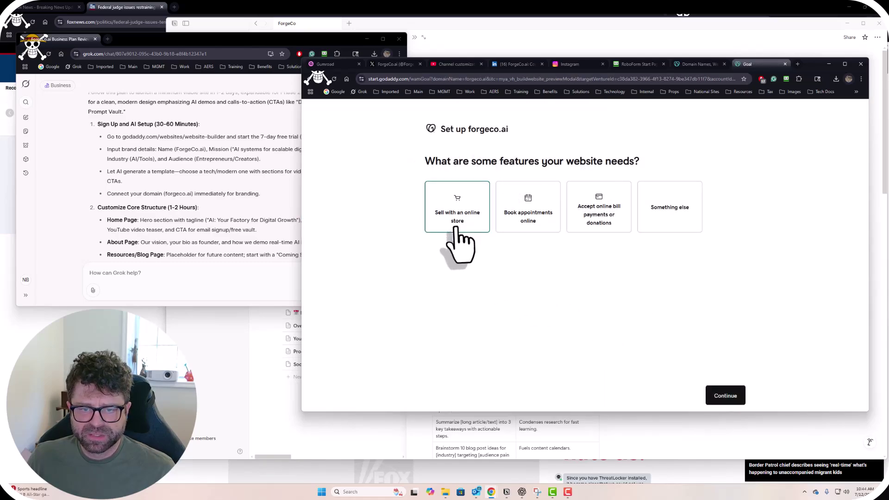
click(456, 224)
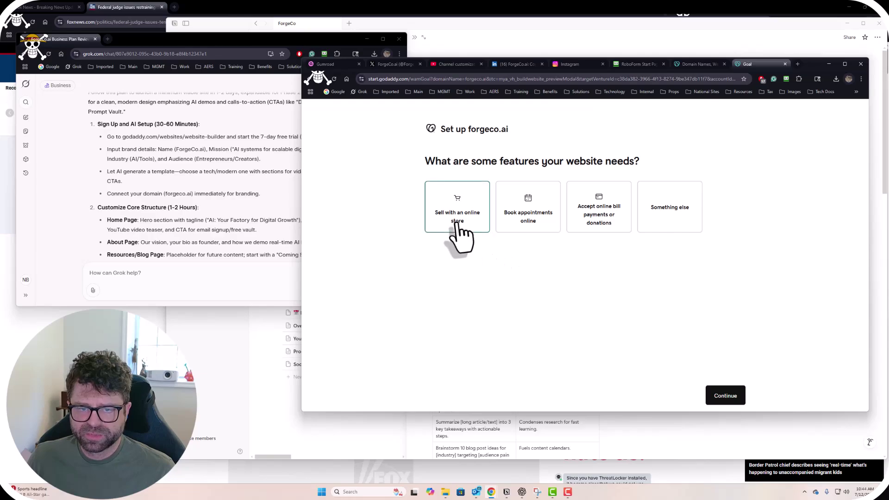
click(607, 228)
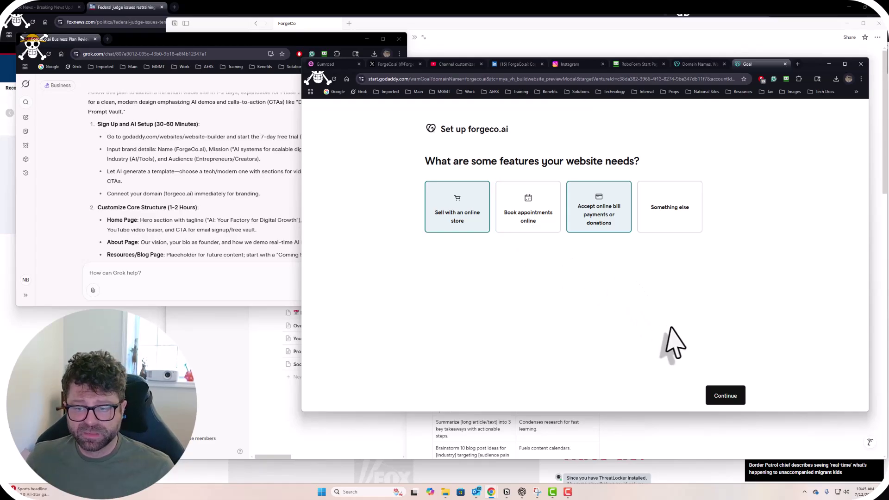
click(725, 395)
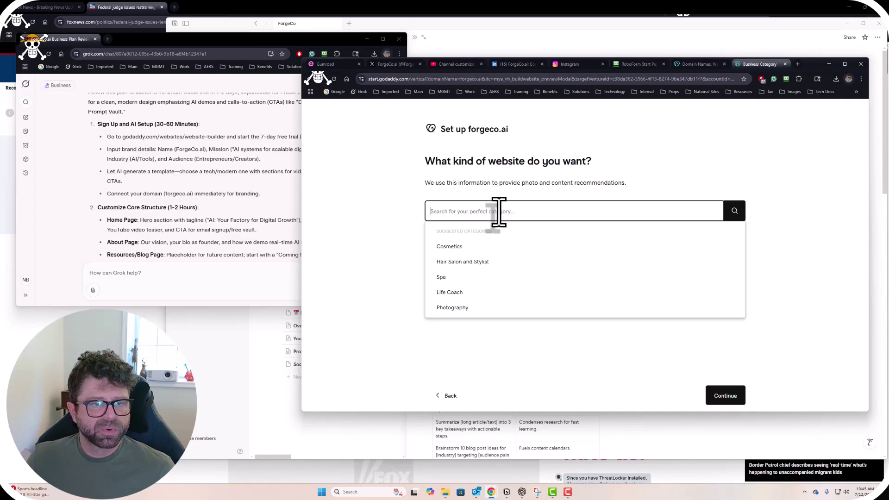
Review Grok's website plan and its suggested mission text beside the website-type form.
click(207, 155)
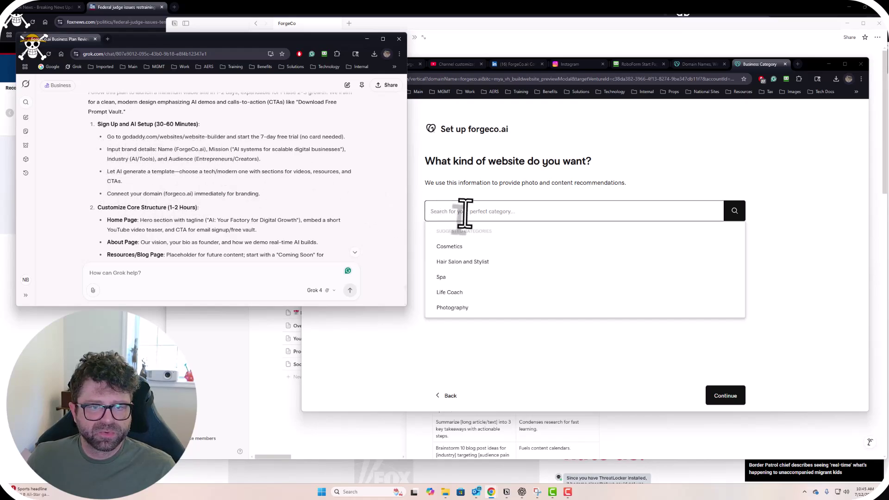
drag(235, 150, 329, 154)
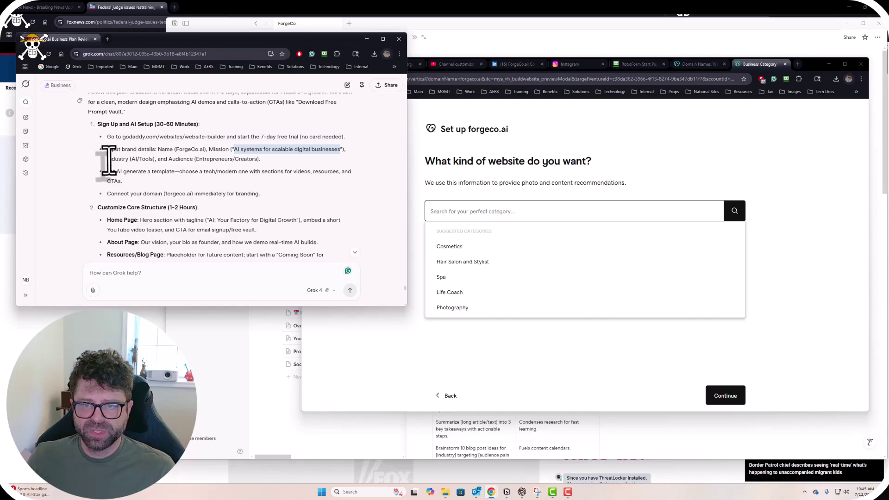
click(561, 172)
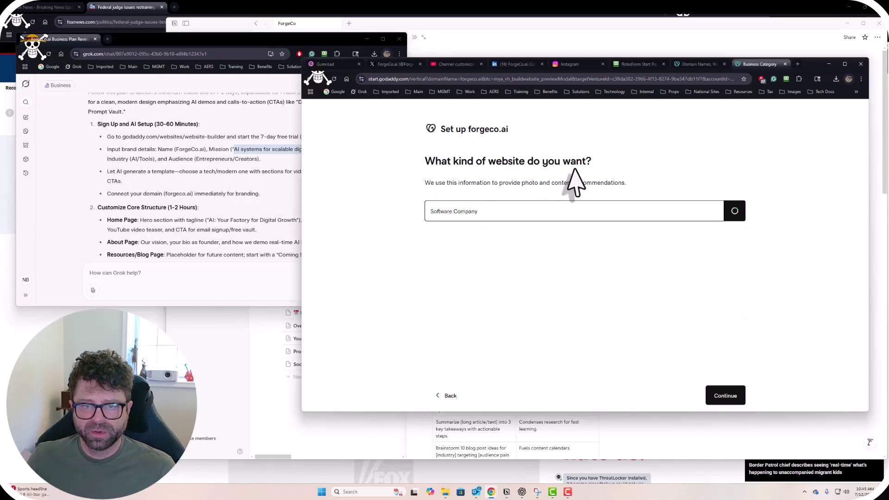
click(207, 190)
scroll(217, 217, down, 5)
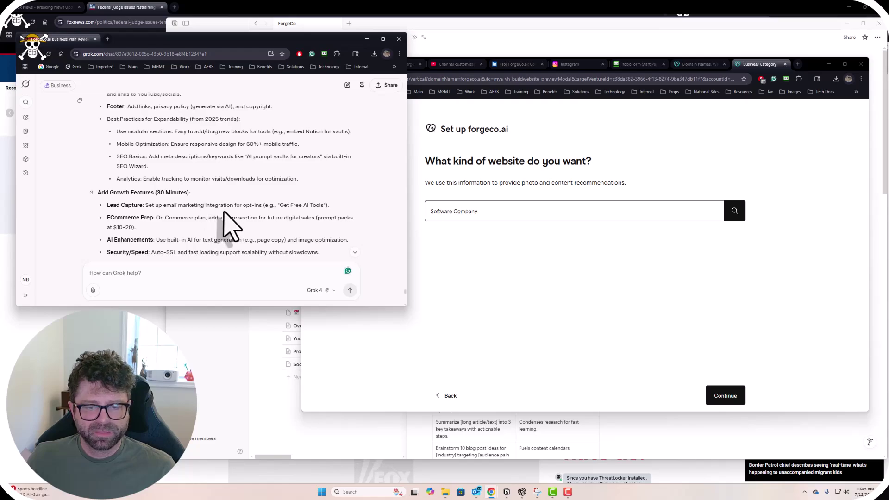
scroll(230, 227, down, 10)
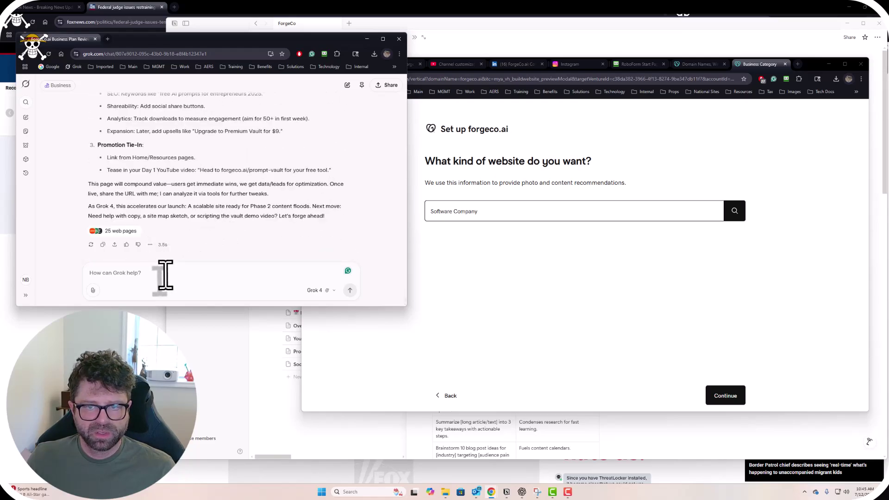
Check and dismiss Grok's attachment options, then start a Windows search for Snipping Tool.
click(93, 291)
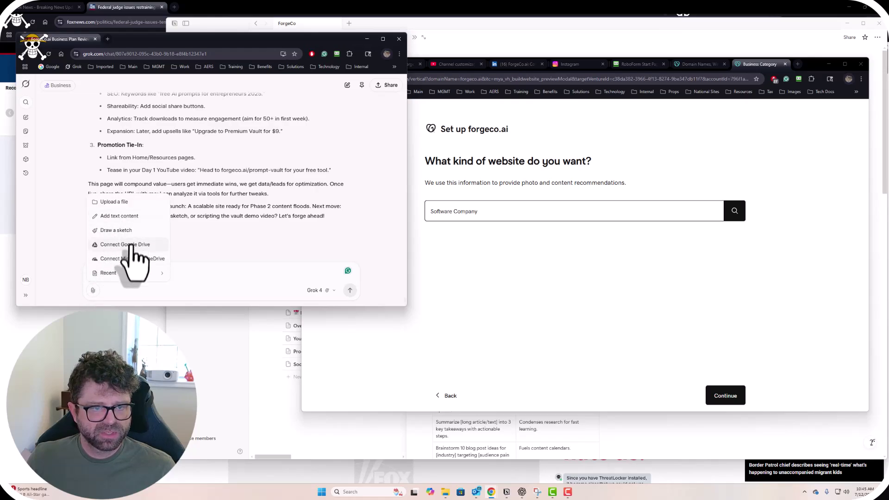
key(Escape)
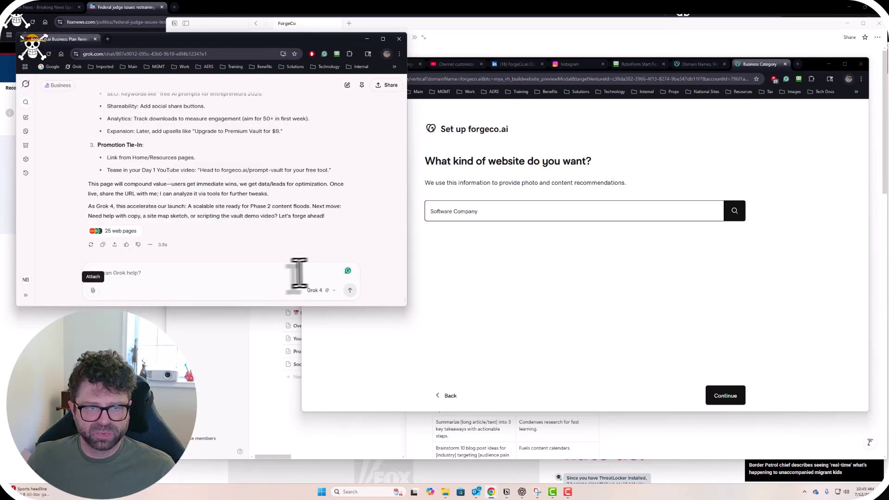
click(322, 493)
Snip the website-type question and send it to Grok asking 'What should I enter in here'.
text(sni)
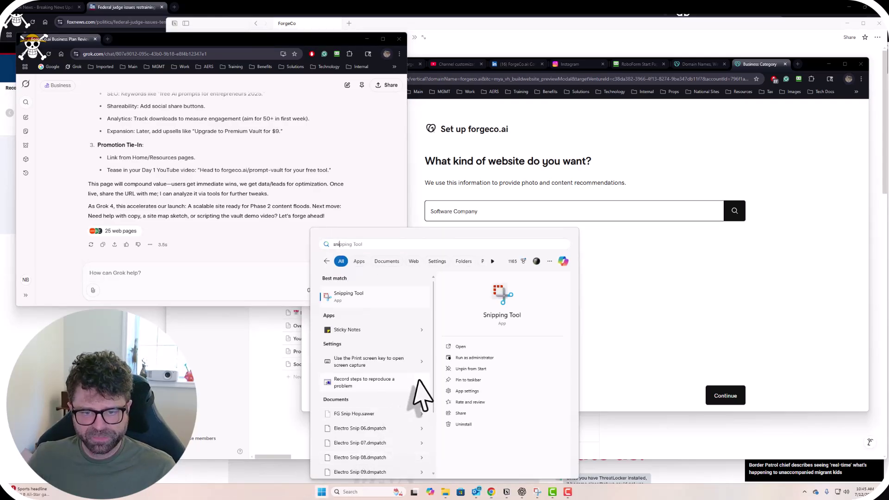
click(468, 346)
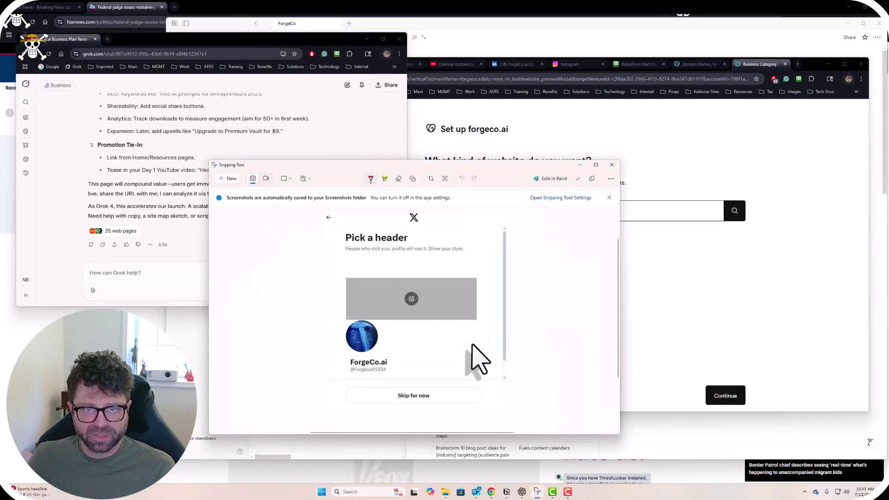
click(227, 180)
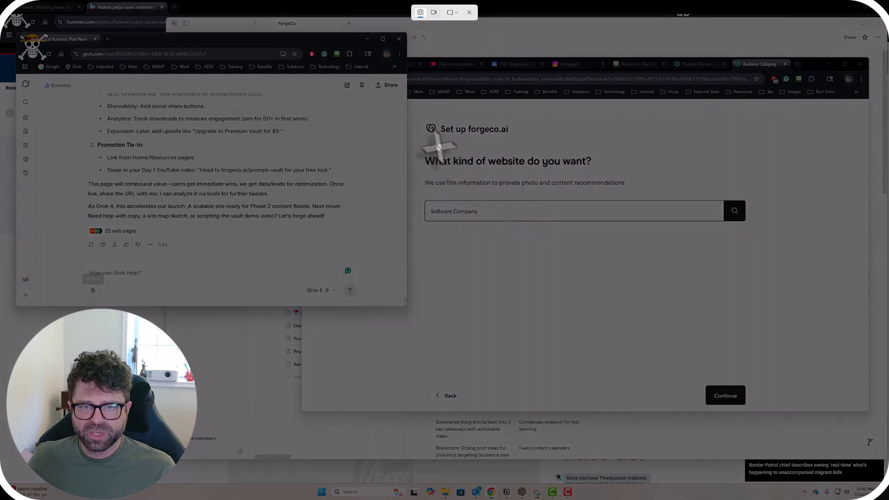
drag(417, 145, 766, 254)
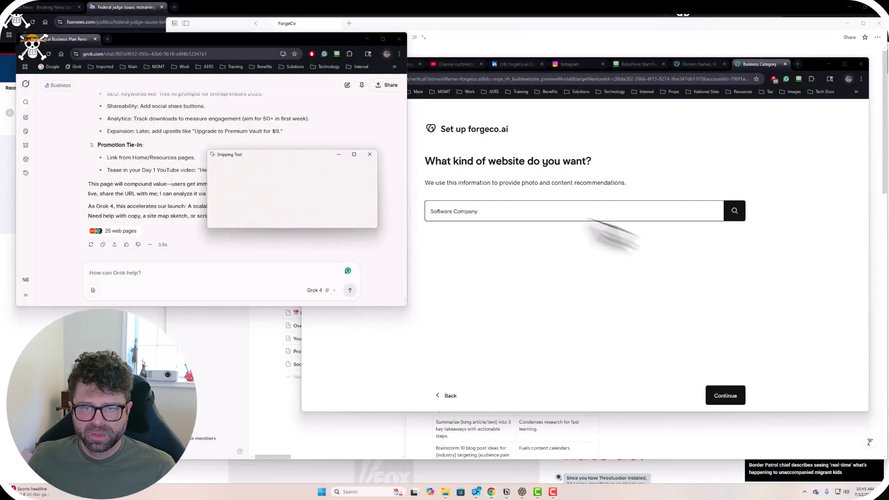
click(141, 272)
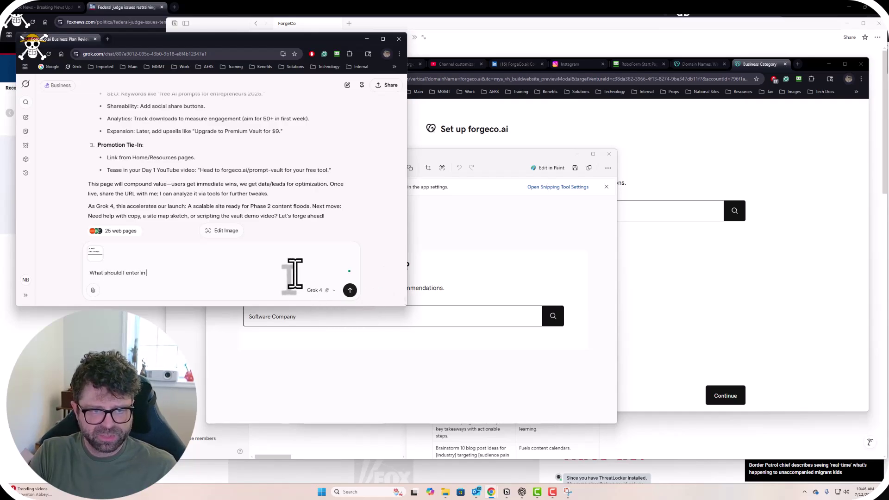
click(350, 290)
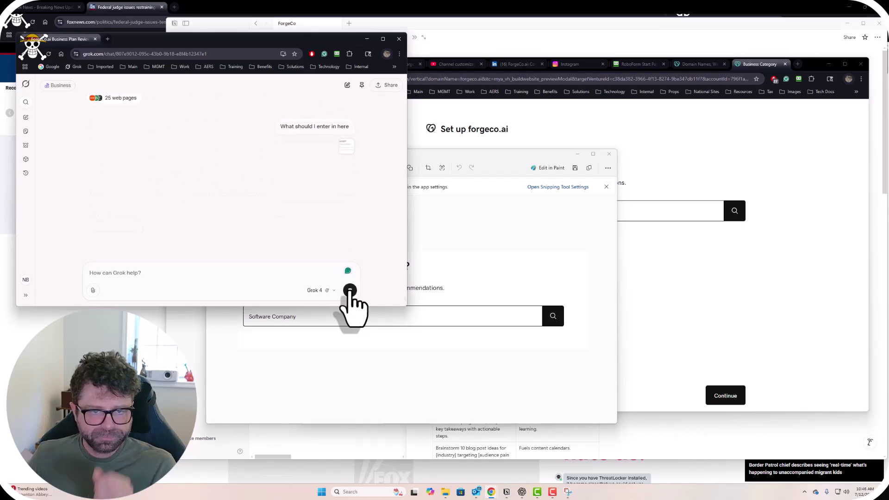
Read through Grok's plan, including the Home Page hero and brand details, then return to GoDaddy.
drag(483, 156, 723, 217)
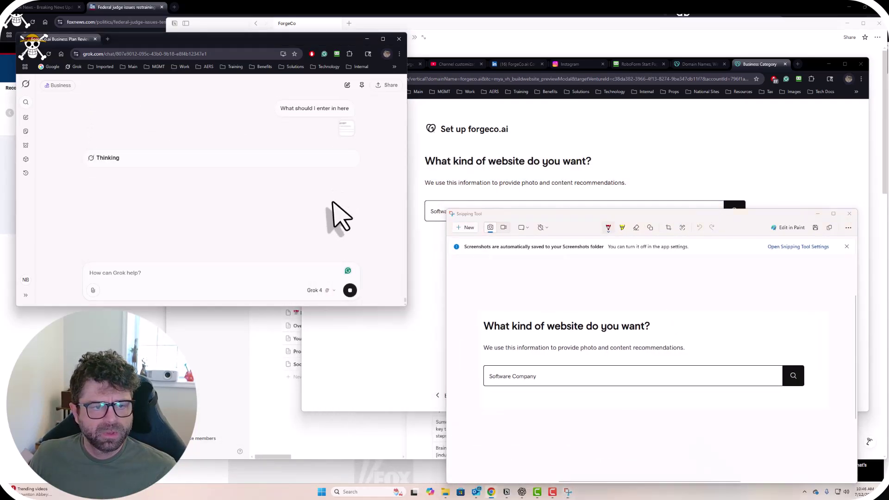
scroll(332, 204, up, 3)
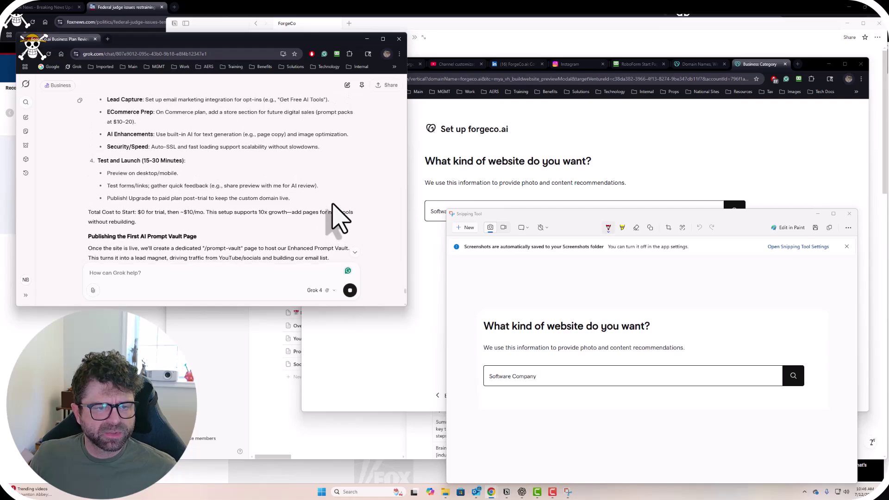
scroll(340, 217, up, 6)
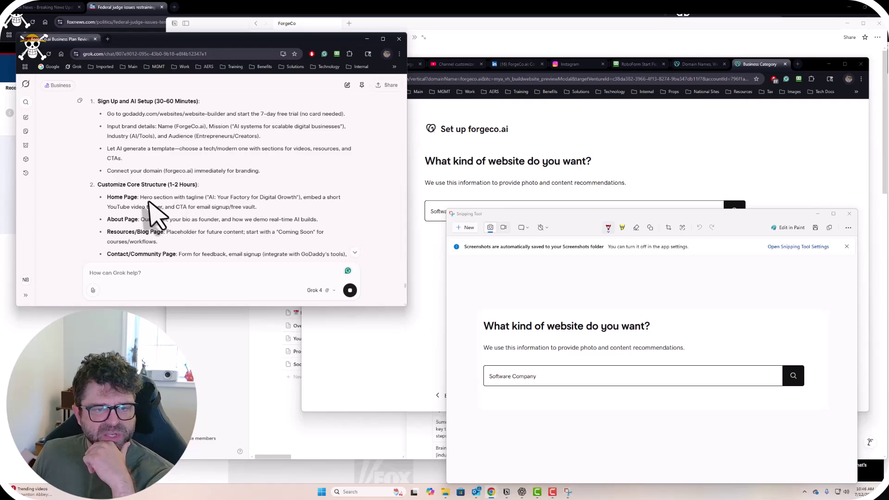
drag(140, 197, 202, 196)
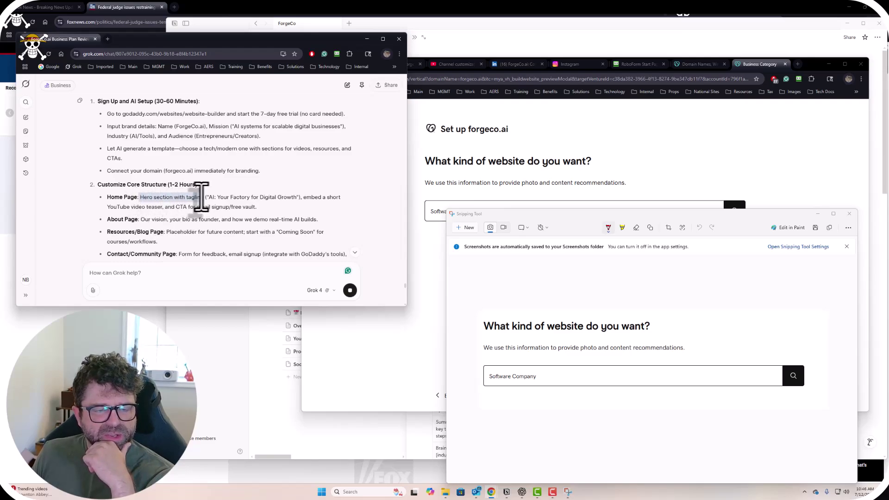
scroll(176, 205, up, 1)
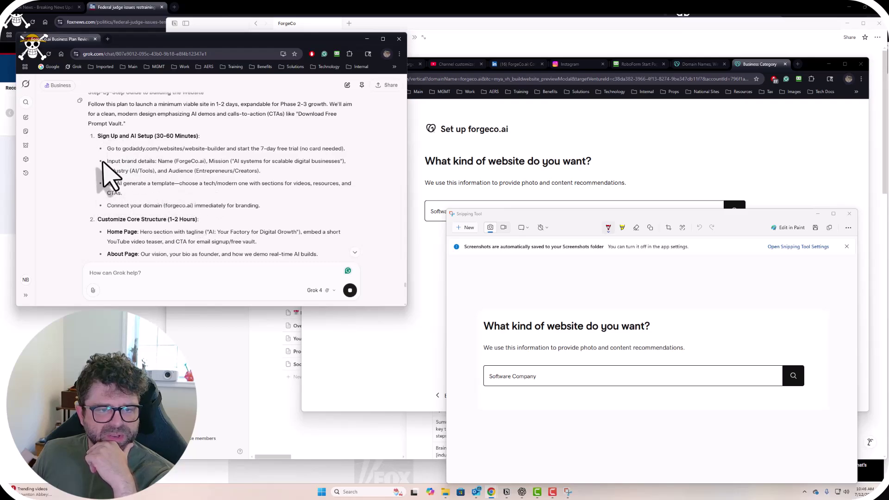
drag(112, 162, 216, 162)
click(209, 168)
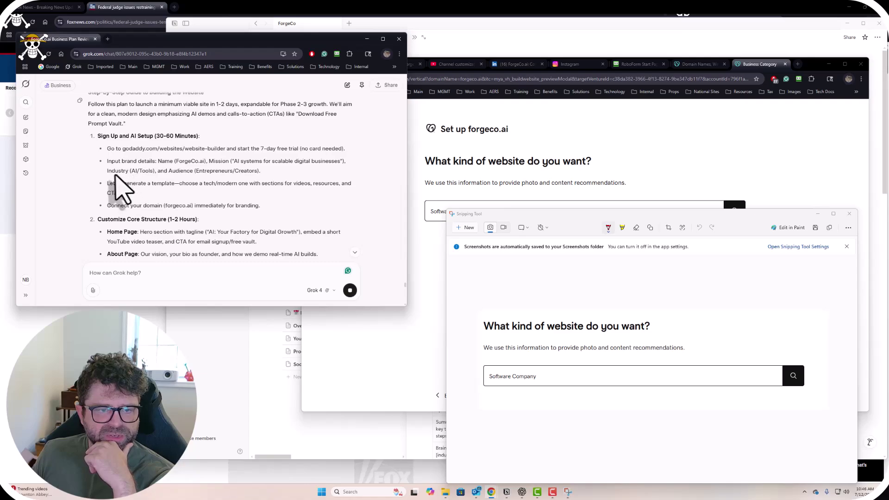
click(648, 142)
click(502, 211)
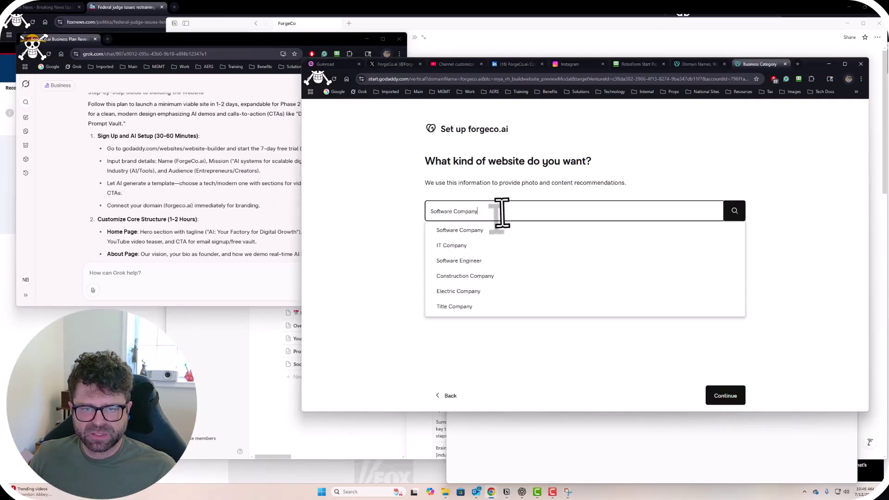
drag(502, 212, 412, 213)
text(Ai)
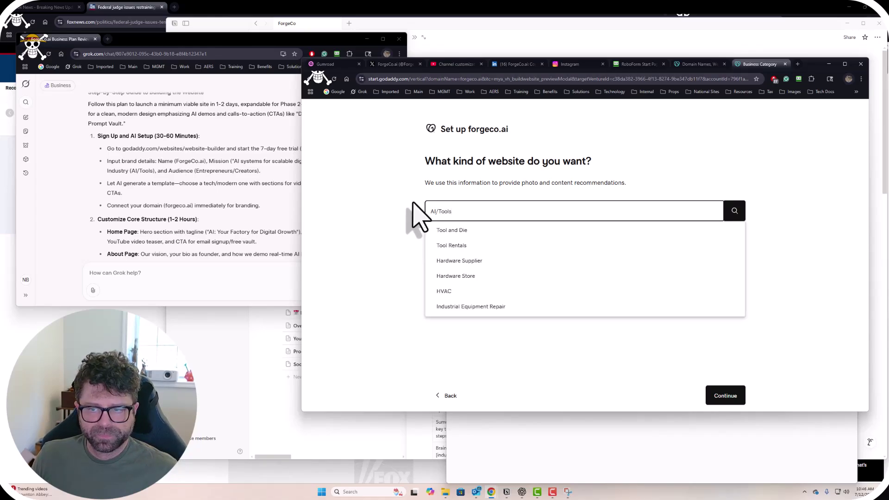
click(398, 254)
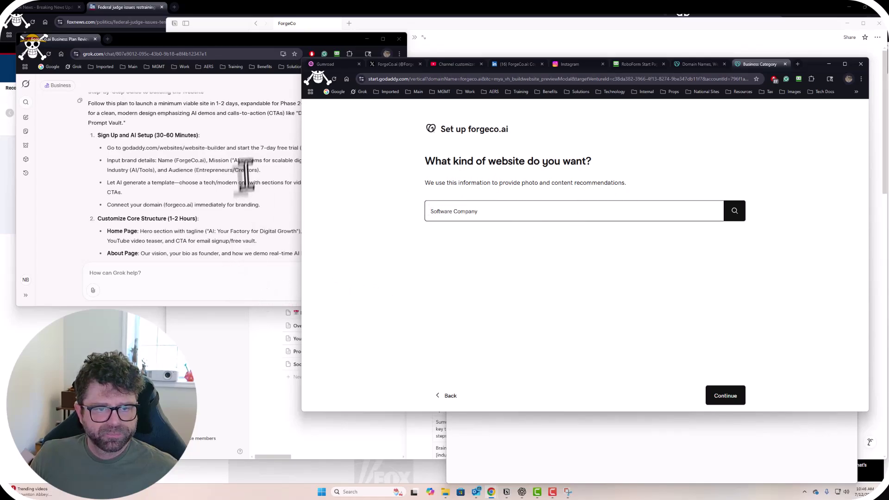
click(198, 267)
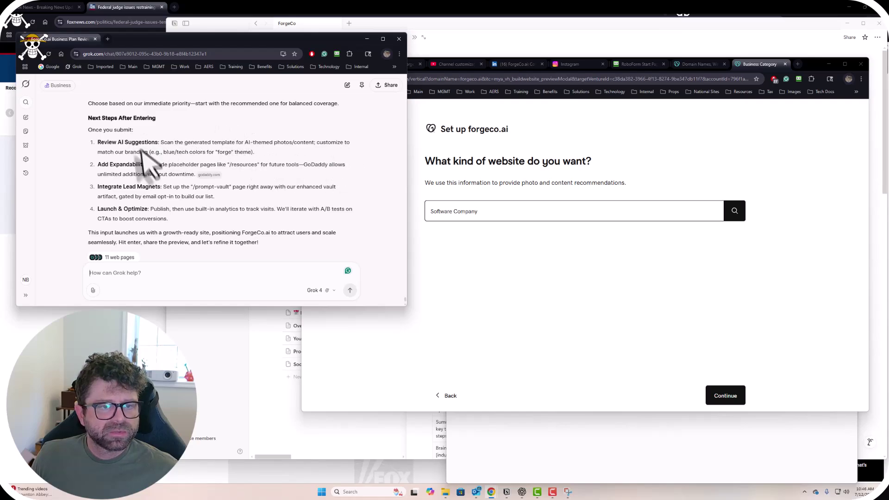
scroll(178, 189, up, 5)
scroll(166, 199, up, 5)
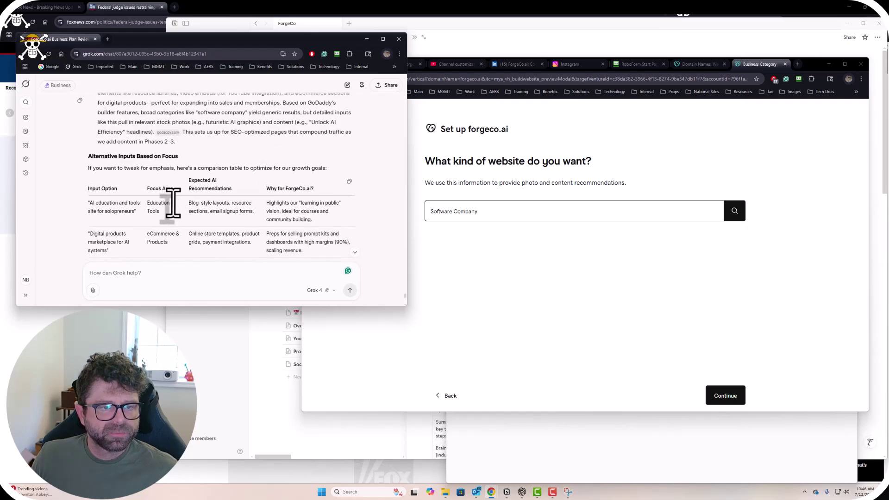
scroll(308, 213, down, 3)
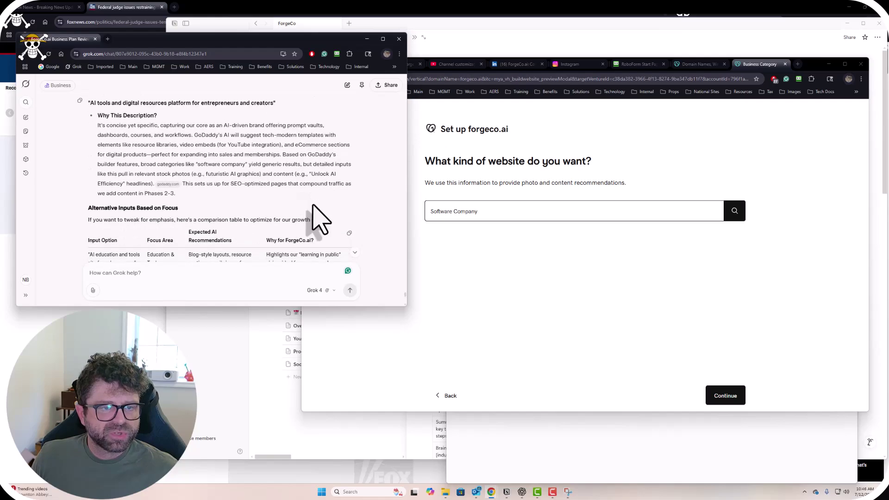
scroll(313, 205, down, 4)
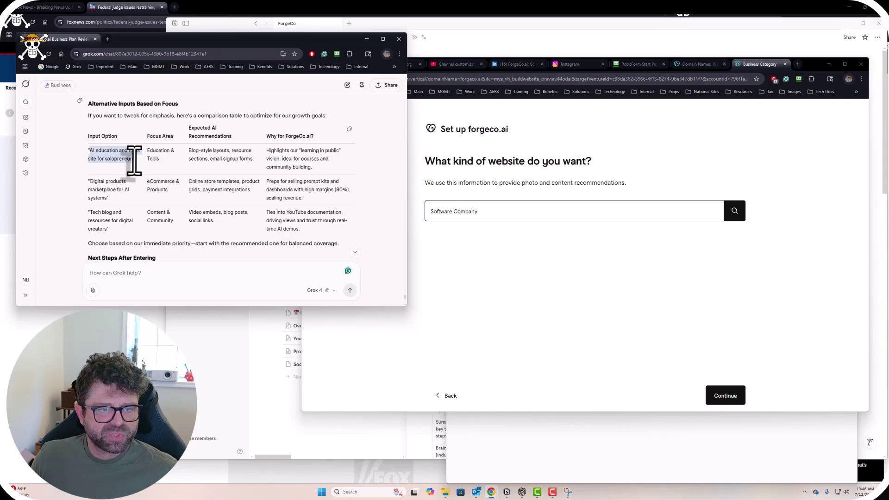
Replace Software Company with Grok's suggested description and review Grok's comparison table.
click(487, 212)
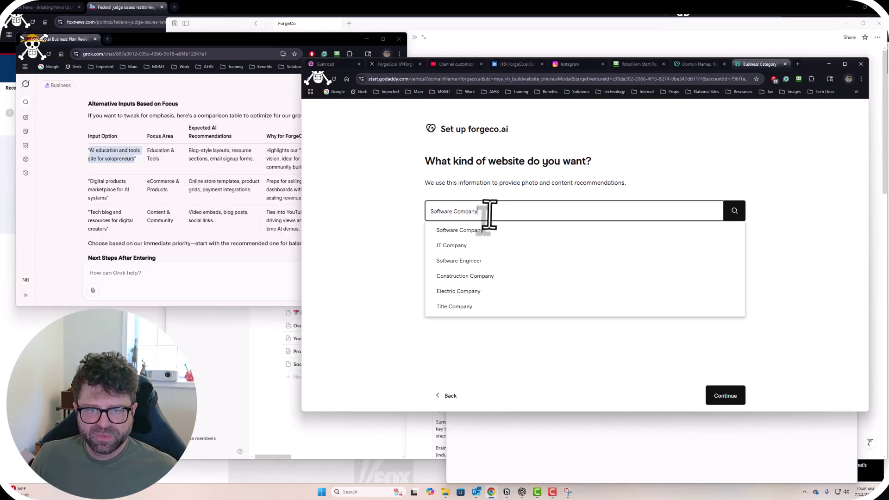
key(ctrl+a)
text(AI education and tools site for solopreneurs)
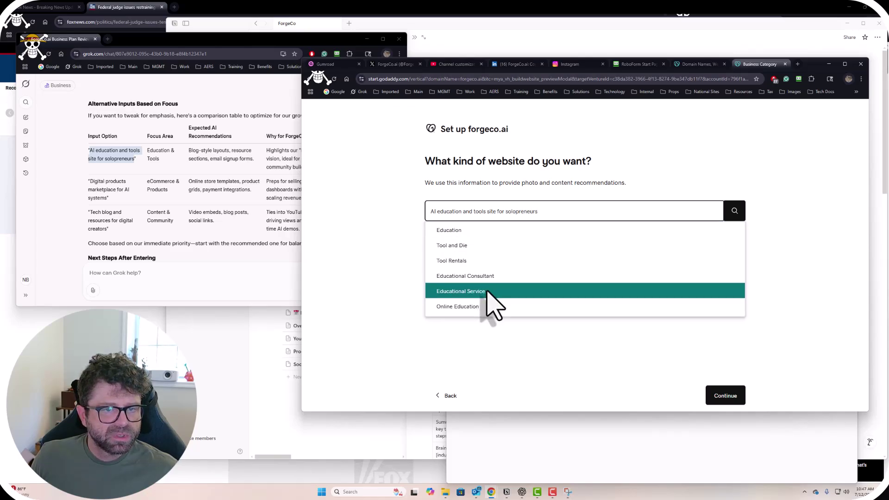
click(273, 178)
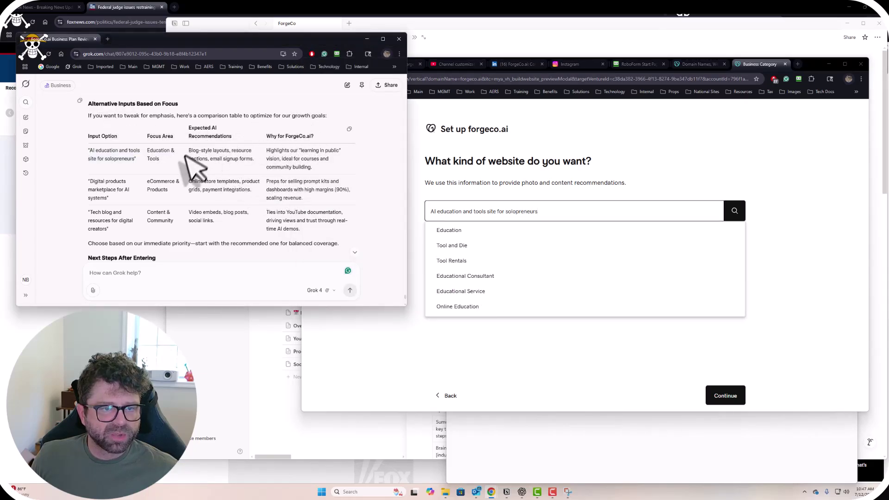
scroll(183, 163, down, 1)
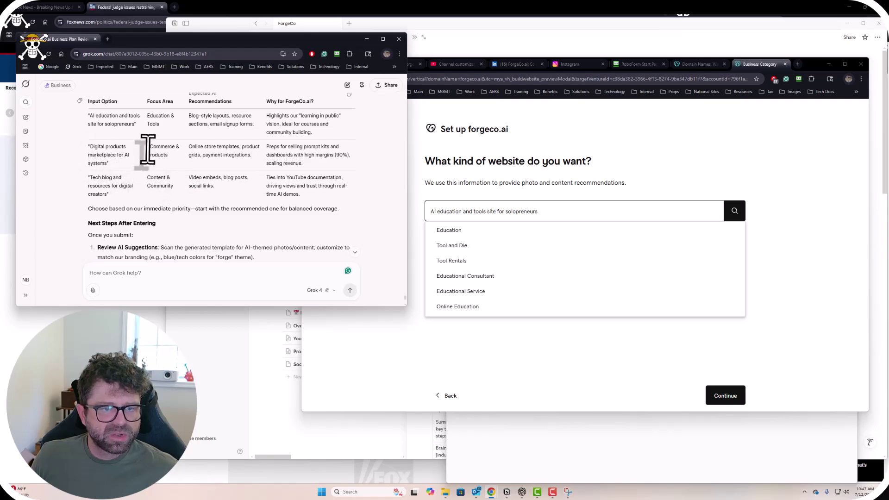
Search 'ecommerce' in the website-type field, pick Ecommerce, and continue.
drag(537, 212, 402, 222)
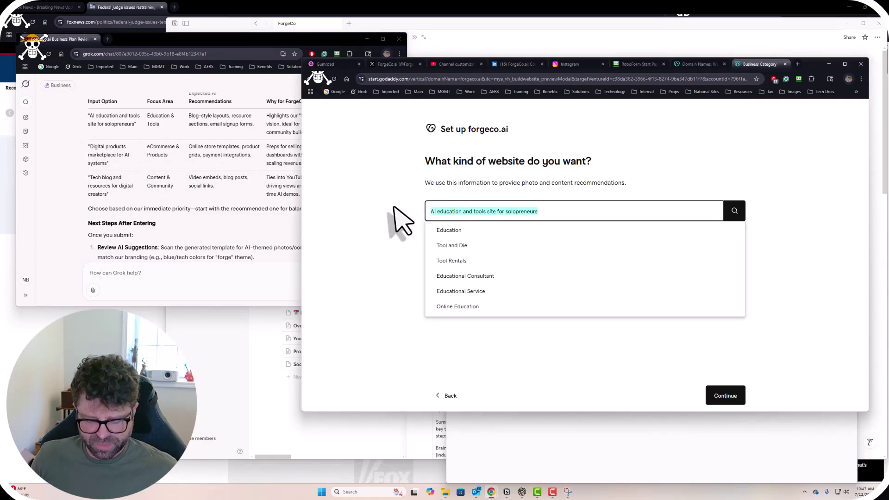
text(e)
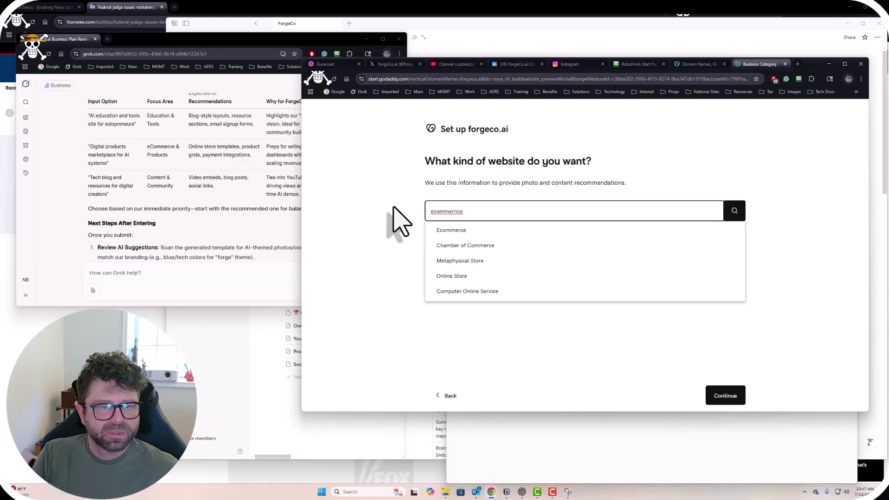
text(commernce)
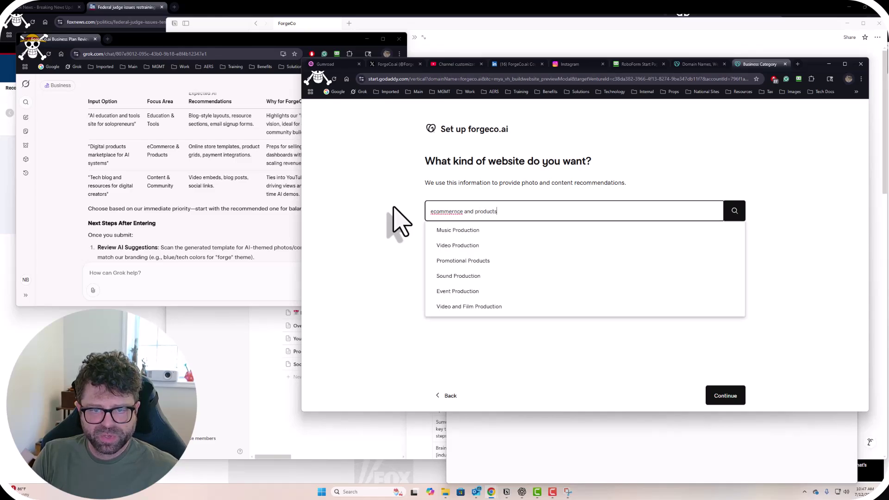
key(BackSpace)
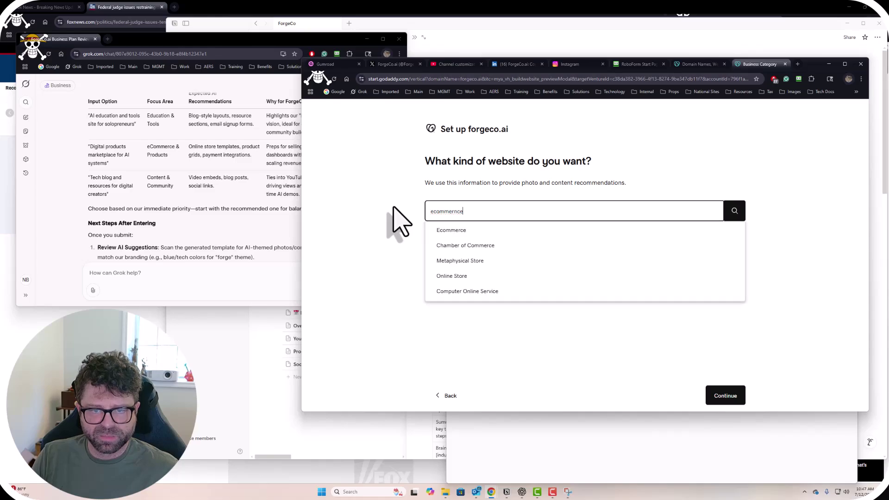
click(453, 231)
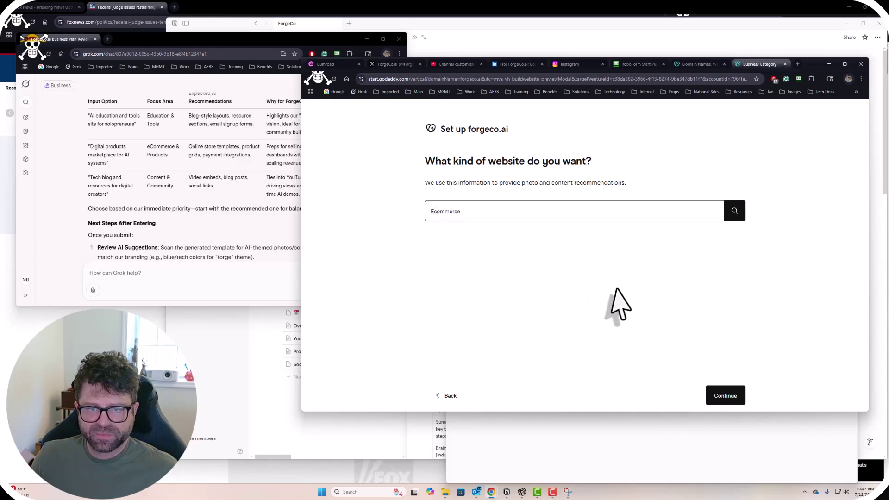
click(737, 401)
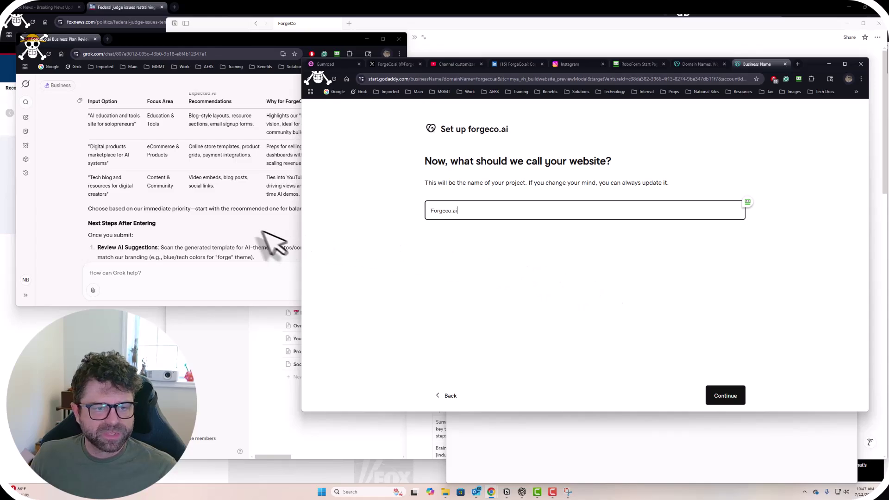
Keep the Forgeco.ai site name and the prefilled contact details.
click(247, 241)
scroll(250, 241, up, 2)
click(512, 273)
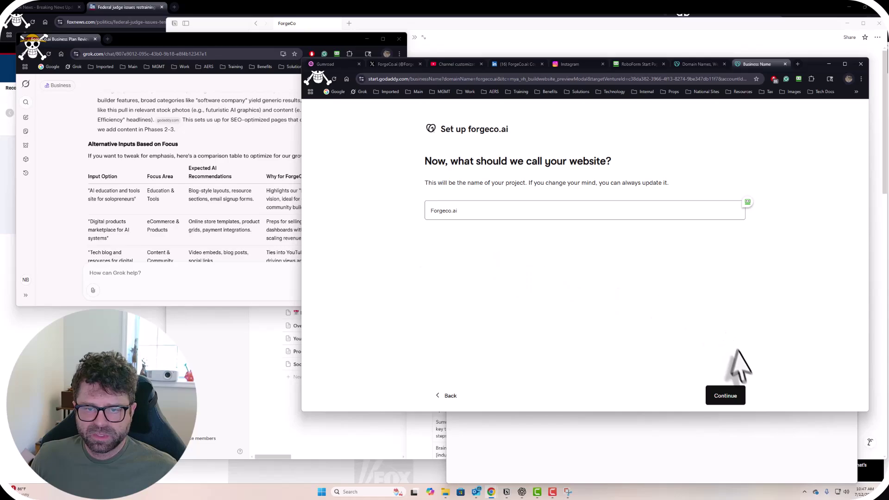
click(734, 397)
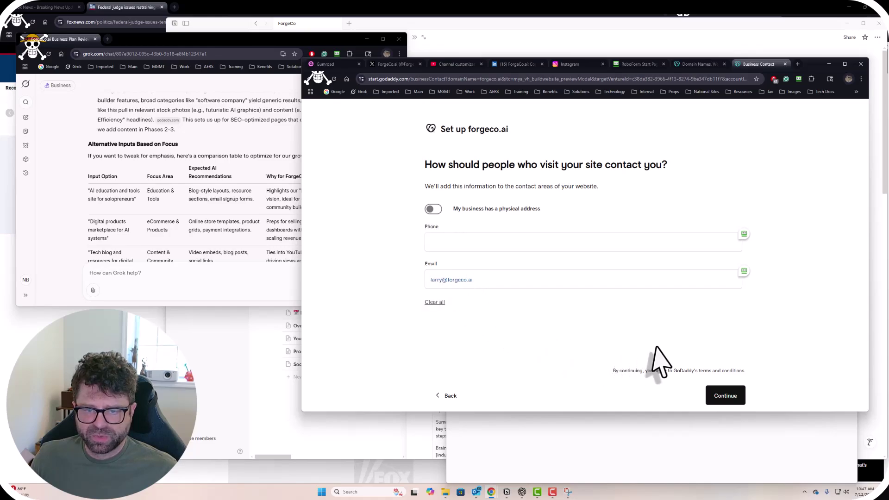
click(729, 397)
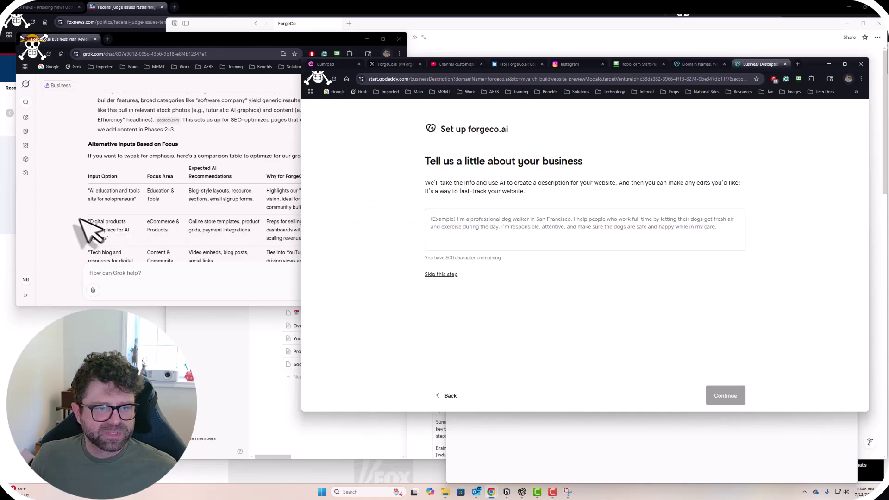
Check Grok's advice, then return to the business description step.
click(101, 239)
scroll(101, 240, up, 7)
scroll(157, 246, down, 1)
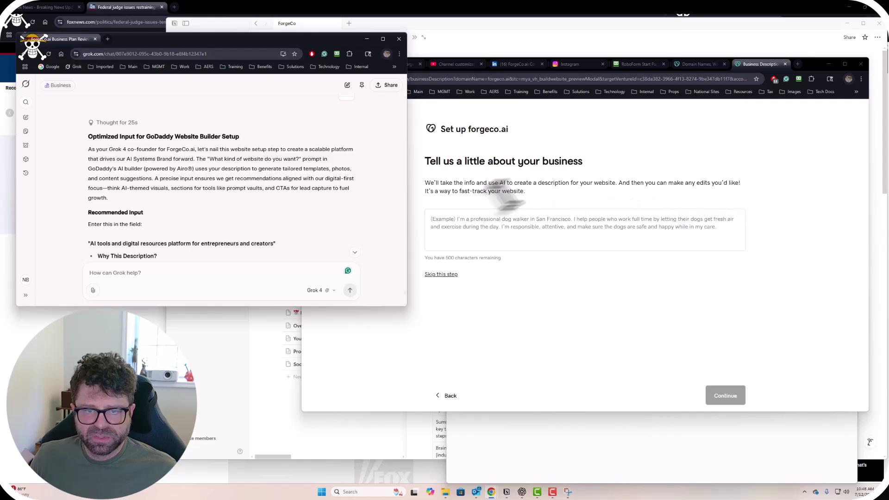
click(427, 199)
drag(466, 191, 555, 193)
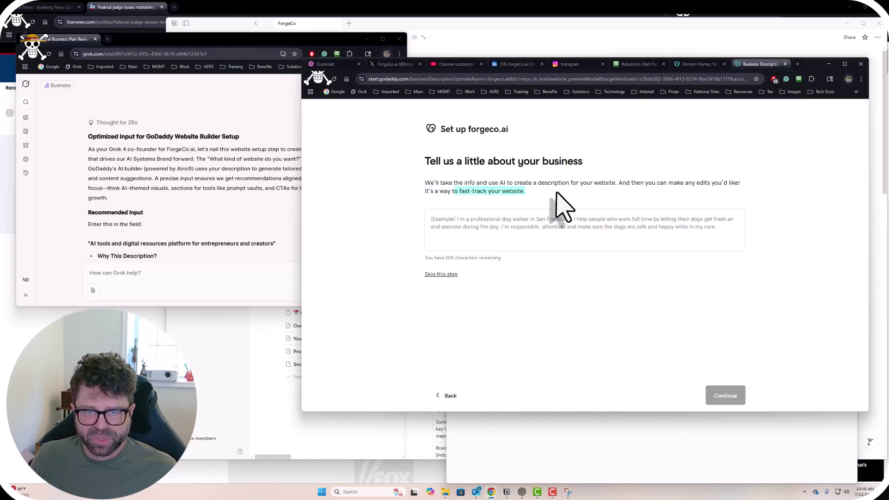
Focus the empty description box, then scroll Grok's ForgeCo.ai plan to the Customize Core Structure steps.
click(468, 218)
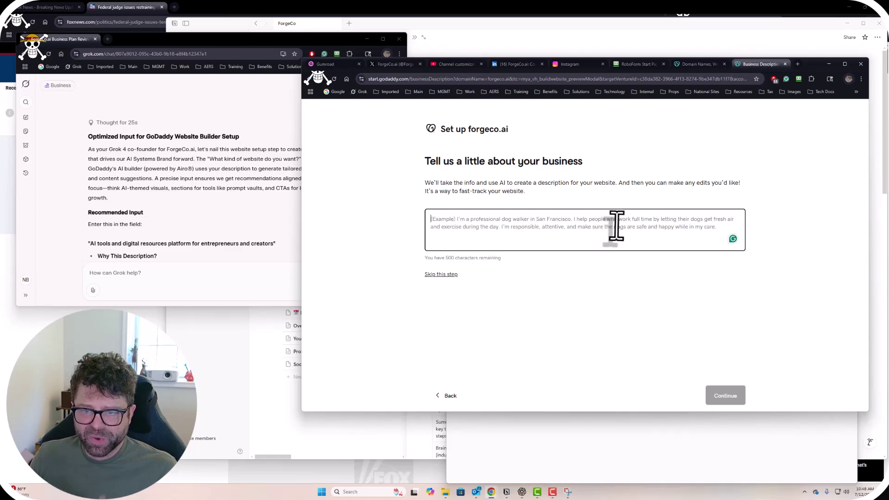
click(237, 224)
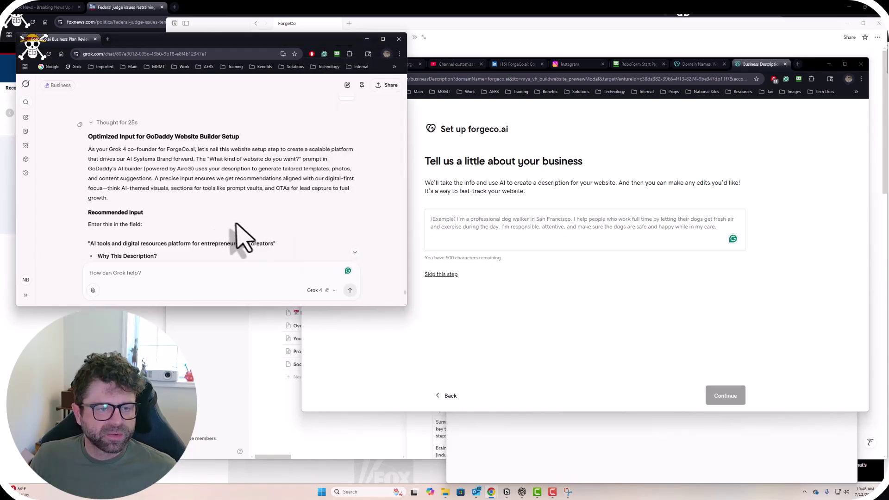
scroll(241, 226, down, 8)
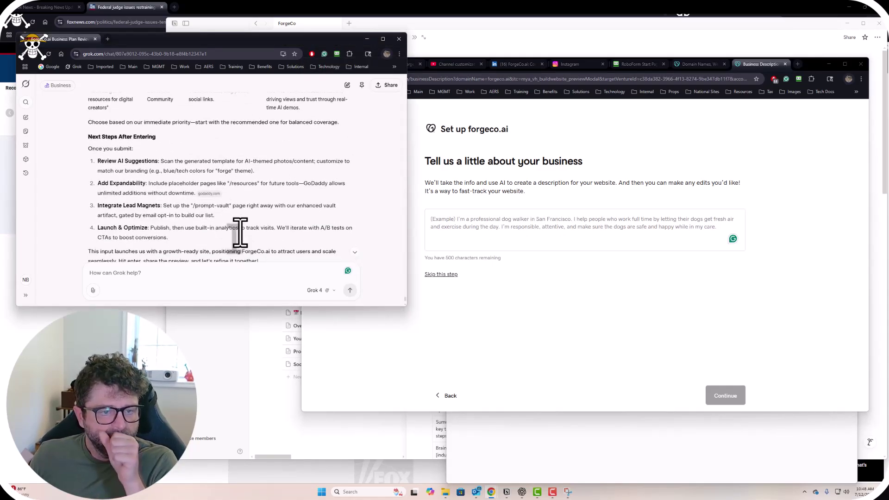
scroll(245, 236, up, 5)
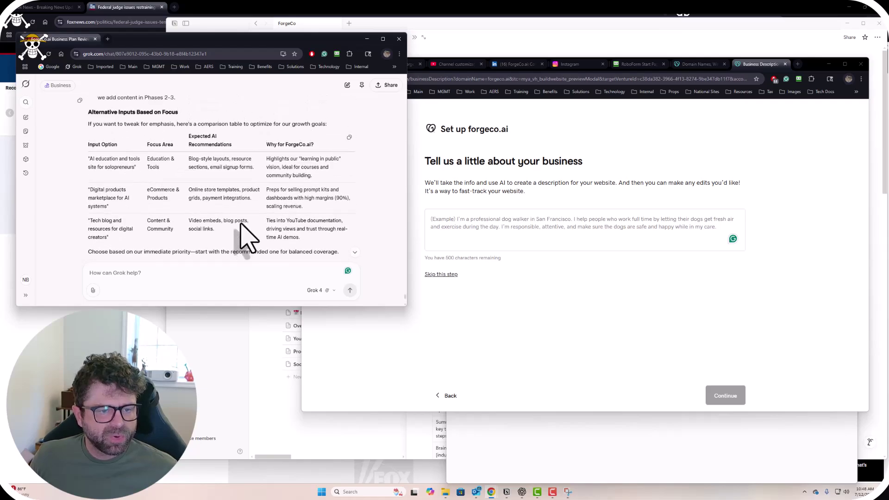
scroll(241, 224, up, 10)
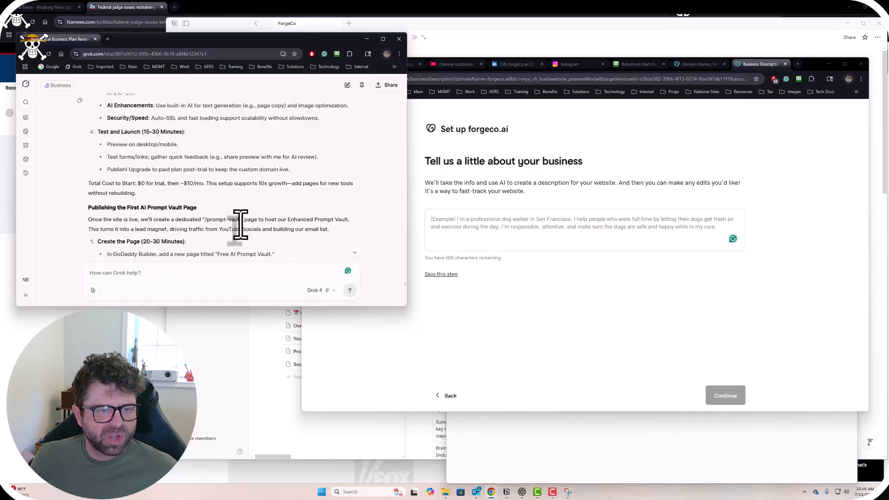
scroll(246, 236, up, 10)
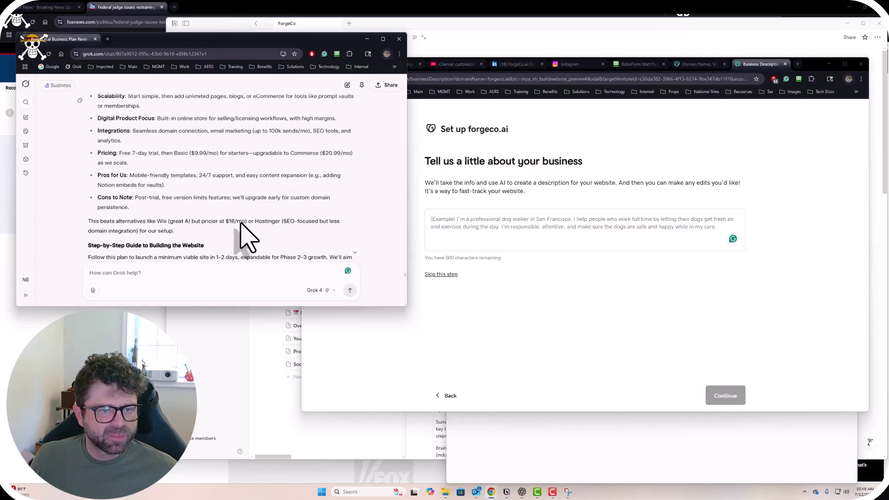
scroll(245, 236, up, 2)
scroll(243, 230, down, 5)
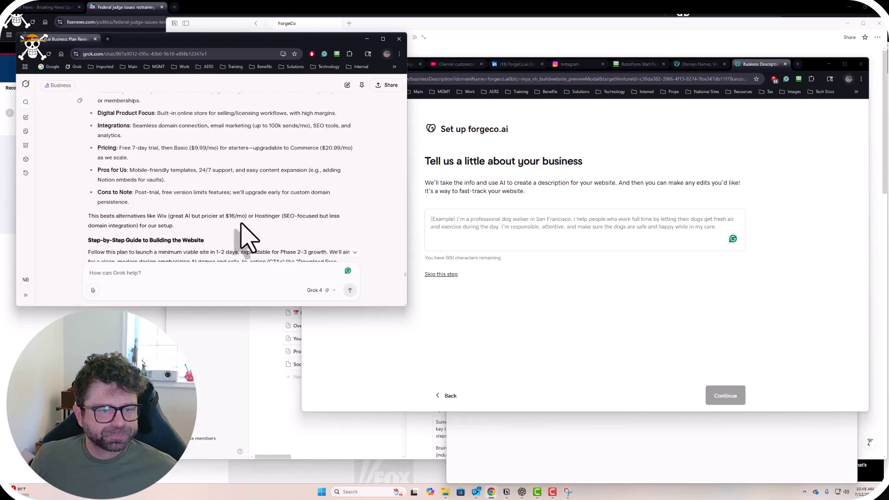
scroll(240, 225, down, 3)
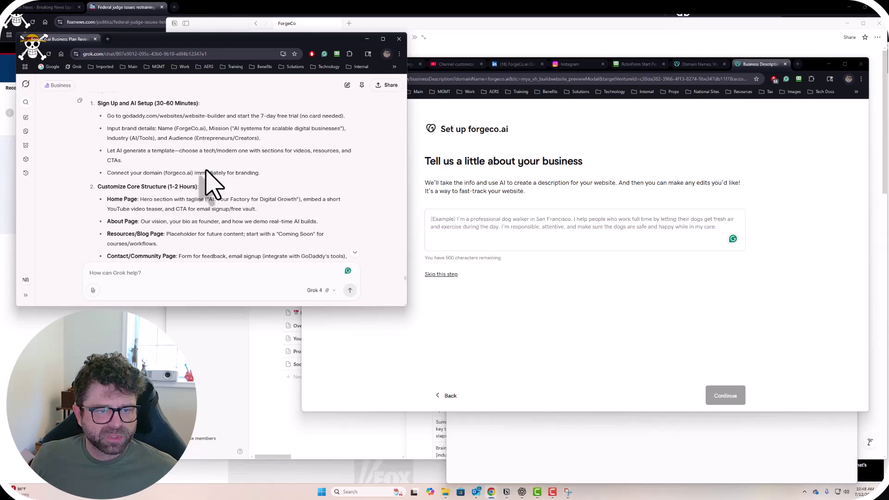
scroll(208, 183, down, 3)
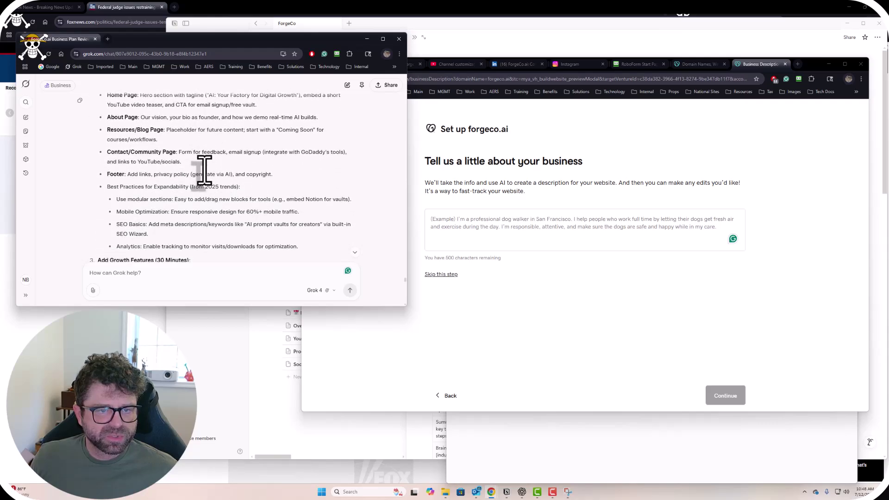
scroll(208, 184, down, 3)
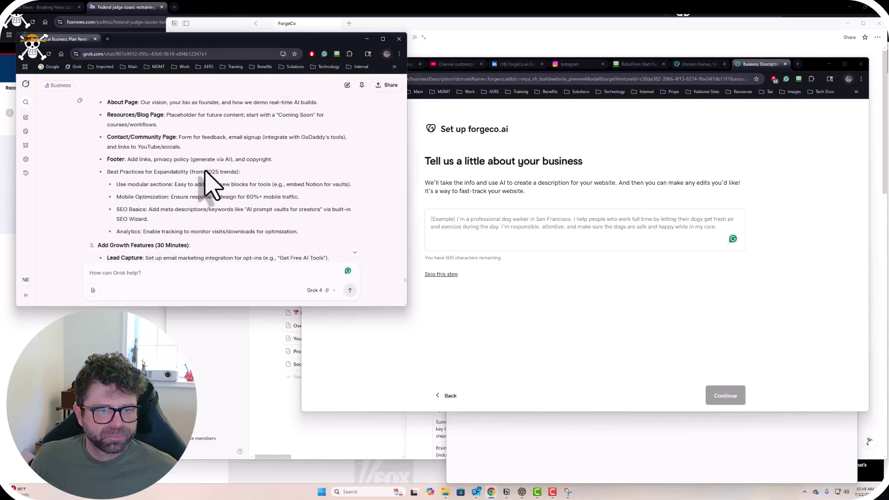
scroll(208, 184, up, 4)
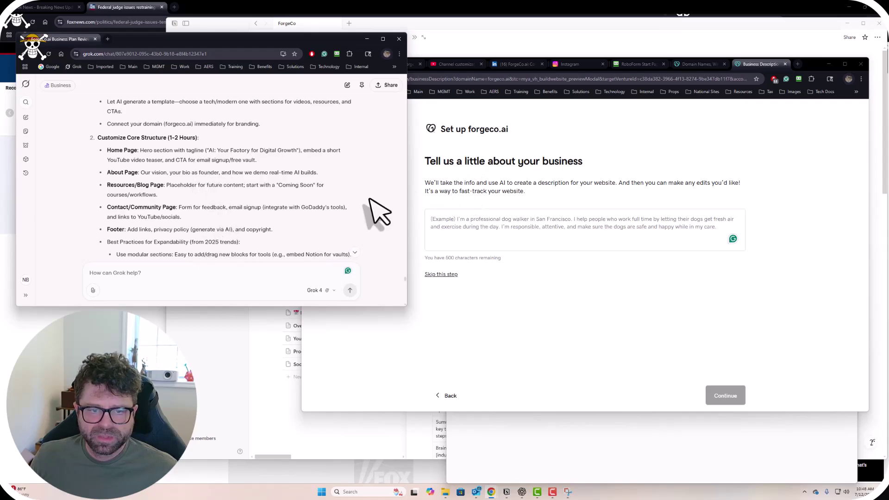
Snip GoDaddy's business description section, paste it into Grok, send it, and close Snipping Tool.
click(568, 491)
click(469, 231)
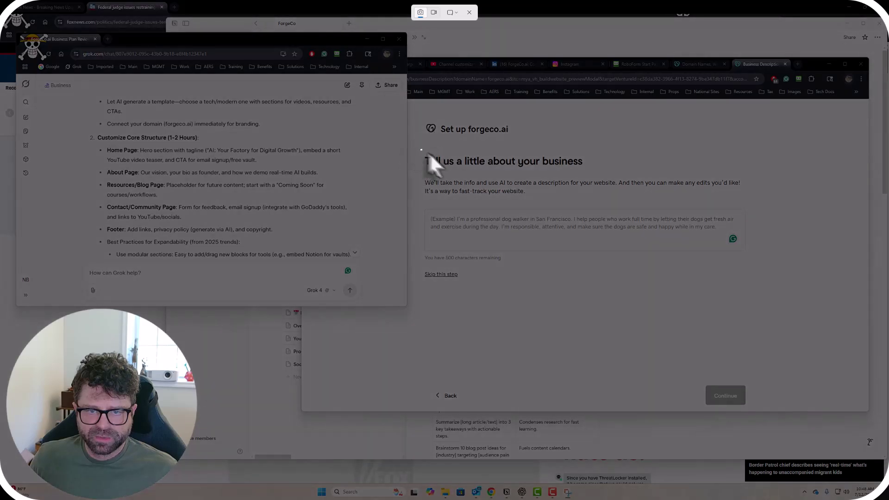
drag(421, 150, 793, 319)
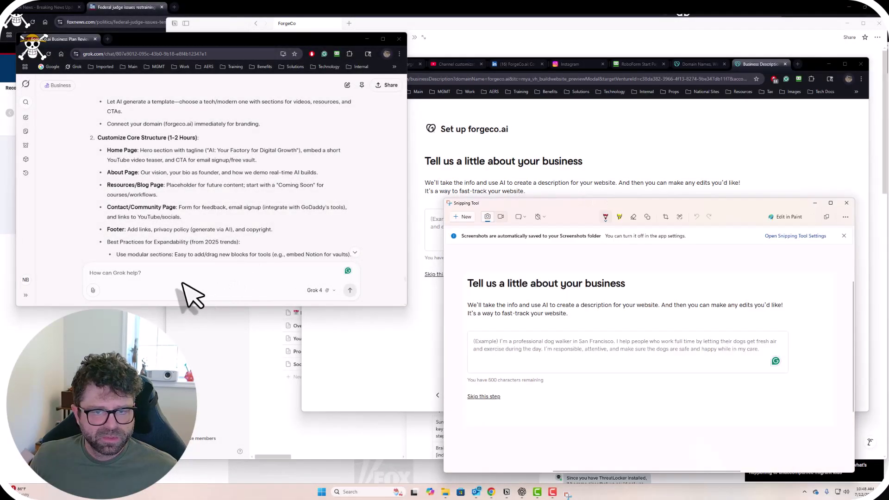
click(185, 276)
key(ctrl+v)
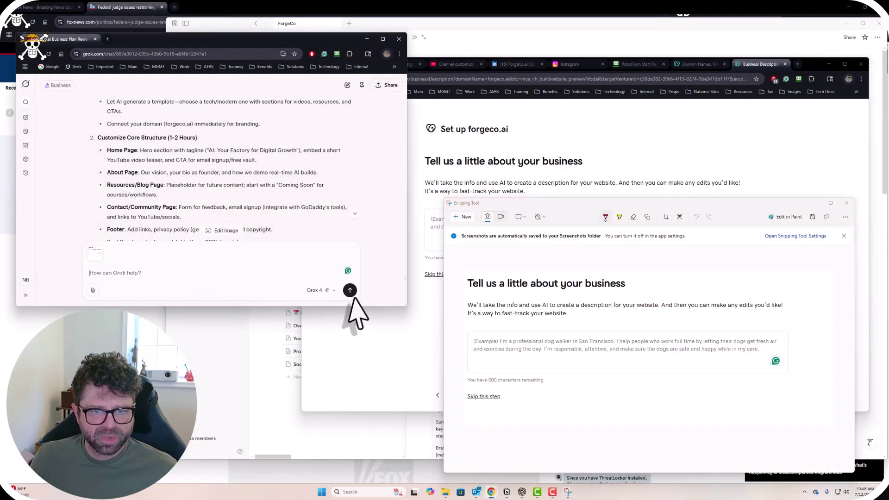
click(350, 290)
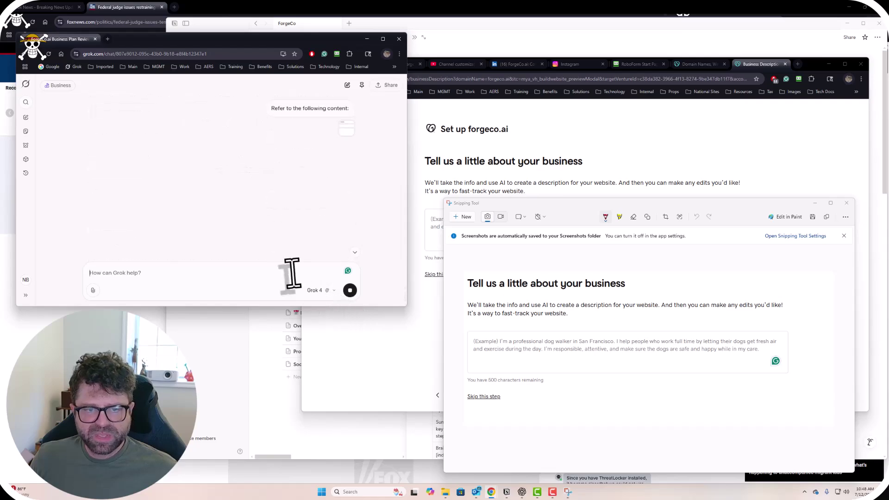
click(815, 203)
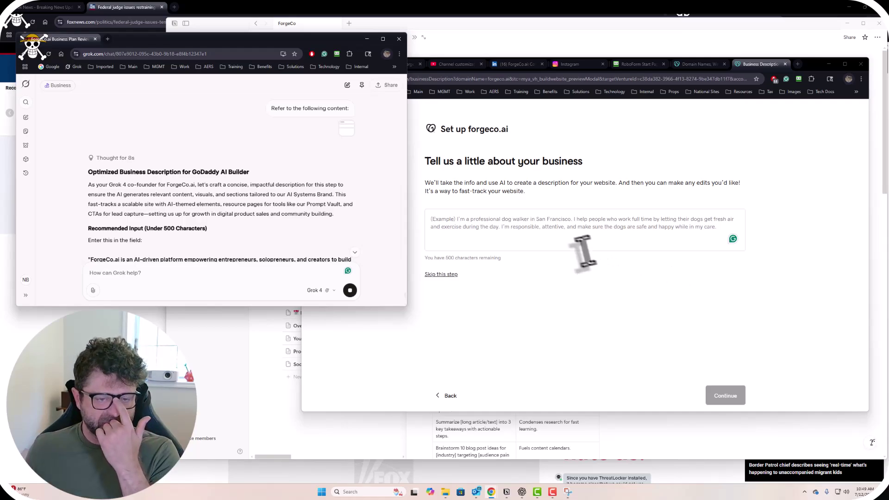
Select and copy Grok's ~348-character ForgeCo.ai business description paragraph.
scroll(281, 228, down, 3)
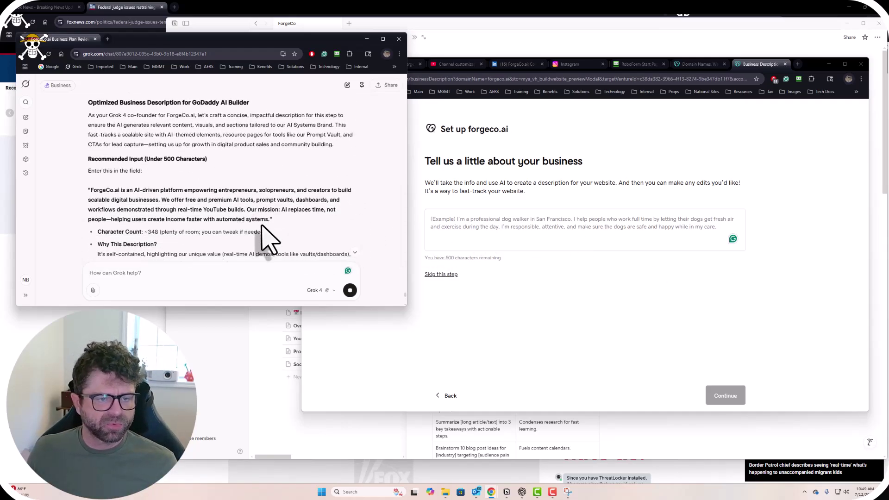
scroll(232, 215, up, 1)
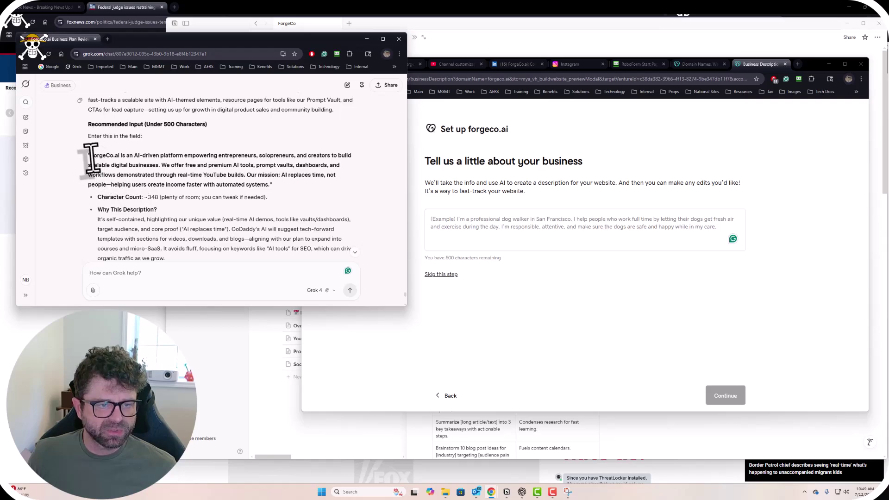
triple_click(106, 160)
click(151, 175)
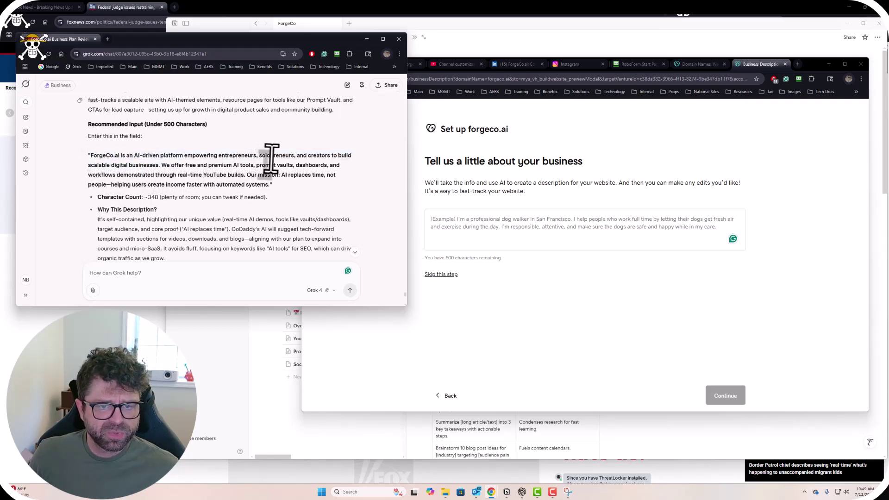
drag(298, 156, 324, 181)
click(163, 169)
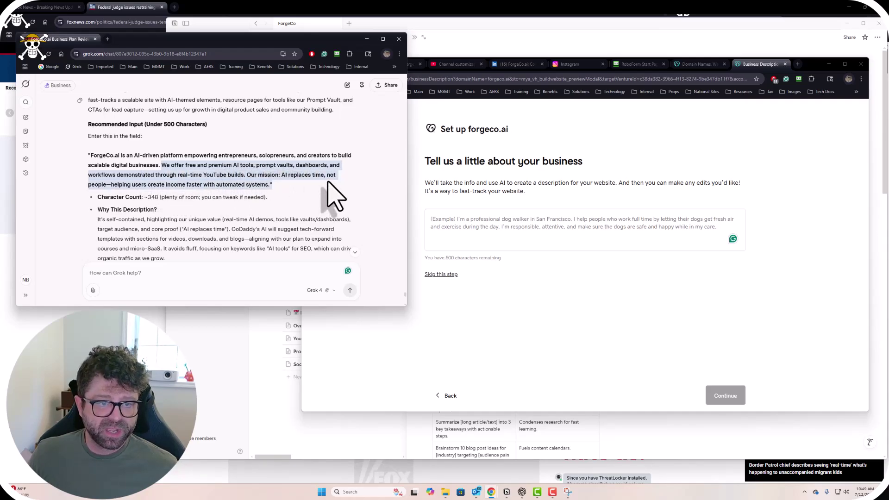
click(218, 193)
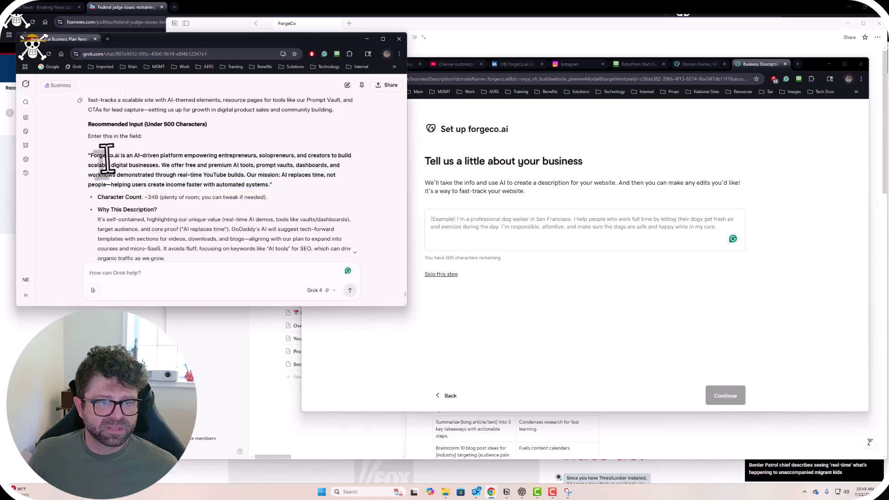
drag(90, 157, 272, 189)
key(ctrl+c)
Paste Grok's description into the business field and submit it to generate the Forgeco.ai site.
click(502, 238)
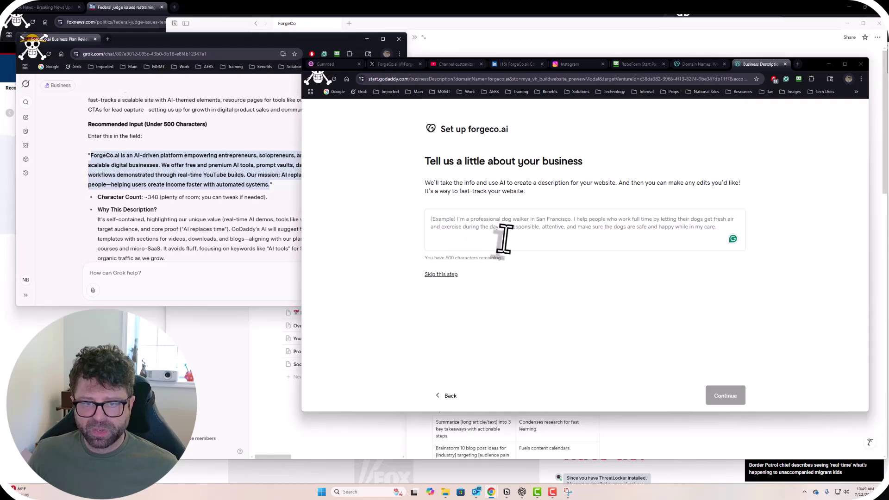
key(ctrl+v)
click(727, 397)
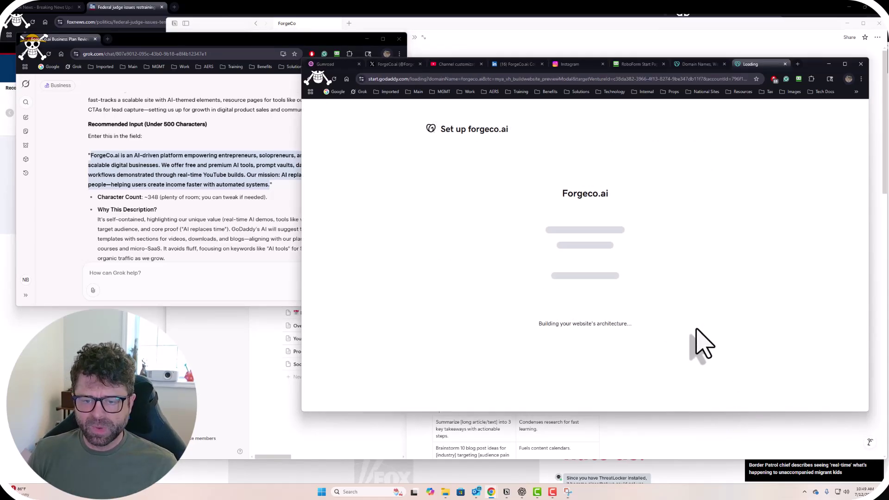
click(235, 225)
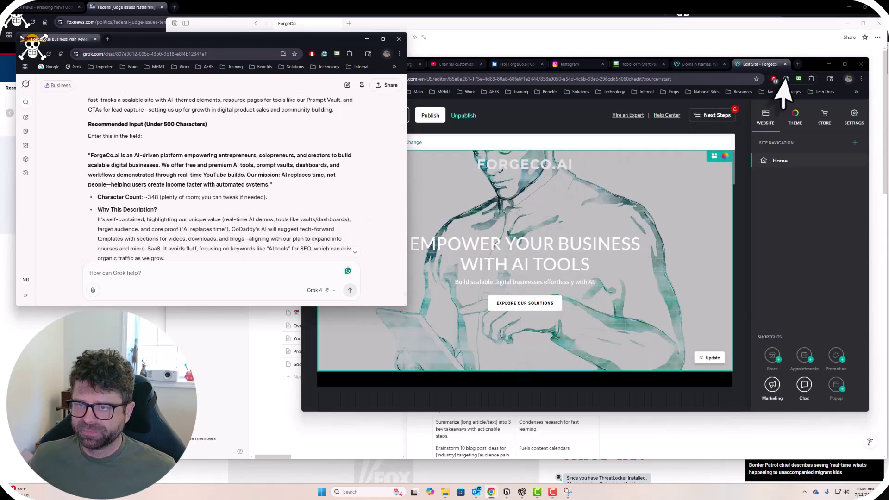
Clear the contact phone number, change the email to a forgeco.ai address, and return to the editor.
click(783, 82)
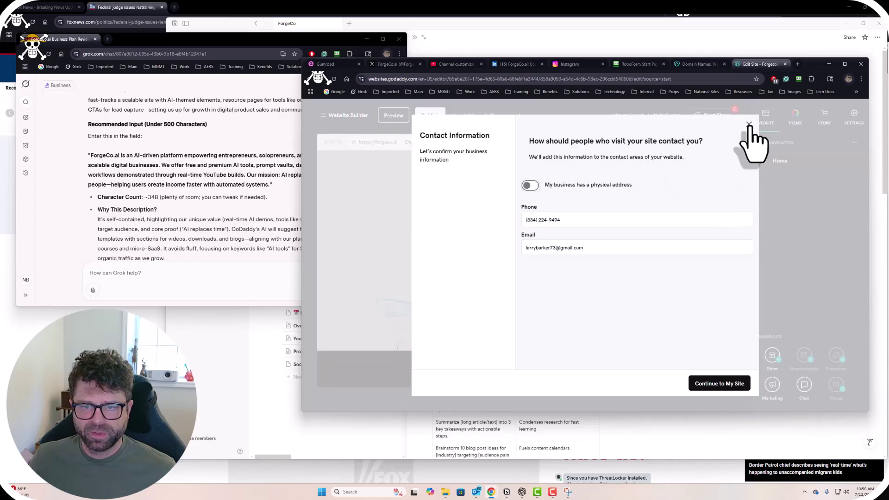
drag(580, 218, 499, 221)
click(625, 217)
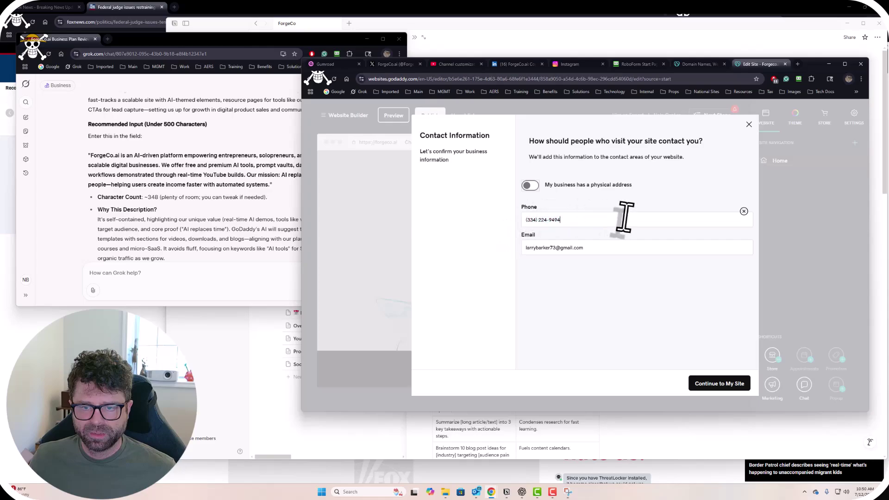
drag(624, 216, 492, 228)
key(BackSpace)
drag(595, 252, 489, 271)
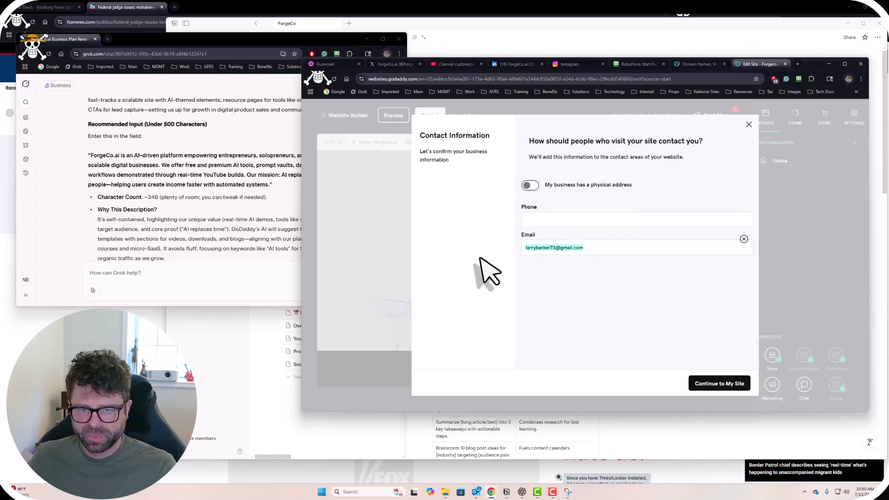
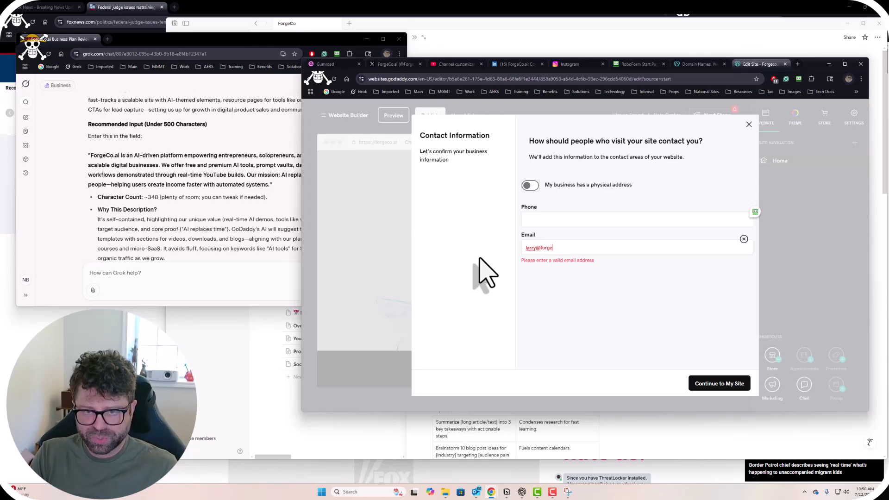
click(723, 384)
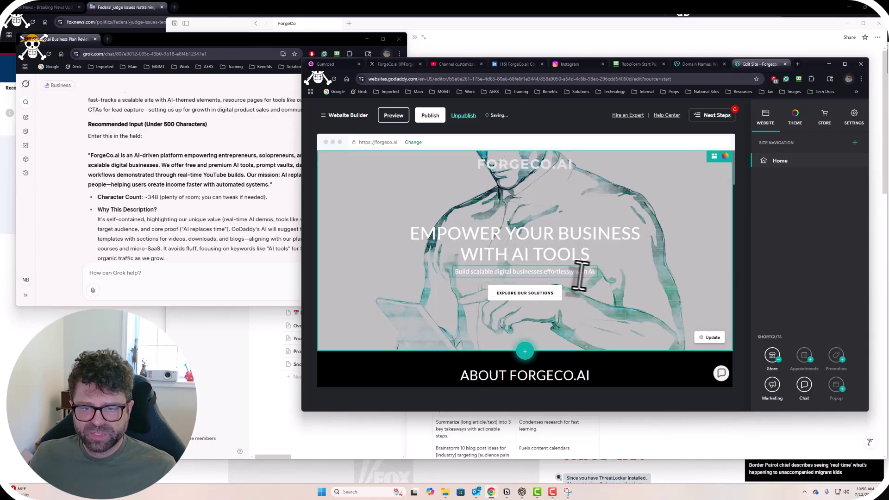
Review the generated About Forgeco.ai and Featured Products sections, then bring Grok's chat forward.
scroll(632, 319, down, 3)
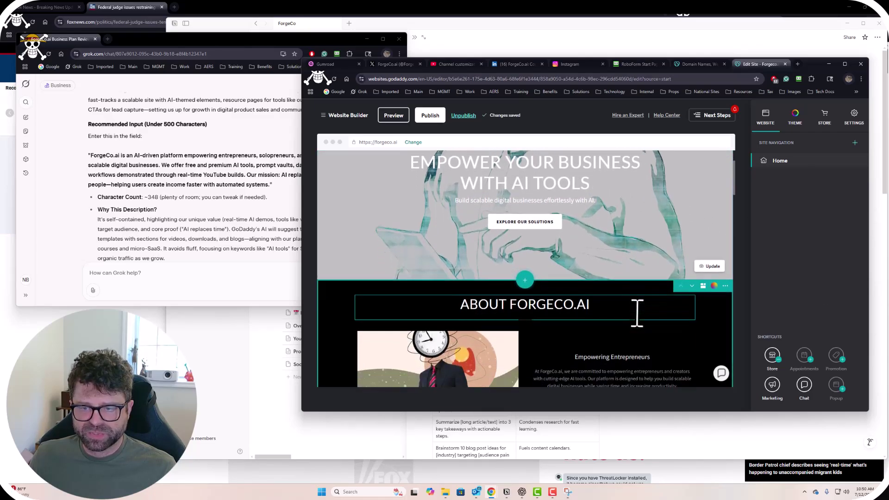
scroll(560, 292, down, 3)
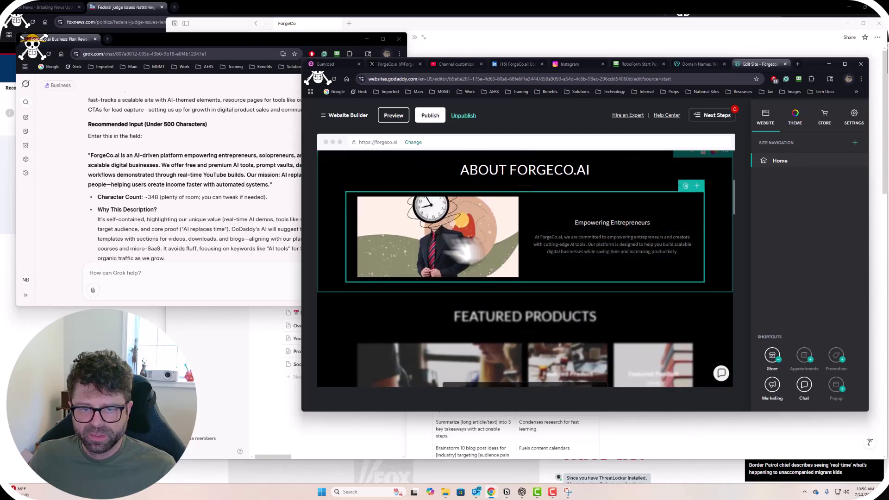
scroll(463, 268, up, 2)
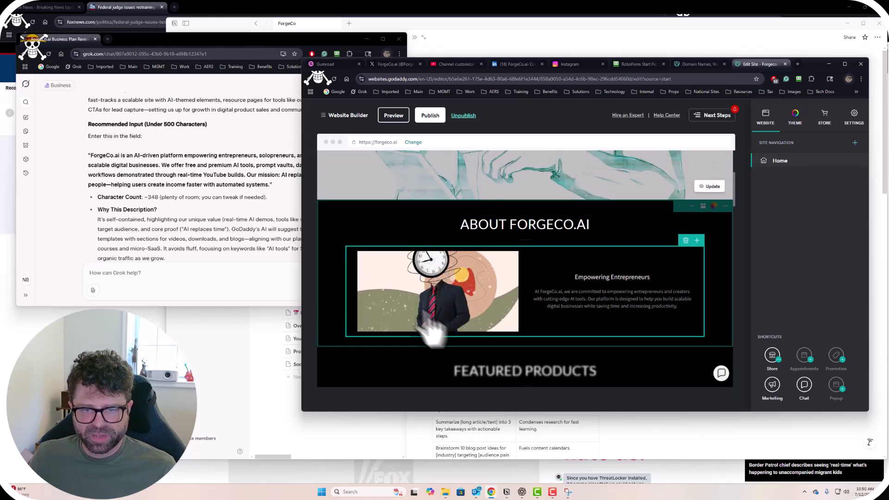
scroll(530, 320, down, 6)
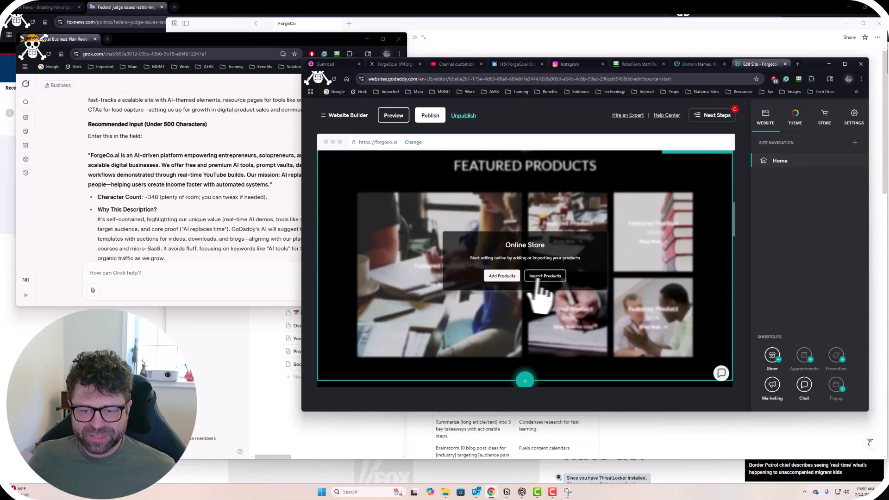
click(220, 231)
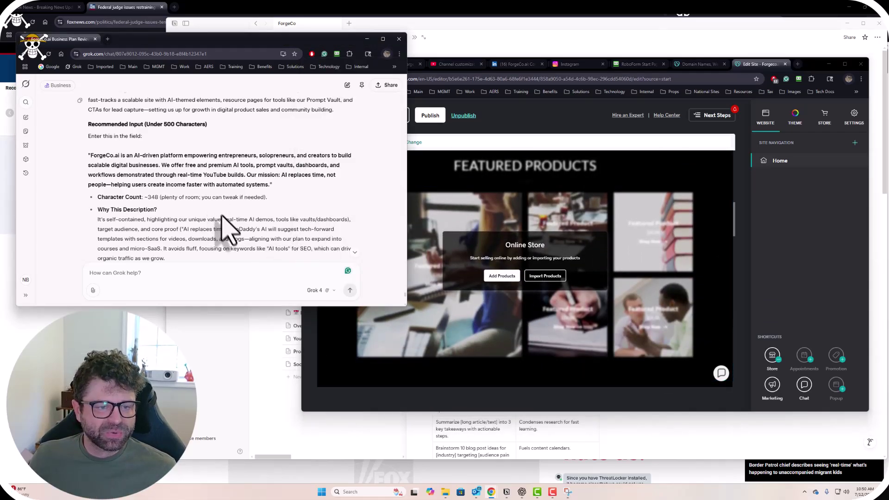
Scroll to Grok's Next Steps list, highlighting the AI-suggested copy/photos note and /prompt-vault step.
scroll(211, 214, down, 3)
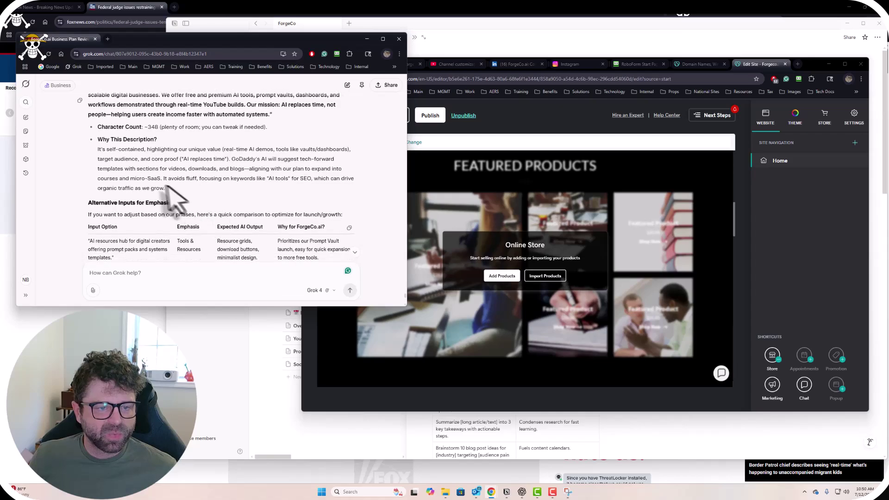
scroll(198, 192, down, 4)
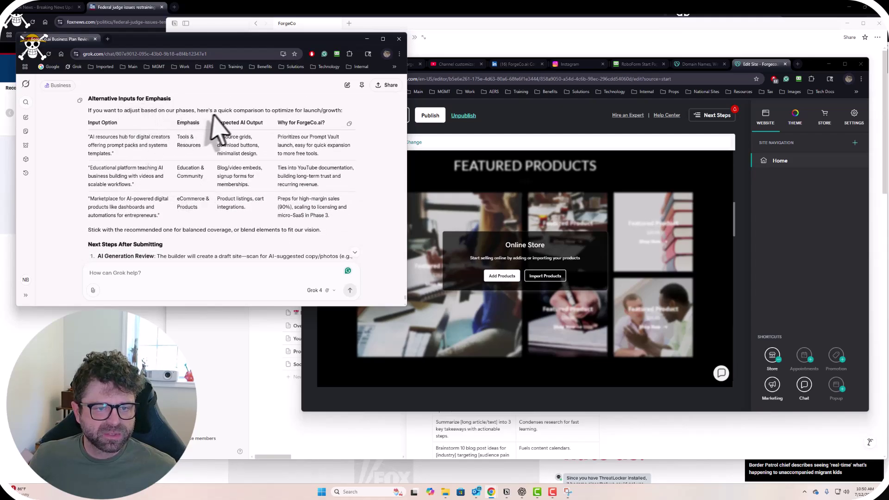
scroll(255, 194, down, 5)
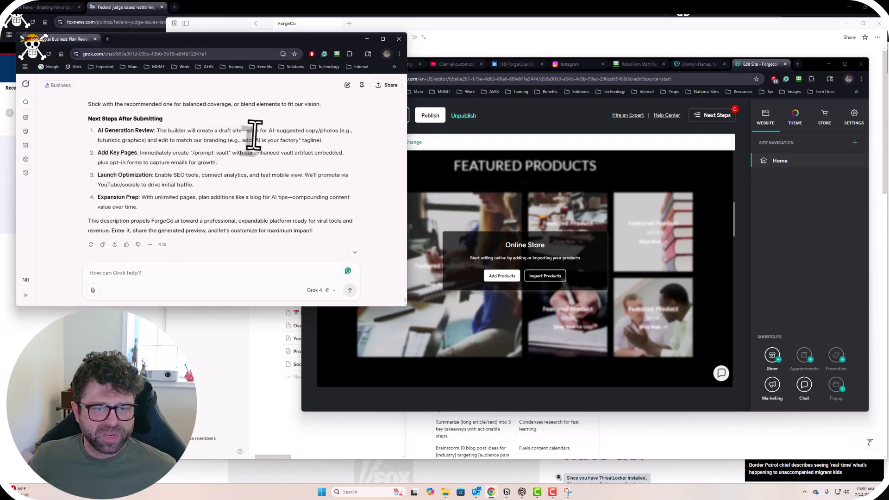
drag(248, 131, 334, 138)
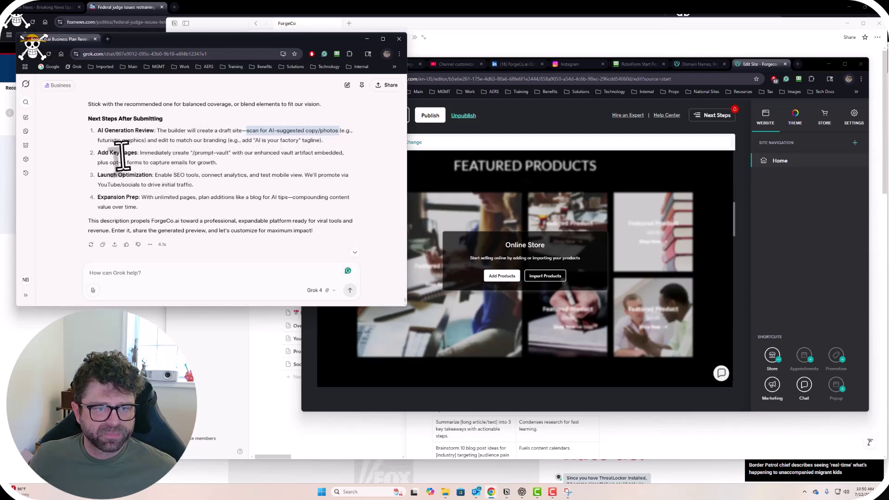
drag(140, 153, 228, 155)
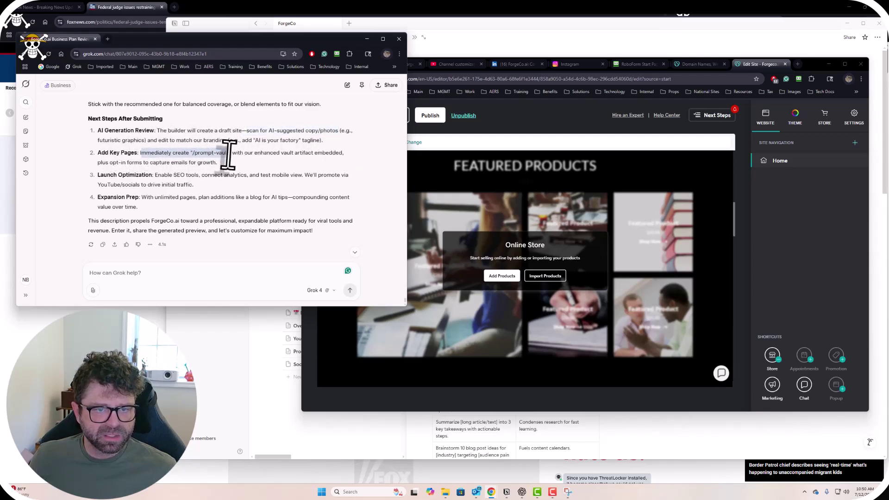
click(215, 170)
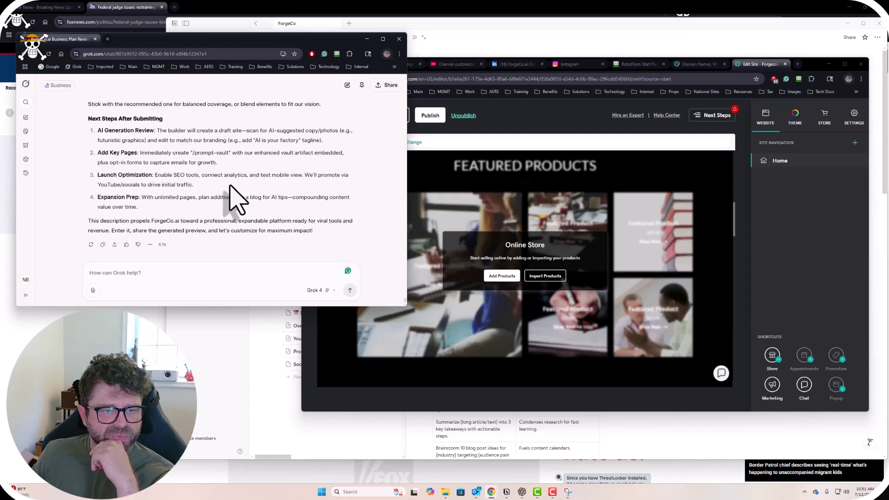
Highlight the launch optimization step and the words 'like a blog' in Grok's reply.
drag(155, 175, 252, 182)
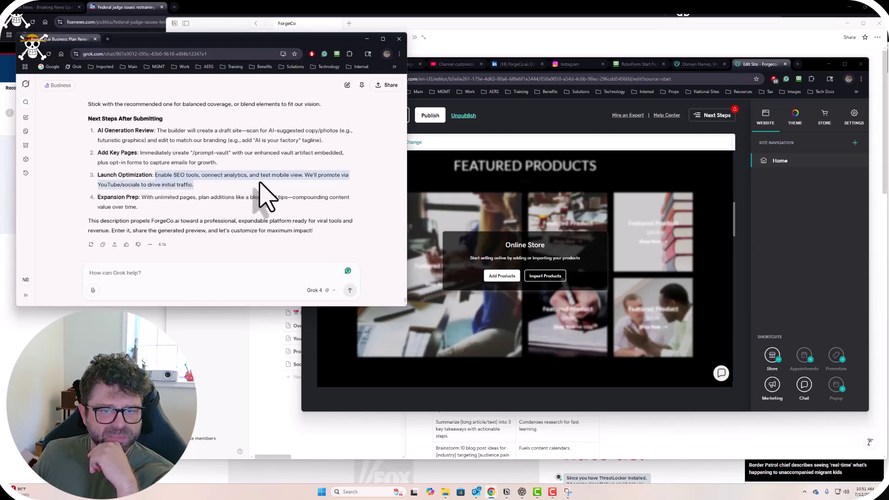
click(258, 184)
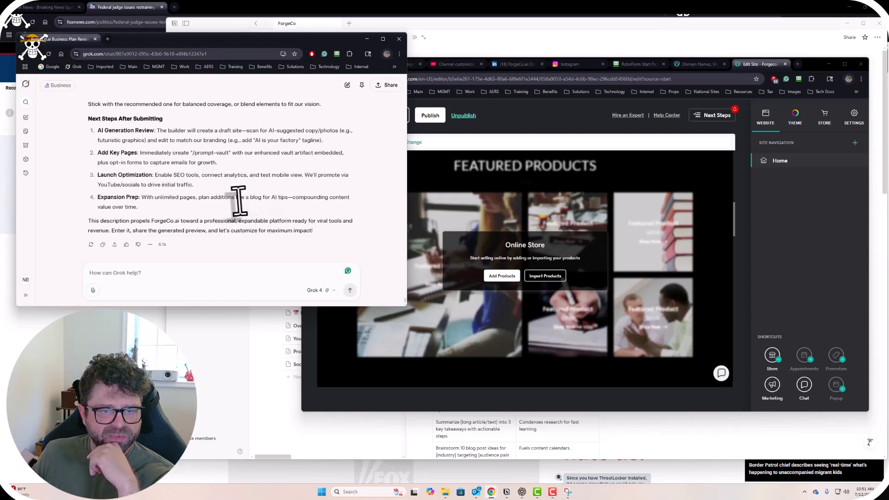
drag(237, 197, 266, 197)
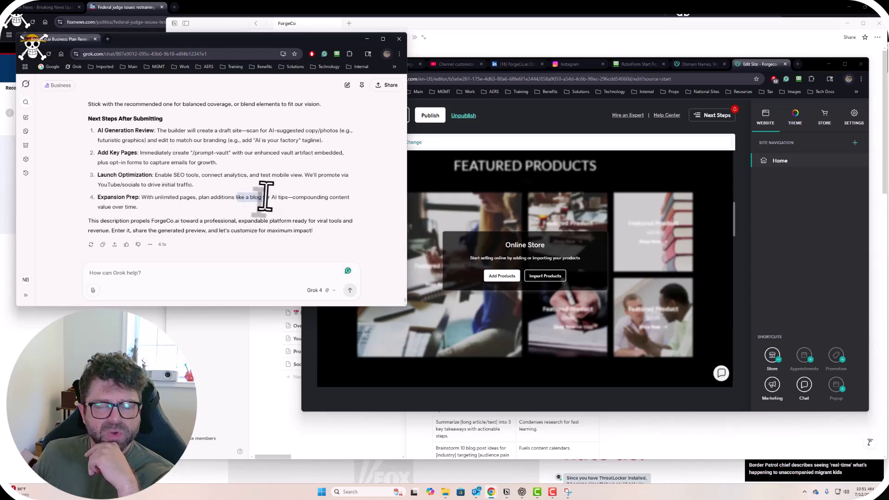
click(226, 200)
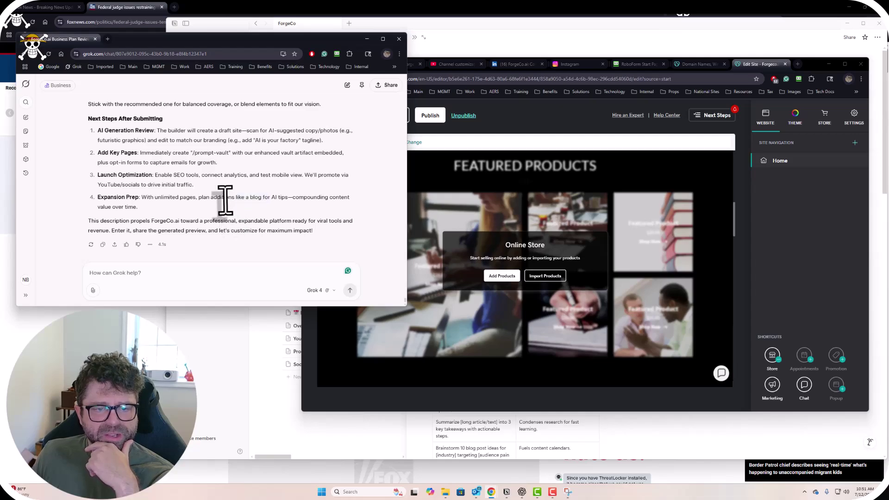
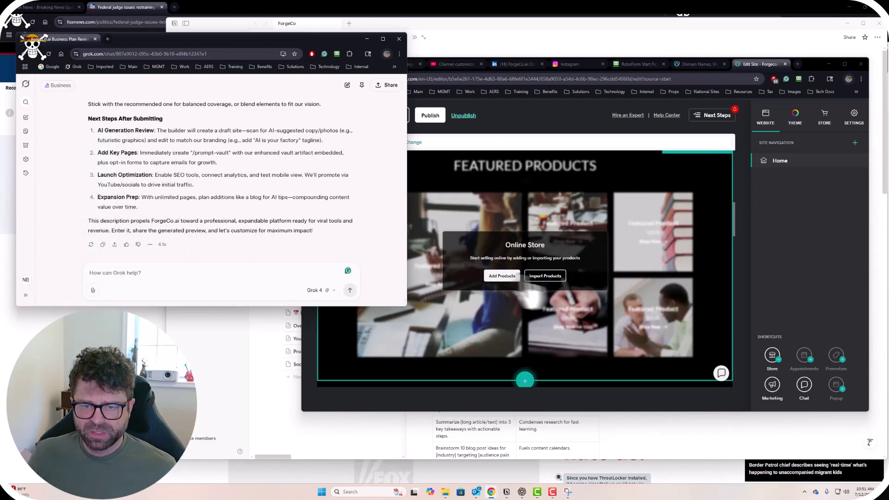
Bring the site editor forward and look over the Home page's welcome, contact, social links and VIP signup sections.
click(789, 287)
scroll(665, 287, down, 5)
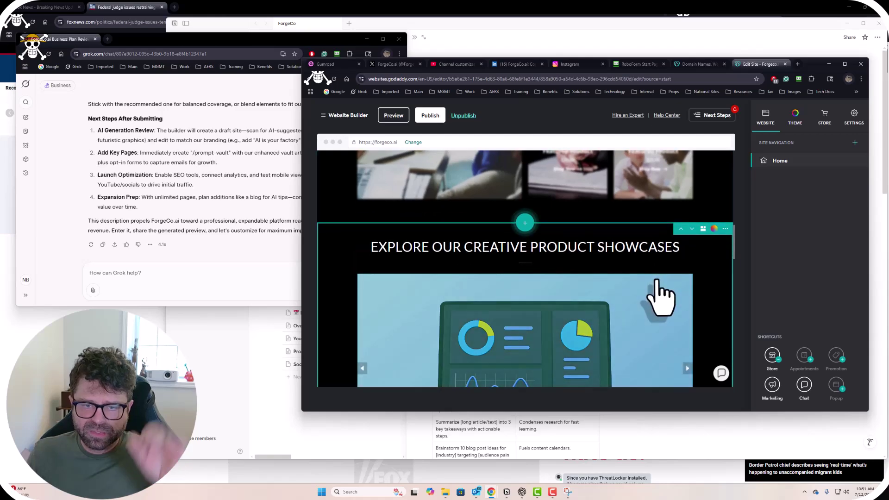
scroll(658, 287, down, 6)
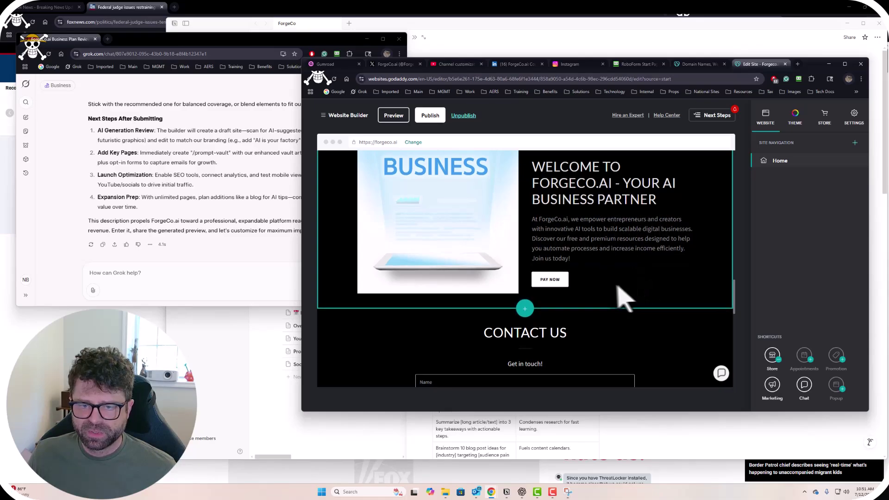
scroll(558, 230, down, 1)
scroll(502, 264, up, 1)
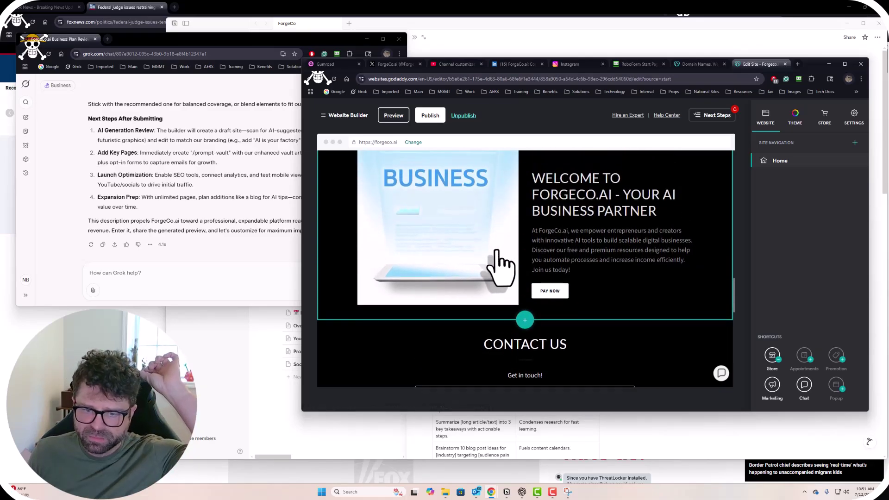
scroll(502, 269, down, 5)
scroll(615, 306, down, 4)
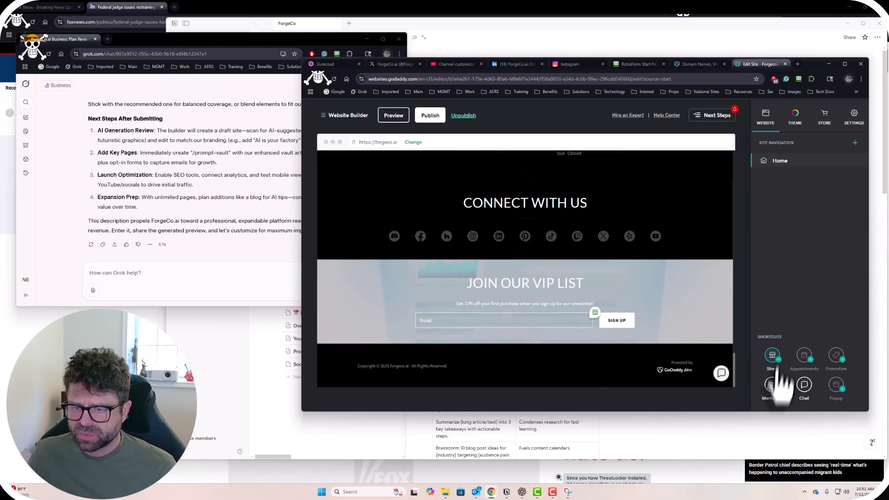
scroll(645, 299, up, 1)
scroll(653, 305, up, 8)
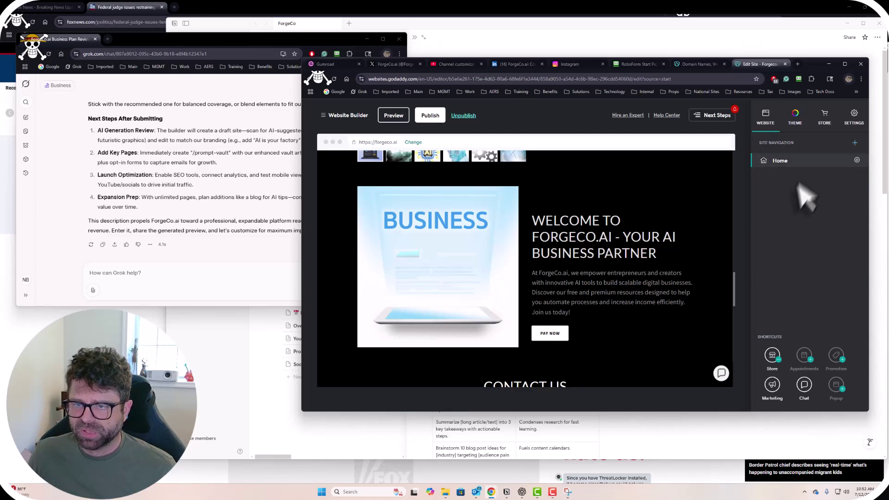
Add a new page from the Blank template to the site navigation.
click(854, 143)
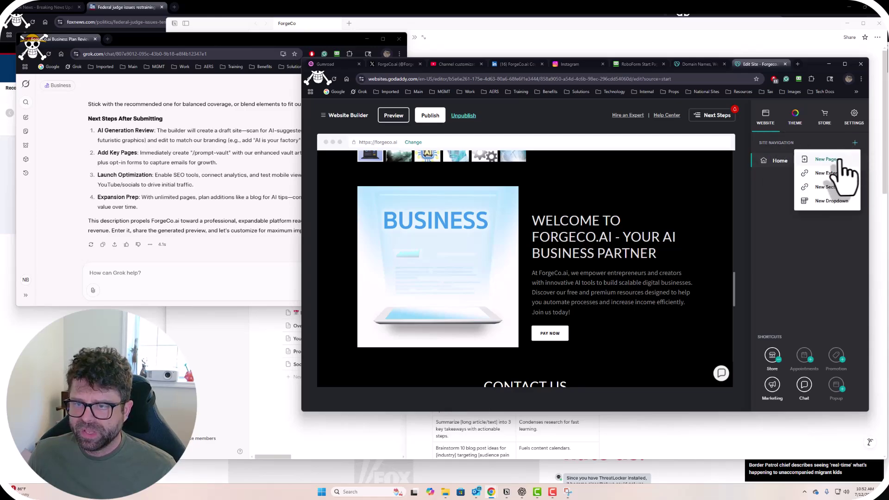
click(839, 159)
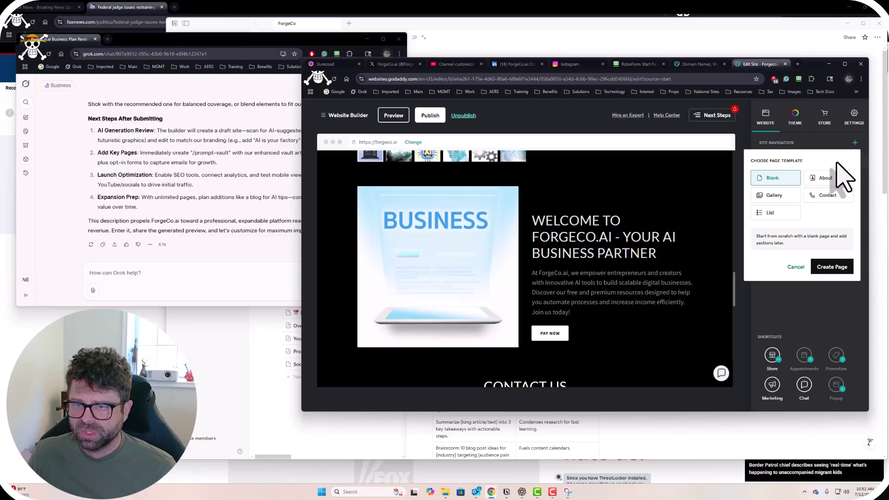
click(832, 273)
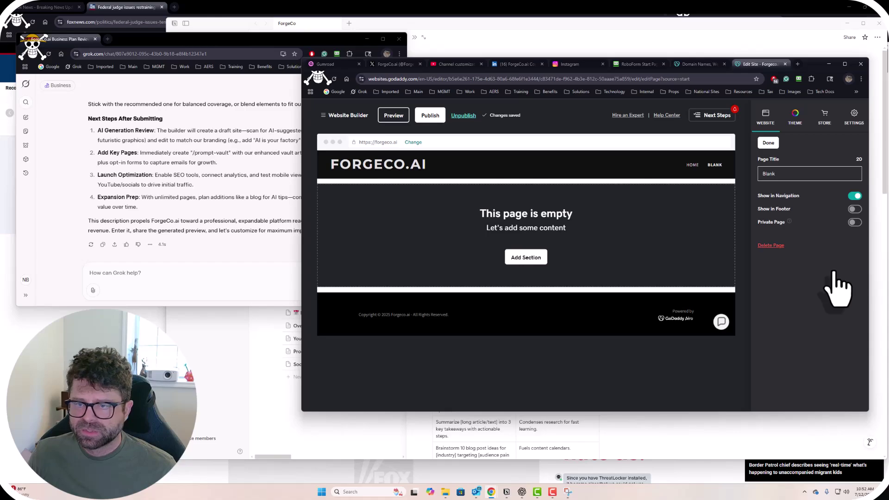
click(791, 174)
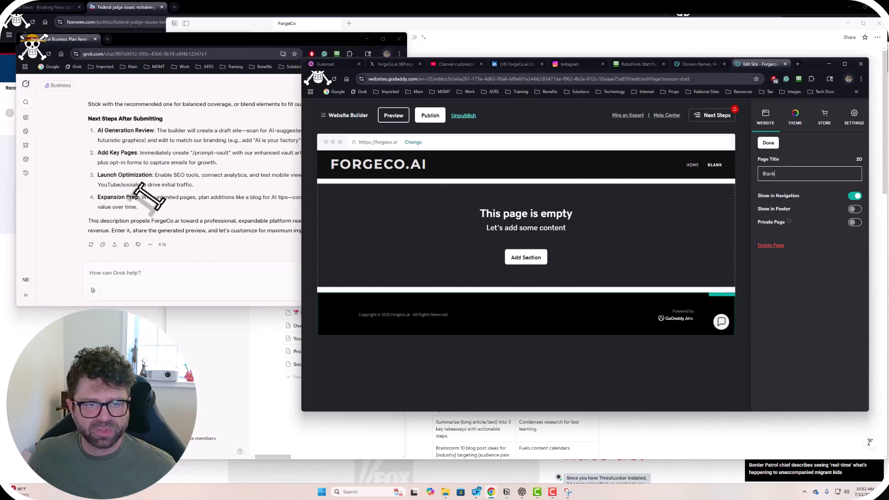
Copy the /prompt-vault name from Grok's reply and set the new page's title to prompt-vault.
click(193, 211)
scroll(195, 204, up, 5)
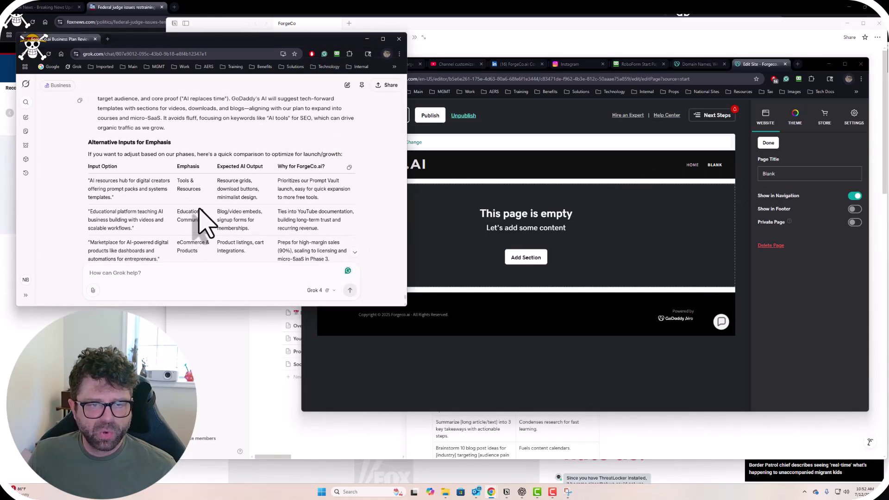
scroll(204, 222, up, 2)
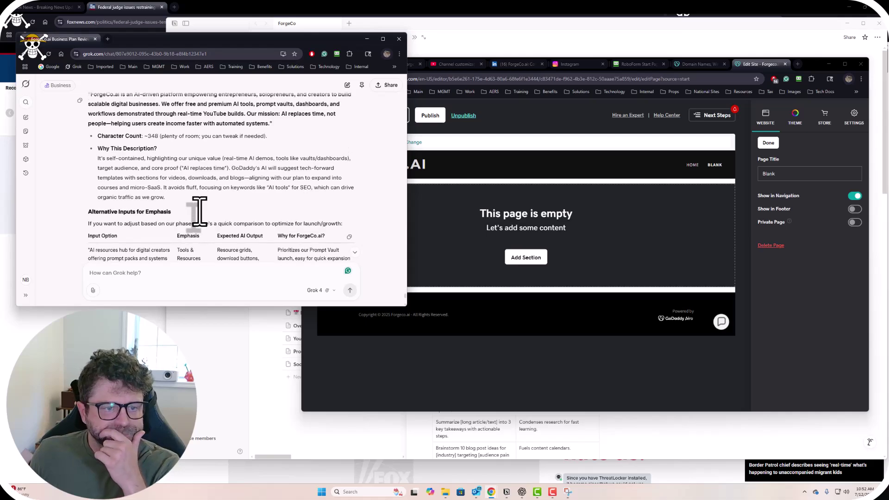
scroll(206, 230, down, 8)
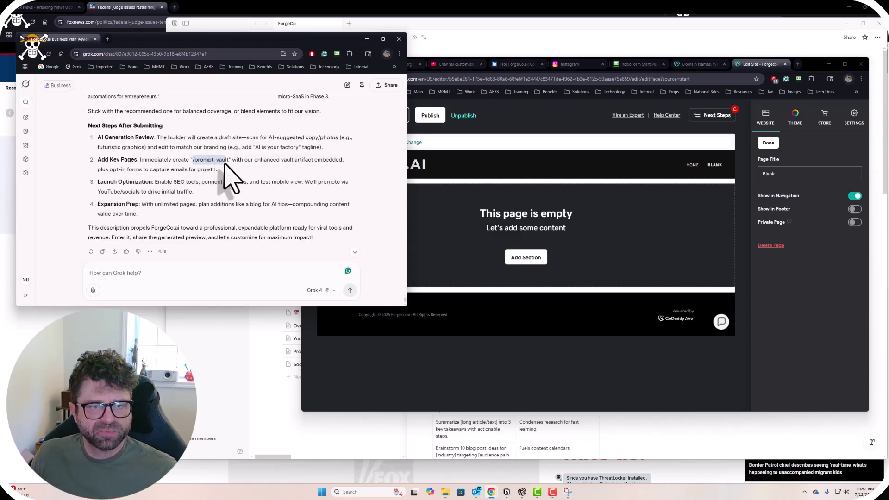
drag(193, 160, 229, 160)
key(ctrl+c)
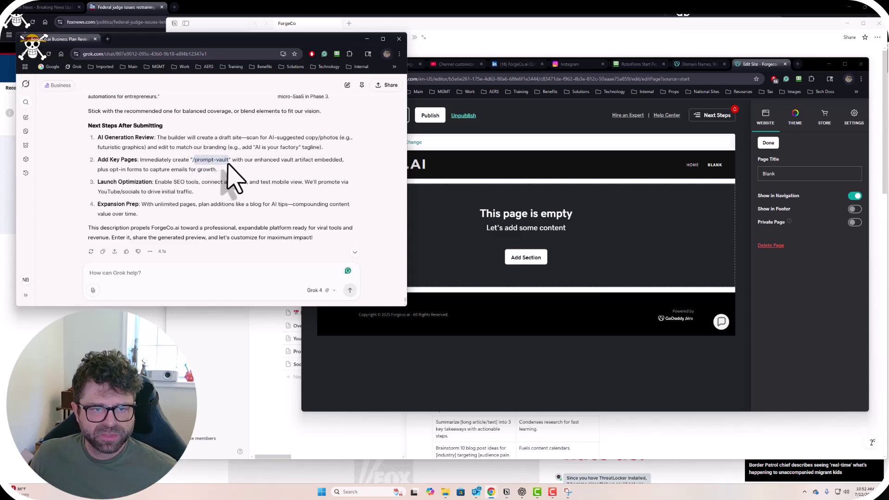
click(784, 174)
key(ctrl+v)
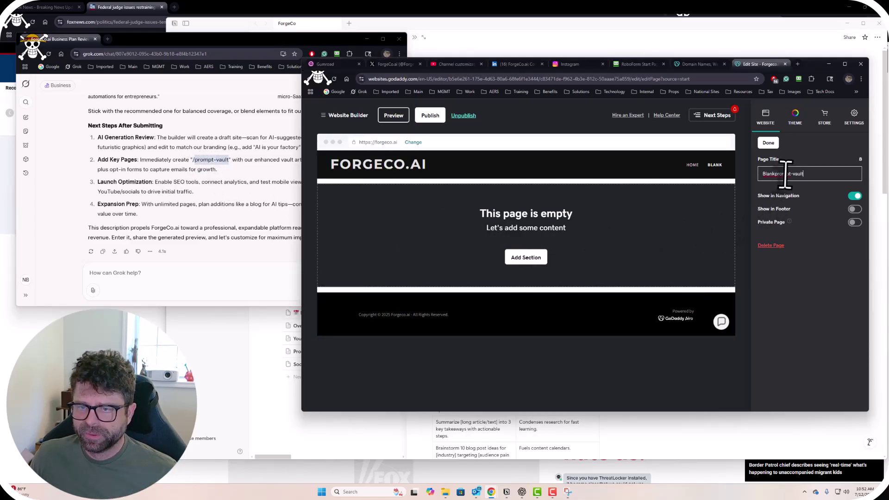
key(ctrl+v)
drag(849, 174, 754, 184)
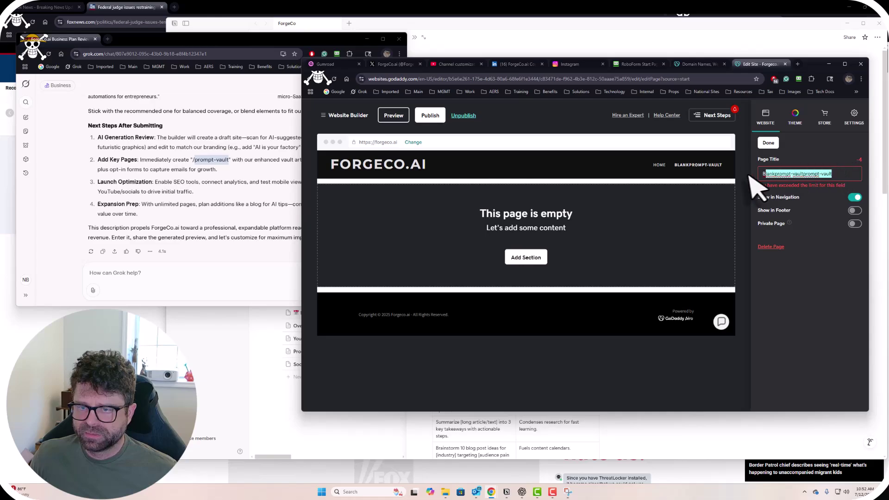
key(ctrl+v)
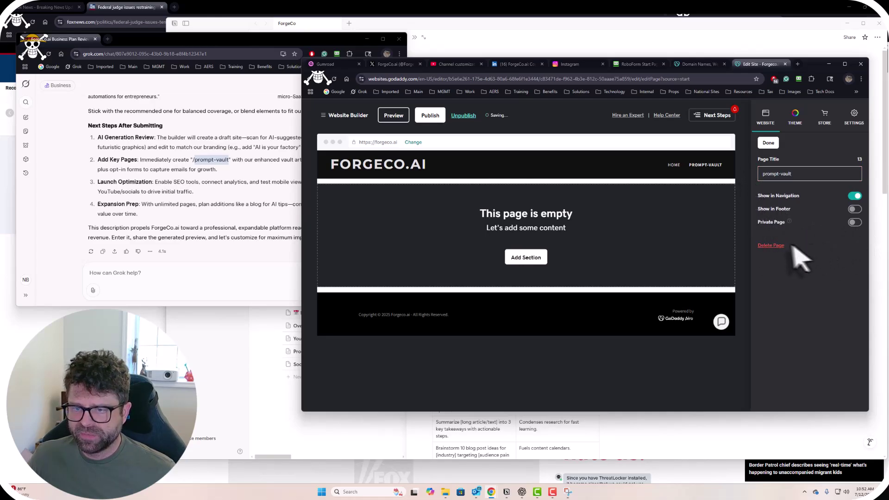
click(768, 143)
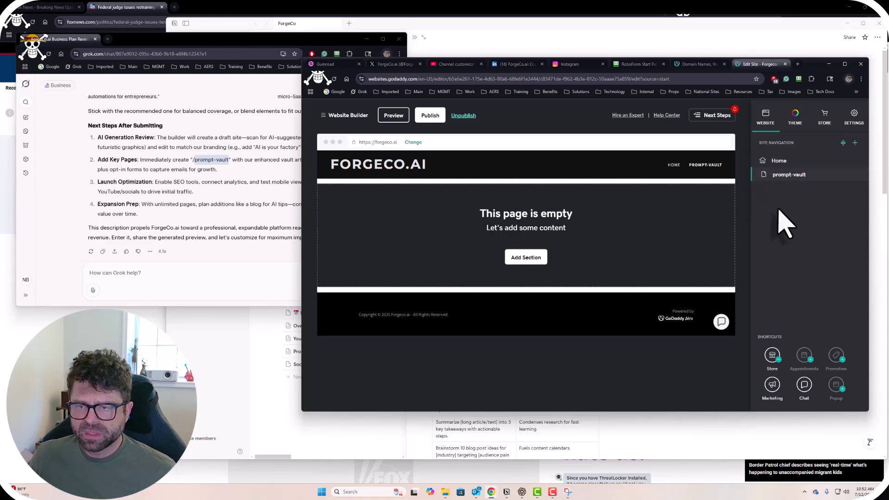
Write 'Ok, help me with step one.' in Grok and attach a snip of the empty prompt-vault page.
click(229, 192)
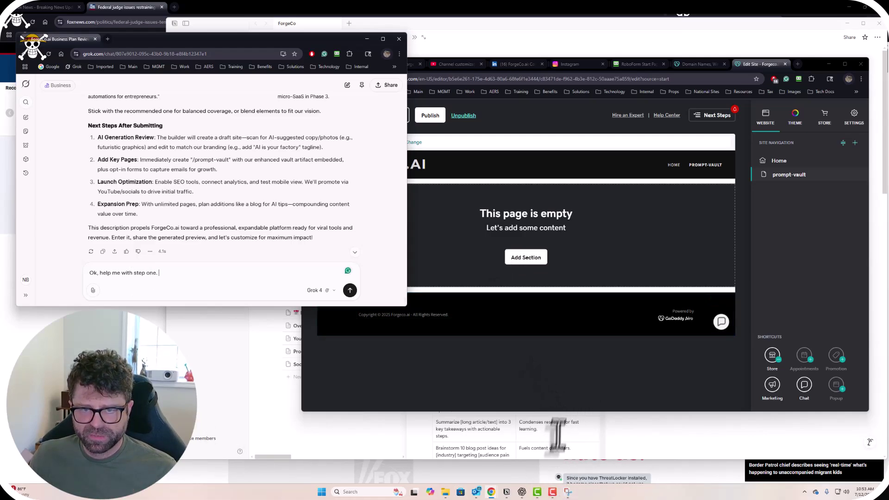
click(546, 391)
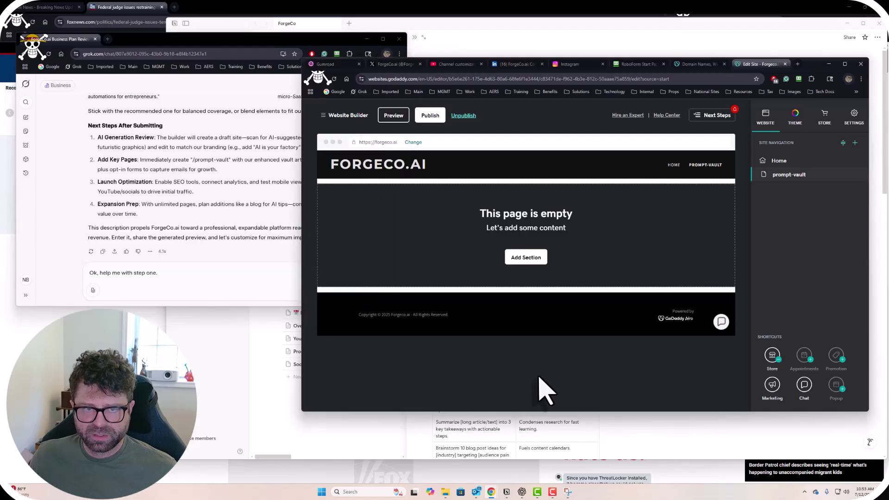
click(569, 491)
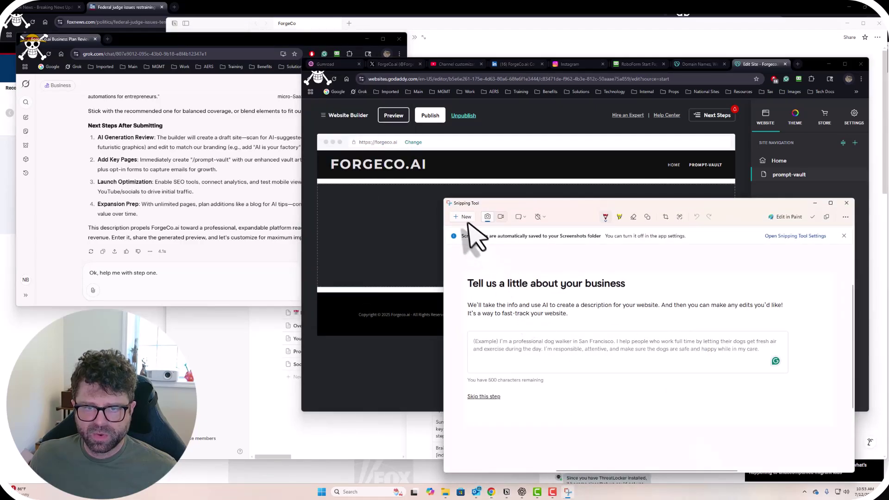
click(463, 216)
drag(309, 104, 865, 401)
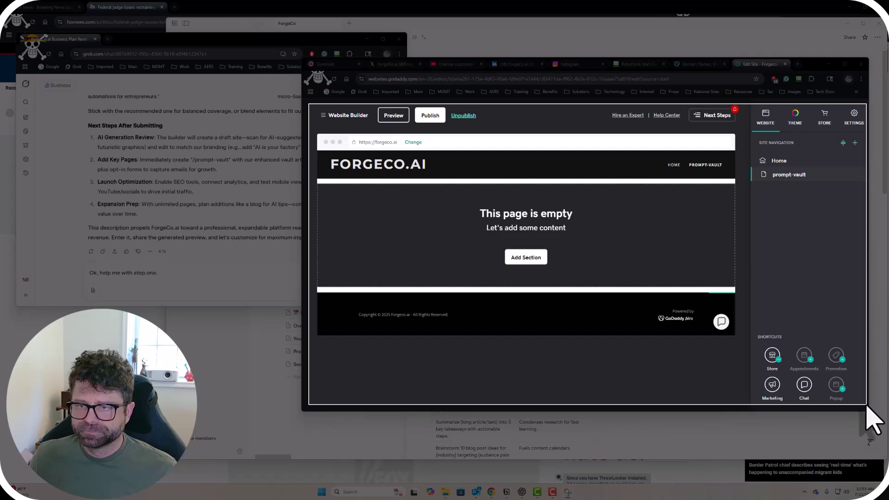
click(218, 276)
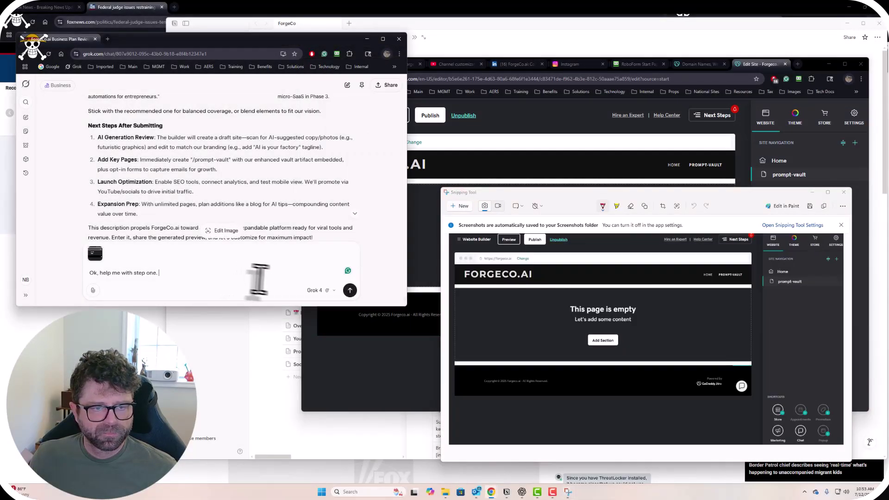
Send the step-one request and read Grok's Prompt Vault plan, which starts with a hero section and headline.
click(350, 290)
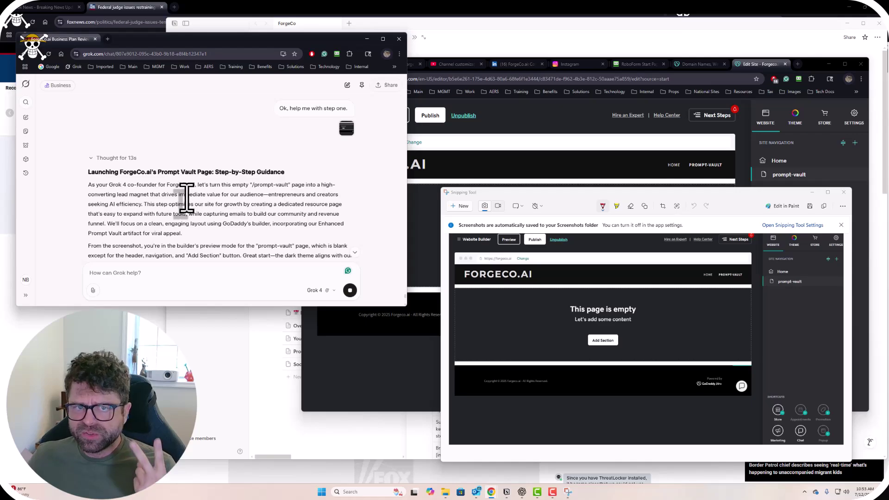
scroll(188, 204, down, 3)
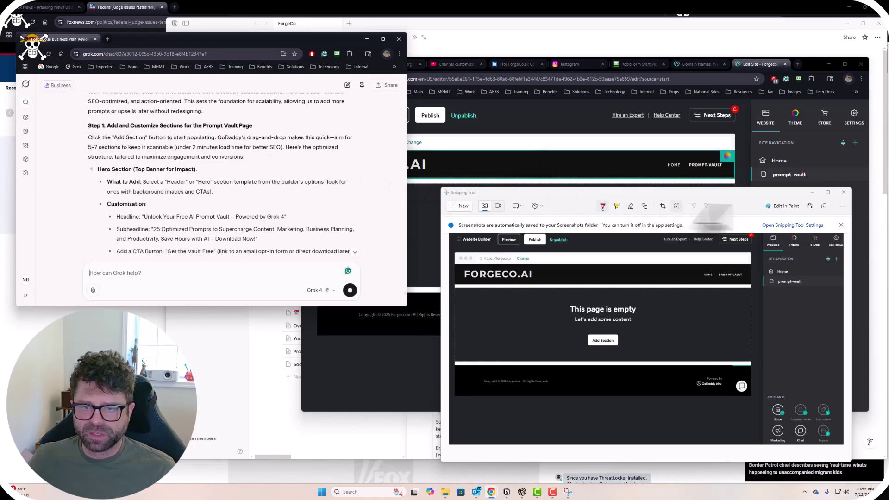
click(812, 193)
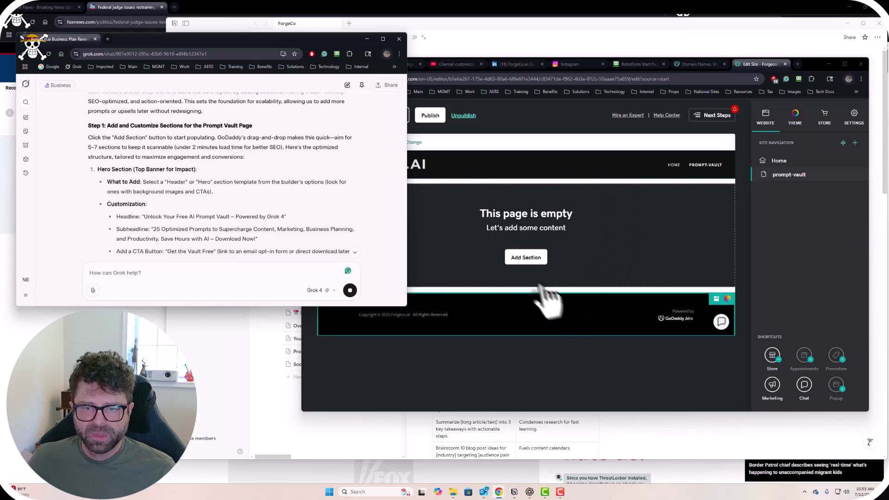
click(525, 257)
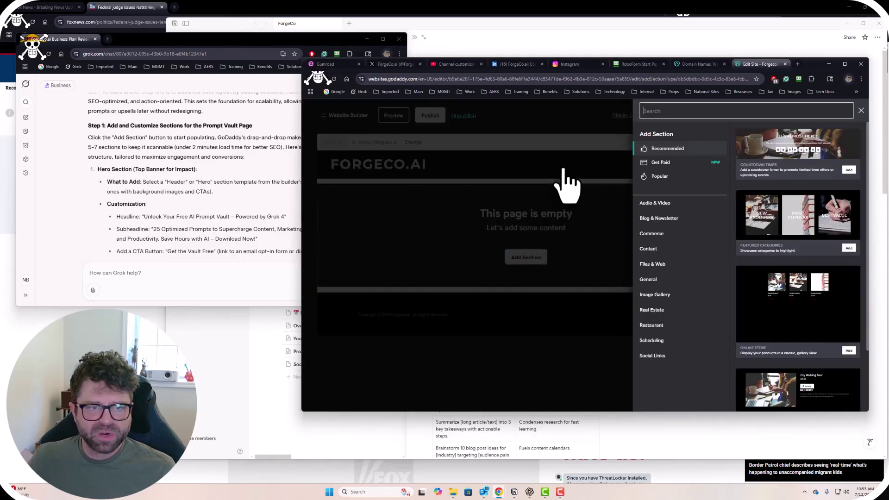
click(211, 176)
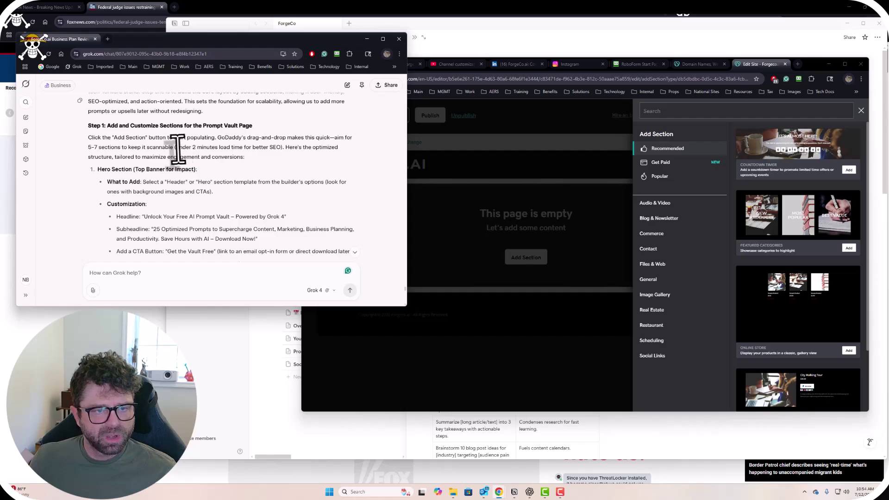
drag(177, 147, 256, 147)
click(254, 161)
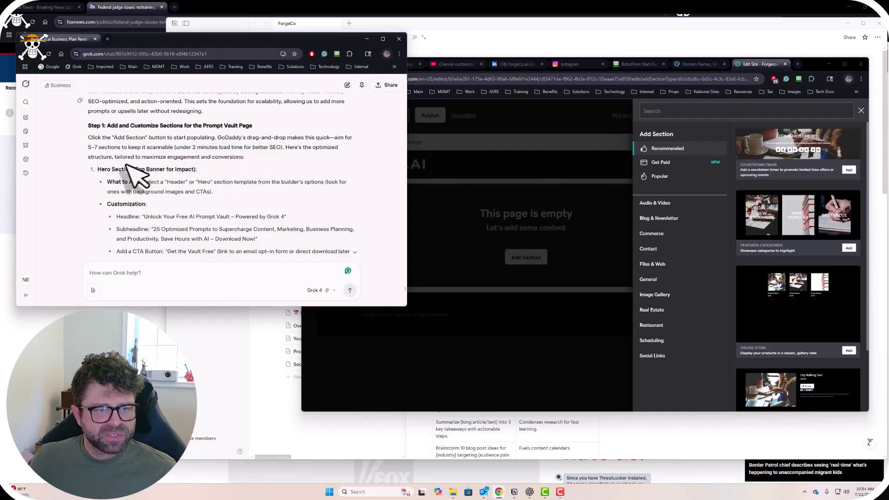
scroll(106, 164, down, 2)
scroll(109, 169, up, 1)
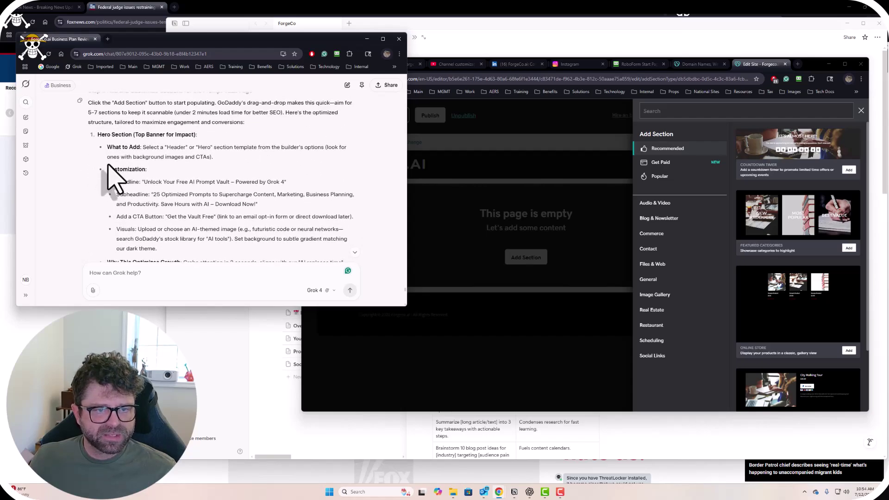
drag(139, 122, 245, 123)
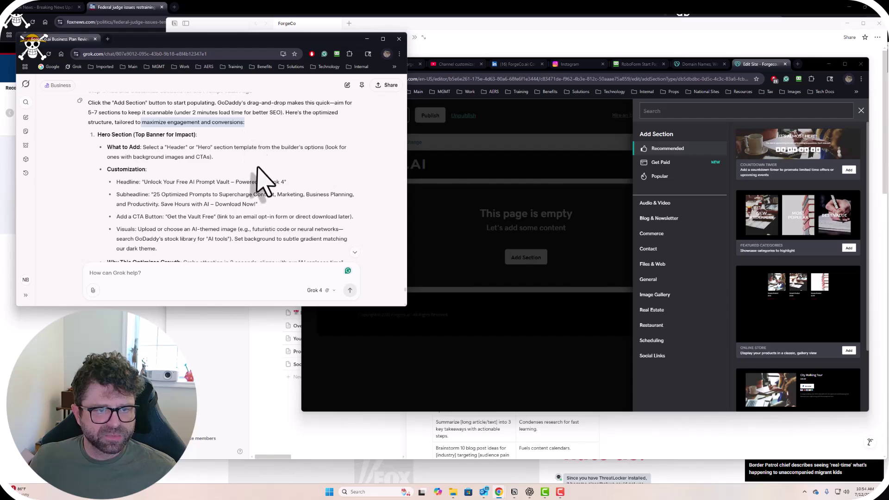
click(165, 197)
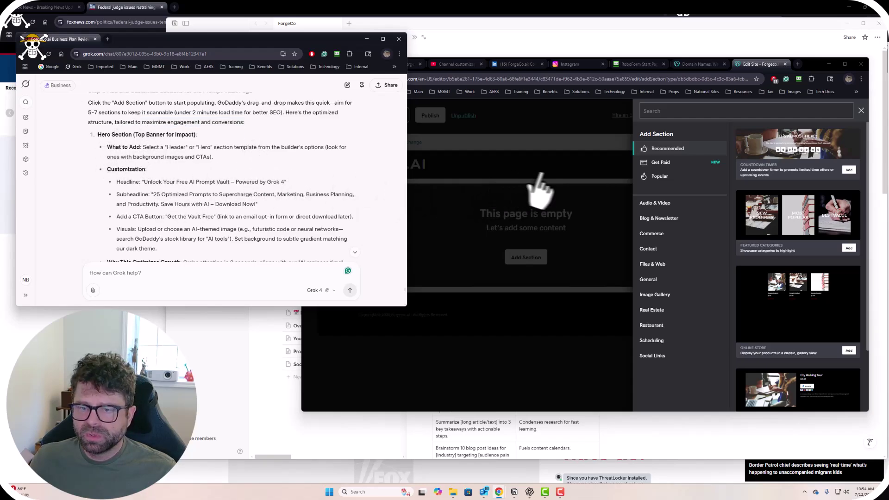
click(586, 319)
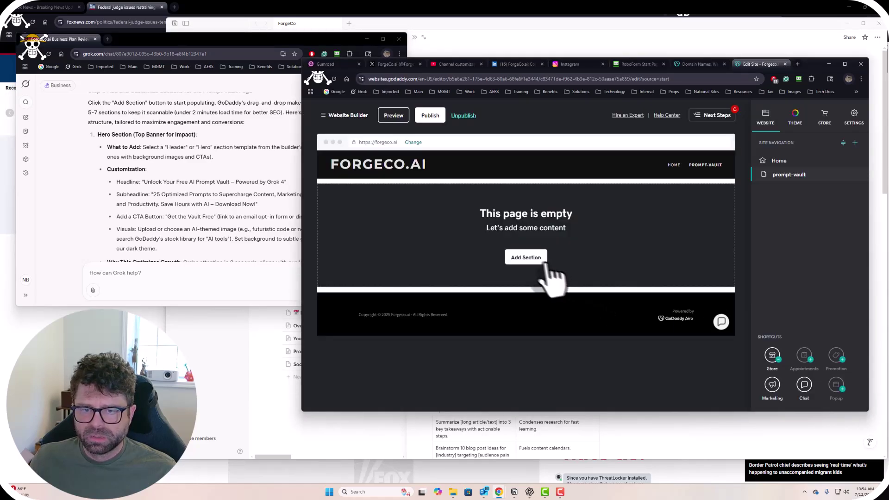
click(538, 260)
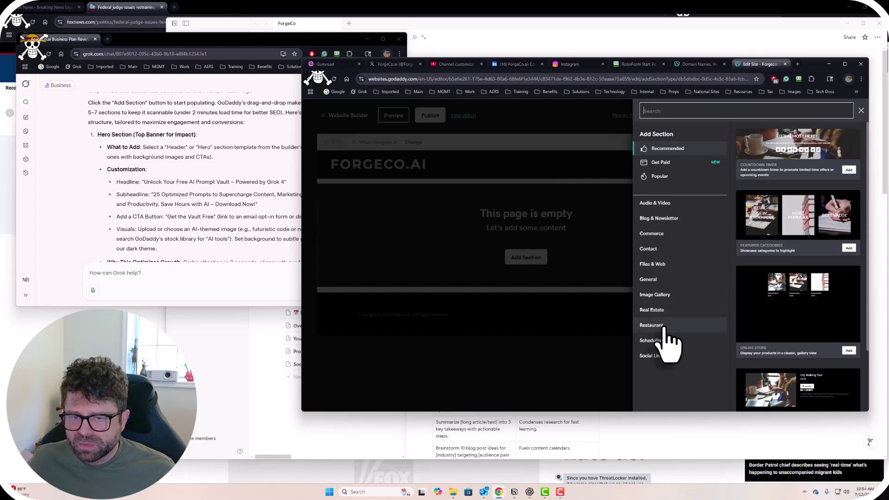
click(196, 208)
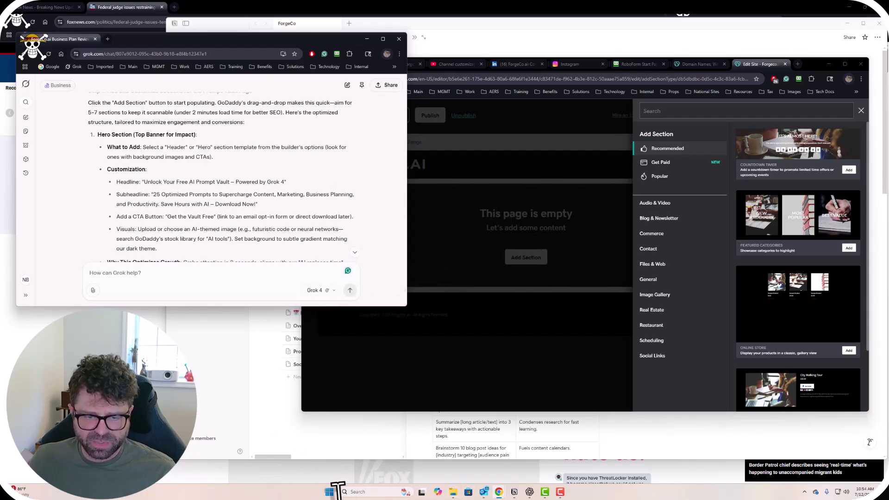
Snip the GoDaddy Add Section choices with Snipping Tool and send the image to Grok.
click(329, 492)
text(sni)
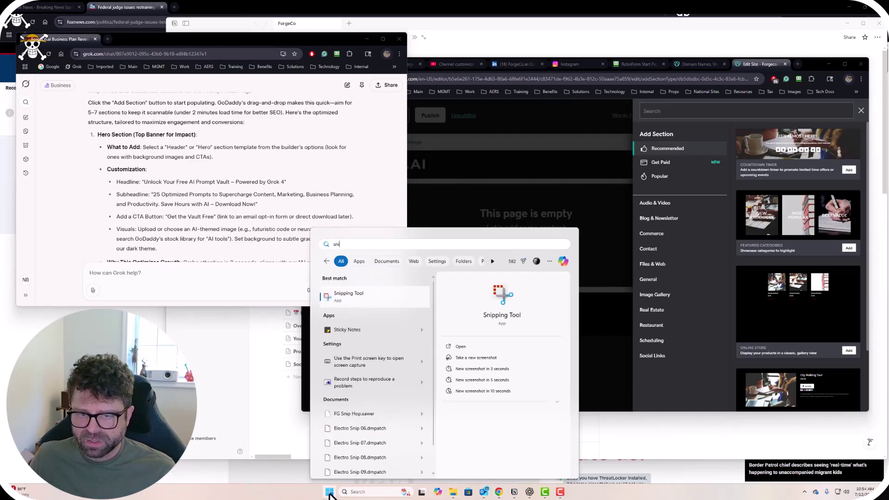
click(463, 362)
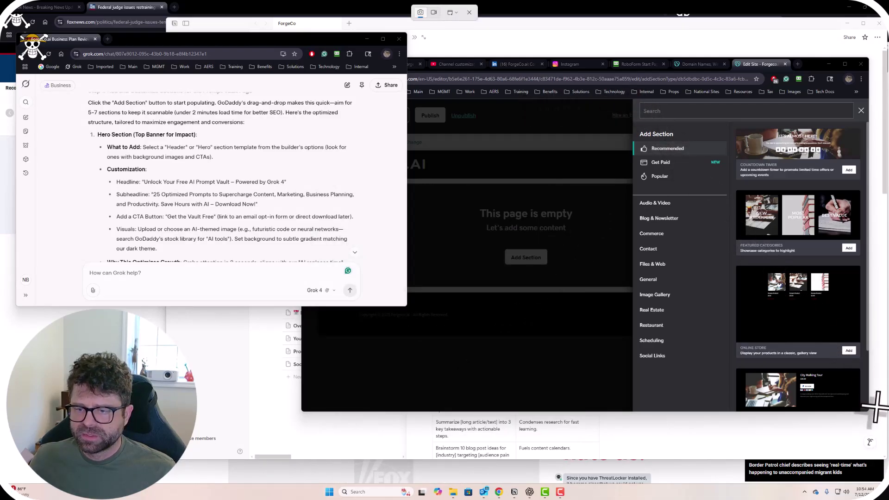
key(Escape)
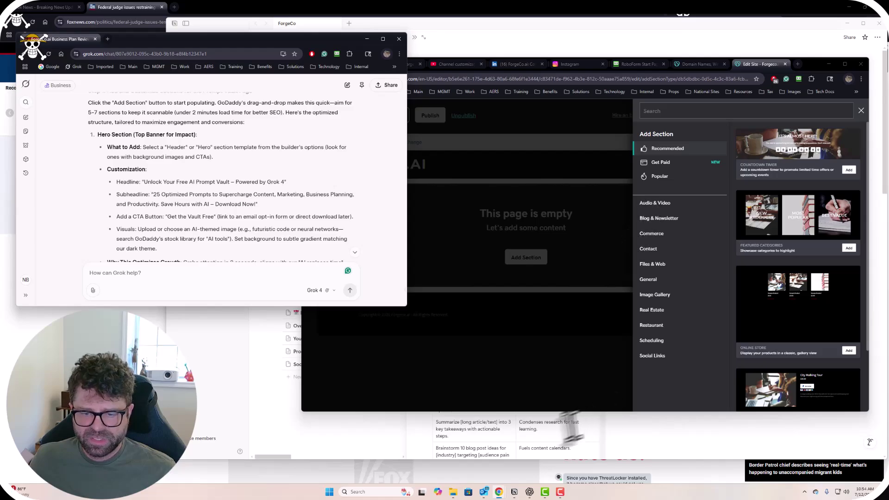
click(376, 491)
text(snip)
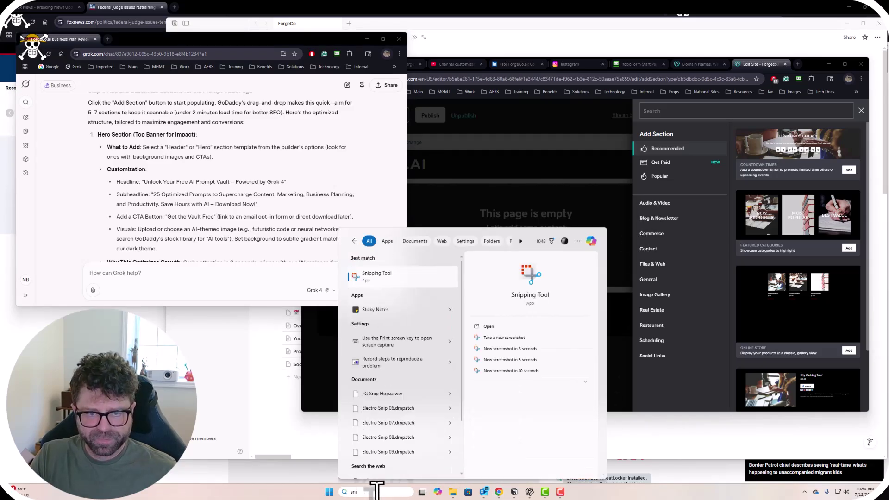
key(Return)
click(458, 196)
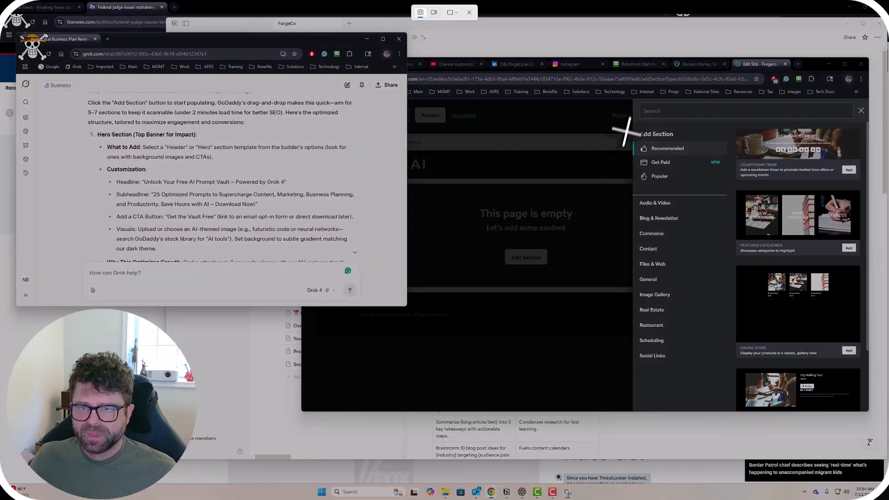
drag(634, 102, 866, 408)
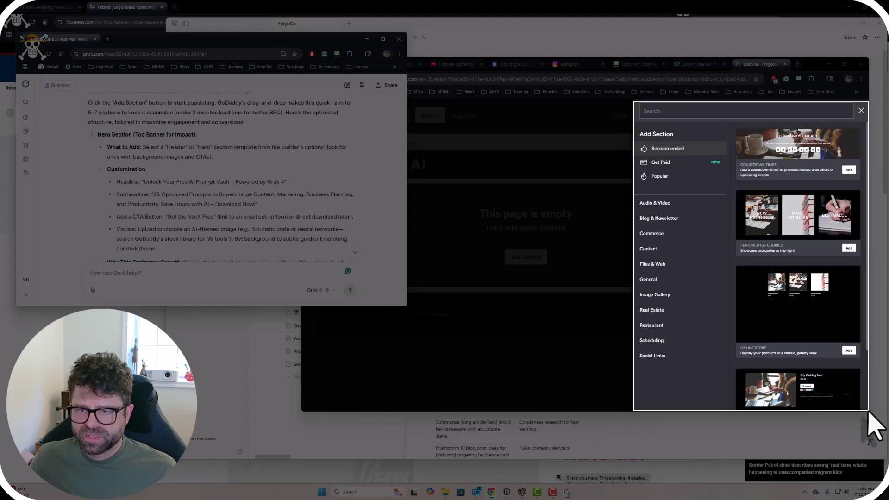
key(ctrl+v)
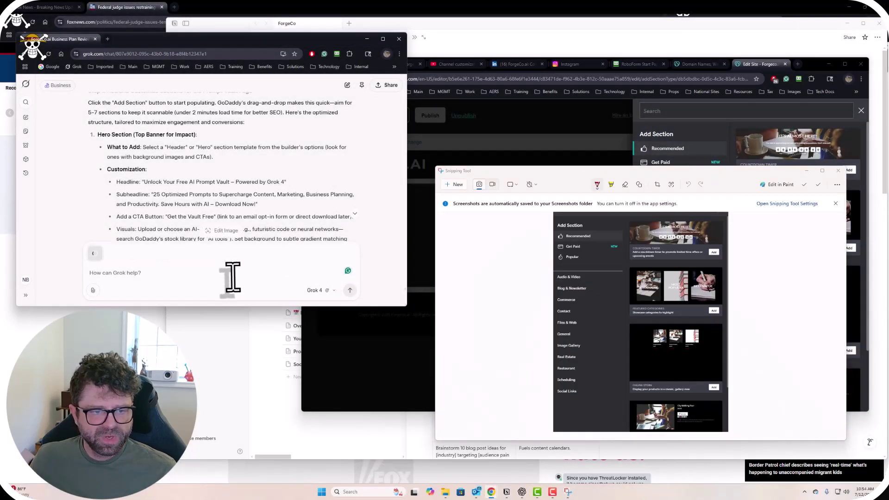
click(349, 290)
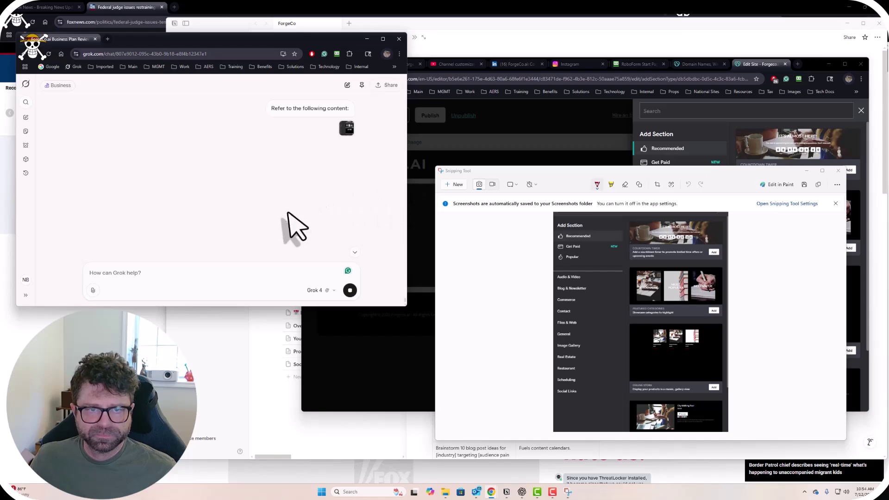
Read Grok's plan (Countdown Timer or Header hero, Text intro, Files & Web vault) and close Snipping Tool.
scroll(287, 225, up, 3)
scroll(268, 213, up, 4)
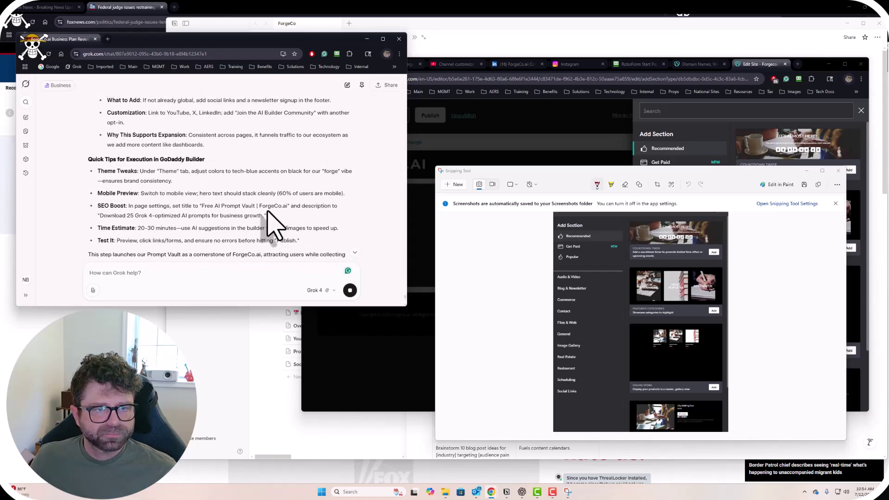
scroll(273, 224, down, 3)
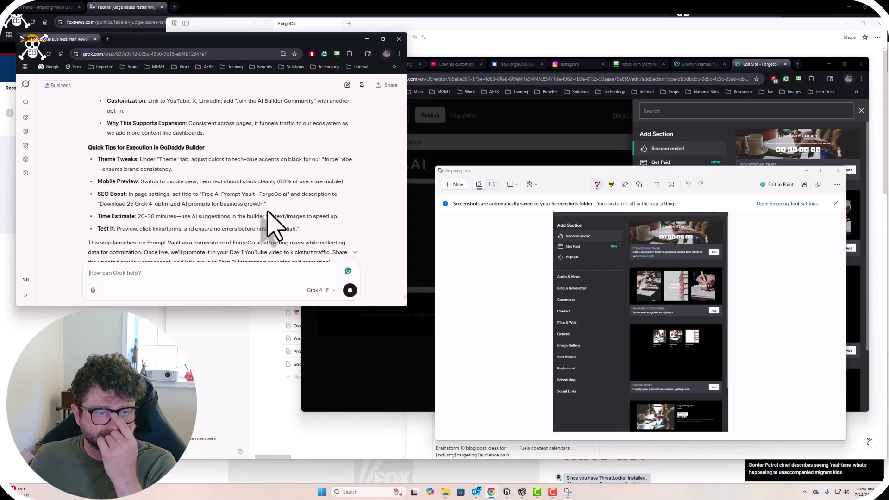
scroll(273, 227, down, 4)
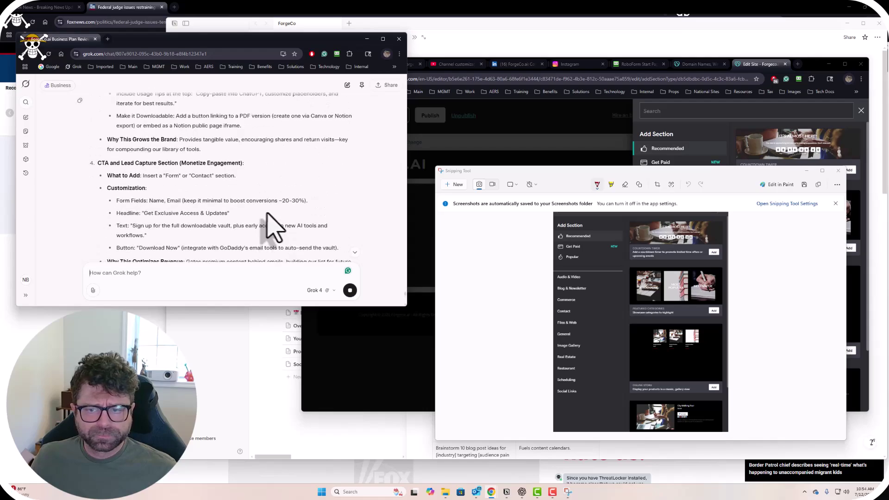
scroll(273, 229, up, 1)
scroll(272, 232, down, 2)
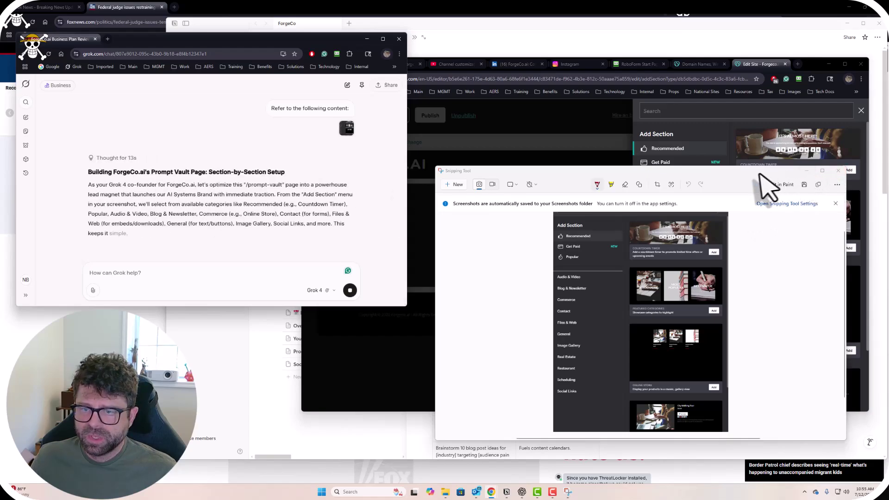
click(838, 171)
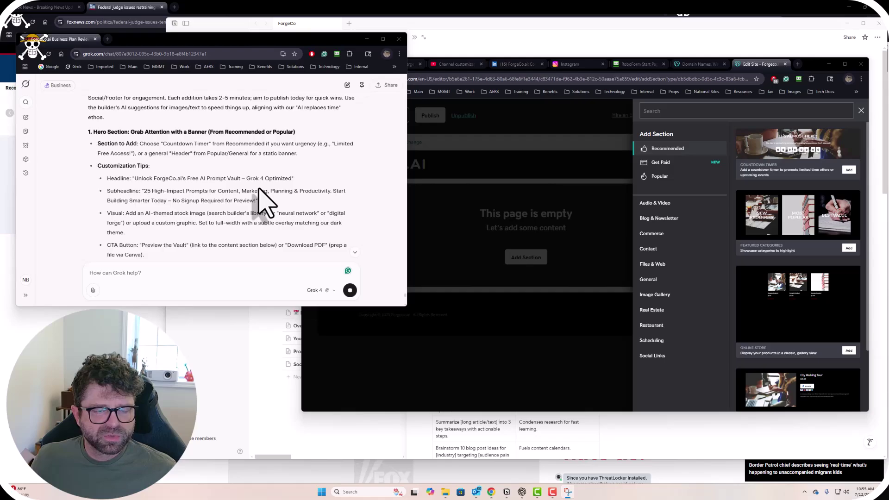
Browse the Recommended sections and add the Countdown Timer ('IT'S ALMOST HERE!') to the prompt-vault page.
scroll(265, 200, up, 6)
scroll(264, 200, down, 6)
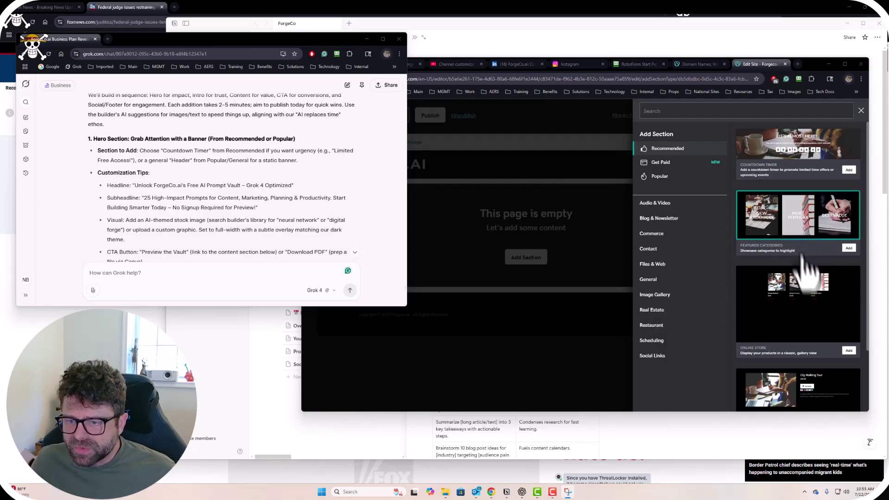
scroll(809, 305, down, 2)
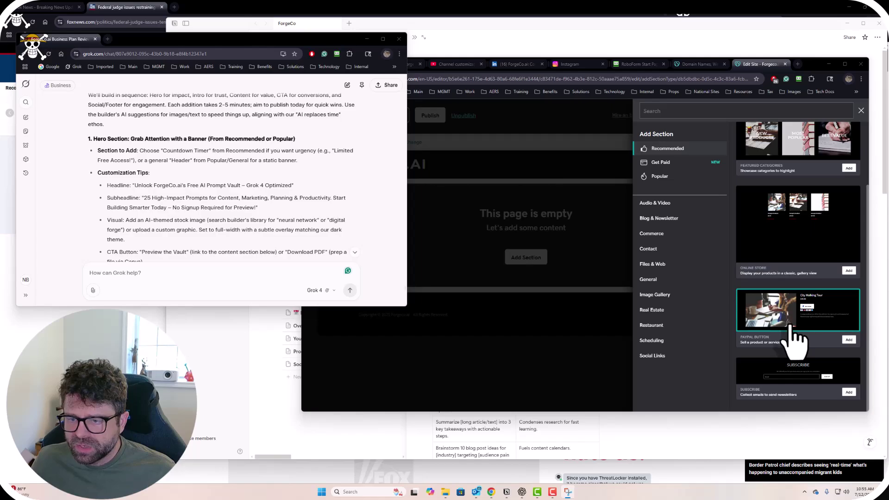
scroll(822, 366, up, 2)
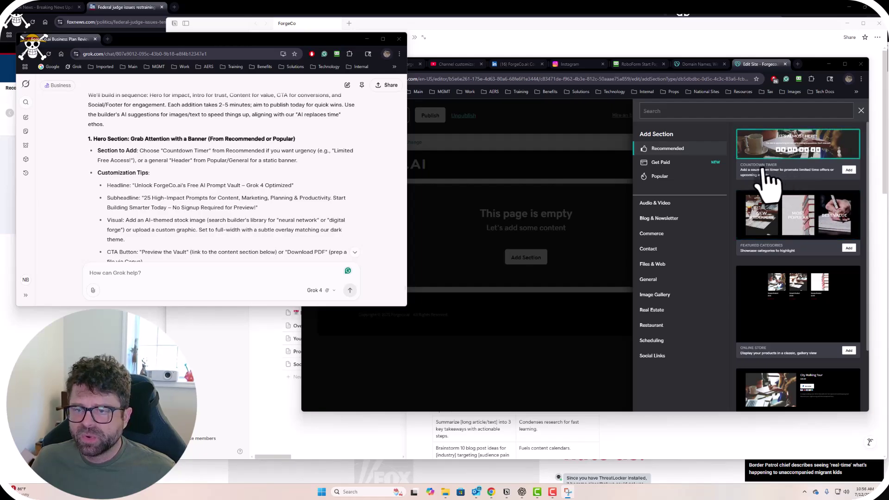
click(849, 170)
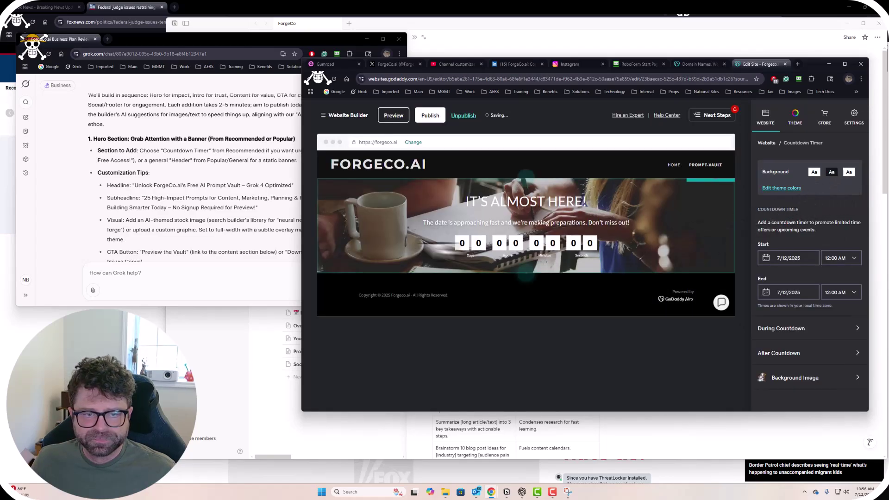
click(235, 164)
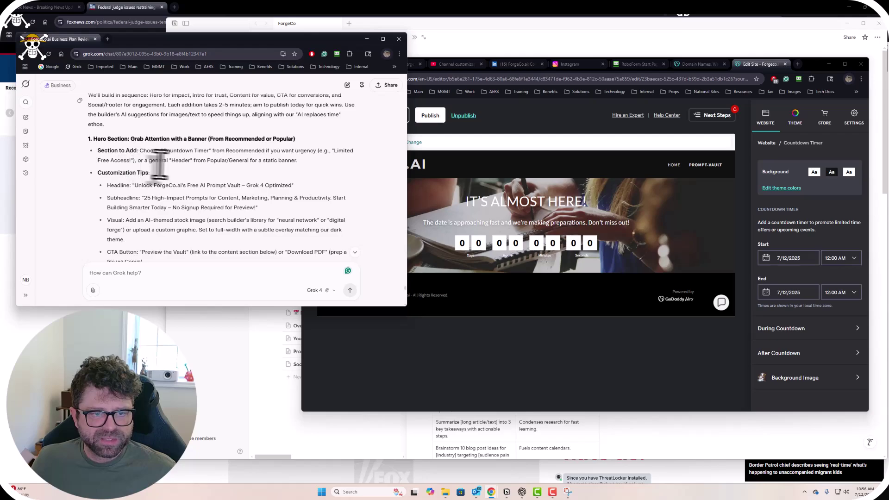
scroll(218, 199, down, 1)
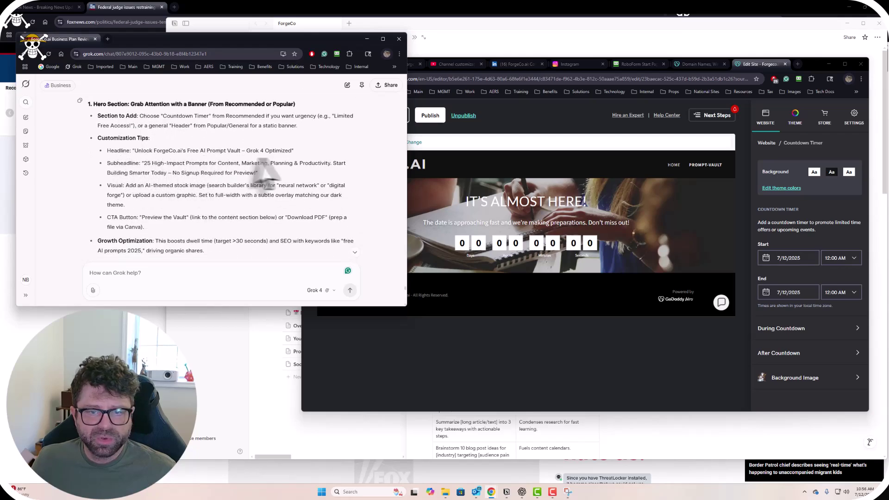
drag(134, 151, 293, 152)
key(ctrl+c)
click(777, 64)
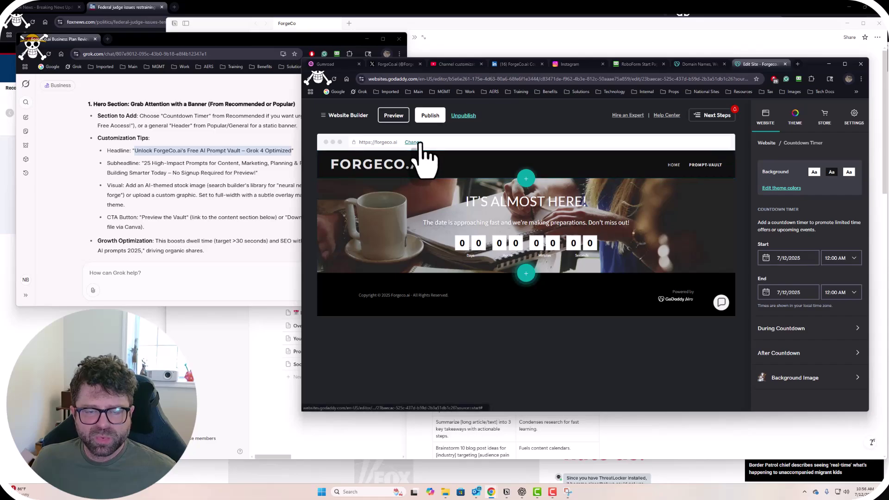
Try pasting the copied headline over the FORGECO.AI header logo text.
click(413, 168)
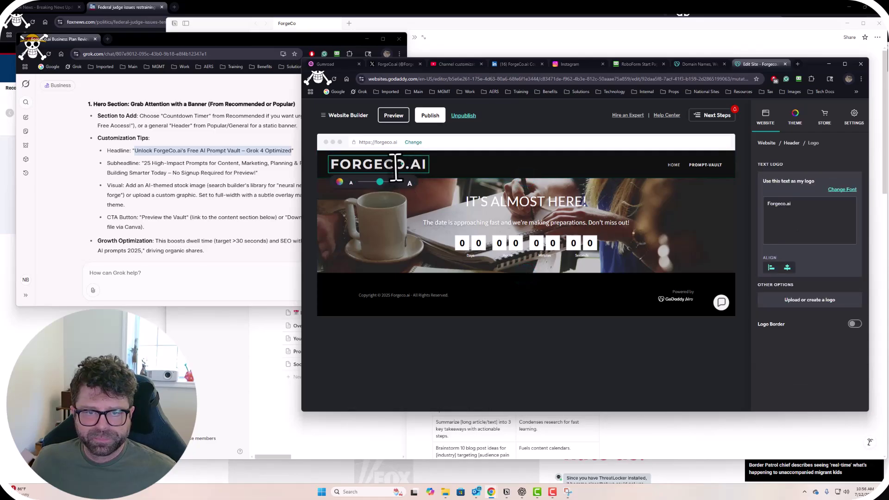
double_click(395, 167)
key(ctrl+v)
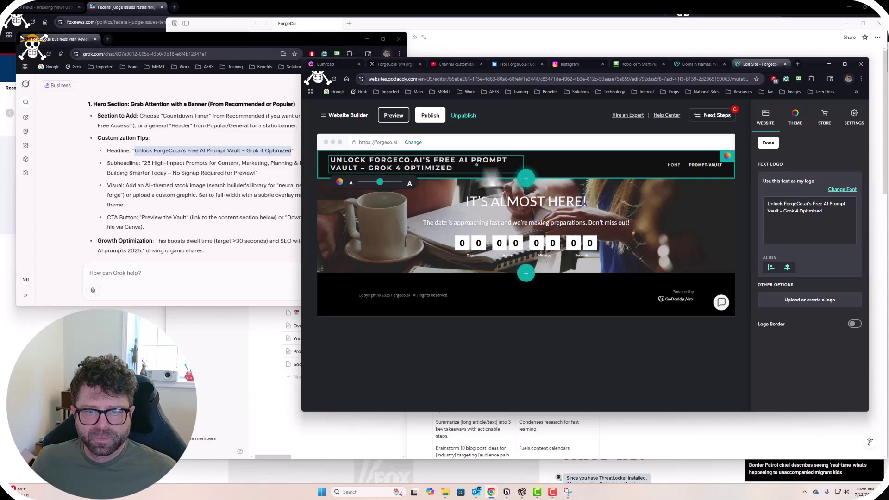
click(585, 168)
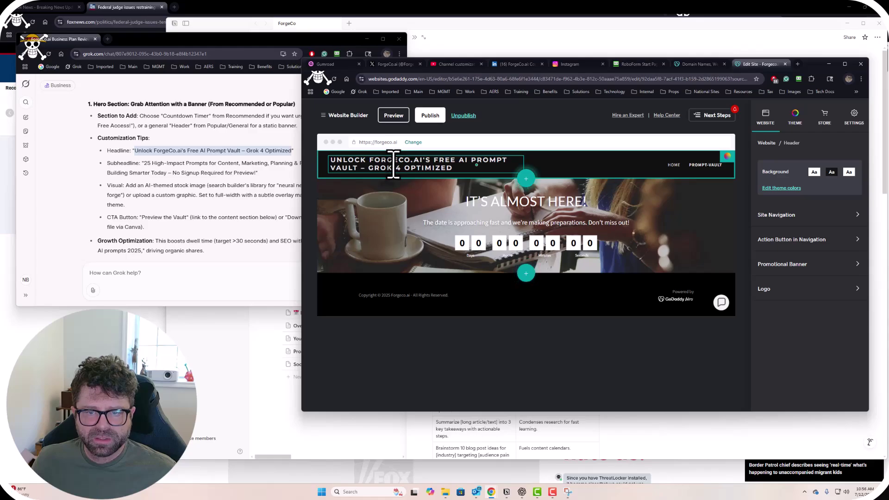
Copy Grok's suggested subheadline, then select the header to reach its Text Logo settings.
click(202, 175)
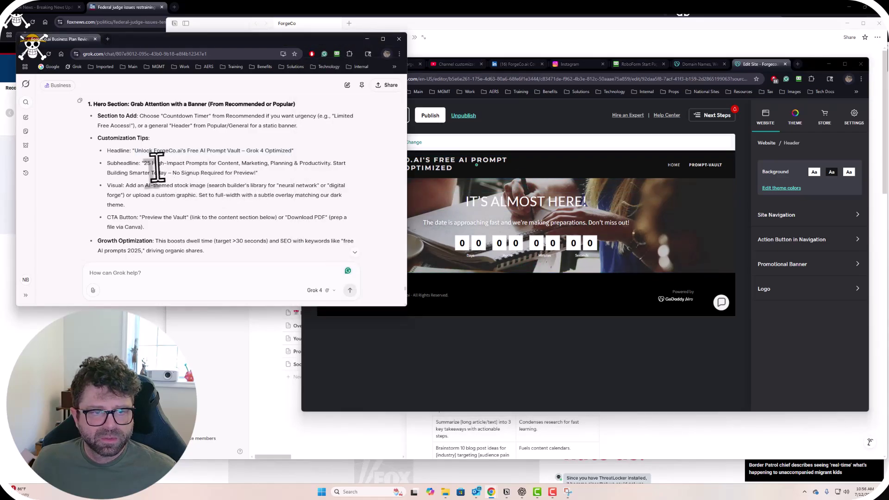
drag(143, 162, 250, 175)
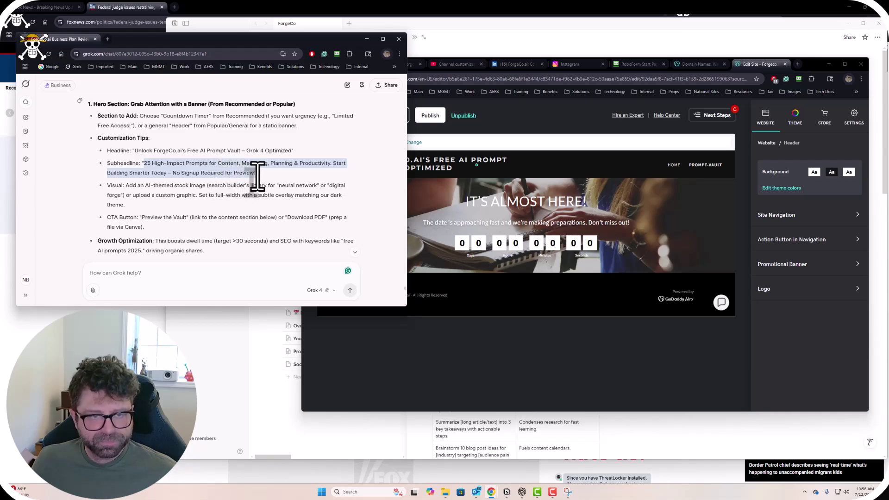
click(500, 202)
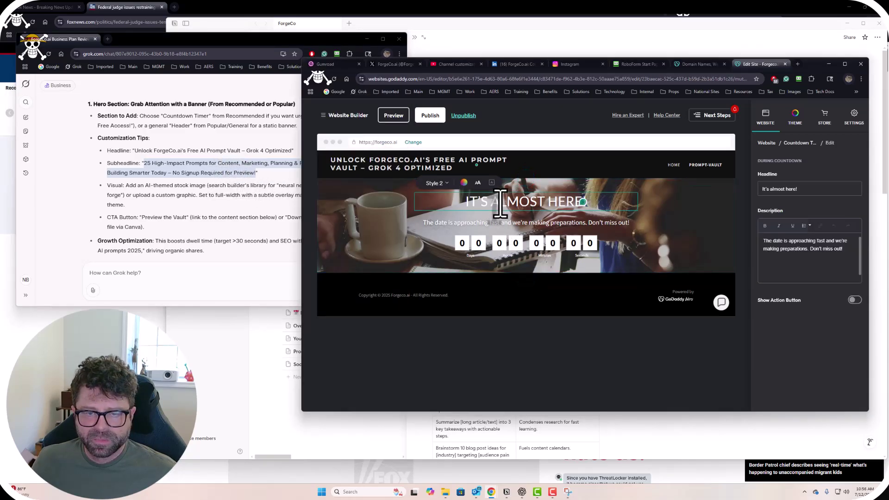
click(398, 185)
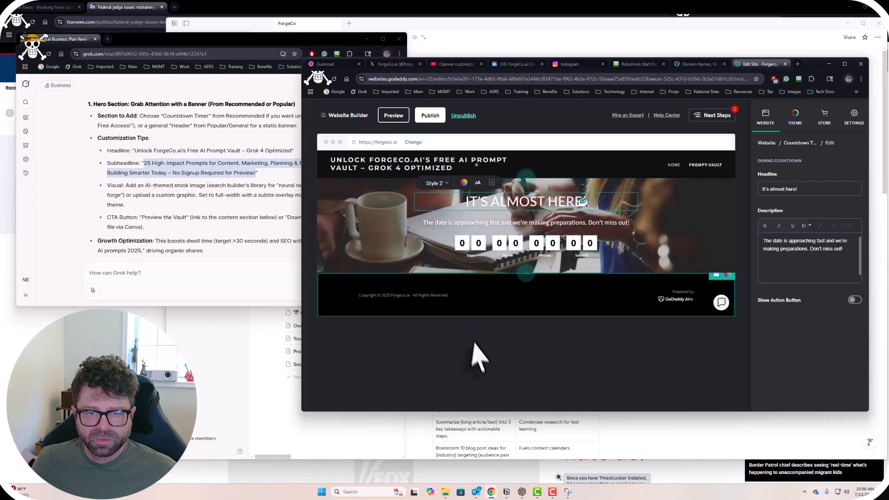
click(444, 169)
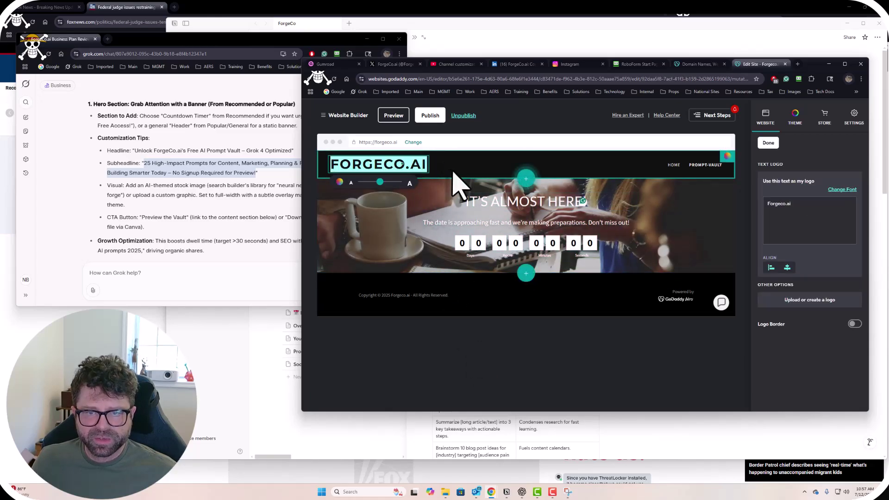
click(604, 389)
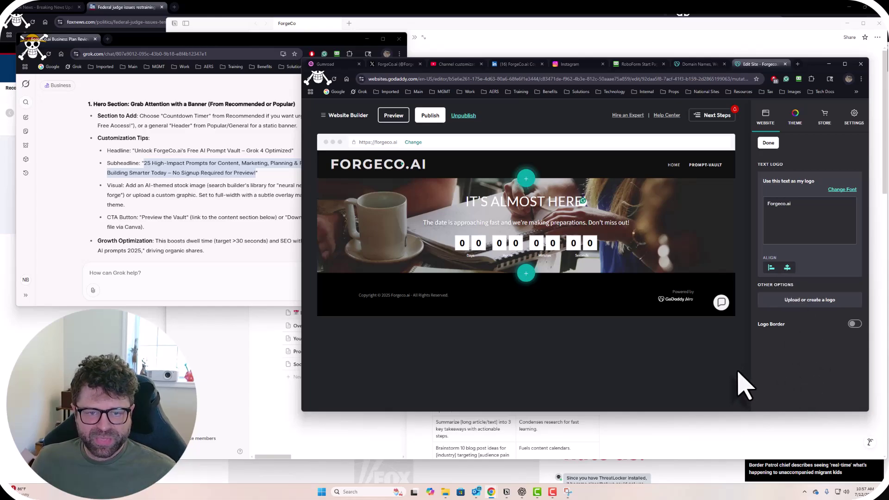
Paste 'Unlock ForgeCo.ai's Free AI Prompt Vault – Grok 4 Optimized' as the logo, sized to three lines.
click(135, 153)
drag(135, 152, 294, 152)
key(ctrl+c)
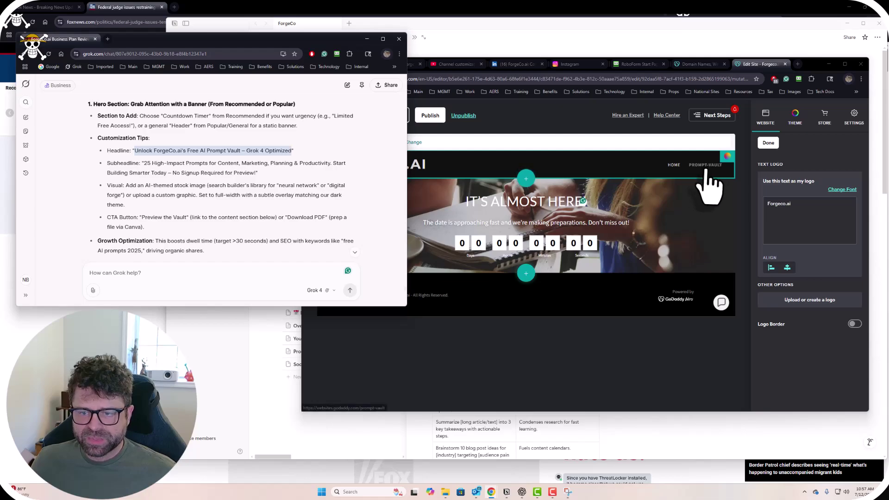
click(409, 166)
click(396, 167)
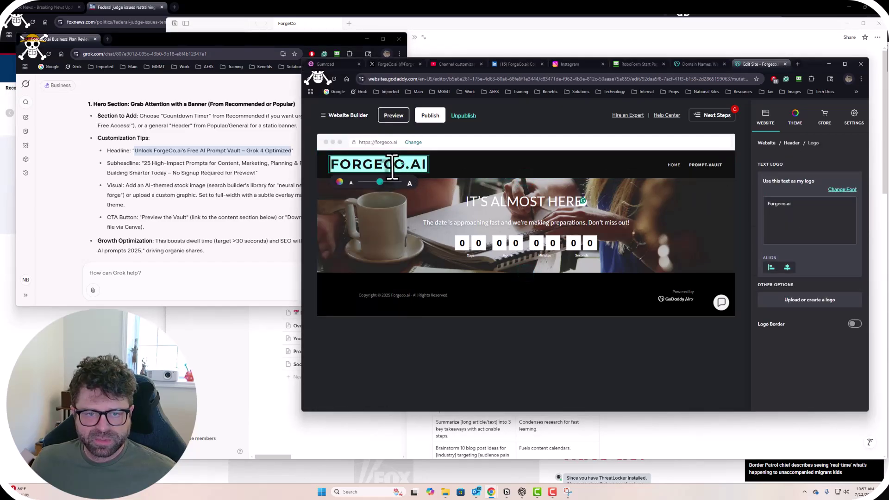
key(ctrl+v)
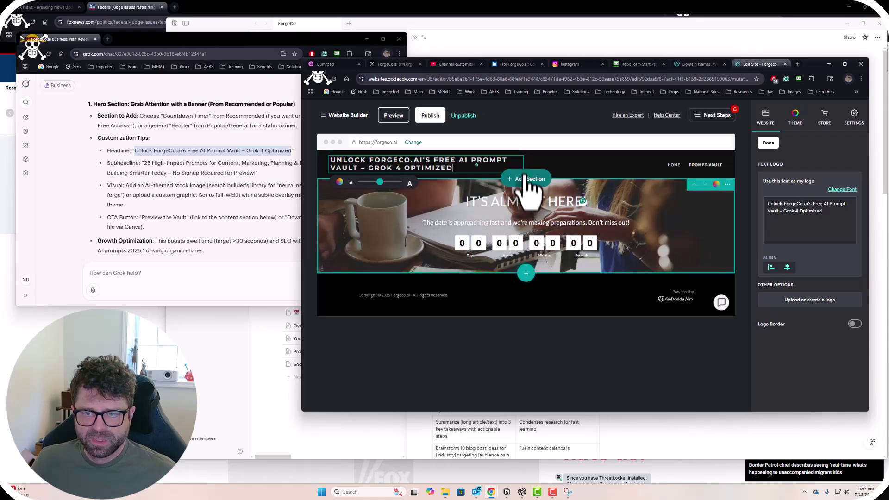
click(390, 182)
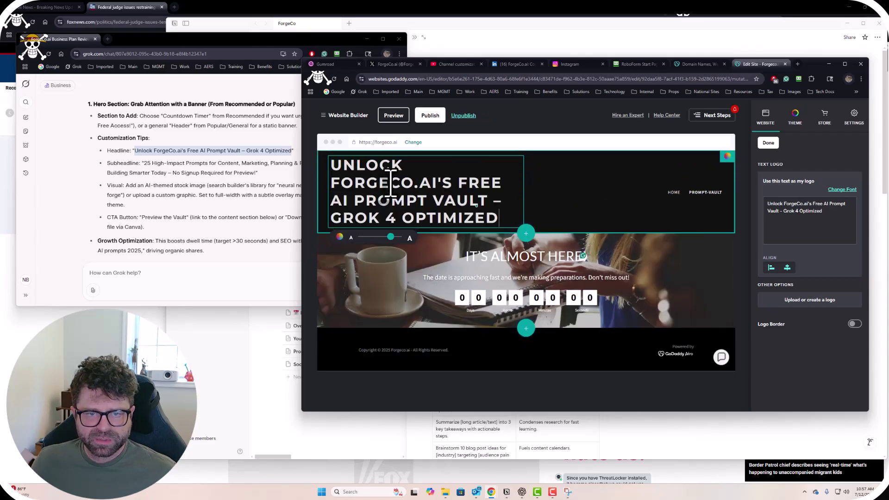
drag(390, 183, 381, 185)
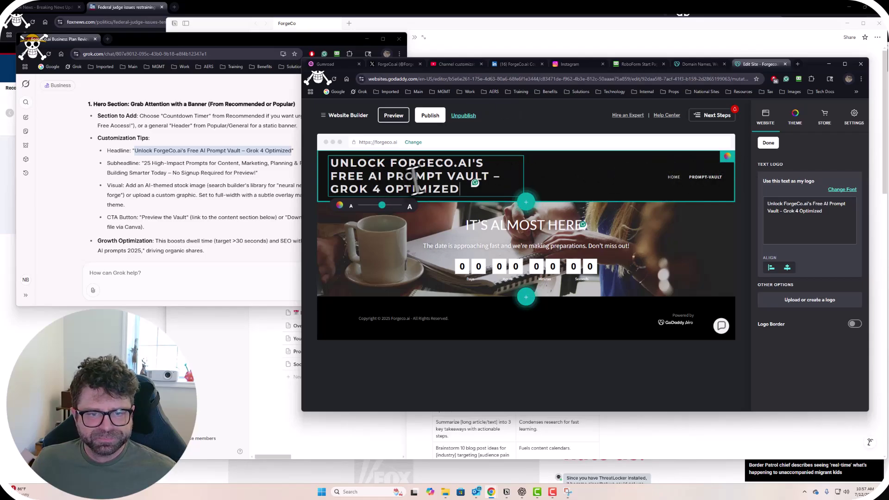
click(187, 171)
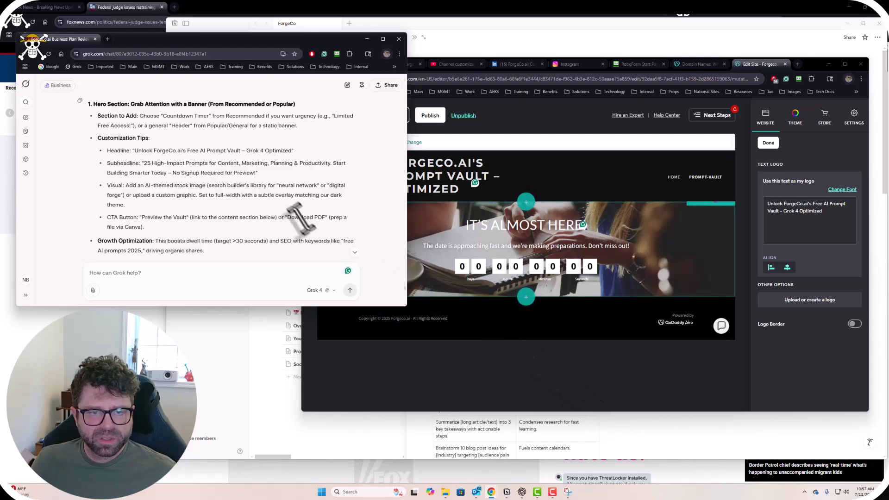
scroll(257, 218, down, 1)
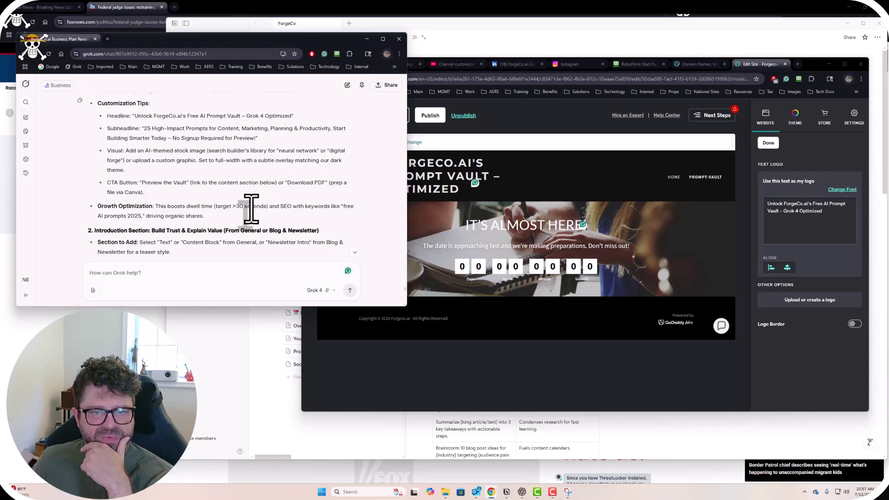
scroll(249, 206, up, 1)
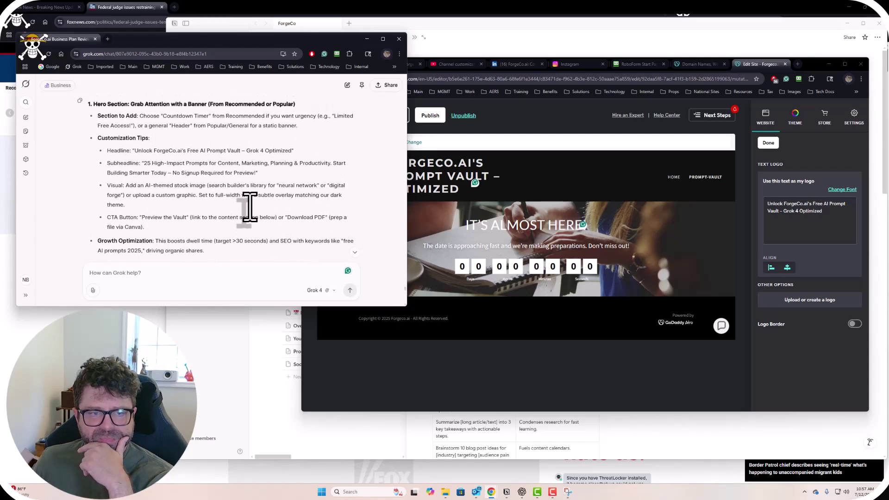
scroll(252, 213, down, 2)
scroll(250, 207, up, 1)
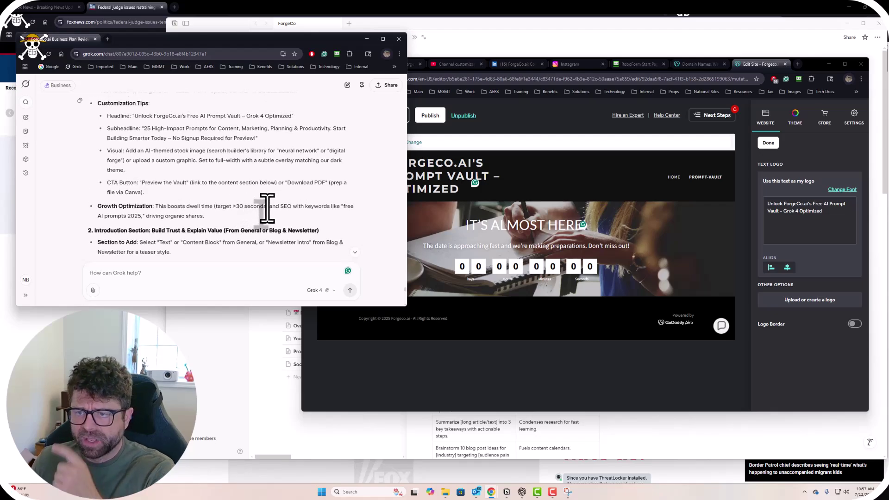
scroll(218, 204, up, 1)
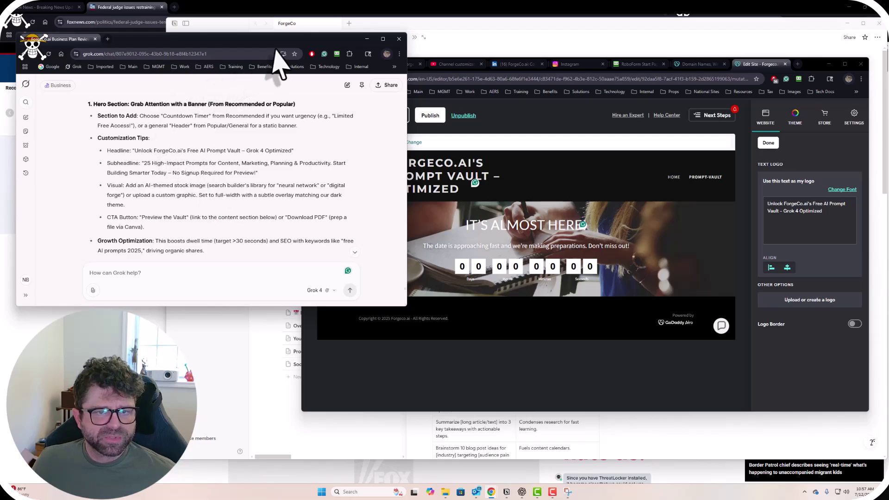
drag(262, 42, 258, 53)
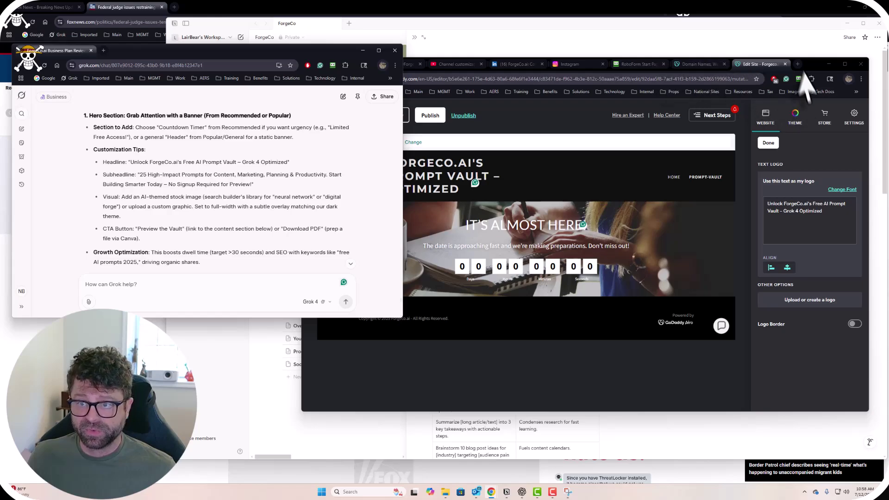
click(809, 68)
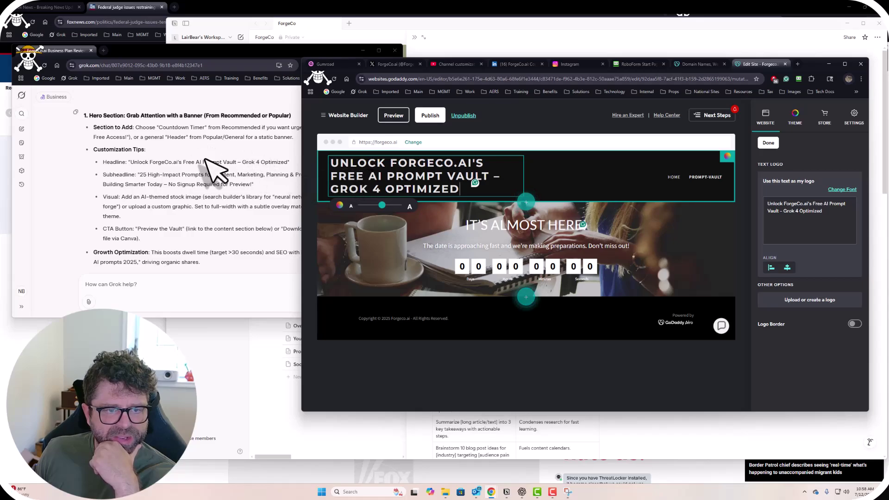
scroll(209, 172, up, 2)
scroll(208, 172, up, 1)
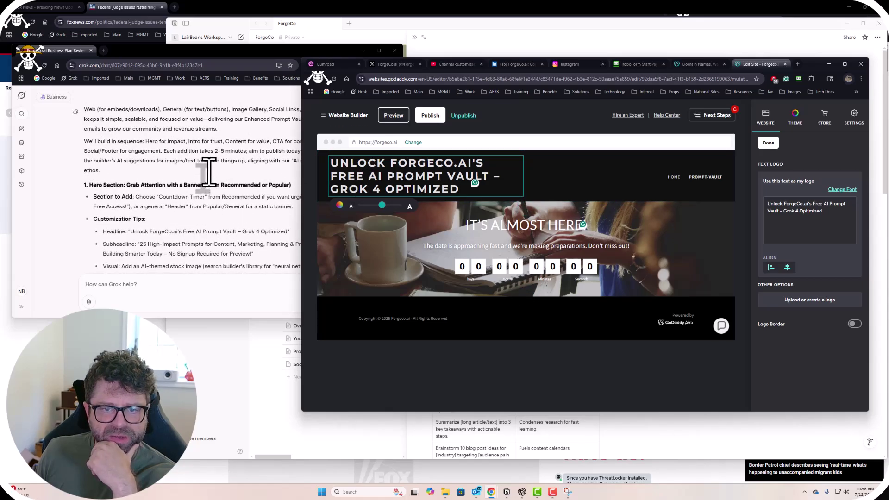
scroll(207, 173, up, 2)
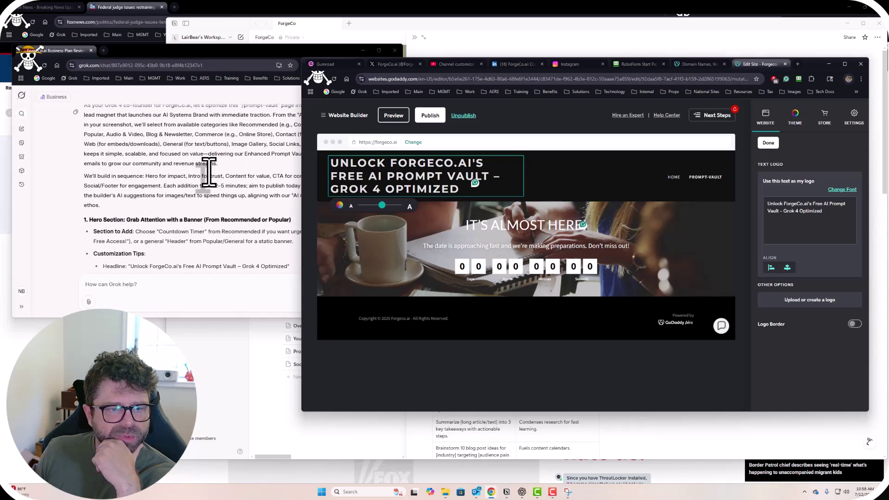
scroll(207, 173, down, 2)
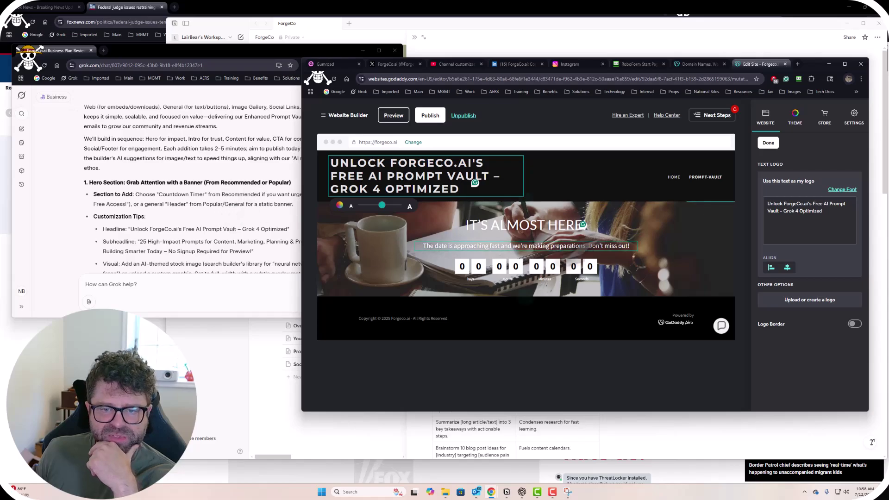
click(200, 220)
scroll(200, 229, down, 3)
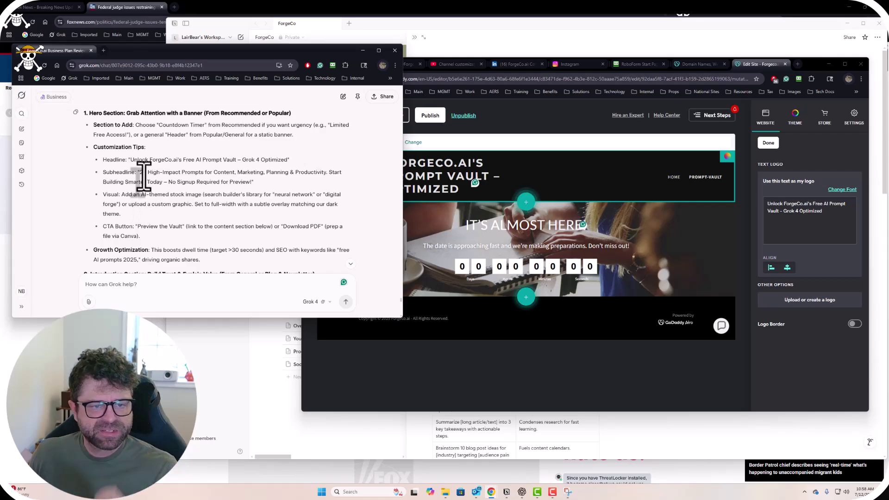
Copy Grok's subheadline, switch on the header Logo Border, and open the Promotional Banner settings.
drag(140, 172, 253, 183)
click(572, 188)
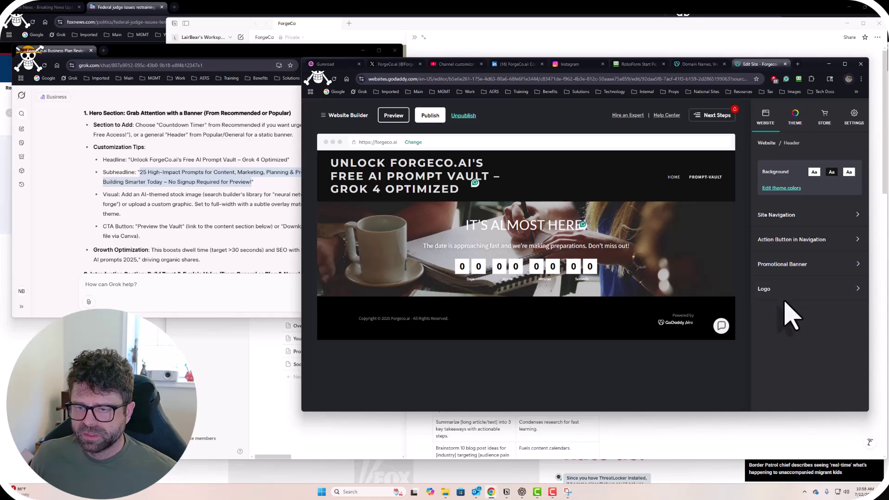
click(810, 301)
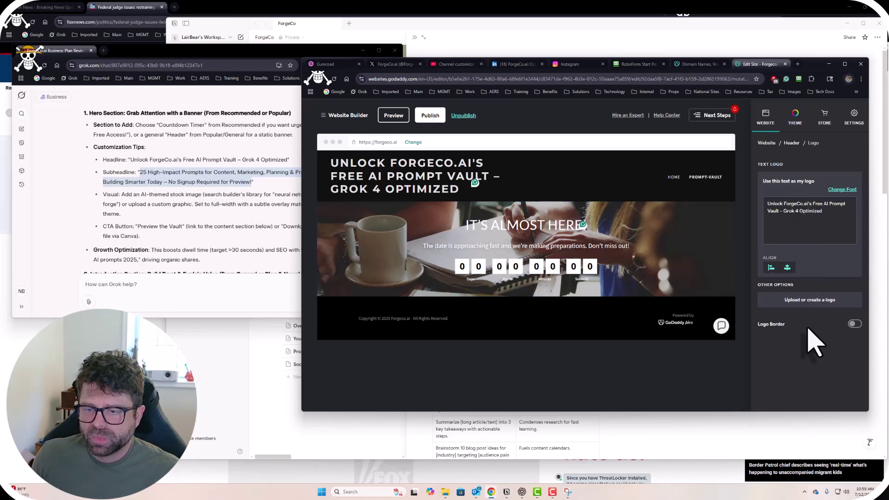
click(855, 324)
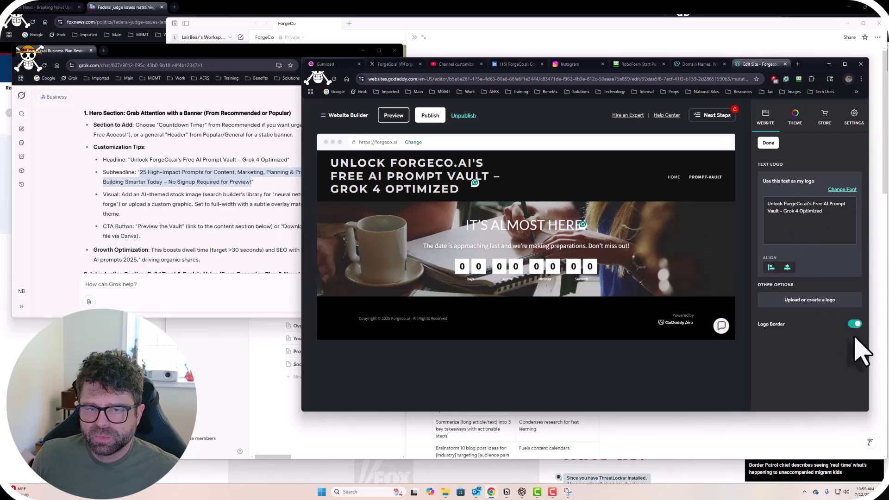
click(768, 143)
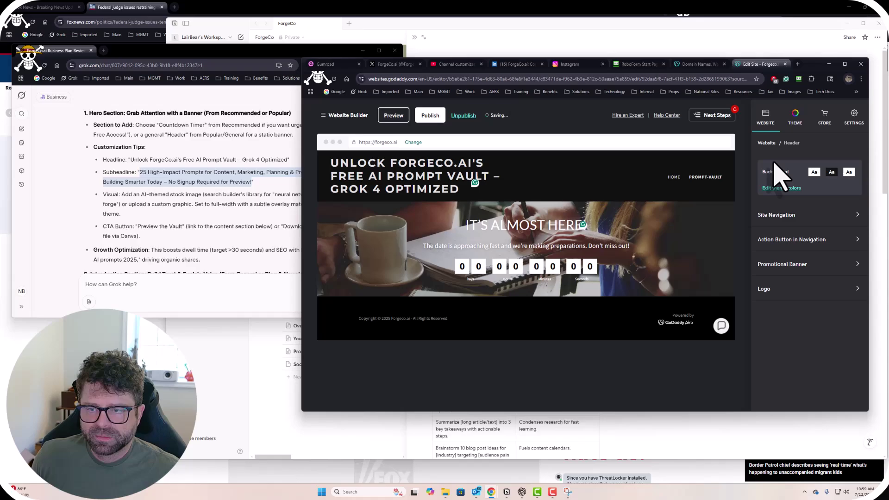
click(786, 263)
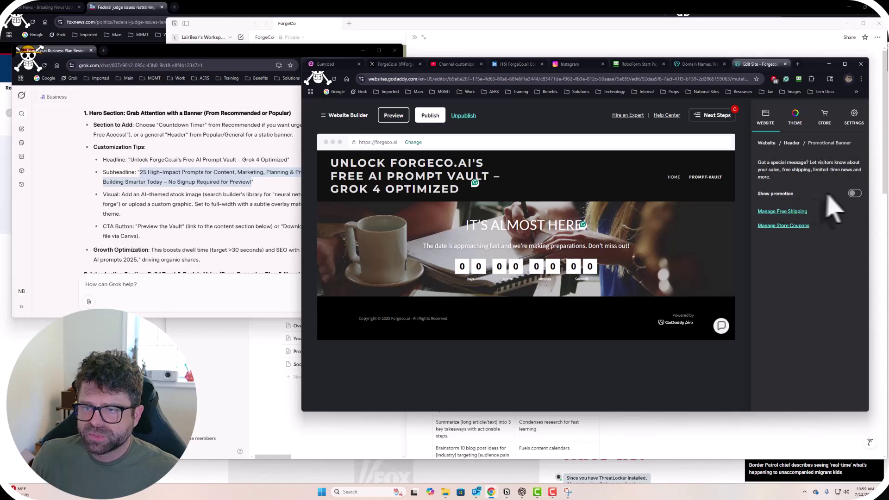
Turn on the promotion banner and copy Grok's suggested subheadline.
click(855, 194)
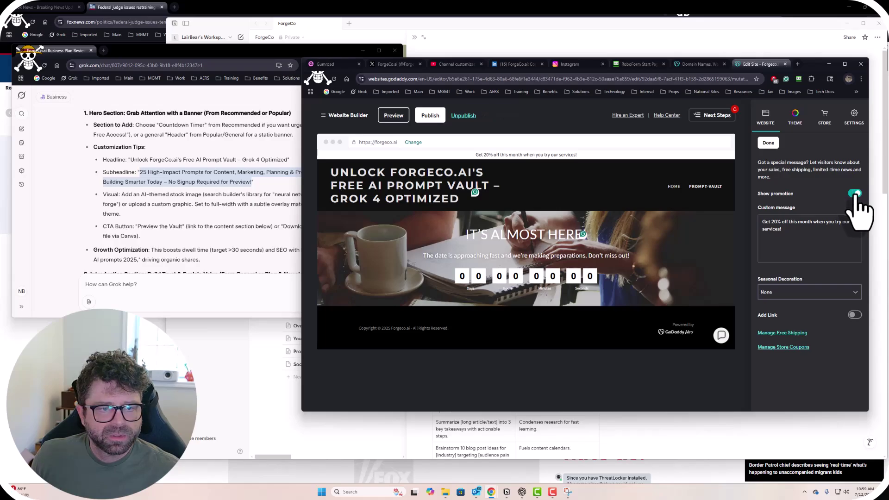
click(209, 204)
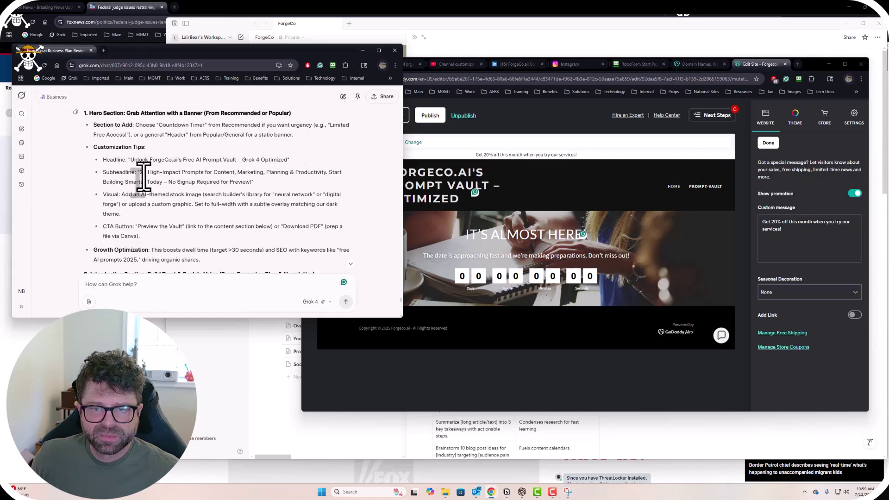
drag(140, 175, 246, 183)
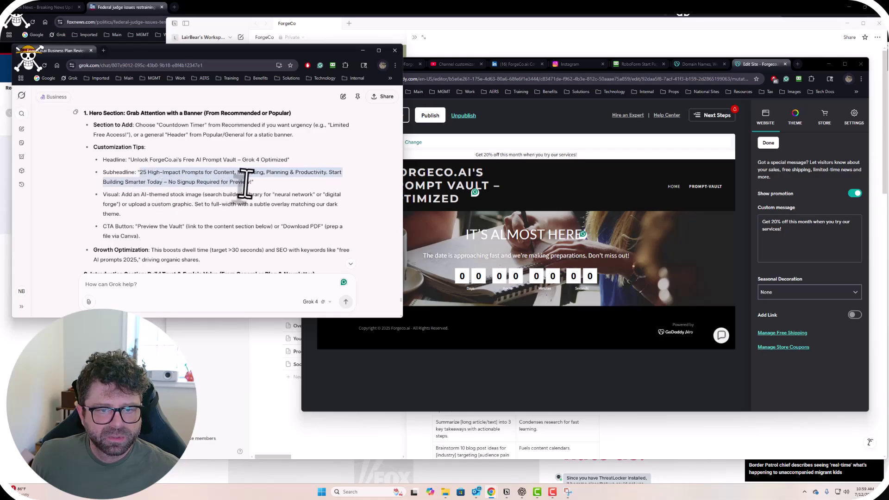
key(ctrl+c)
Paste the subheadline as the promotion message, undo it, and switch the banner off.
click(759, 244)
key(ctrl+a)
key(ctrl+v)
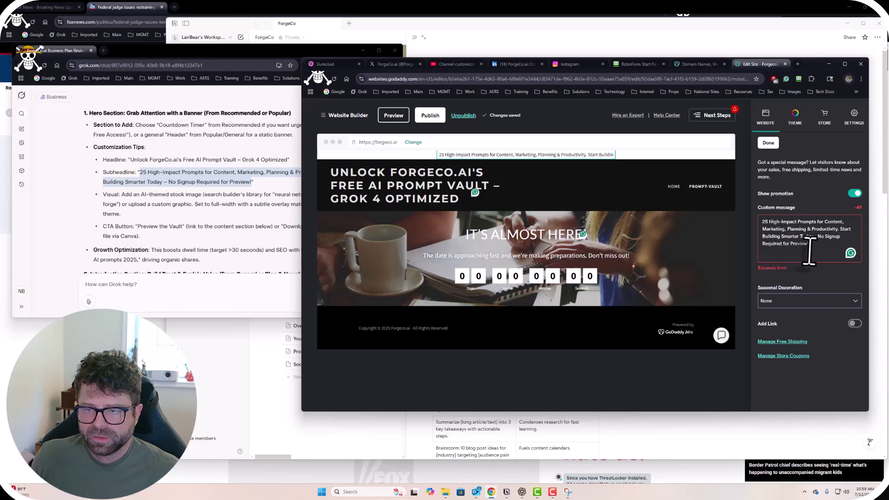
key(ctrl+z)
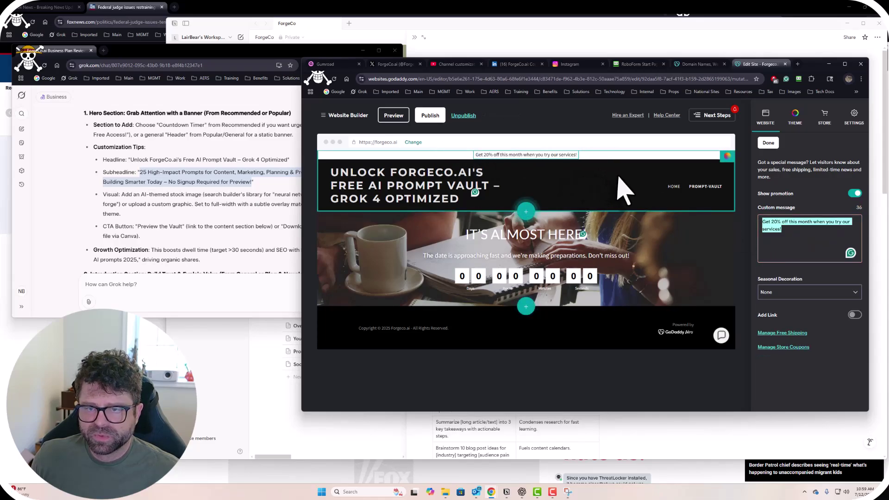
click(853, 194)
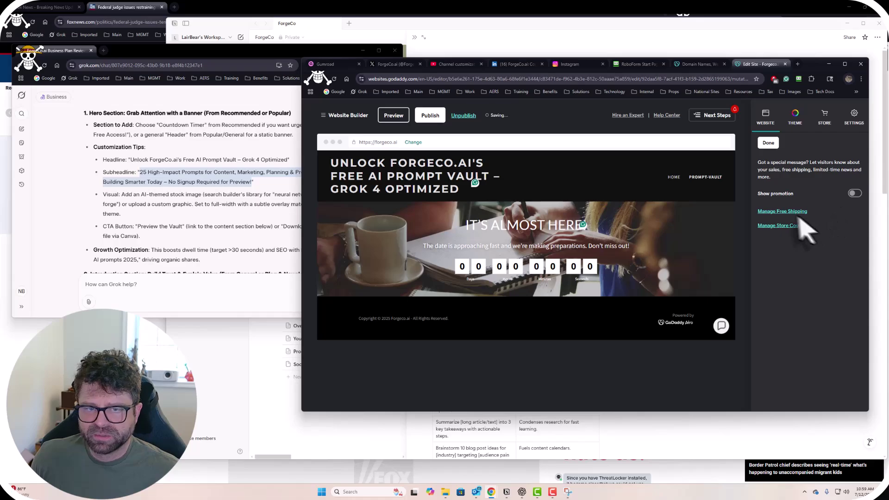
Try adding Grok's subheadline to the header logo text, then revert it to Forgeco.ai.
click(493, 194)
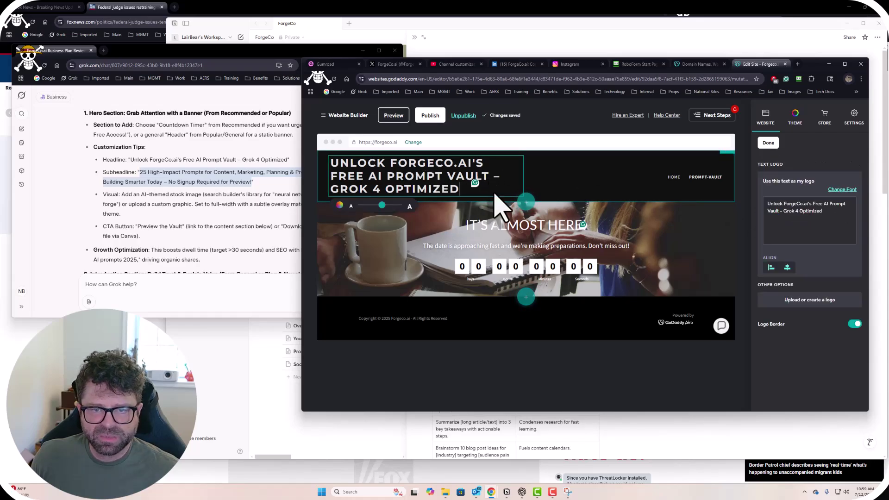
key(ctrl+v)
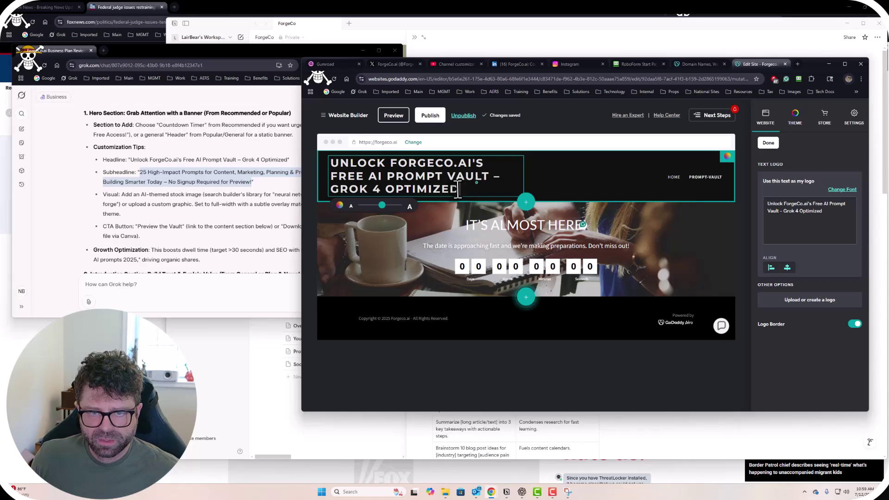
key(ctrl+v)
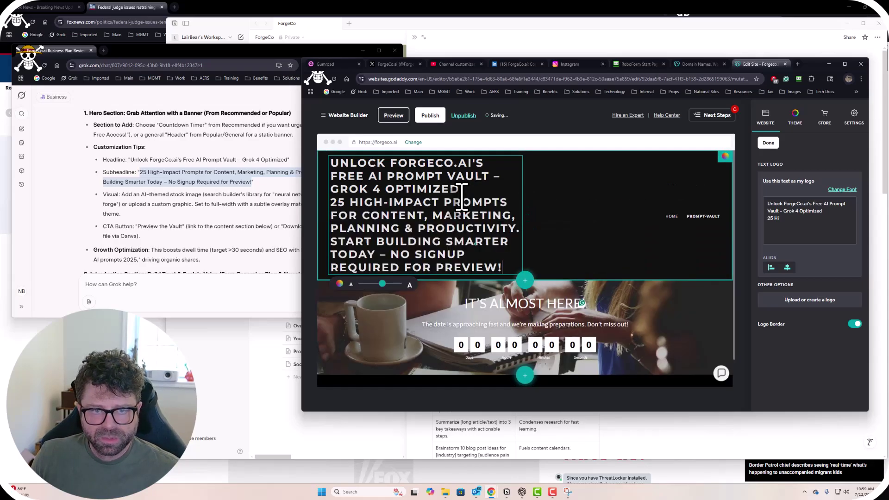
drag(502, 268, 329, 202)
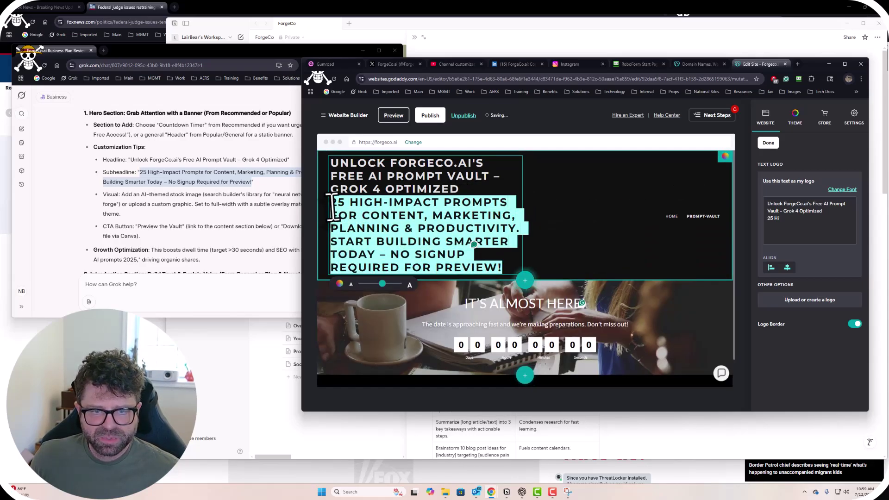
drag(382, 284, 368, 284)
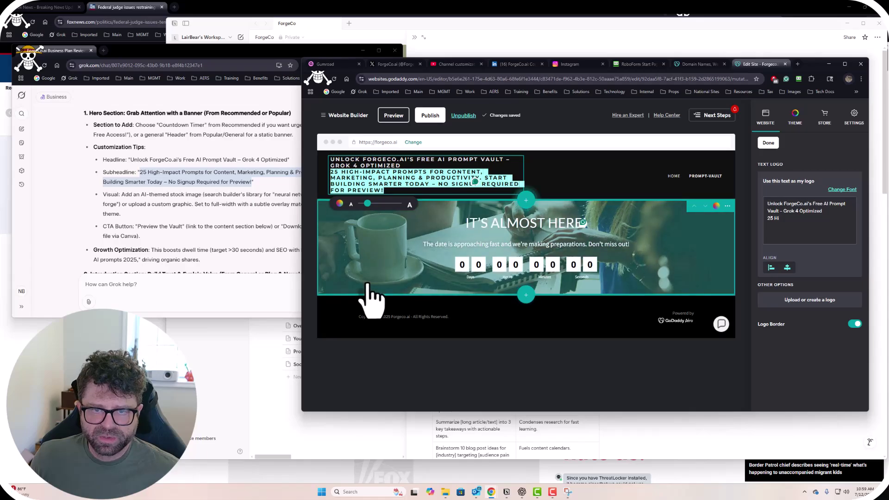
key(BackSpace)
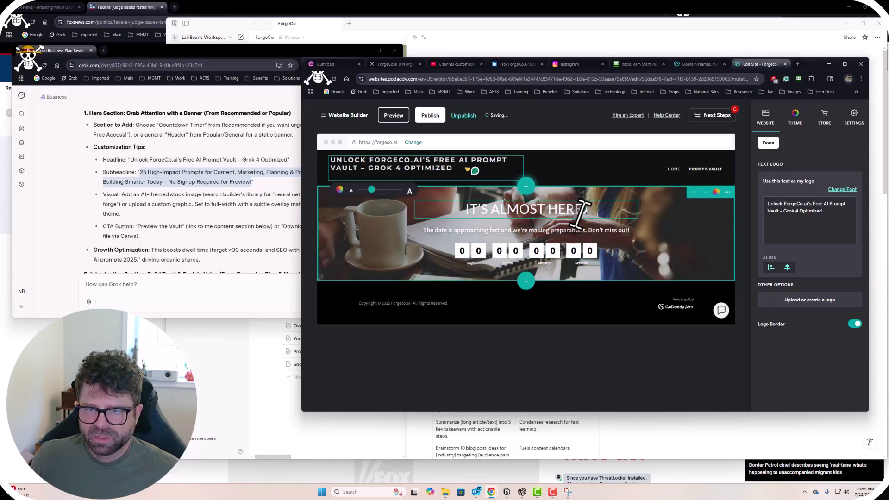
key(ctrl+z)
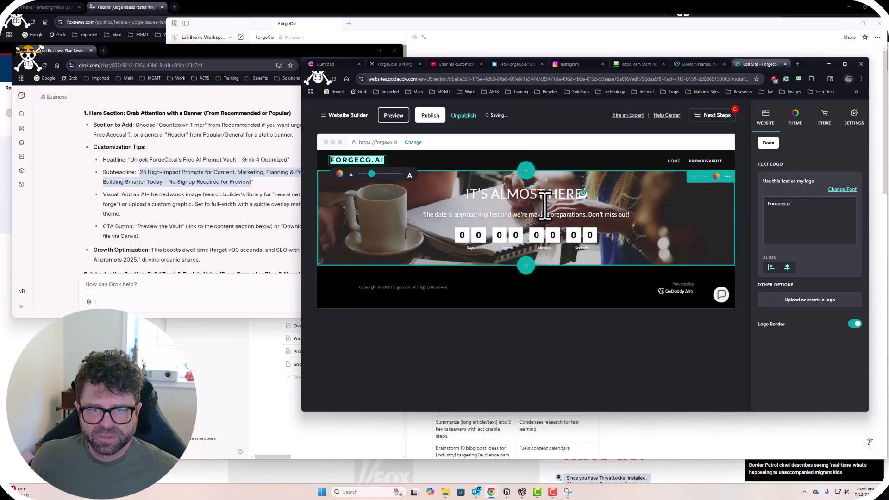
Replace the logo text with 'Unlock ForgeCo.ai's Free AI Prompt Vault – Grok 4 Optimized' at a smaller size.
click(199, 184)
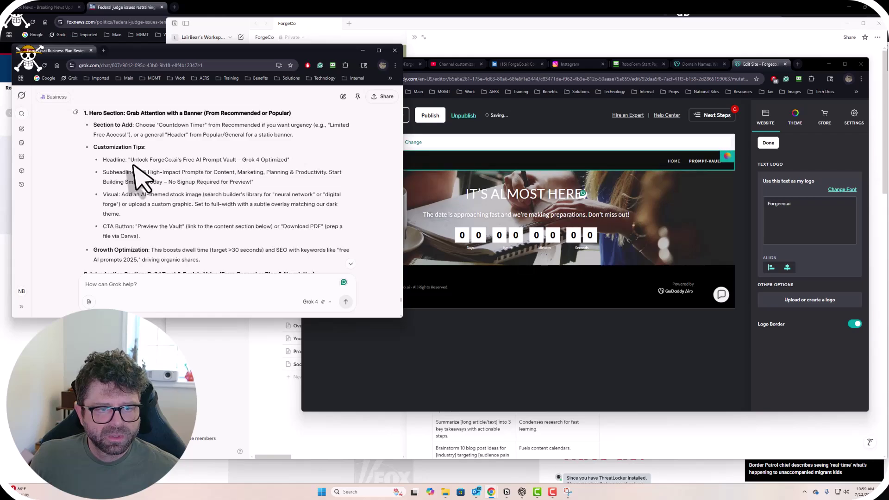
drag(130, 160, 289, 162)
key(ctrl+c)
click(462, 168)
click(361, 160)
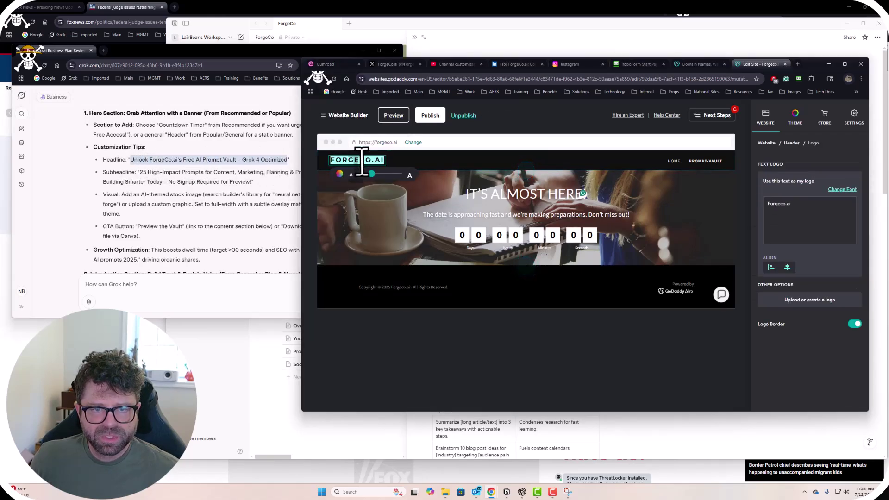
key(ctrl+v)
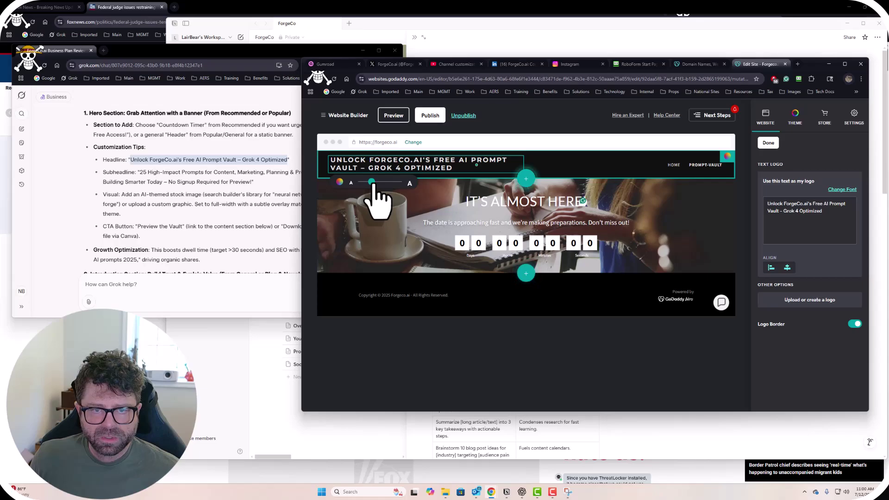
drag(387, 168, 456, 169)
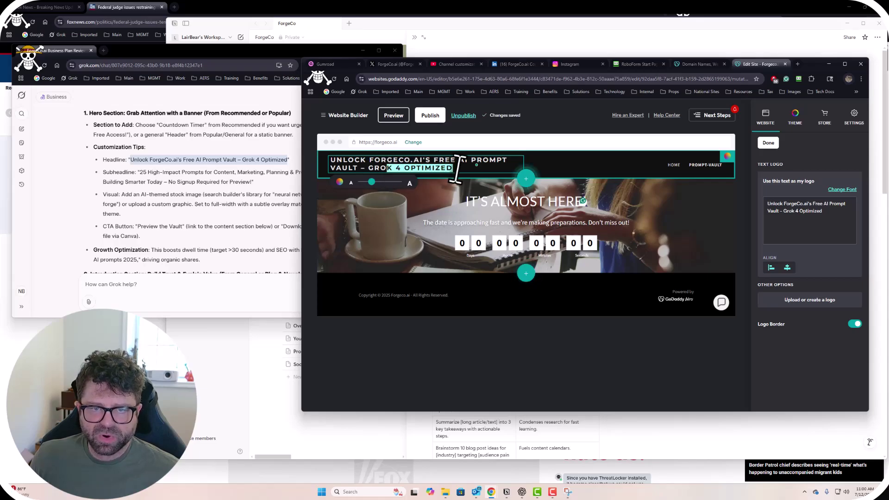
click(584, 172)
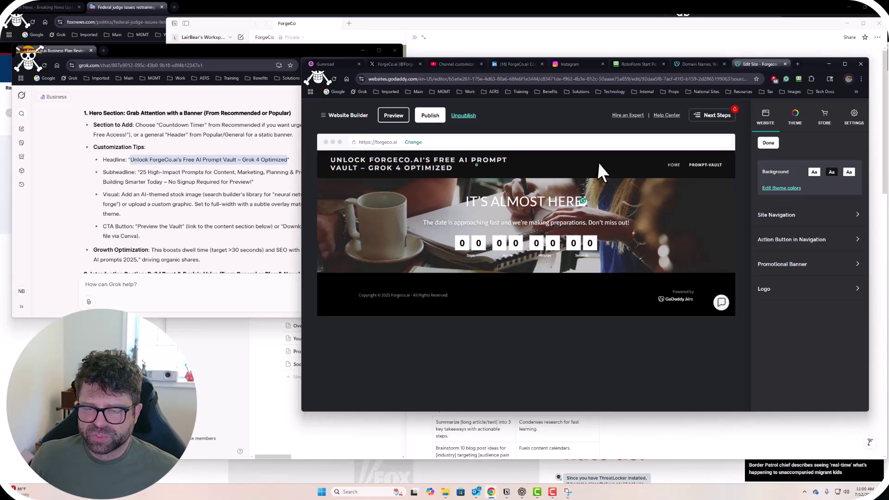
Visit the Home page, return to prompt-vault, and select Grok's suggested subheadline.
click(703, 168)
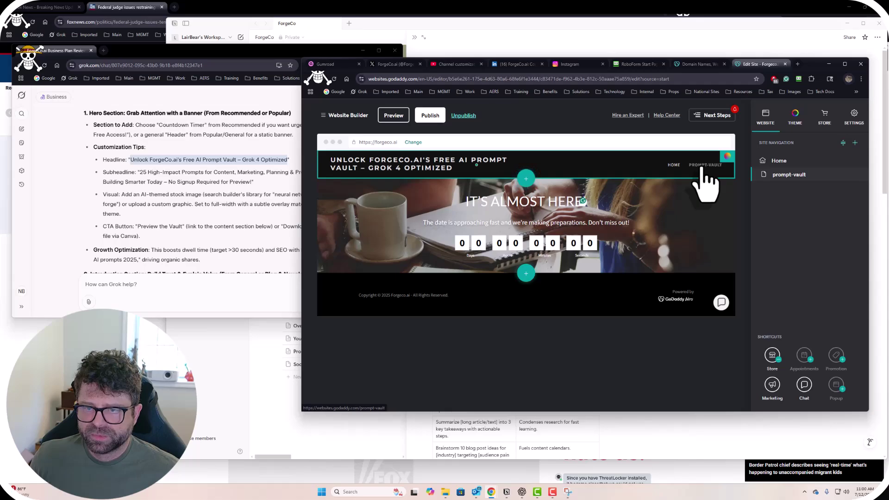
click(674, 166)
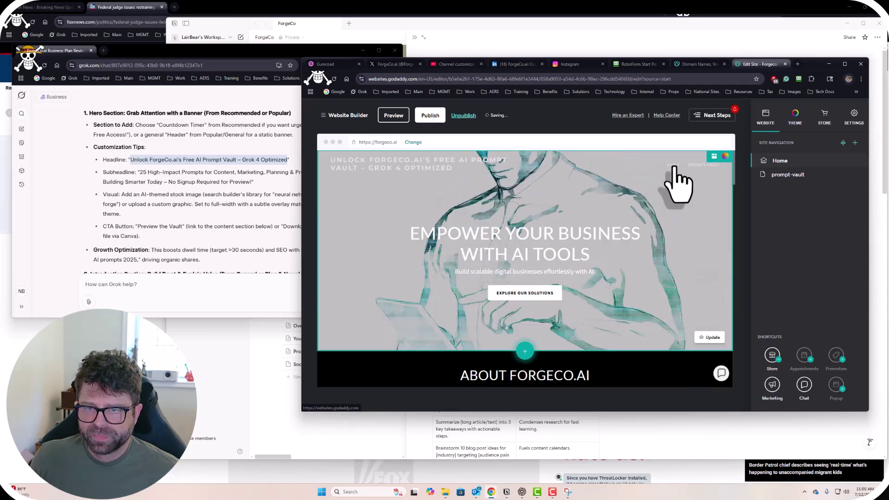
click(700, 167)
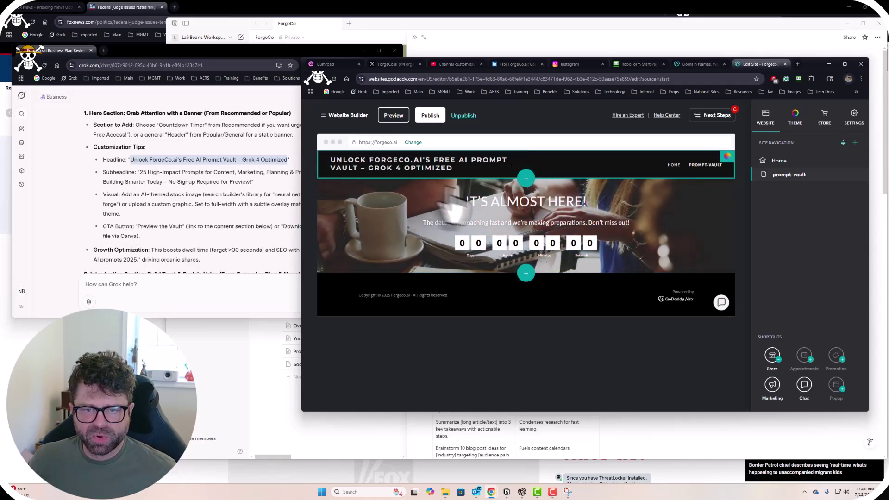
click(148, 175)
drag(141, 174, 246, 182)
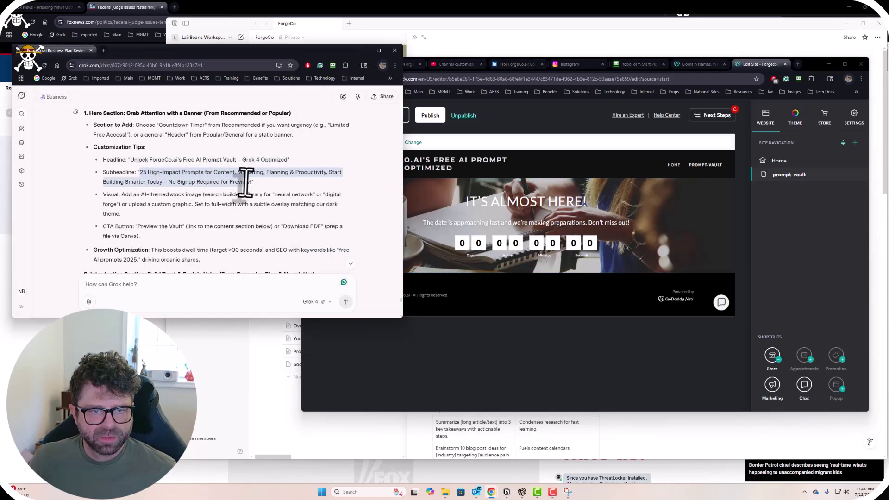
Replace the IT'S ALMOST HERE! hero heading with the '25 High-Impact Prompts…' subheadline.
key(ctrl+c)
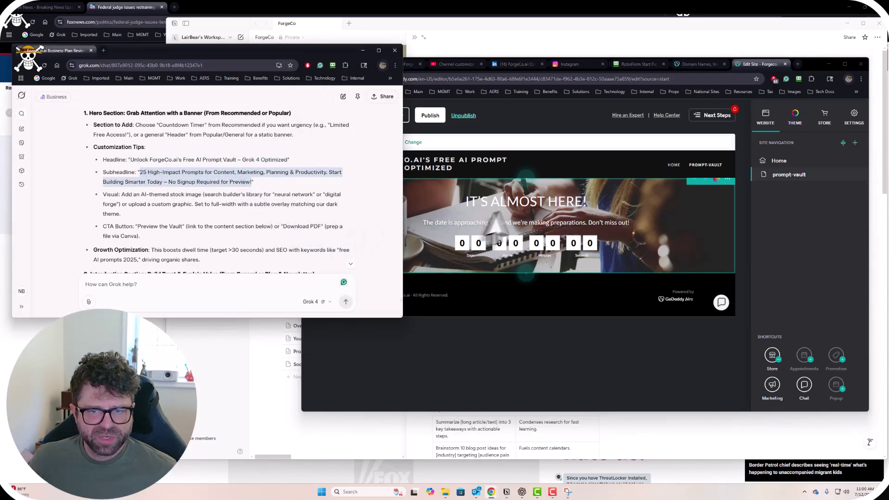
click(510, 203)
triple_click(510, 202)
key(ctrl+v)
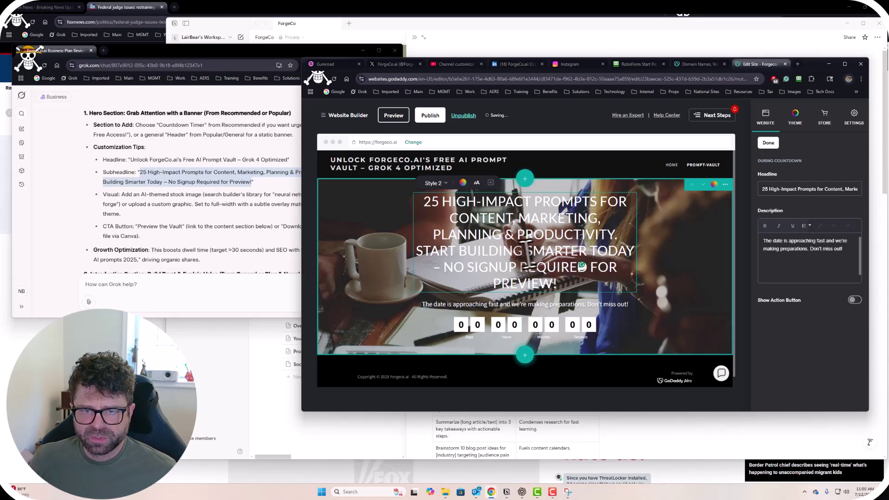
triple_click(509, 251)
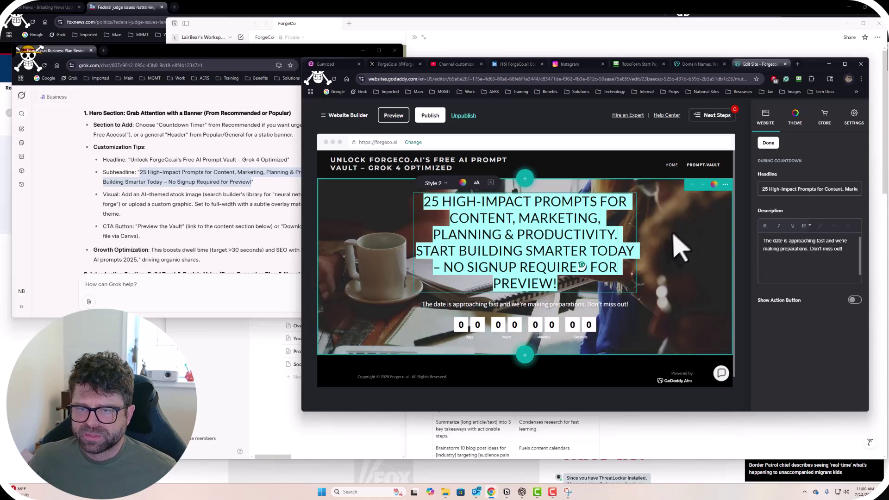
Give the hero section a dark navy colour from the suggested colours.
click(714, 184)
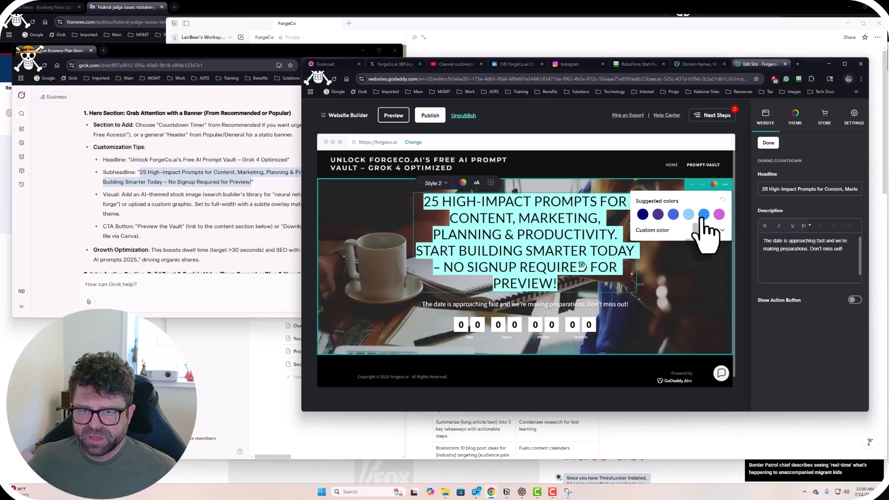
click(704, 216)
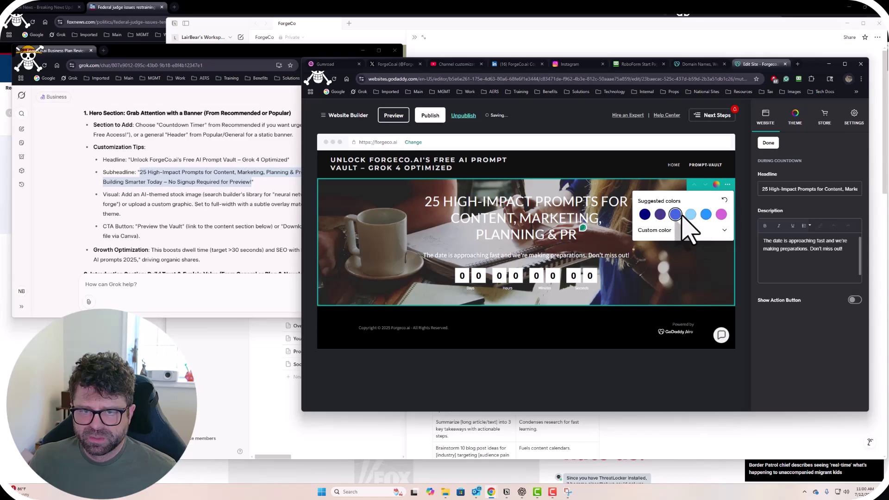
click(659, 215)
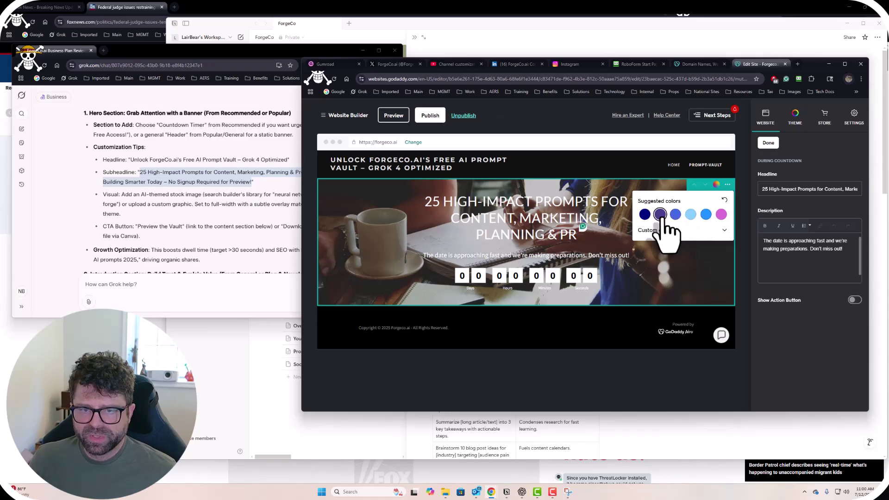
click(646, 216)
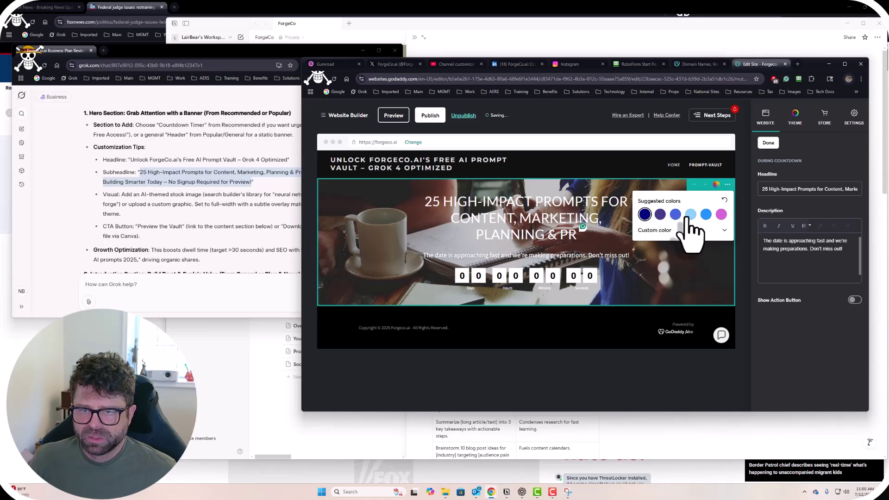
click(708, 264)
Select the word MARKETING in the hero heading while checking the Grok chat.
click(552, 214)
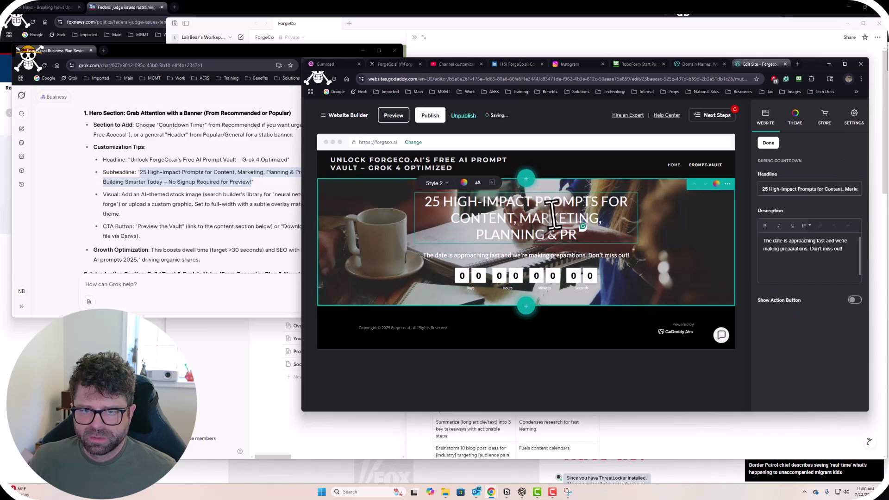
double_click(552, 214)
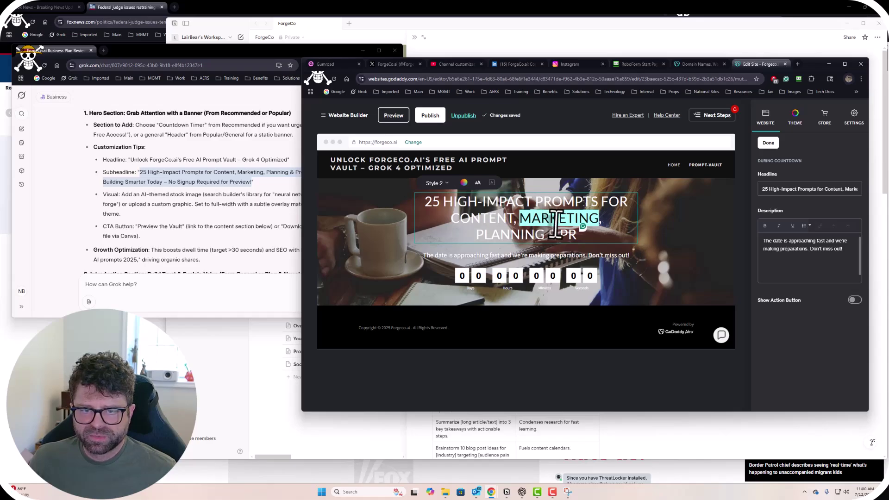
click(296, 194)
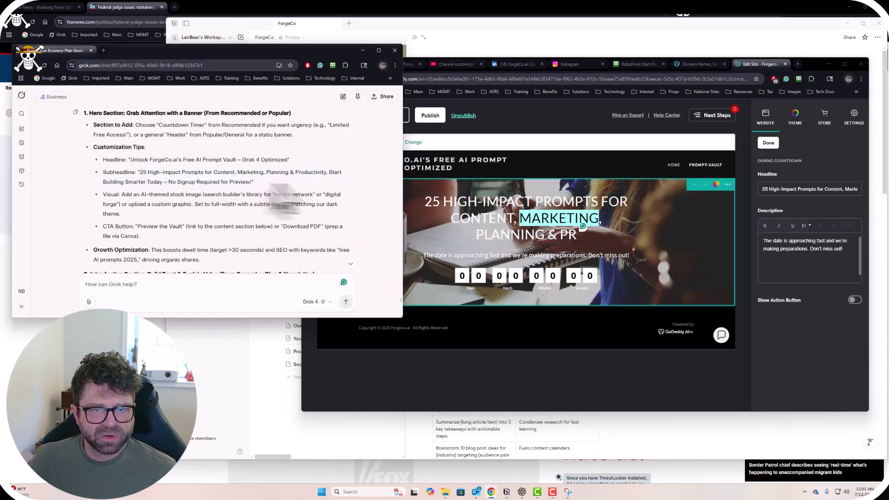
click(540, 240)
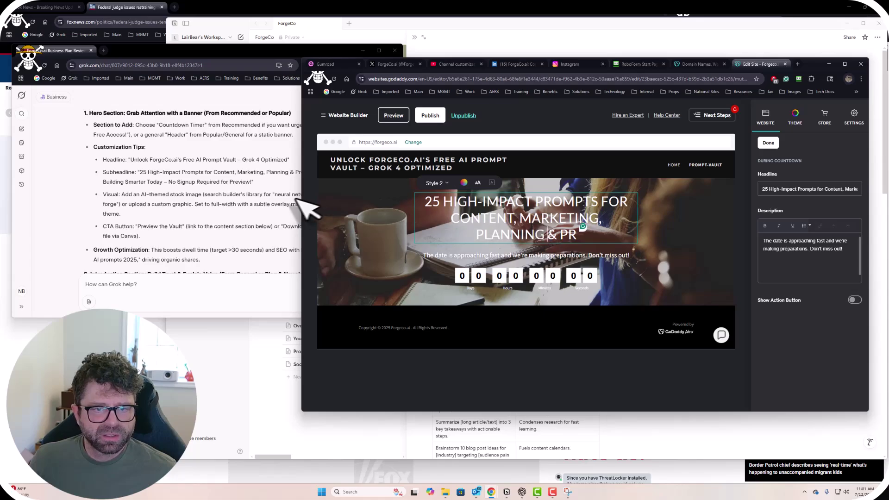
click(274, 199)
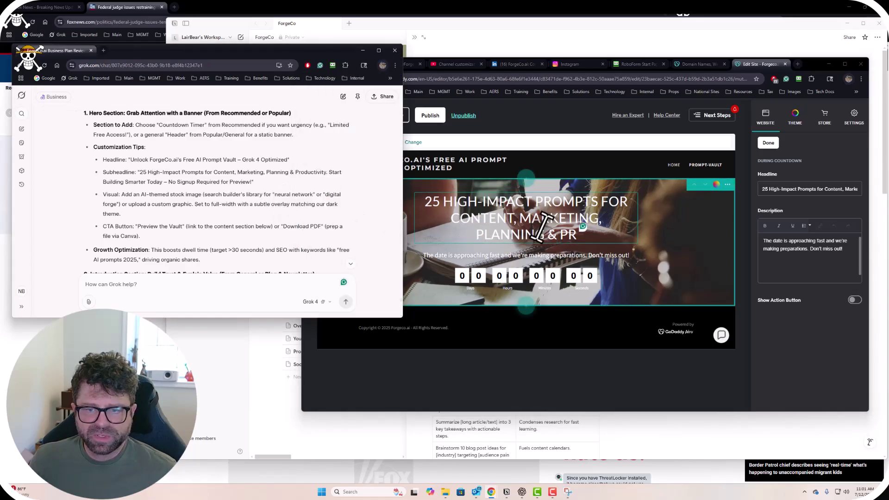
click(559, 236)
Set the hero headline size to S.
triple_click(559, 236)
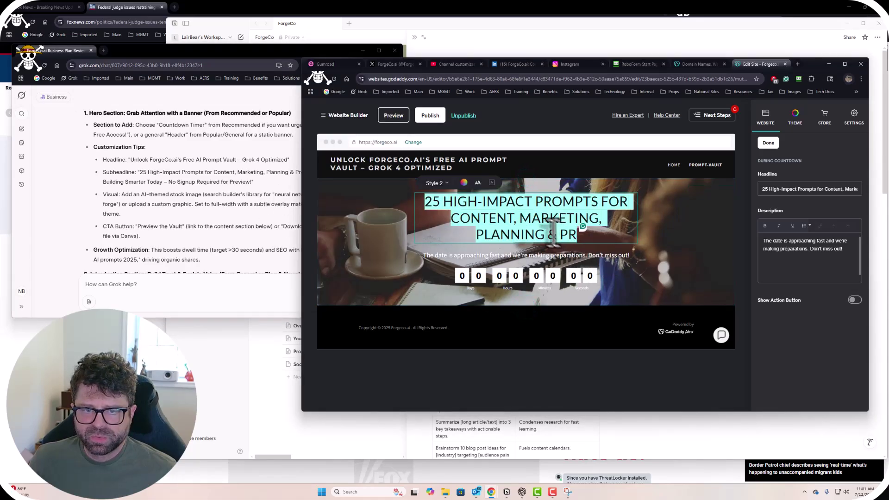
click(478, 183)
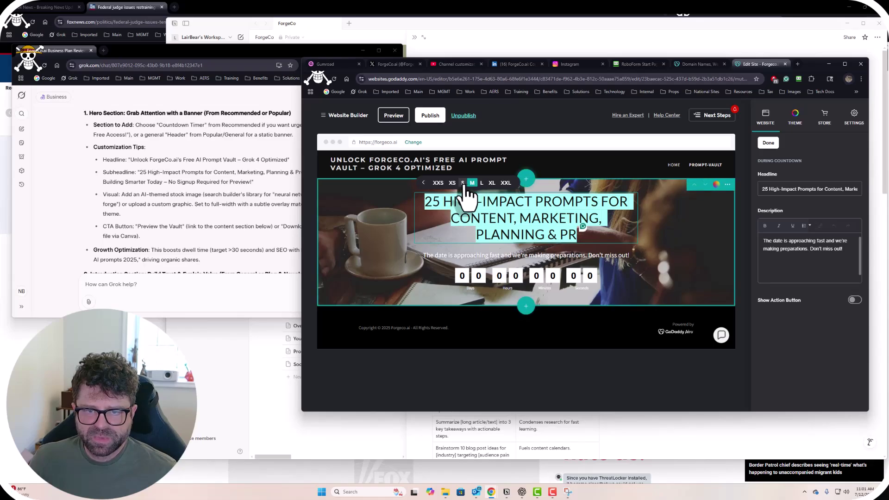
click(463, 183)
click(537, 209)
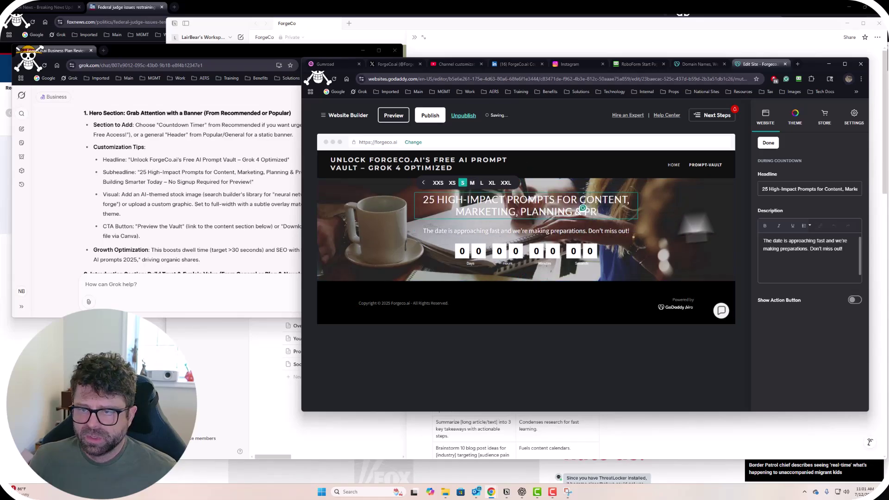
Paste Grok's 'Unlock ForgeCo.ai's Free AI Prompt Vault – Grok 4 Optimized' into the Headline field.
click(811, 190)
triple_click(811, 190)
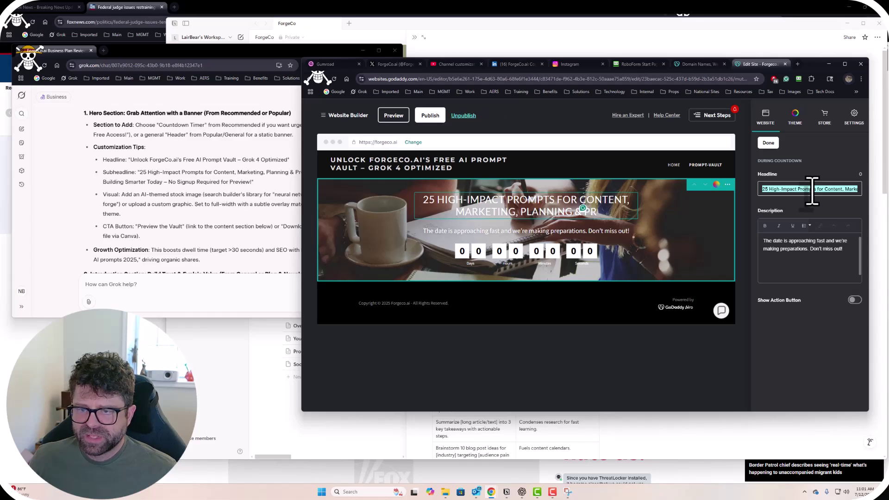
click(132, 163)
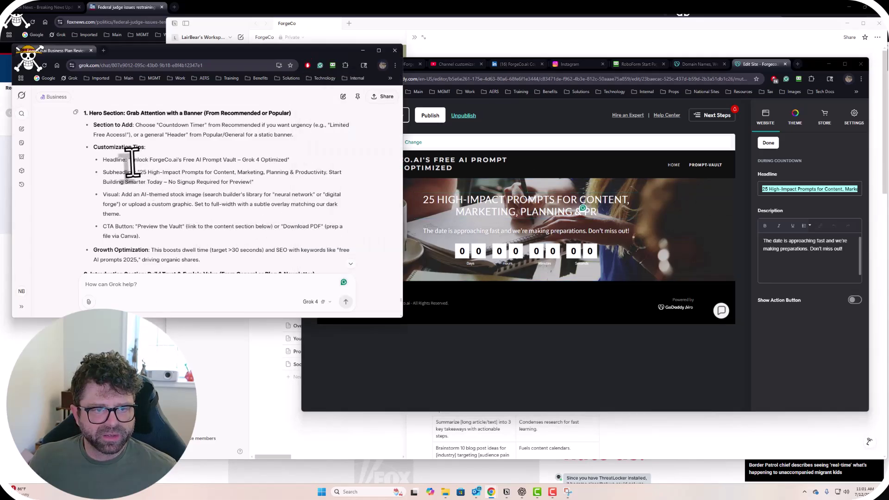
drag(133, 161, 287, 160)
key(ctrl+c)
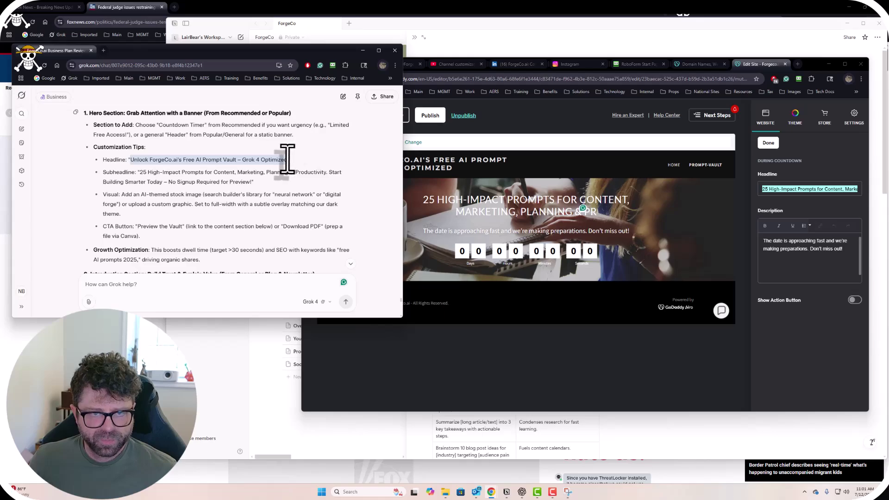
click(805, 190)
key(ctrl+v)
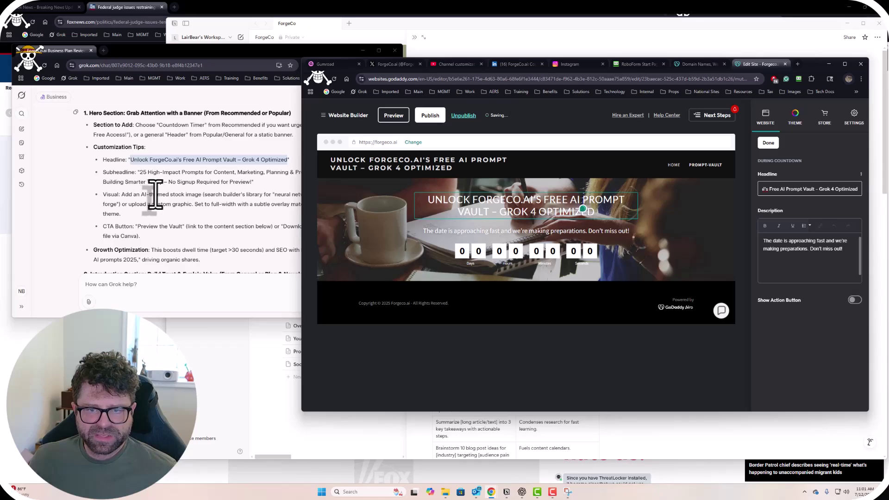
Replace the hero description with '25 High-Impact Prompts for Content, Marketing, Planning & Productivity…'.
drag(139, 173, 253, 186)
key(ctrl+c)
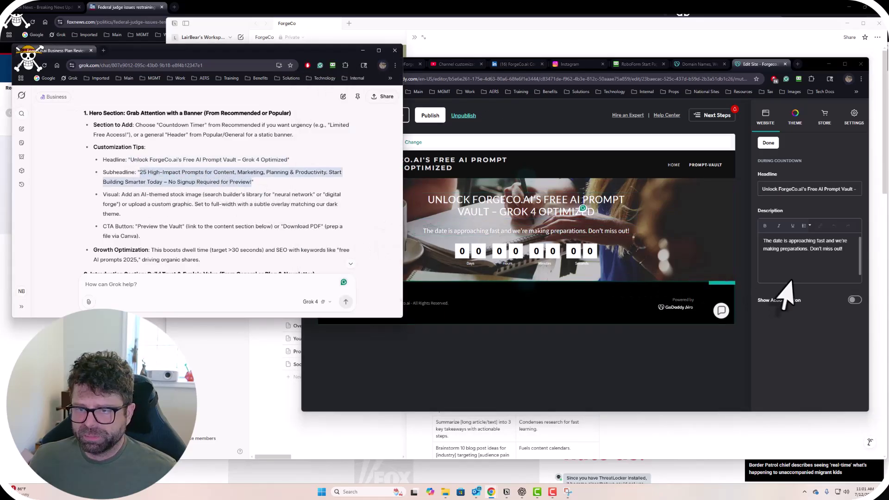
drag(843, 250, 762, 240)
key(ctrl+v)
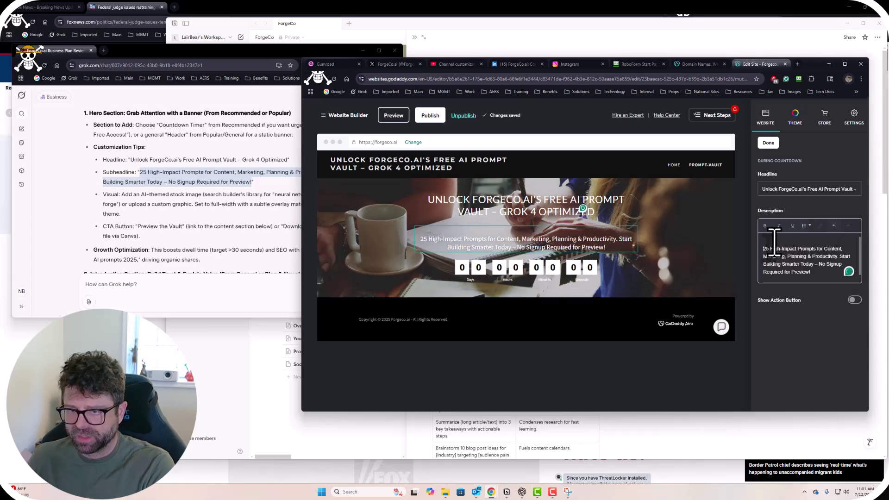
Open the header logo text for editing.
scroll(760, 243, up, 1)
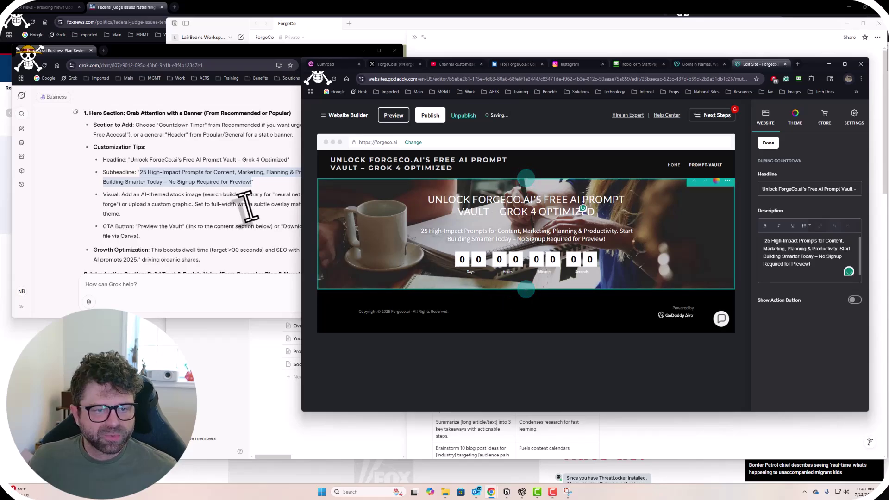
click(173, 194)
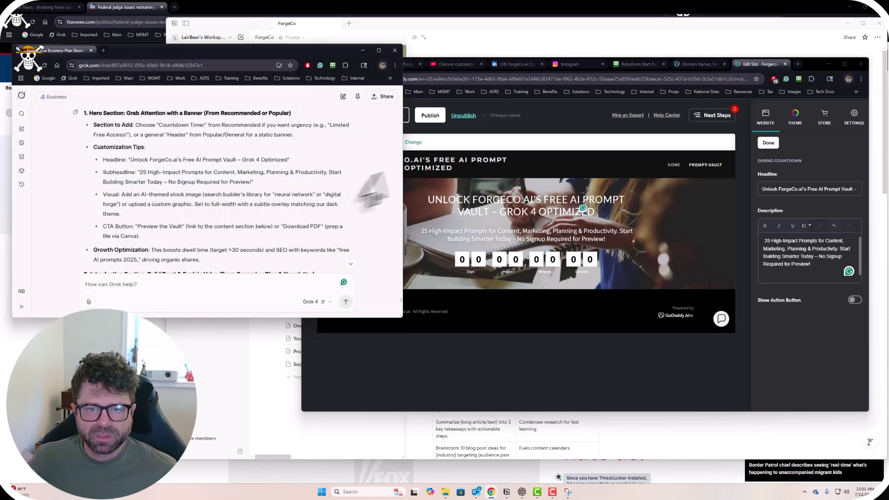
click(431, 165)
click(431, 166)
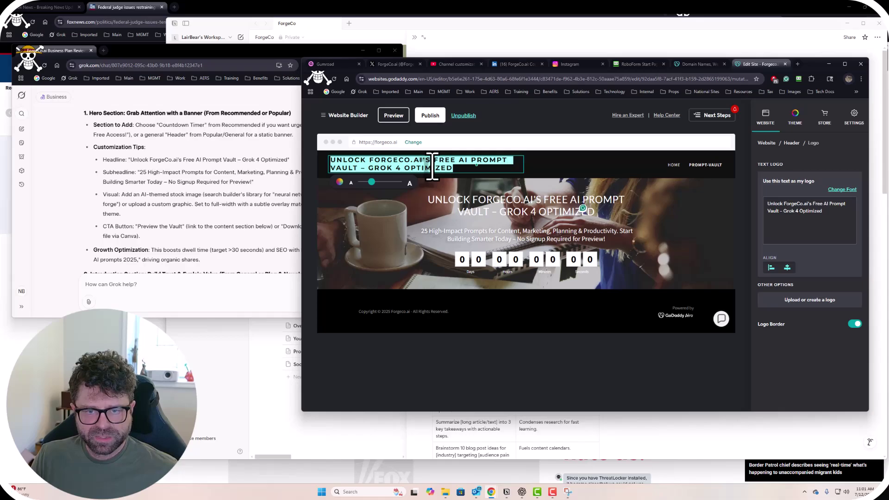
Retype the header logo as Forgeco.ai and enlarge it.
text(Forgeco.ai)
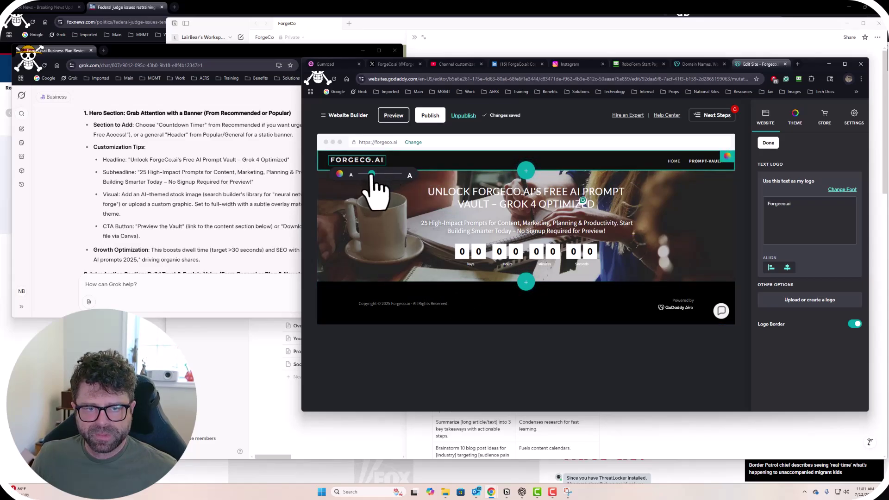
drag(371, 176, 386, 180)
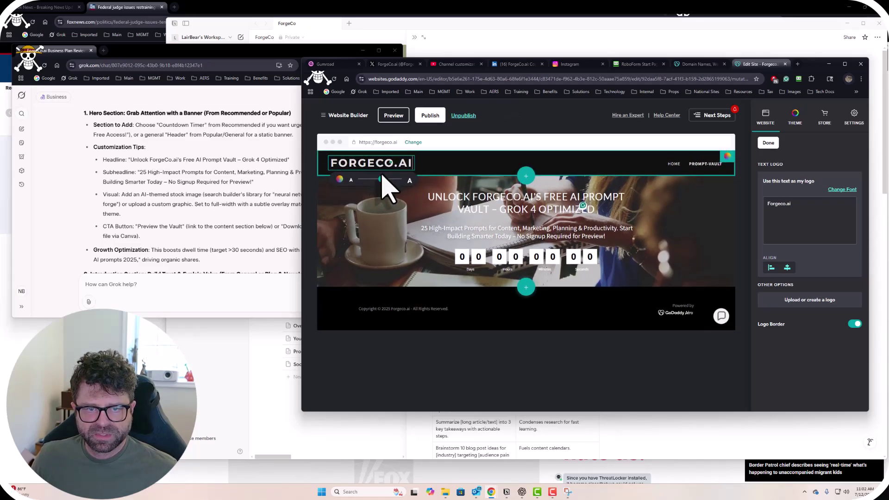
click(463, 368)
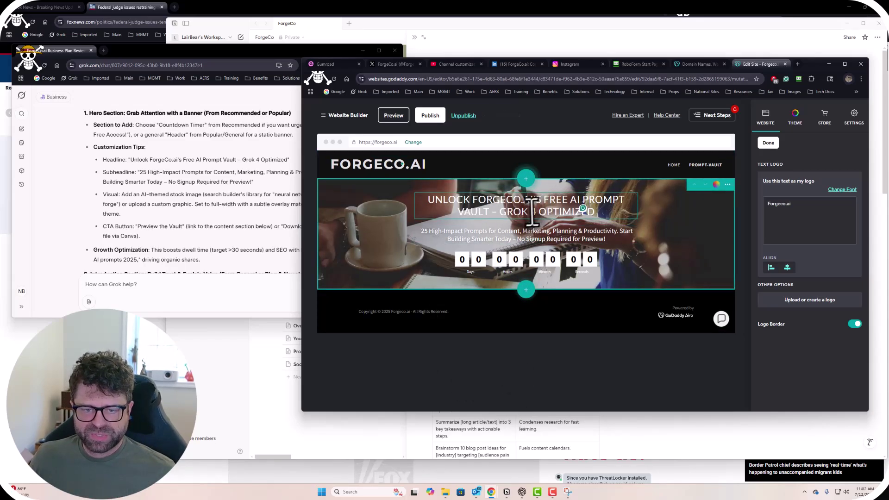
Open the Select a logo library via 'Upload or create a logo'.
click(197, 184)
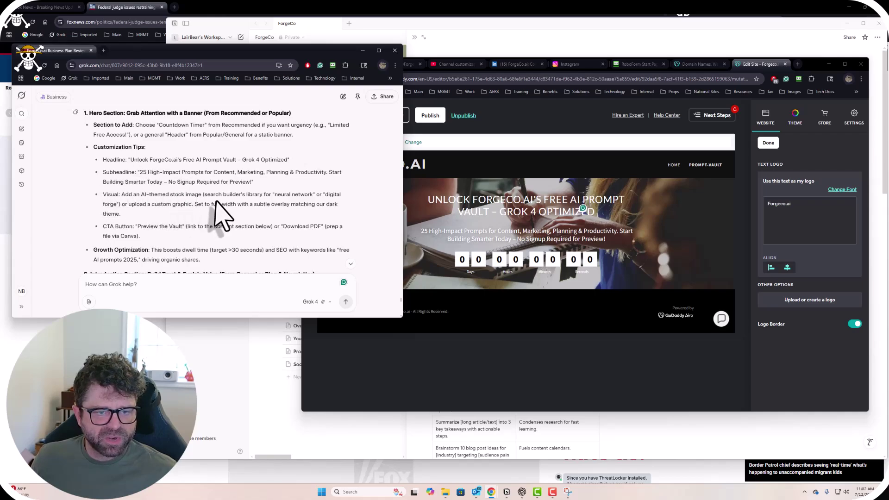
drag(204, 195, 312, 198)
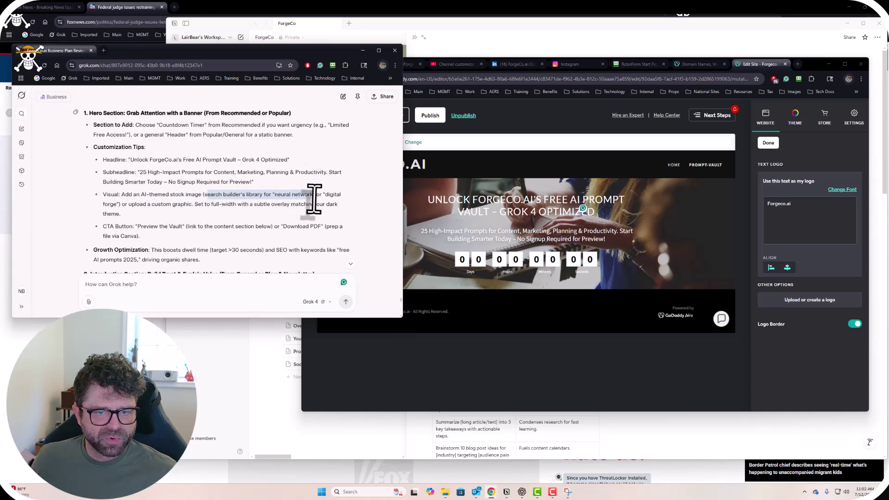
click(282, 208)
click(638, 408)
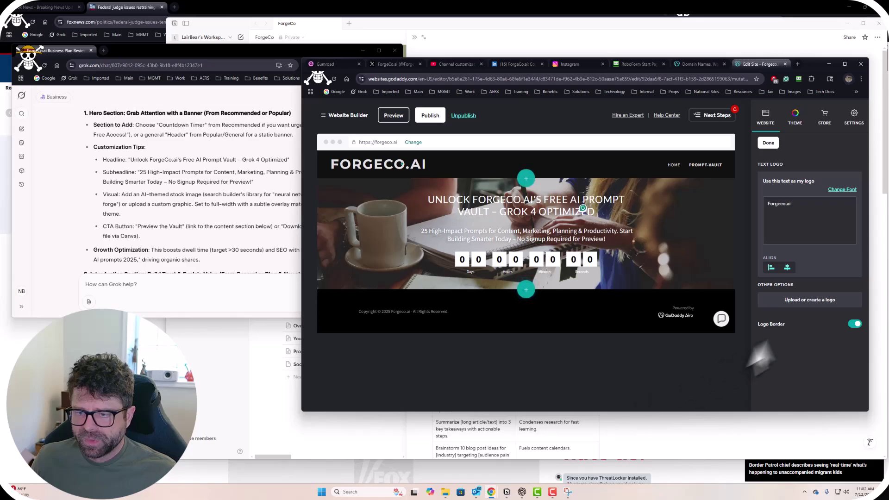
click(802, 301)
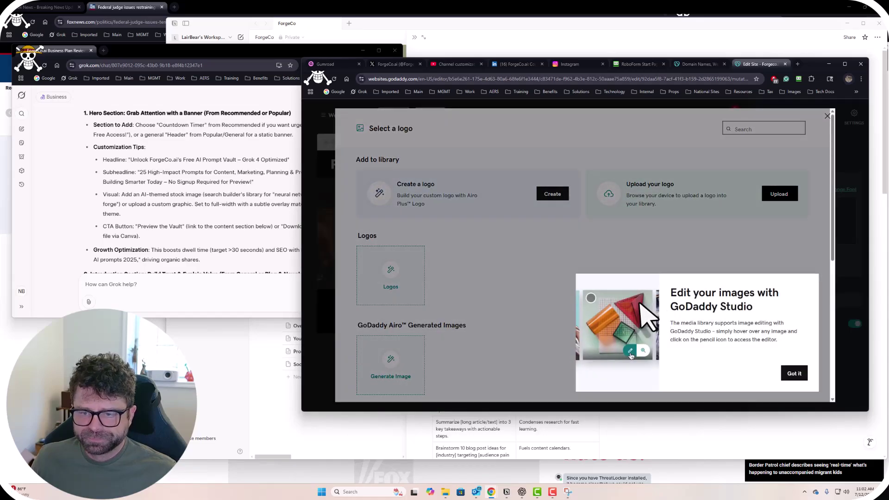
Start a new Airo logo and copy the phrase 'digital forge' from the Grok chat.
click(792, 373)
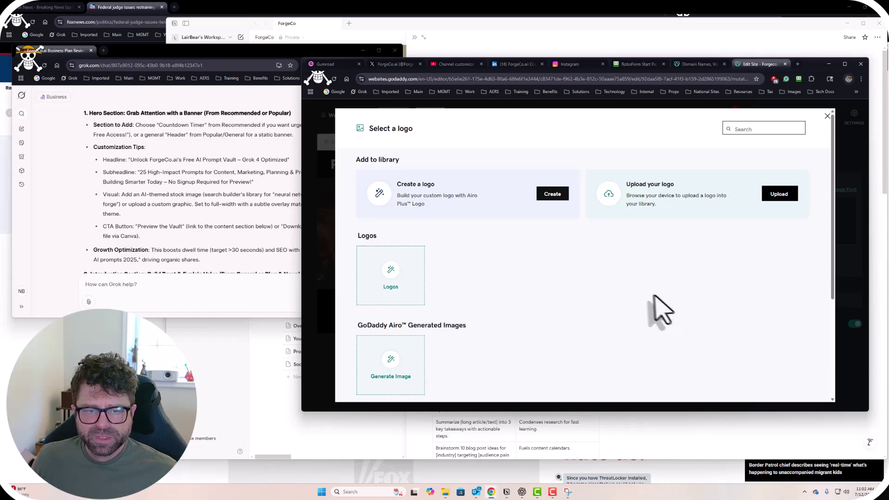
click(555, 197)
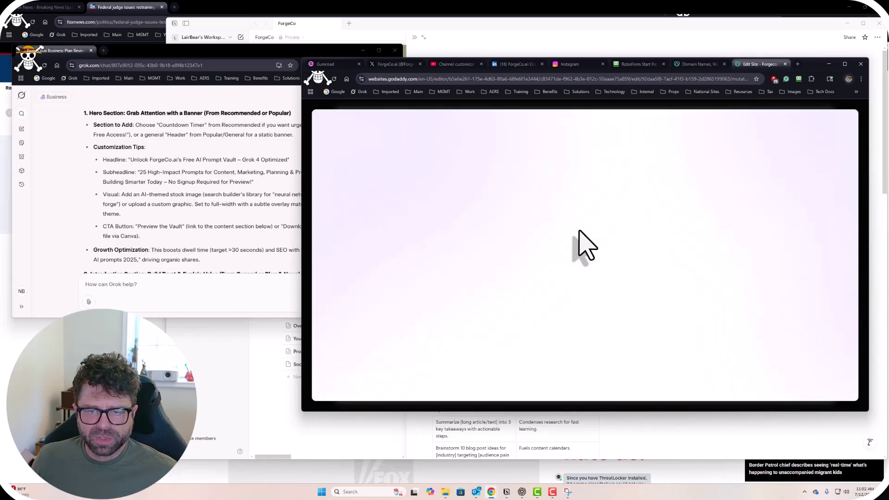
click(185, 197)
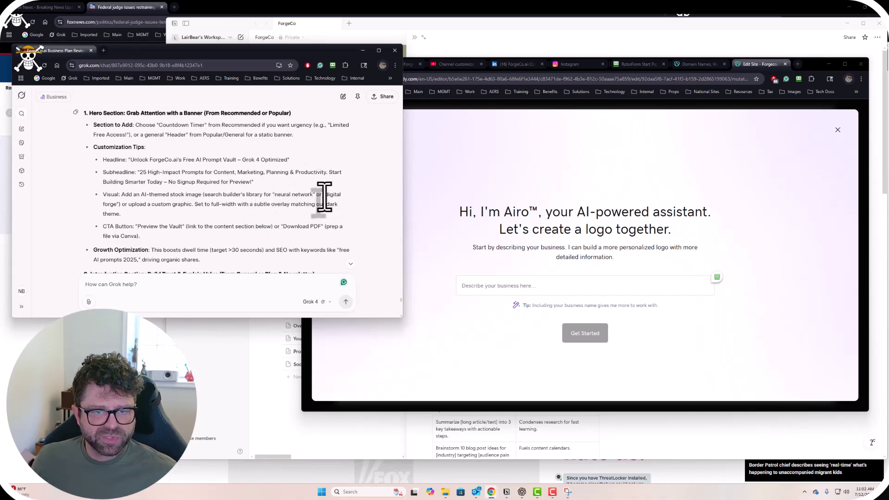
drag(323, 194, 124, 205)
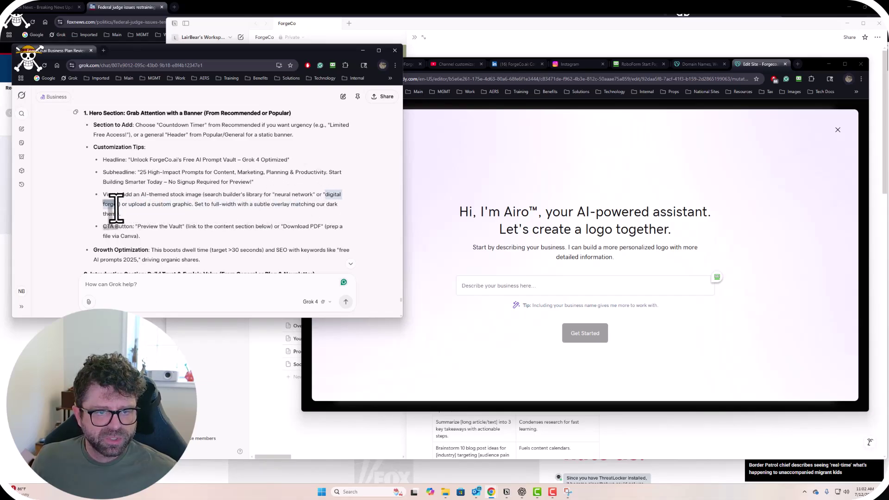
key(ctrl+c)
Enter 'digital forge' as the business description and generate logo ideas.
click(566, 284)
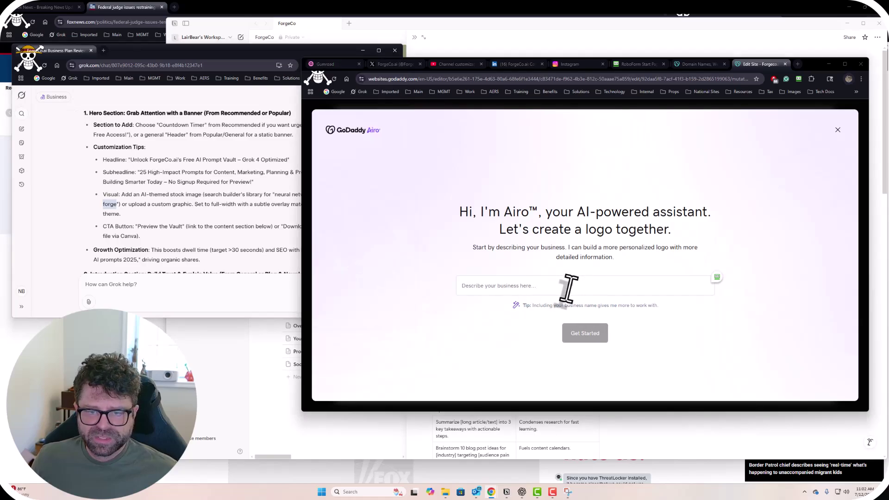
key(ctrl+v)
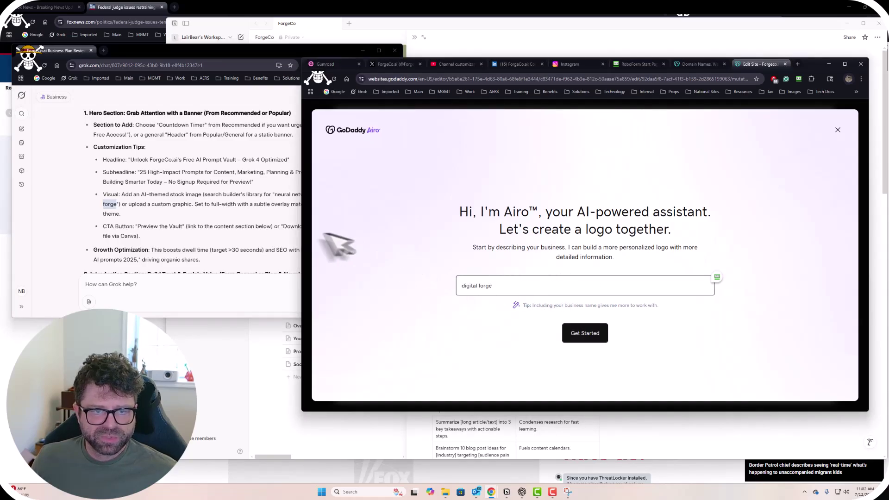
click(277, 234)
click(509, 285)
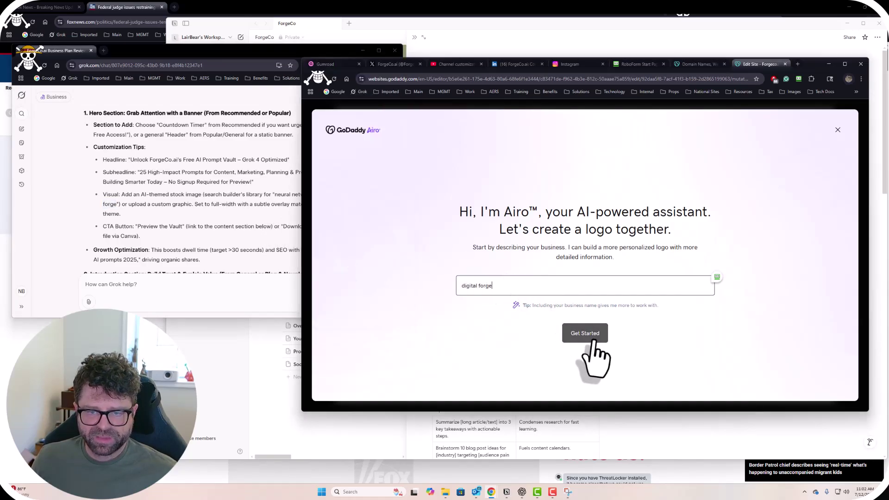
click(588, 334)
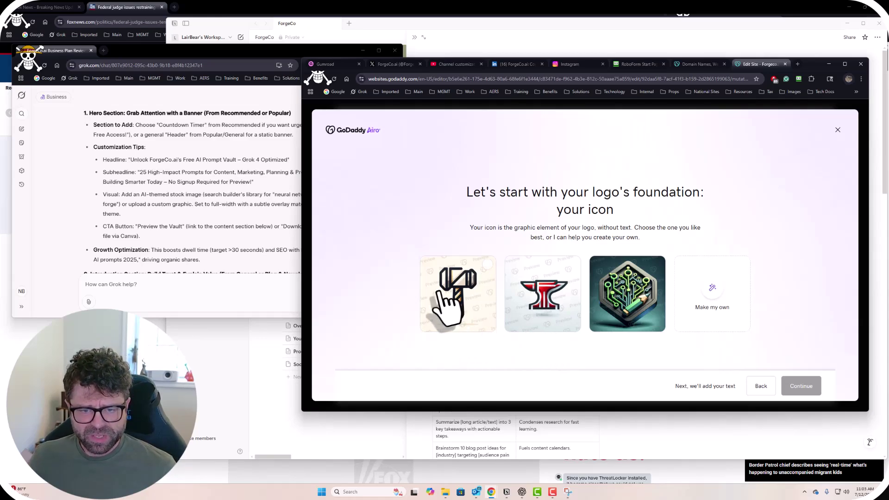
Choose the hammer icon and continue to the logo text step.
click(484, 275)
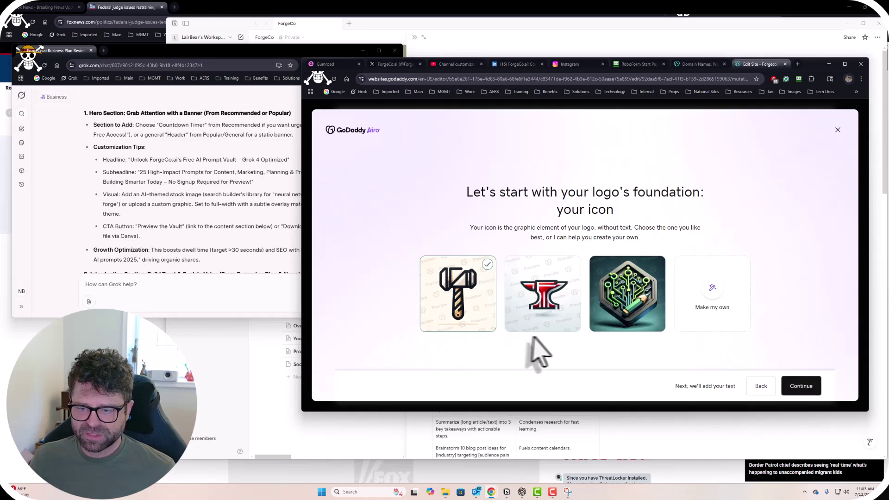
click(801, 385)
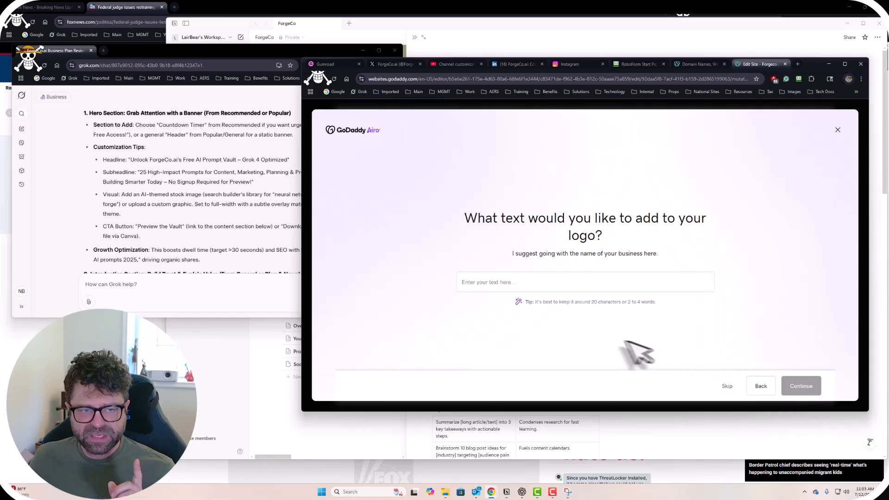
Open the Pictures folder in File Explorer showing files as medium thumbnails.
click(446, 492)
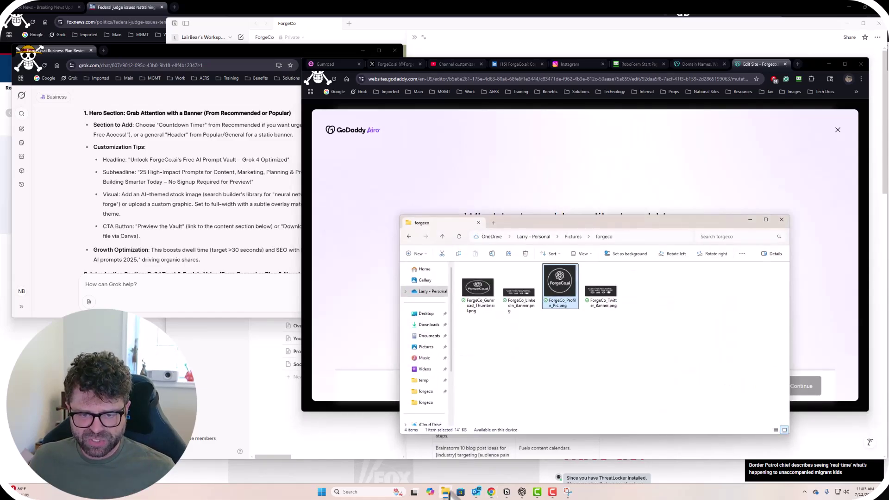
click(435, 347)
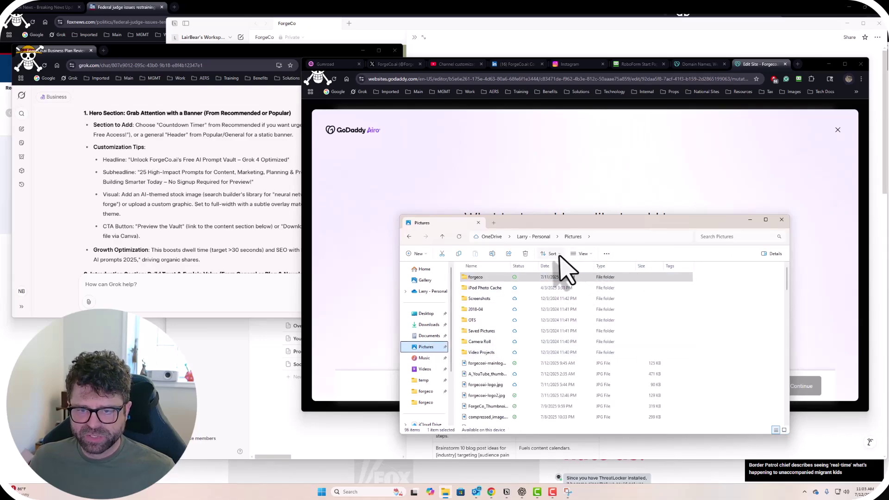
click(581, 253)
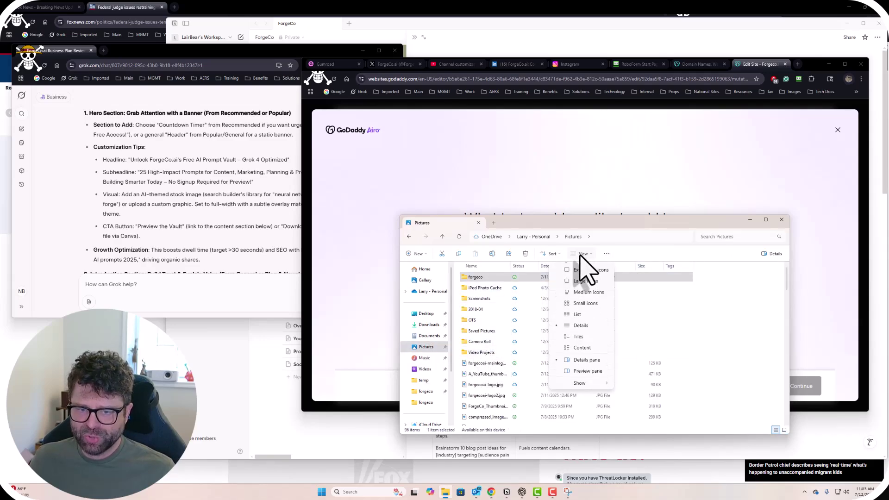
click(585, 303)
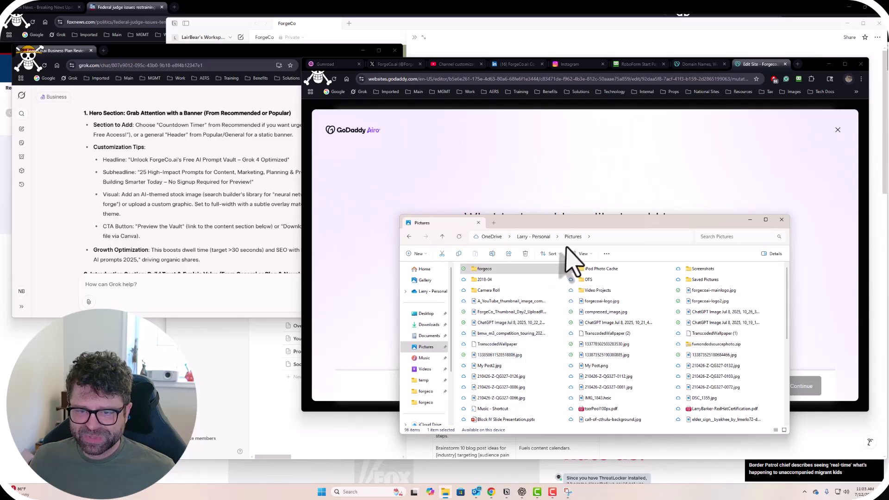
click(583, 253)
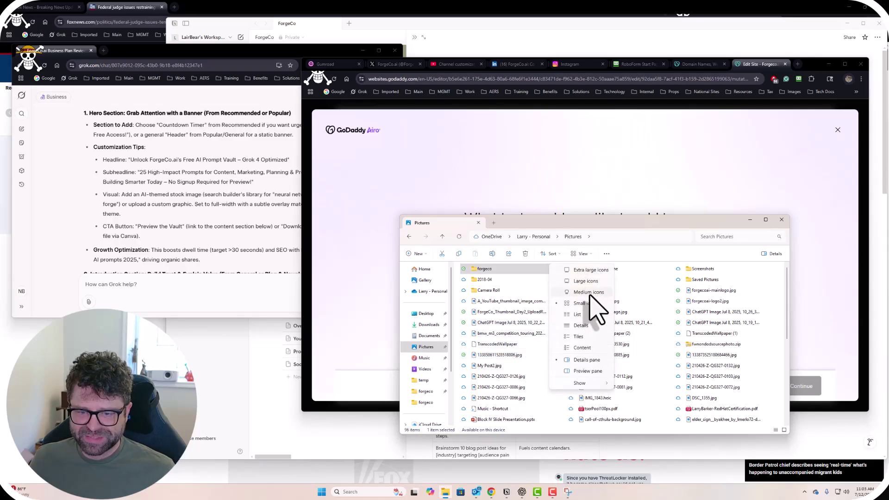
click(589, 293)
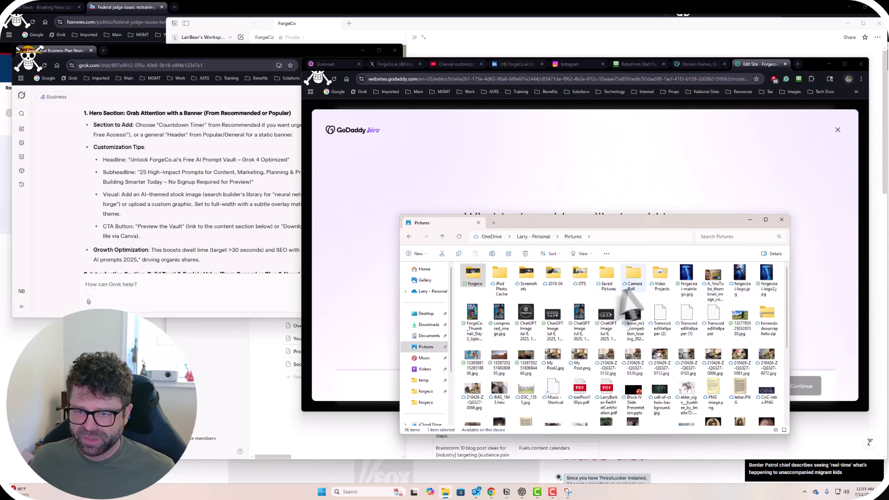
Preview the blue hammer image forgecoai-mainlogo.jpg in Photos, then close it.
click(686, 278)
double_click(686, 279)
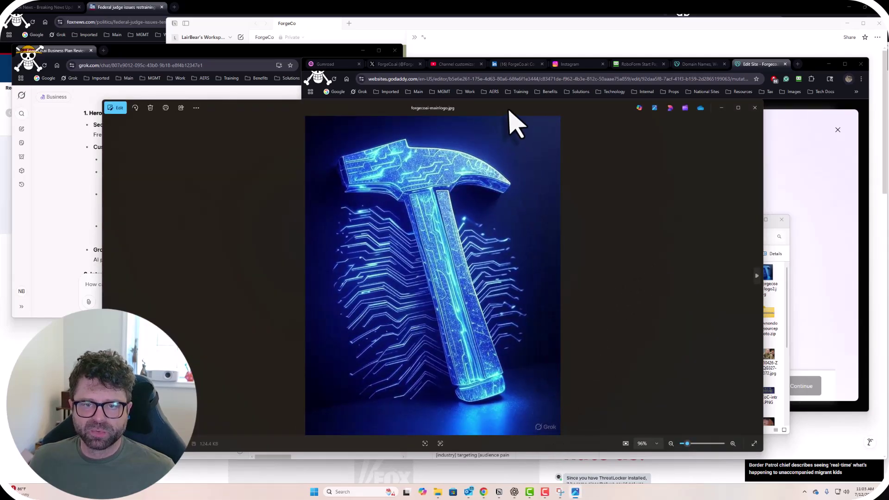
drag(515, 109, 591, 56)
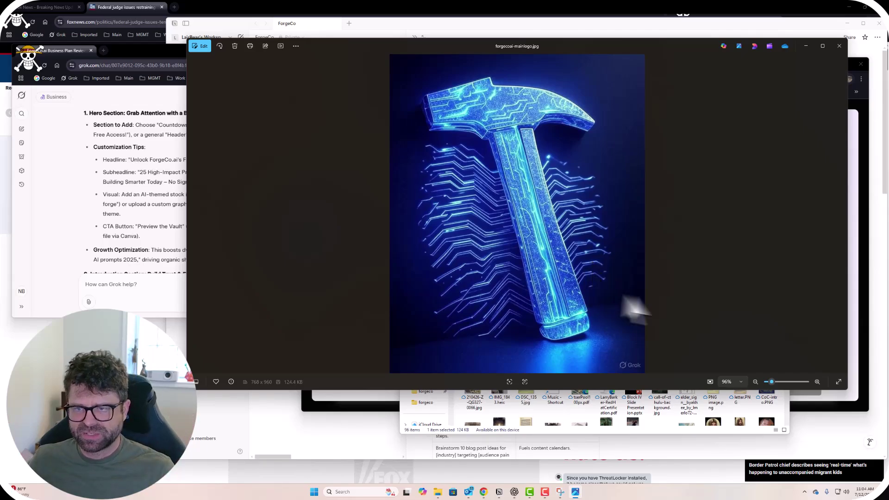
click(839, 46)
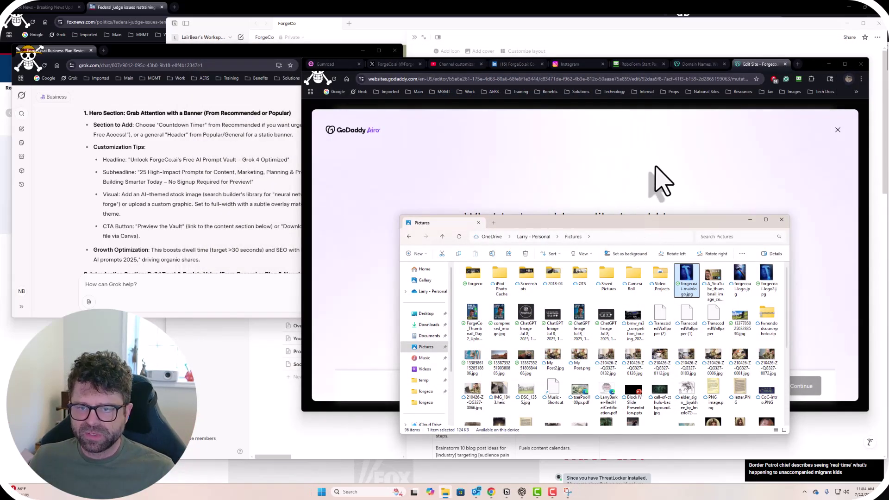
Enter ForgeCo.ai as the logo text to generate hammer logo options.
click(662, 181)
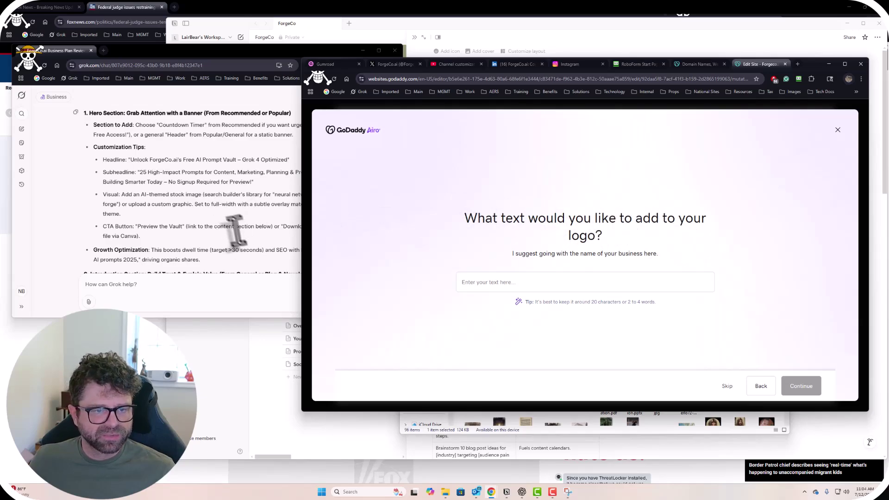
click(187, 202)
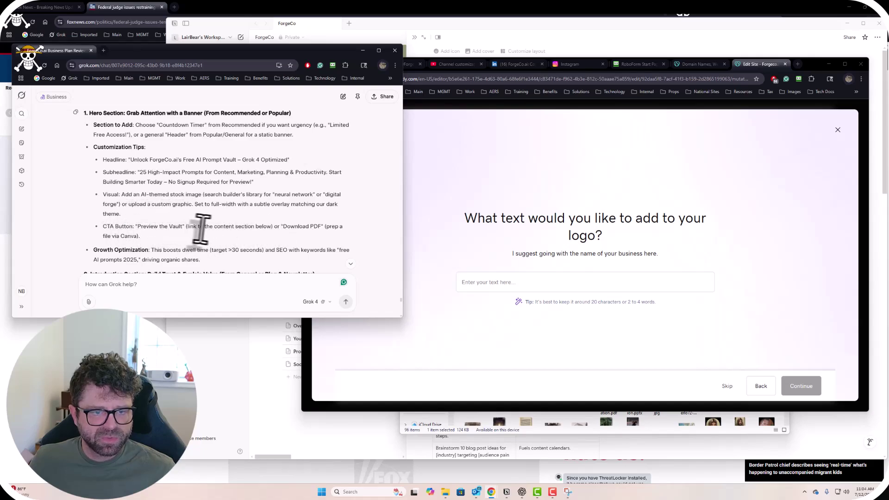
click(556, 282)
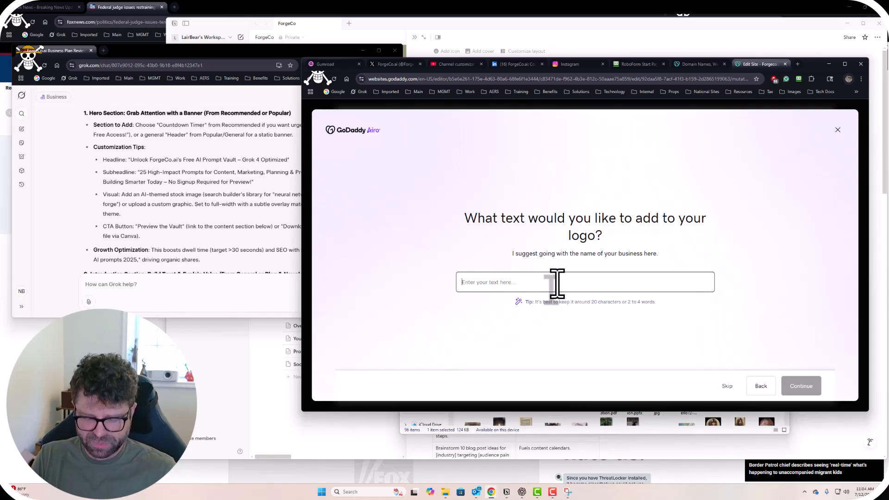
text(ForgeCo.ai)
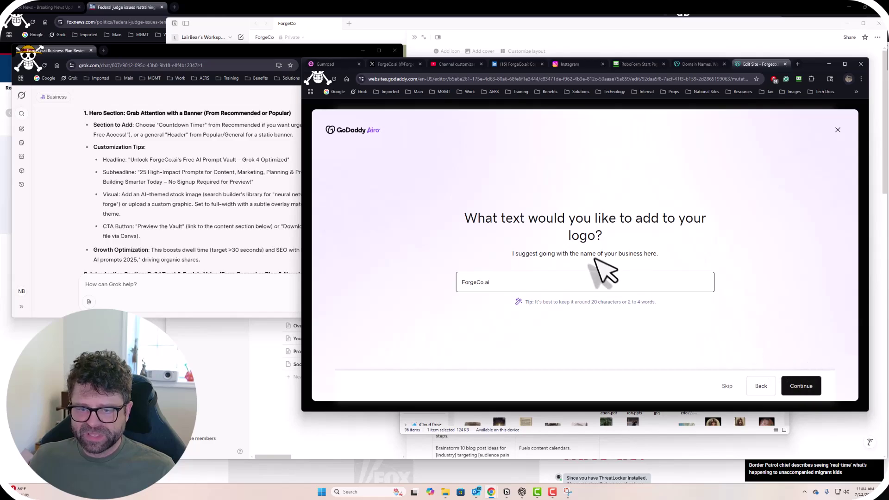
click(793, 388)
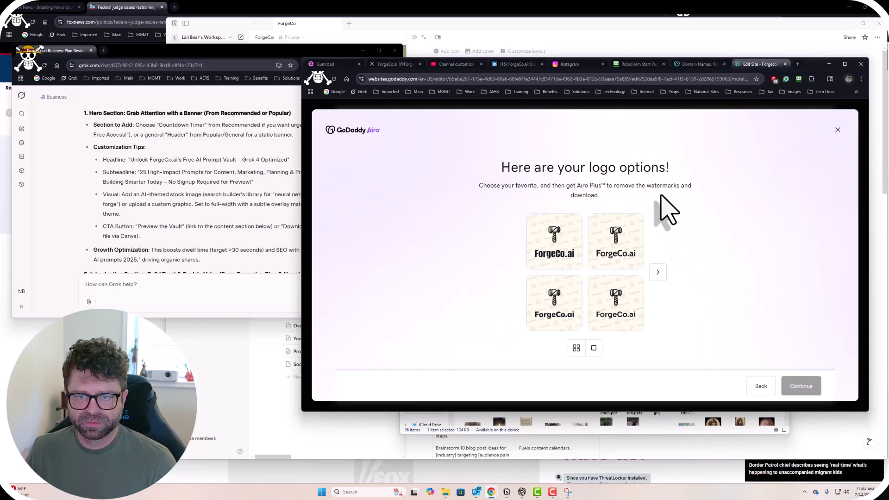
Discard the four ForgeCo.ai logo options by backing out of Airo's steps and closing it.
click(576, 223)
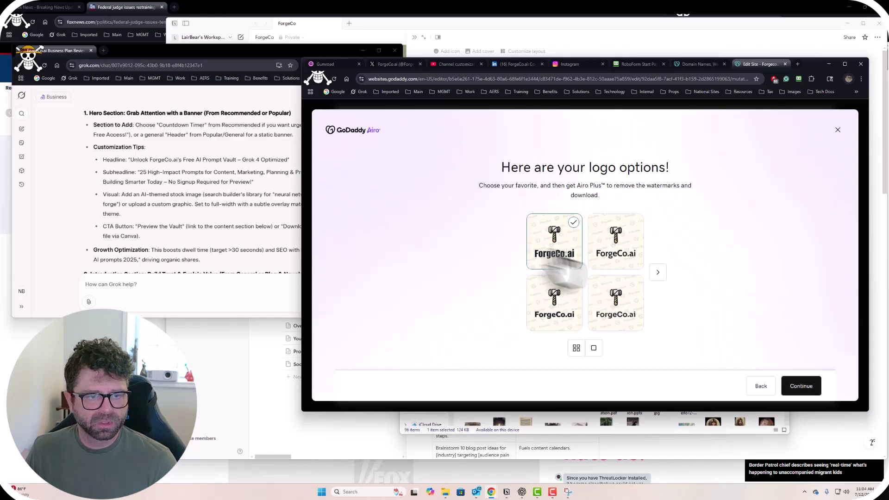
click(227, 201)
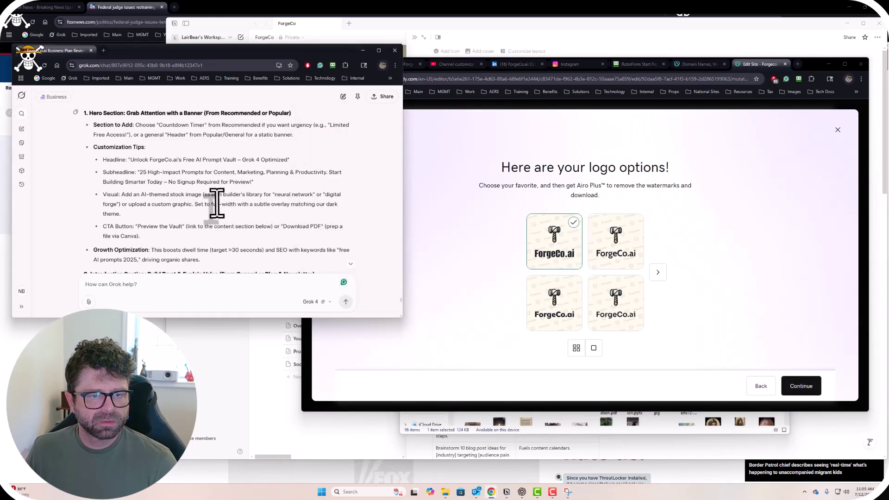
click(765, 390)
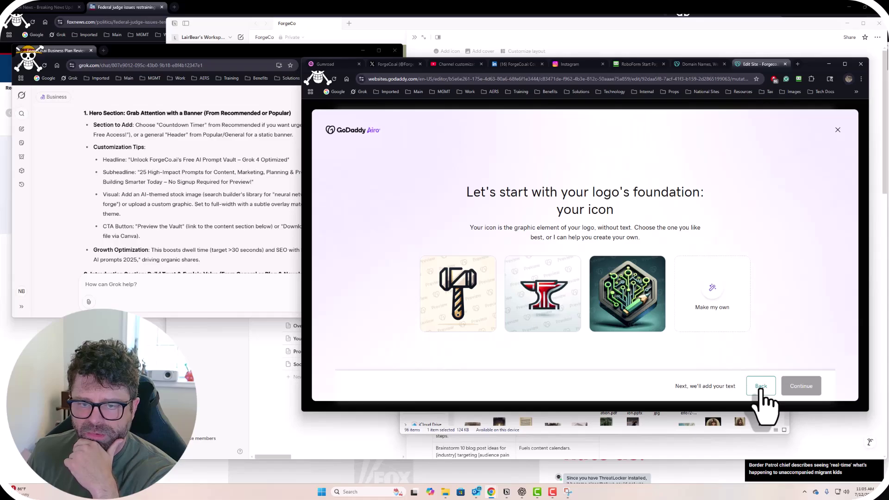
click(731, 322)
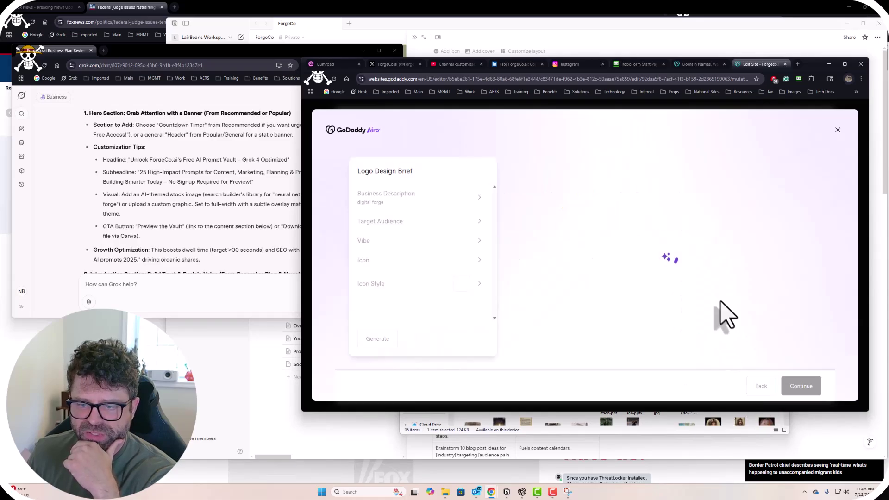
click(760, 387)
click(760, 387)
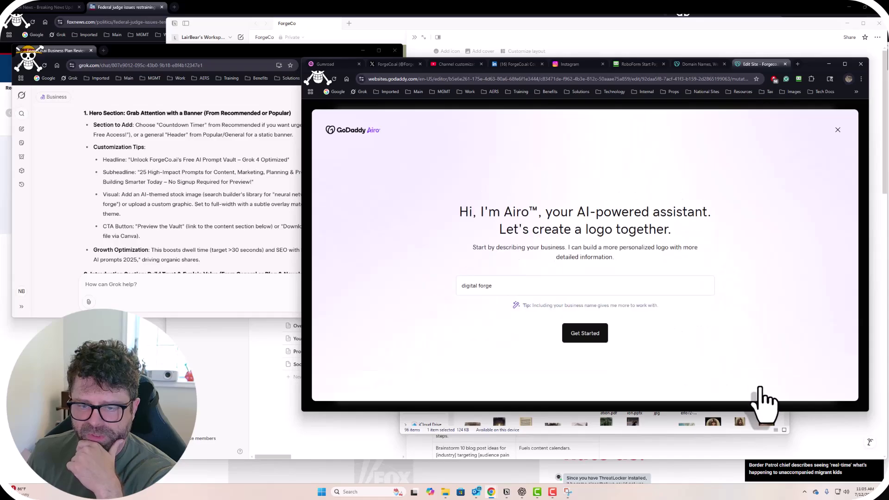
click(837, 131)
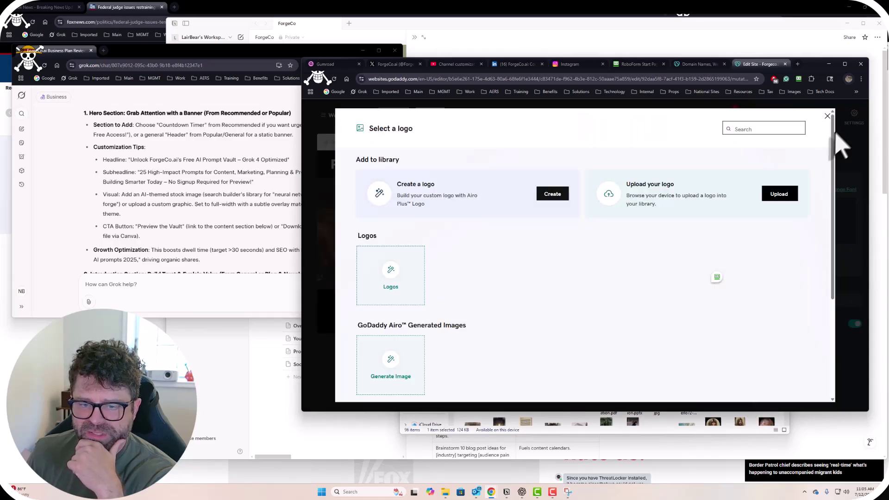
Dismiss the Airo logo creator and start a logo file upload from the computer.
click(393, 273)
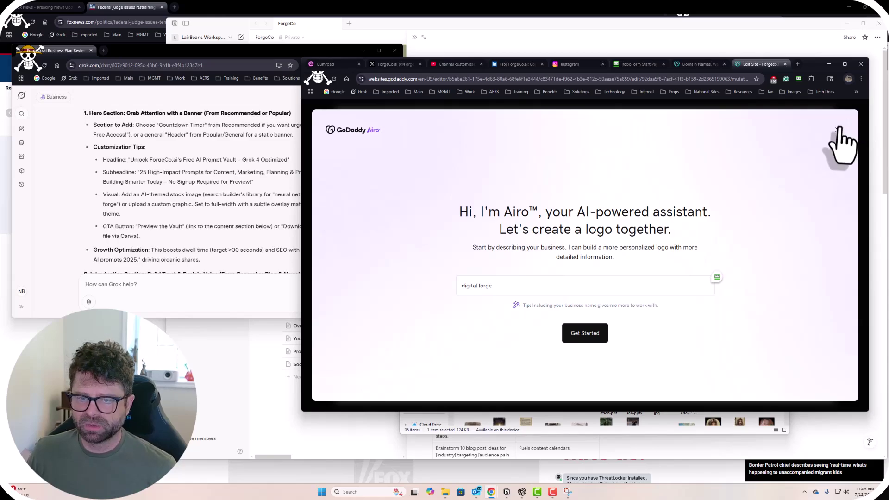
click(838, 130)
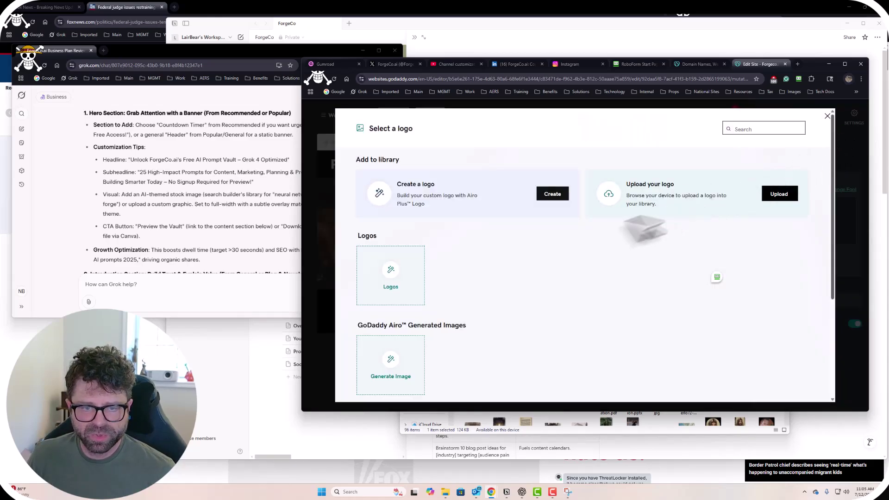
click(772, 195)
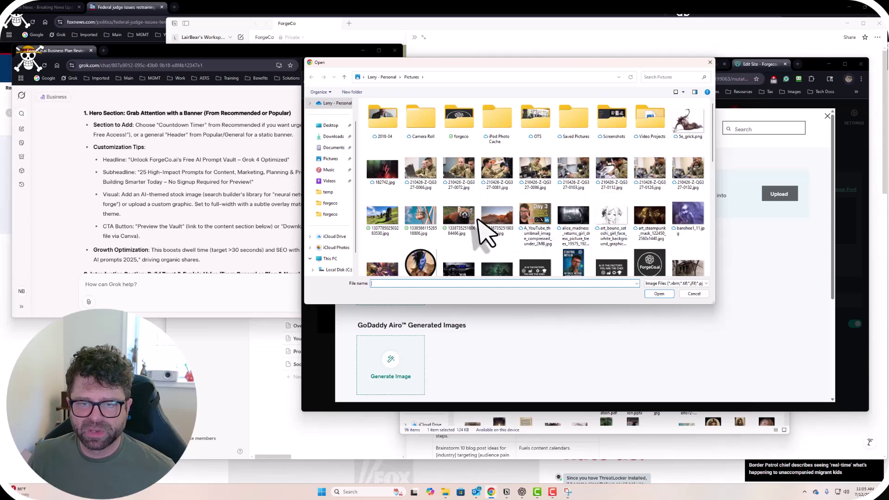
scroll(484, 234, down, 2)
scroll(484, 234, down, 6)
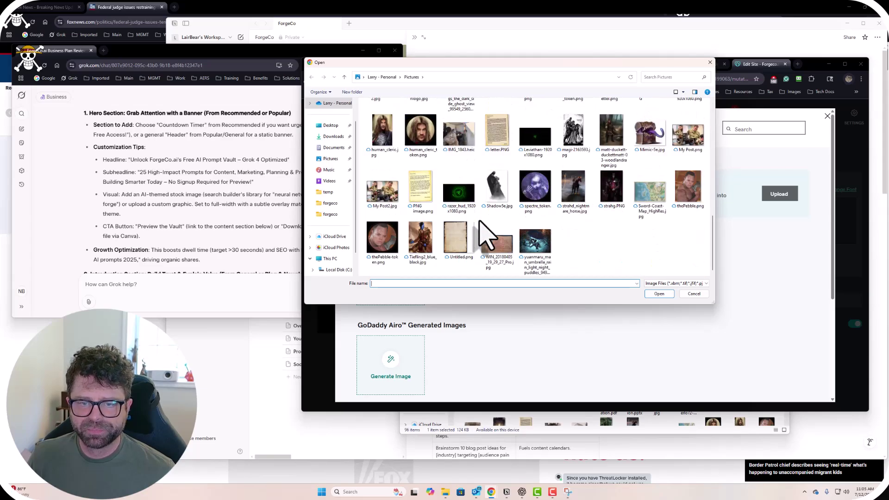
scroll(465, 227, up, 10)
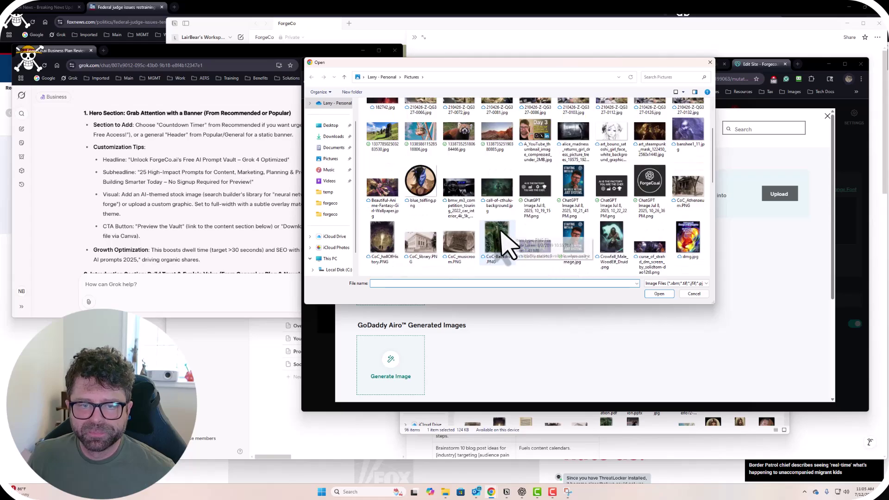
scroll(492, 232, down, 1)
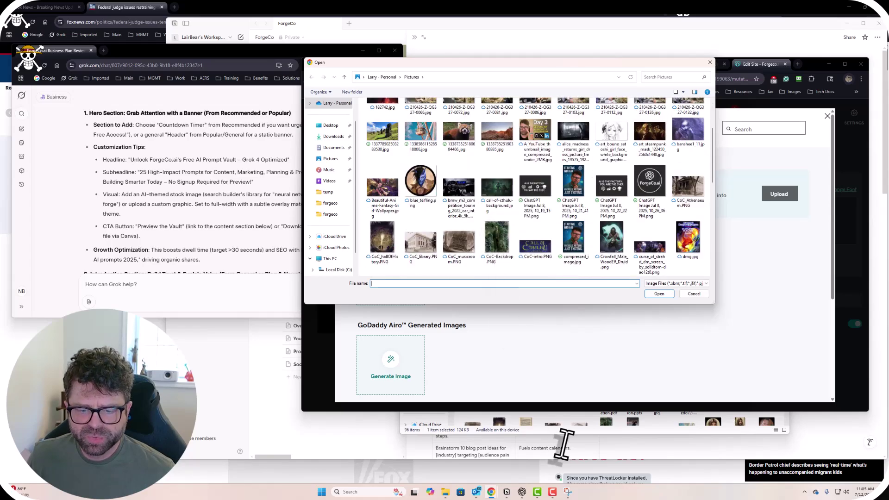
click(445, 493)
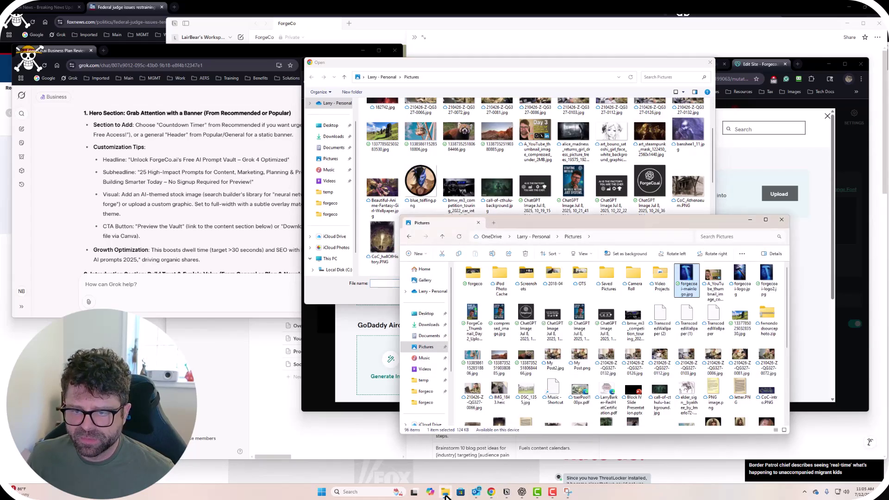
click(445, 493)
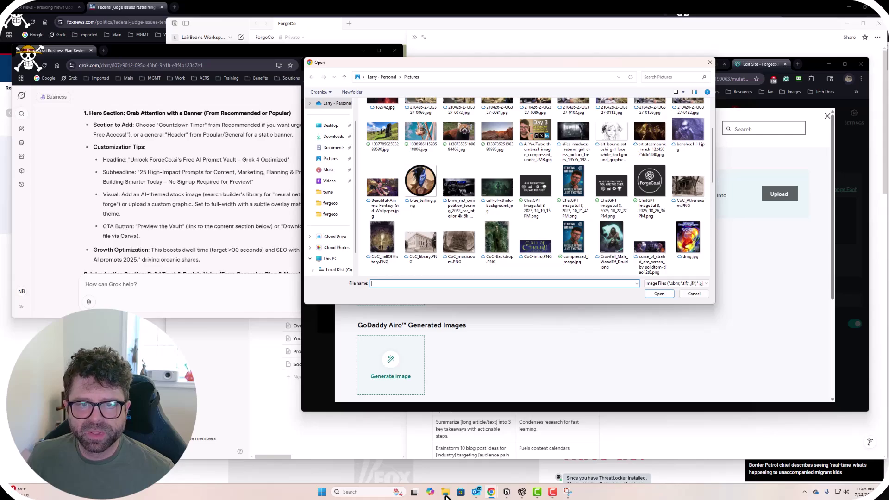
Switch the file picker to details view and upload forgecoai-mainlogo.jpg from Pictures.
scroll(472, 220, up, 1)
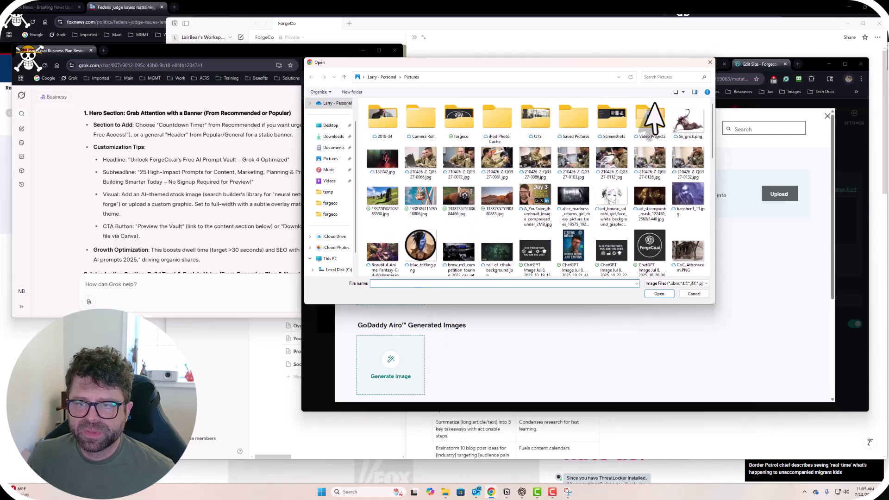
click(677, 92)
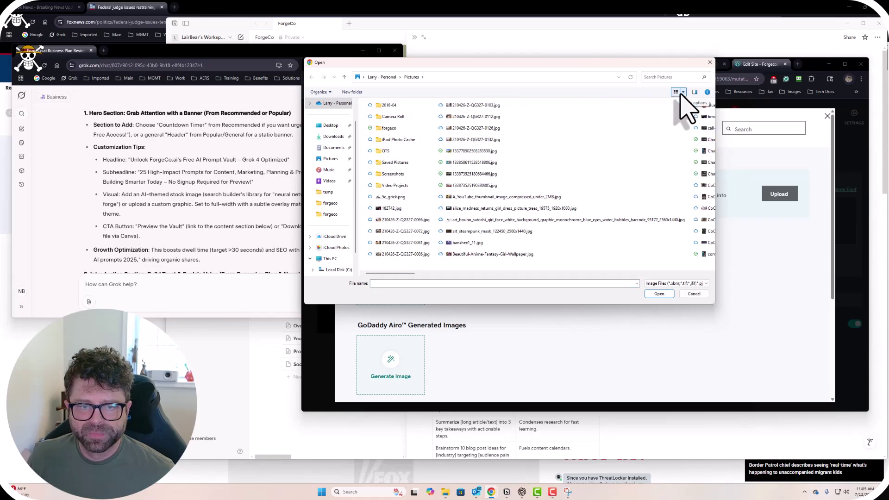
click(682, 92)
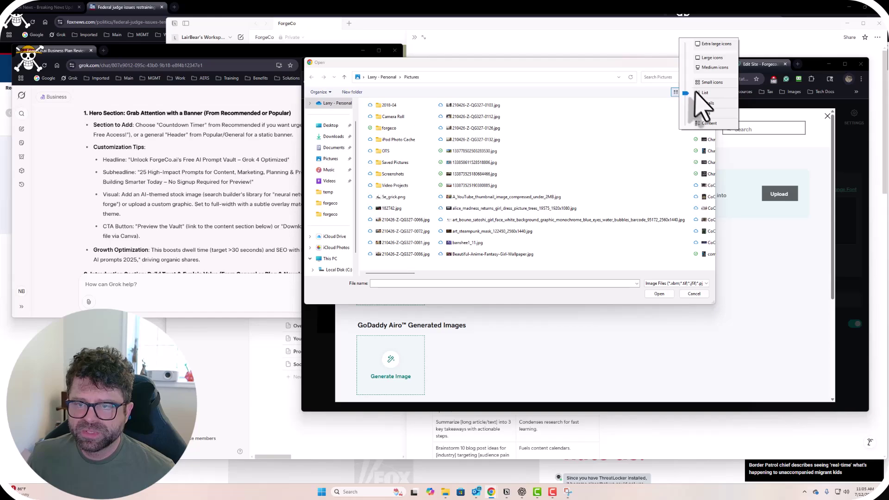
click(704, 104)
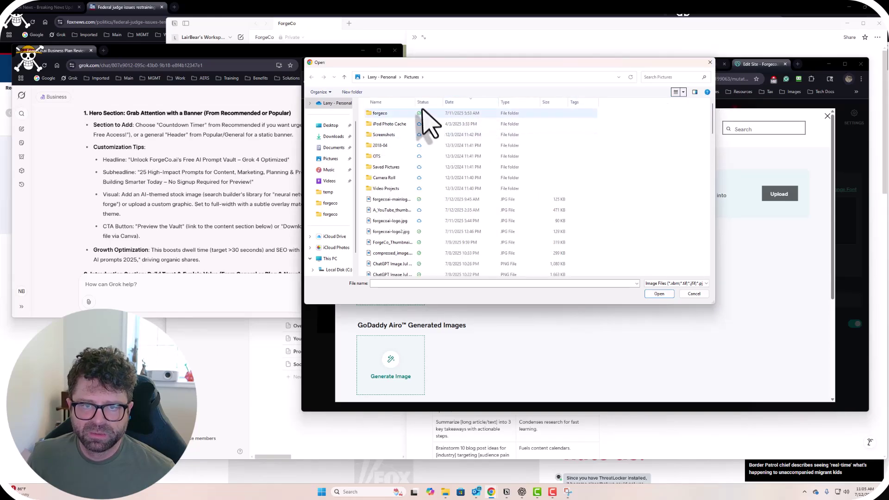
drag(413, 102, 436, 102)
click(405, 200)
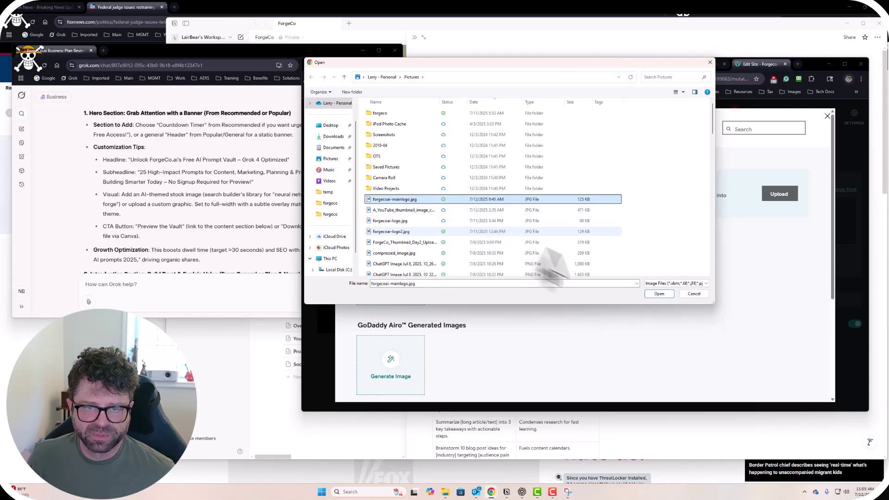
click(659, 294)
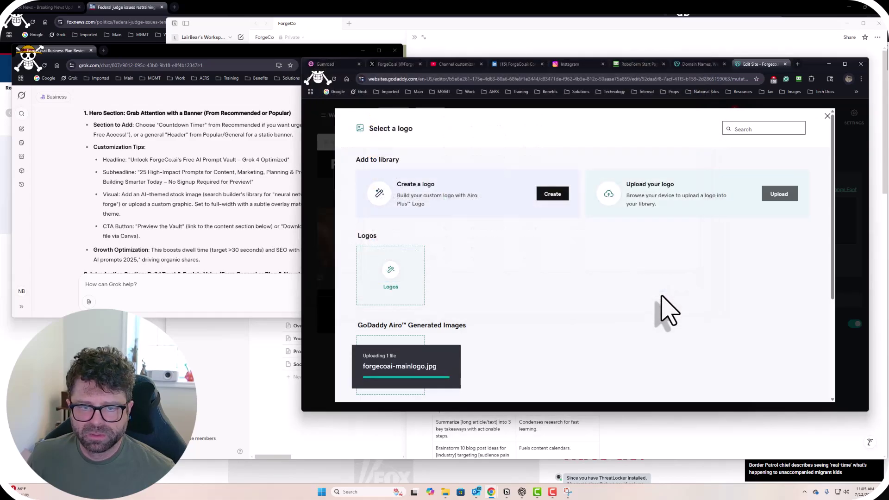
Insert the uploaded blue hammer image as the header logo.
scroll(639, 301, down, 2)
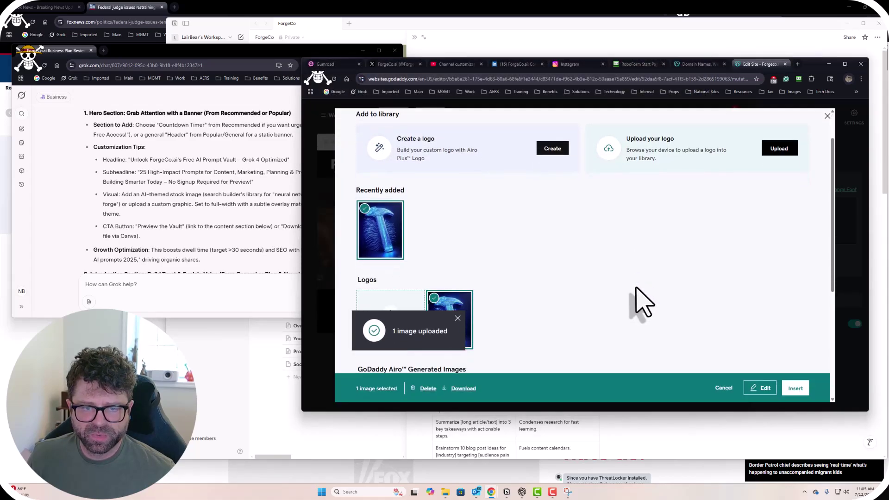
scroll(641, 303, down, 2)
click(794, 389)
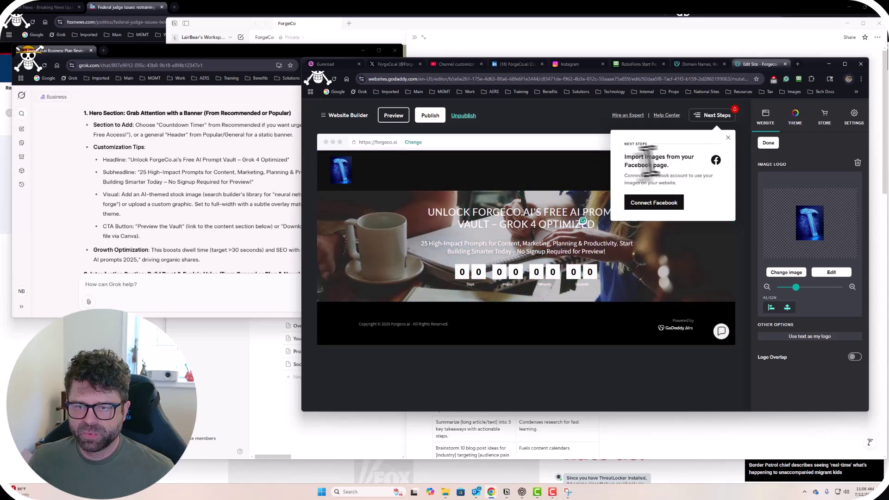
Dismiss the Facebook import popup, set the logo size to maximum, and finish.
click(727, 138)
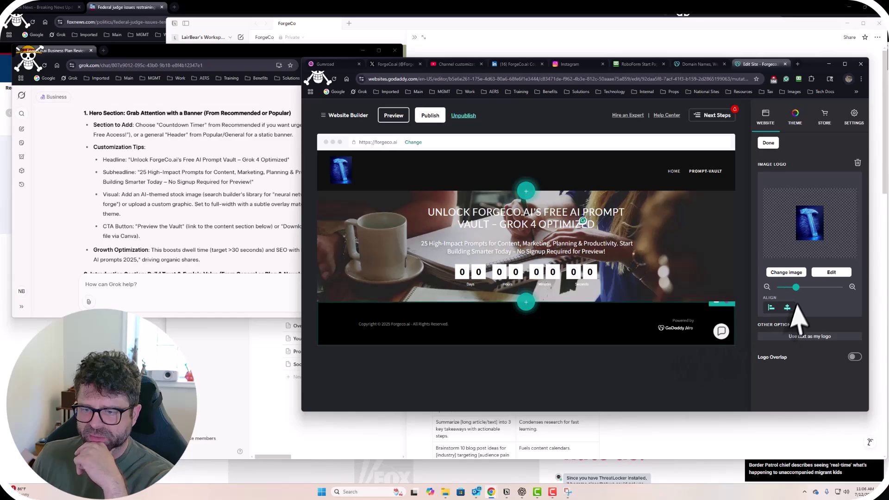
drag(795, 288, 843, 290)
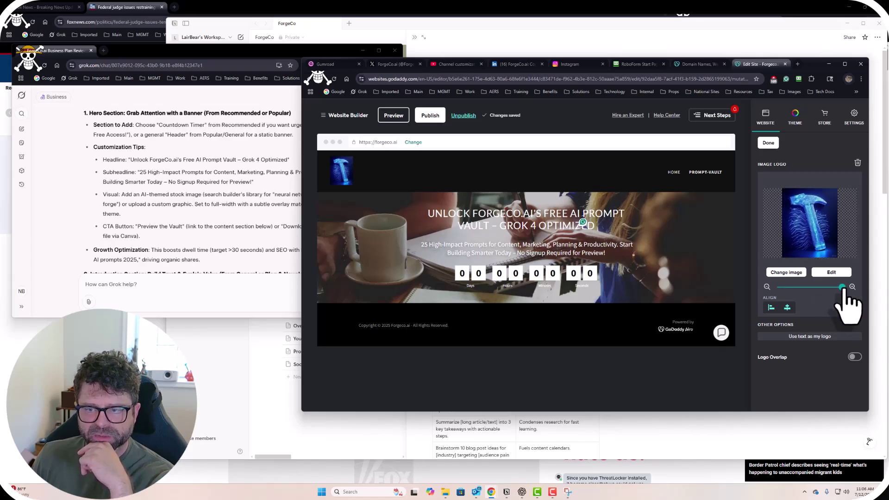
click(843, 287)
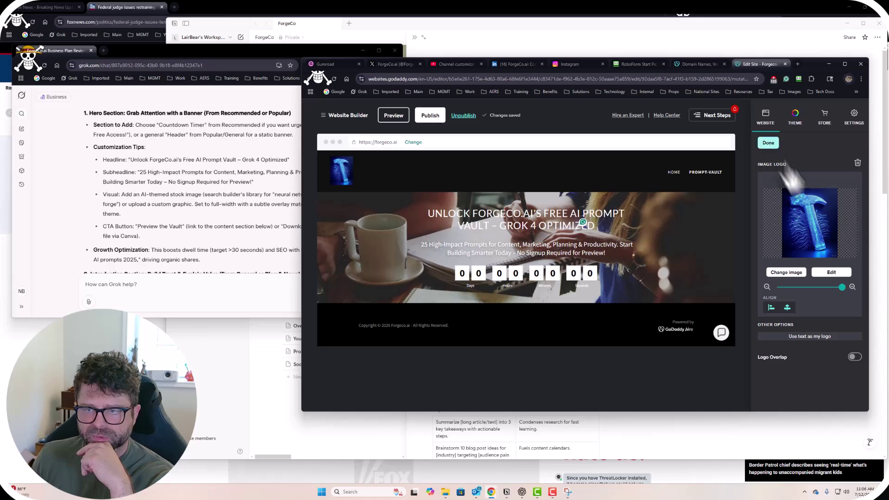
click(768, 143)
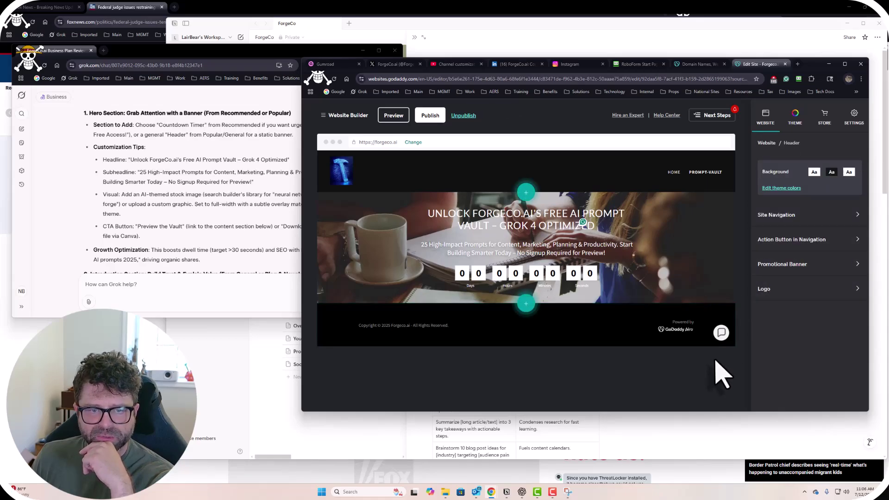
Open the header logo's Select a logo library and close it without changes.
click(348, 183)
click(787, 273)
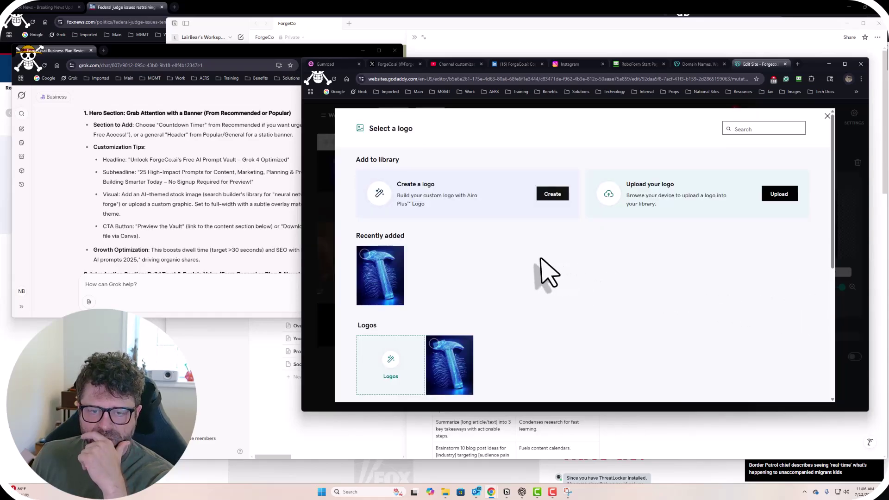
click(827, 116)
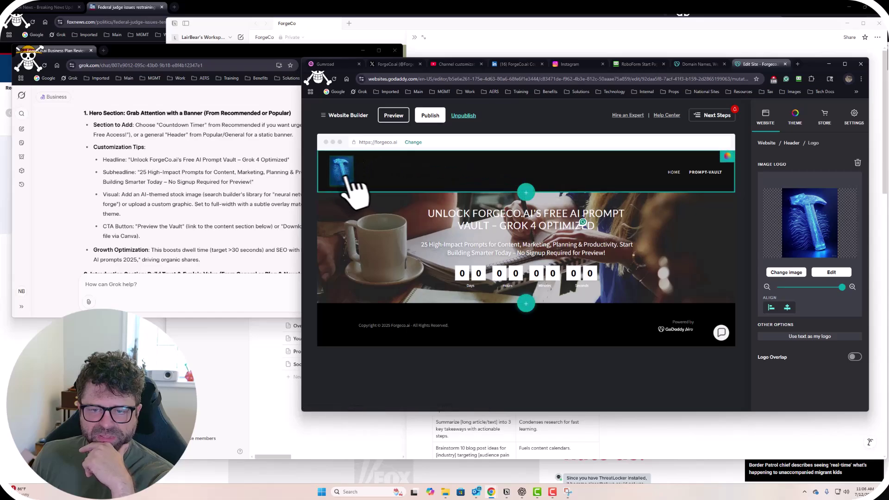
Preview light blue, purple, navy, medium blue, bright blue and pale cyan header backgrounds.
click(727, 157)
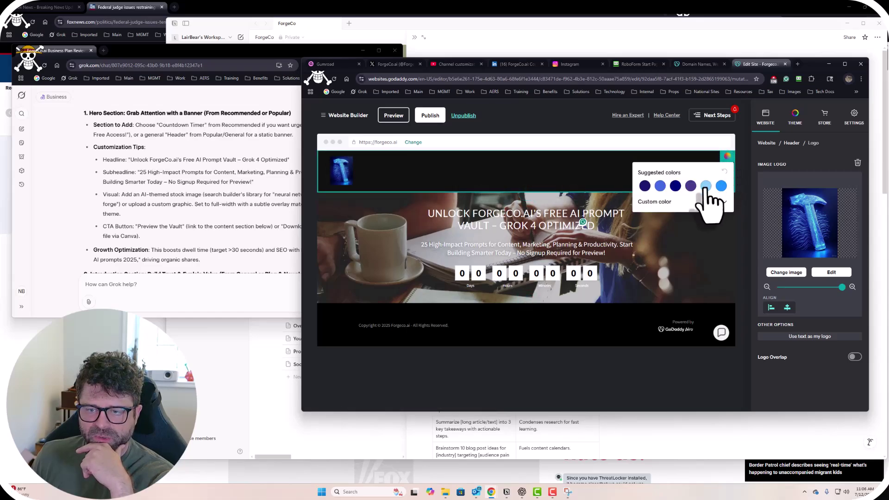
click(705, 185)
click(689, 185)
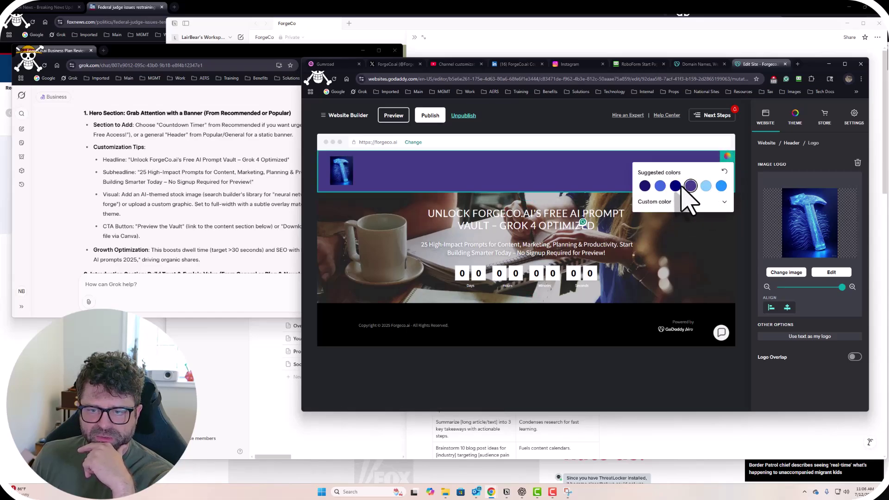
click(675, 186)
click(660, 186)
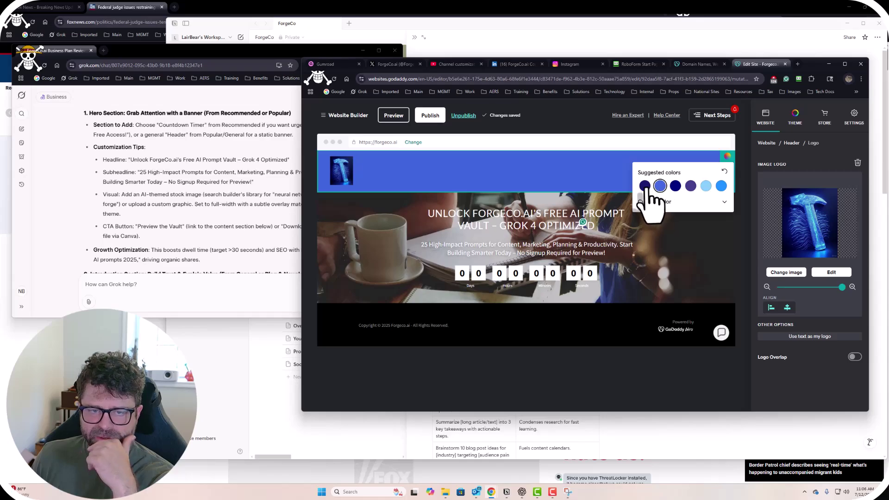
click(645, 186)
click(721, 186)
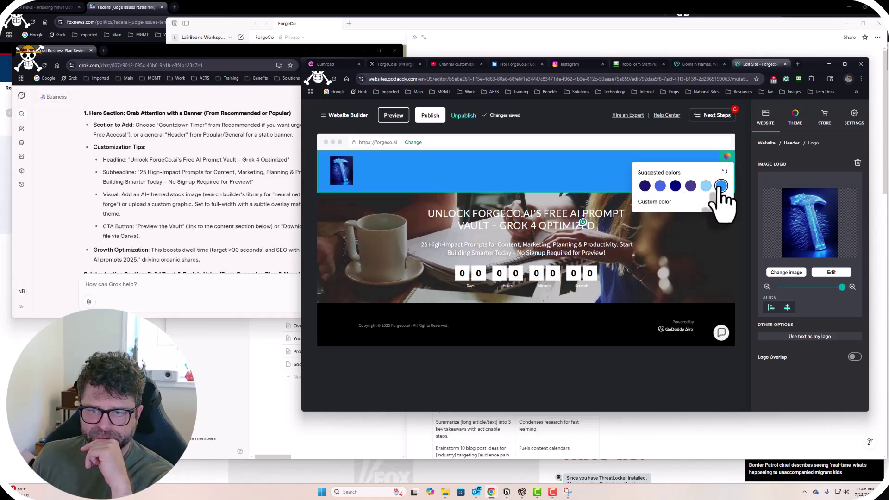
click(724, 172)
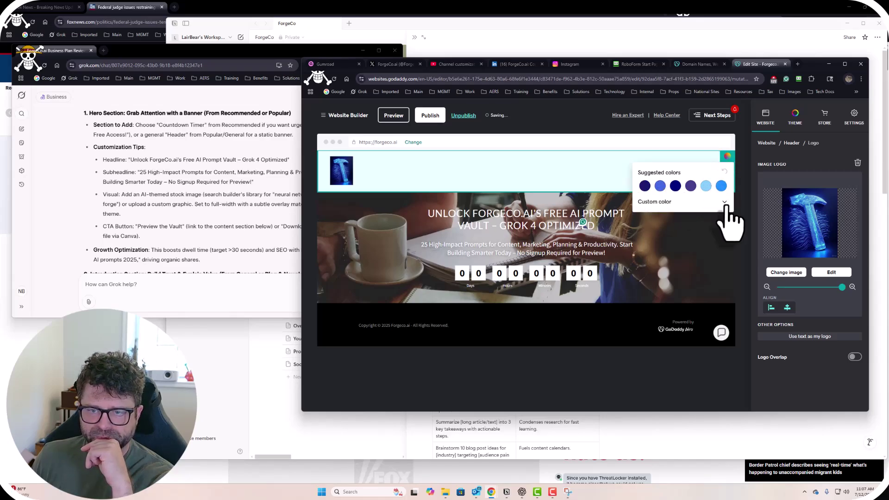
click(725, 203)
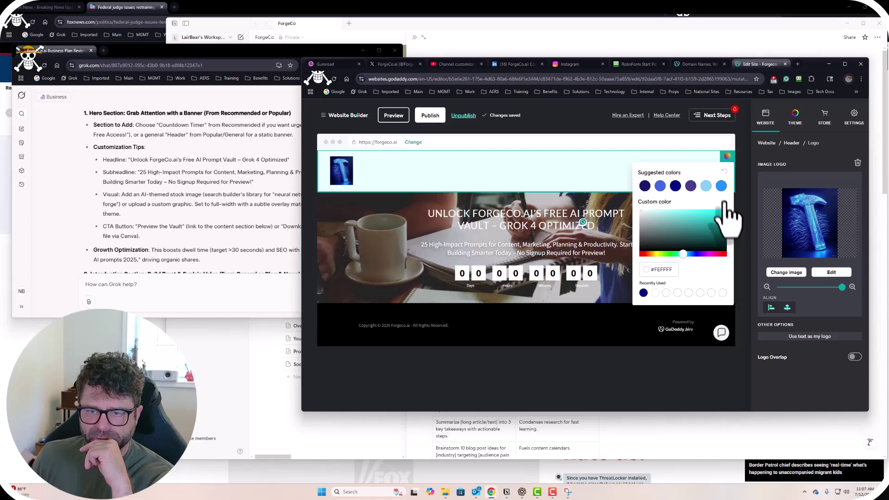
click(641, 169)
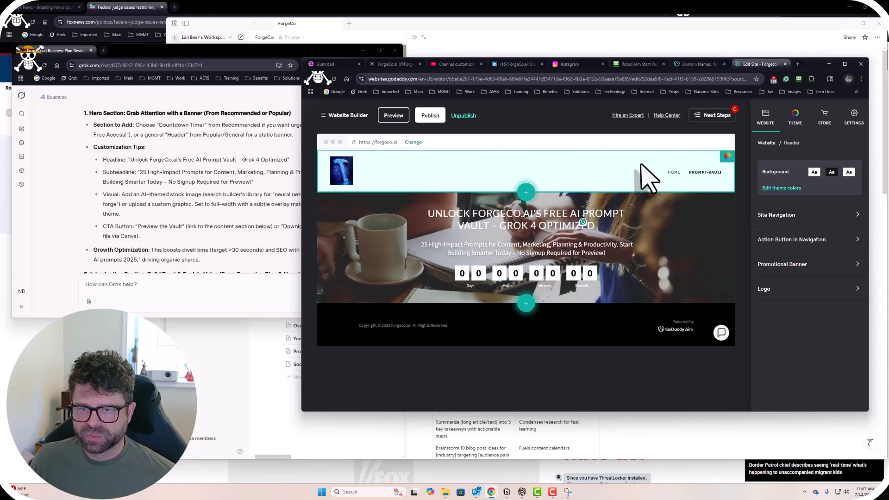
Apply a near-black custom header background colour, then bring the Grok chat forward.
click(726, 157)
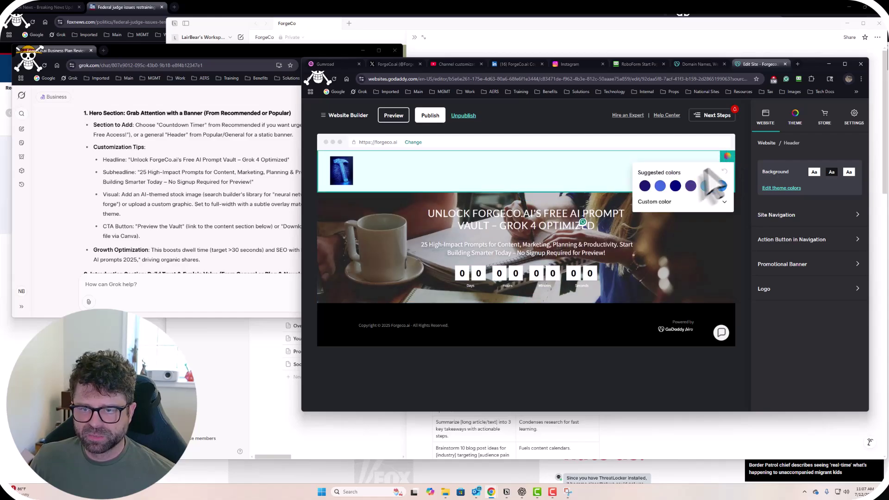
click(724, 204)
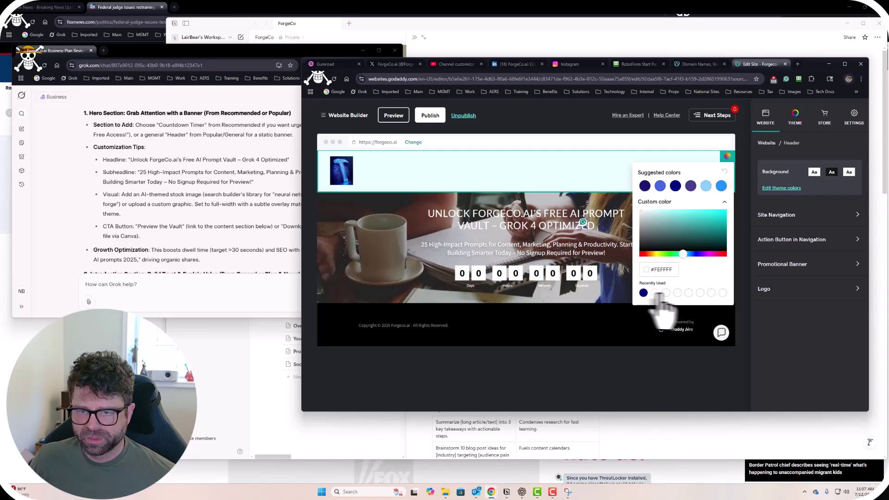
click(623, 261)
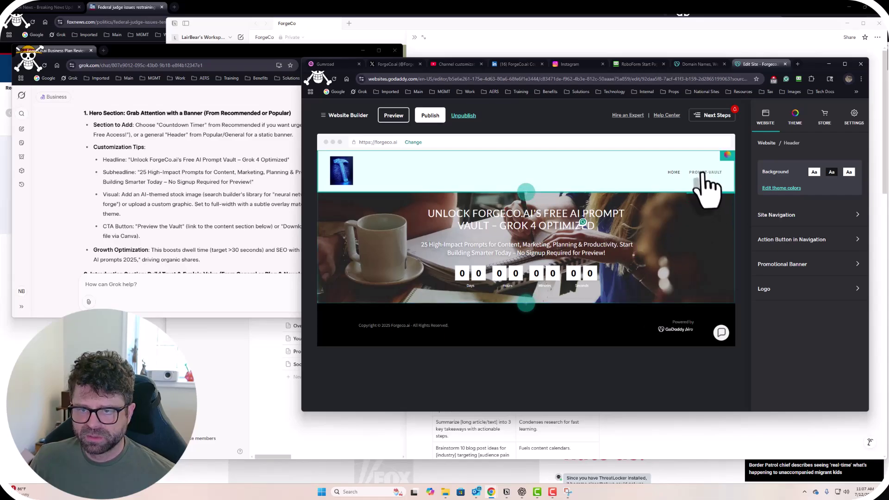
click(725, 157)
click(724, 201)
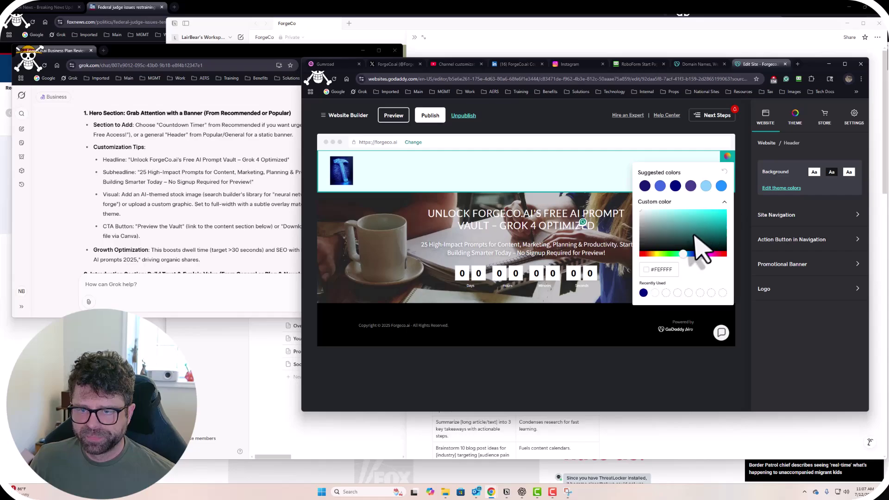
click(673, 249)
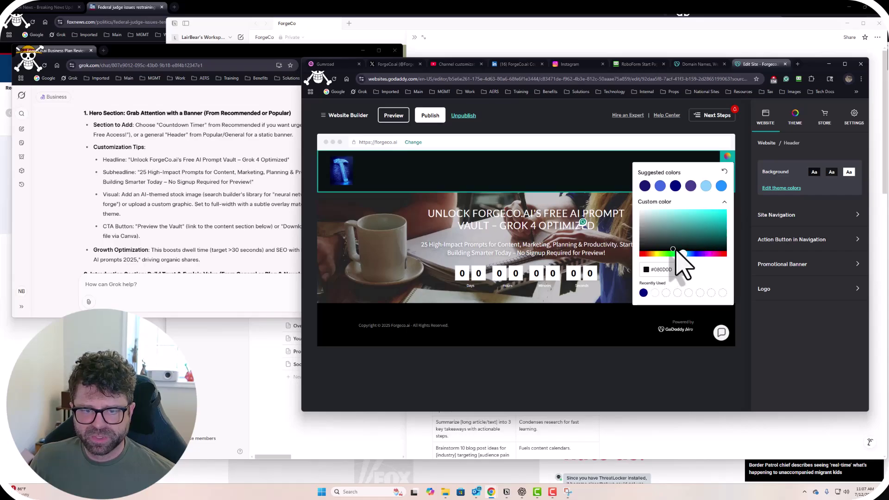
click(679, 371)
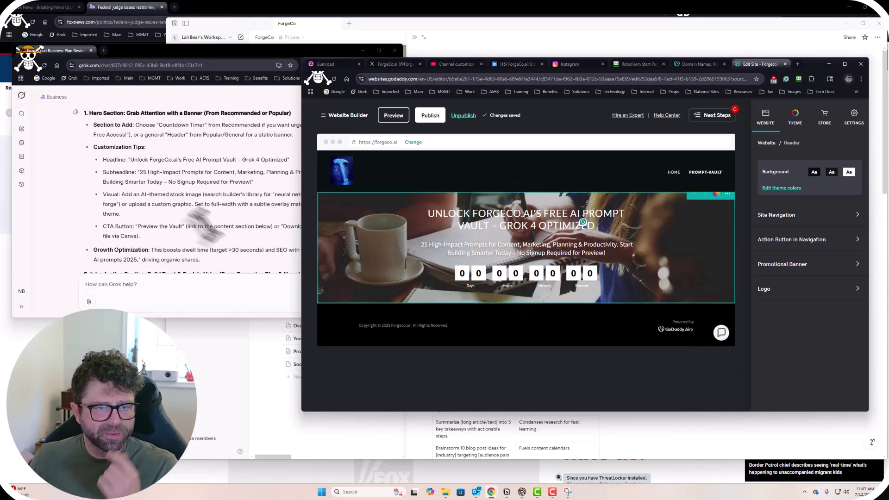
click(185, 203)
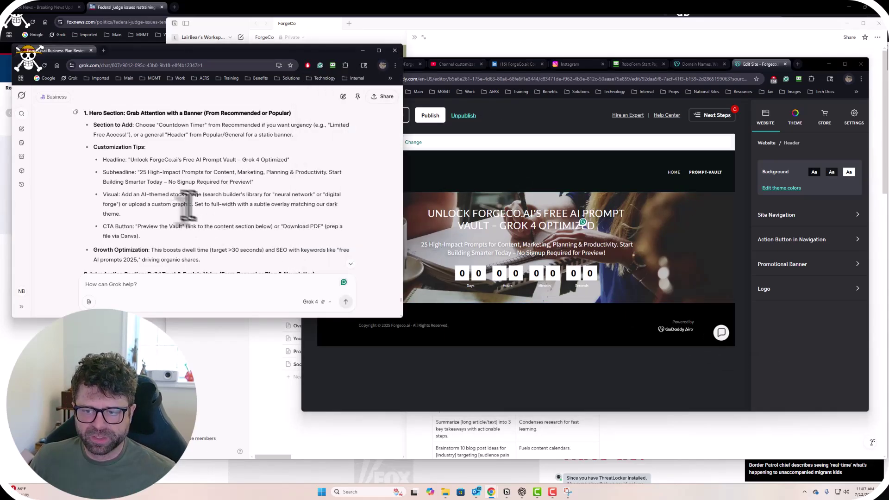
Reread Grok's Hero Section tips, then return to the GoDaddy editor.
click(499, 389)
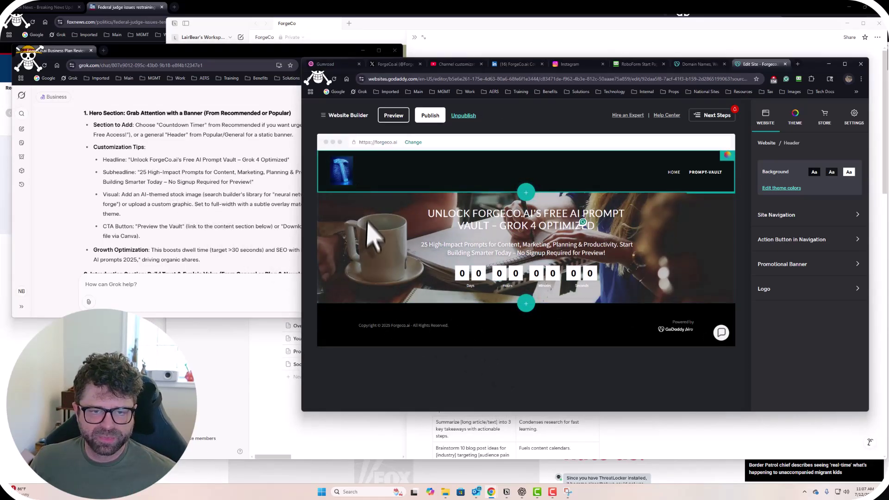
click(216, 178)
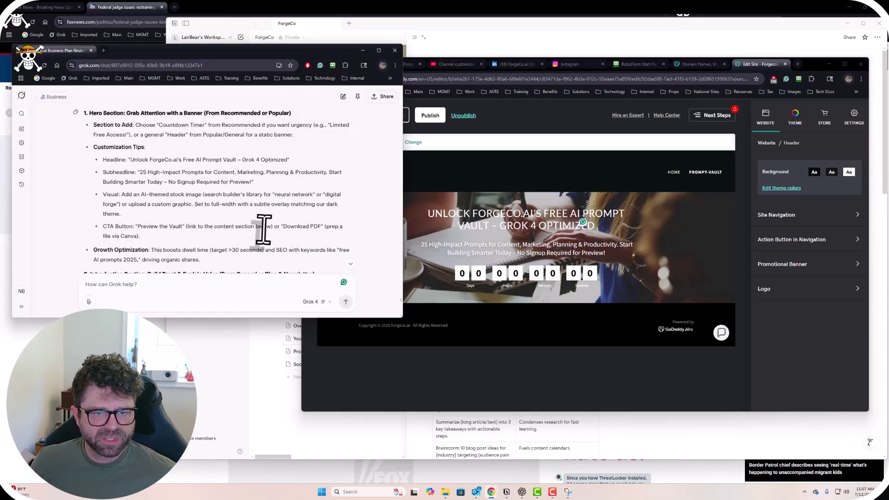
scroll(262, 229, down, 1)
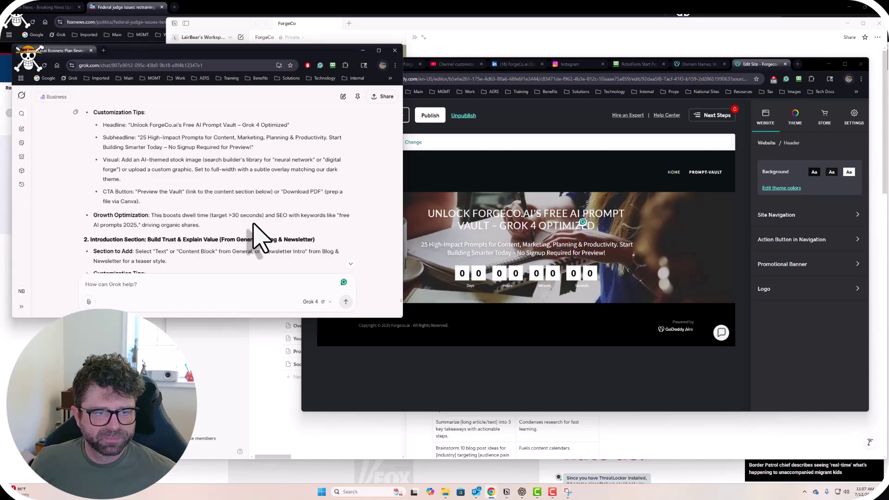
scroll(222, 227, up, 1)
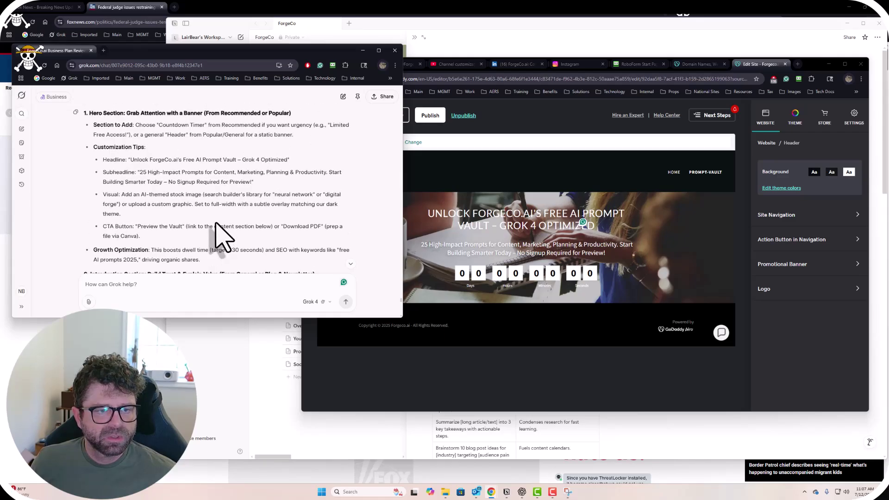
click(718, 395)
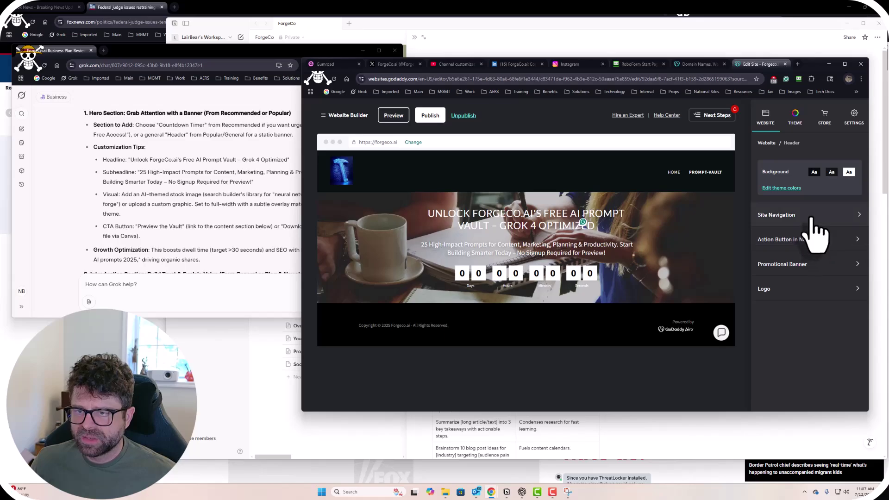
Open the Logo row's settings in the Header panel, then bring Grok's tips forward.
click(808, 305)
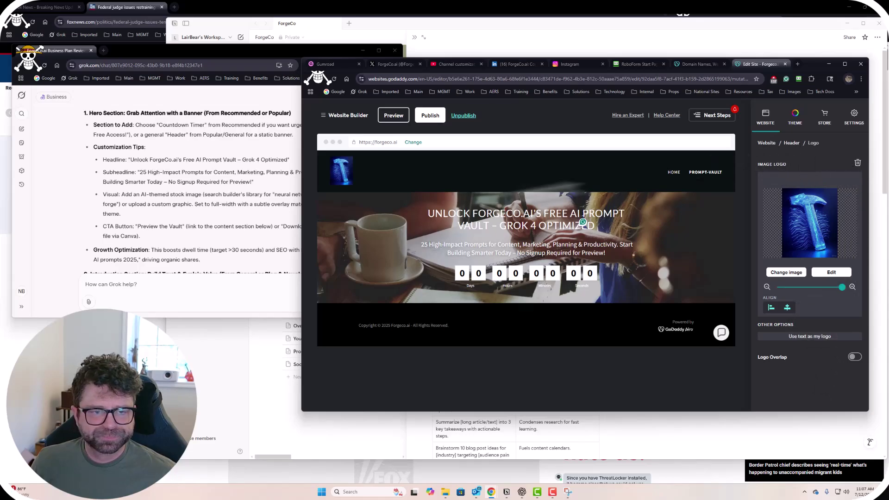
click(193, 206)
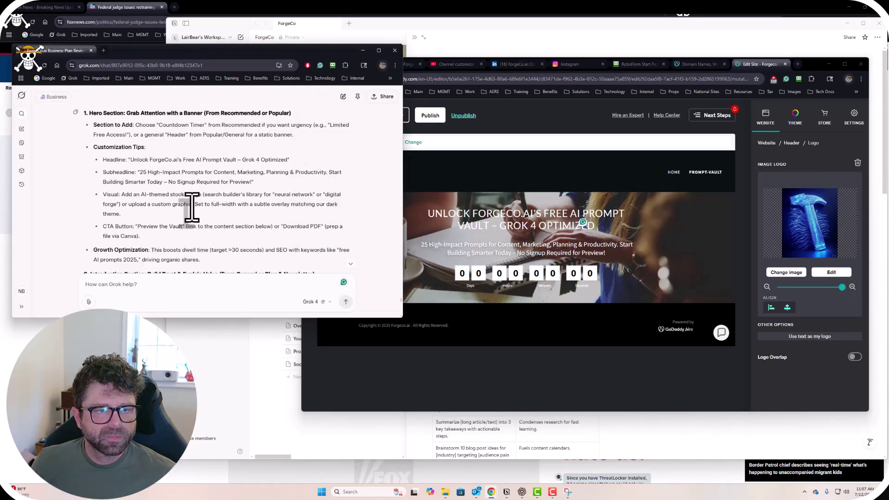
scroll(187, 207, down, 3)
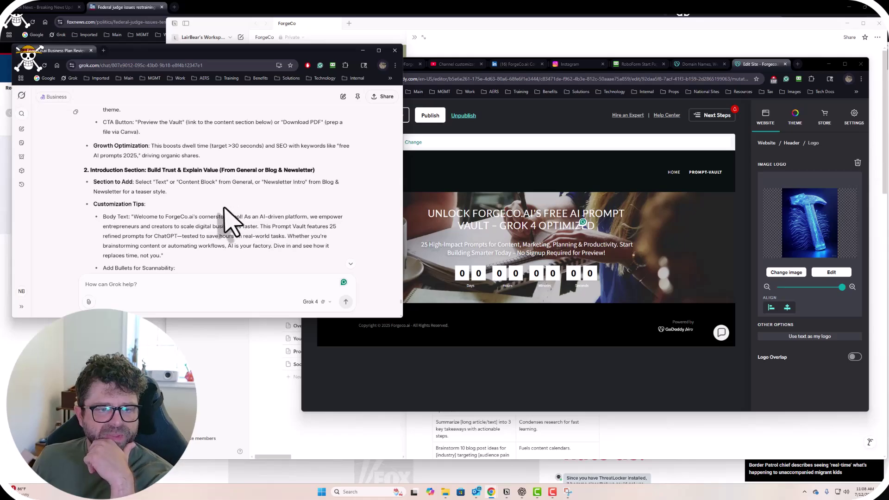
scroll(226, 220, up, 1)
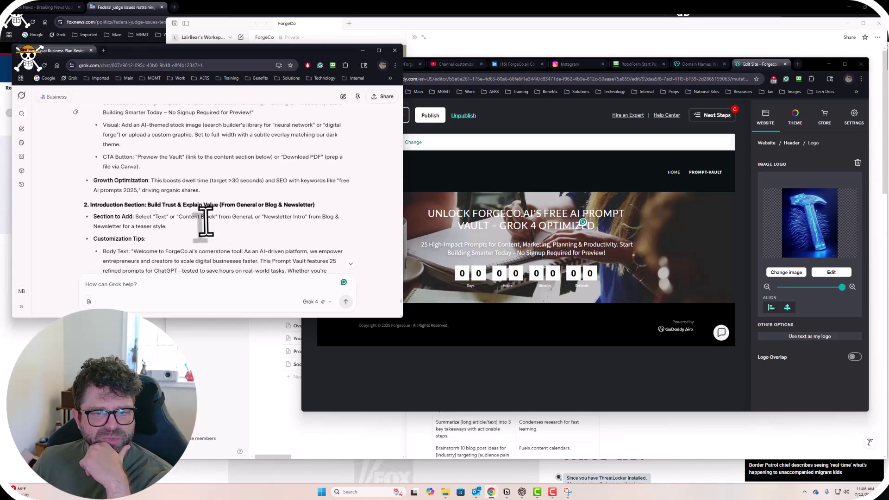
scroll(205, 221, up, 1)
scroll(135, 222, up, 2)
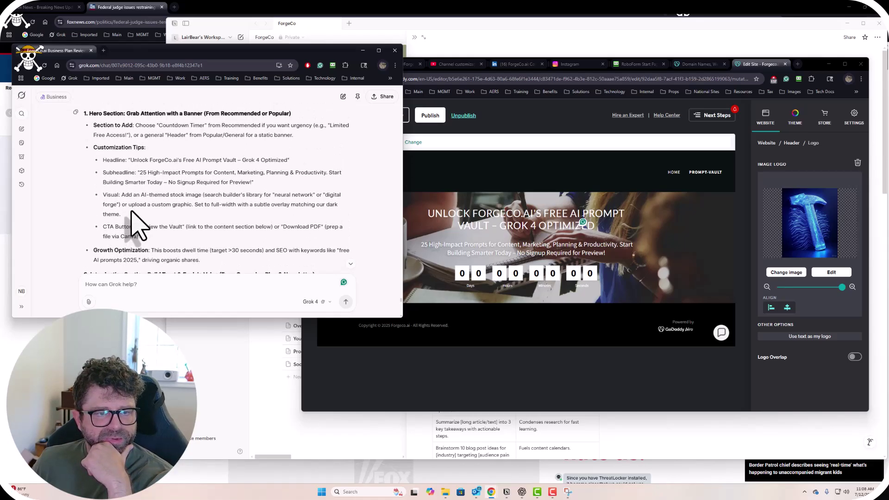
scroll(134, 216, down, 1)
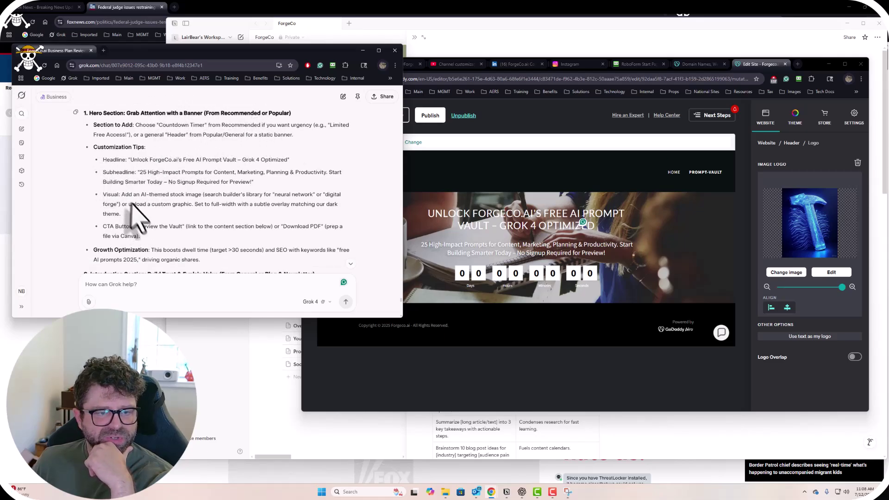
scroll(135, 216, down, 1)
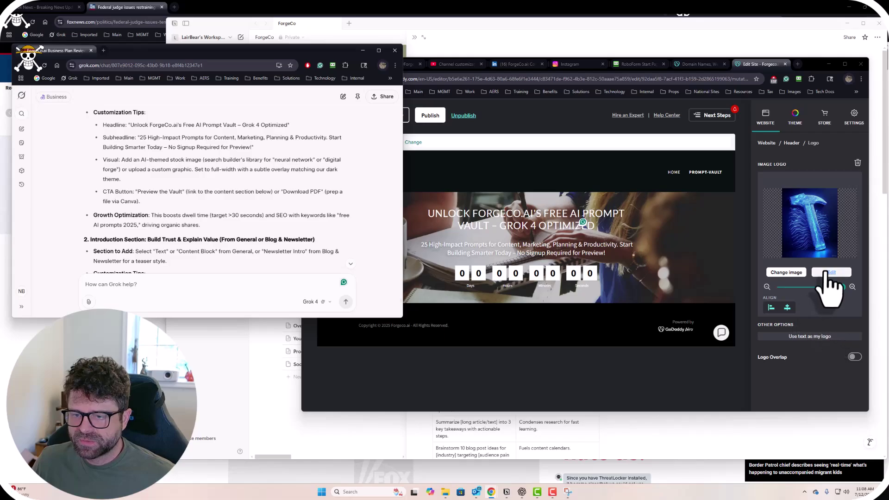
Go from the logo settings to the page list and view prompt-vault's Page Settings.
click(718, 391)
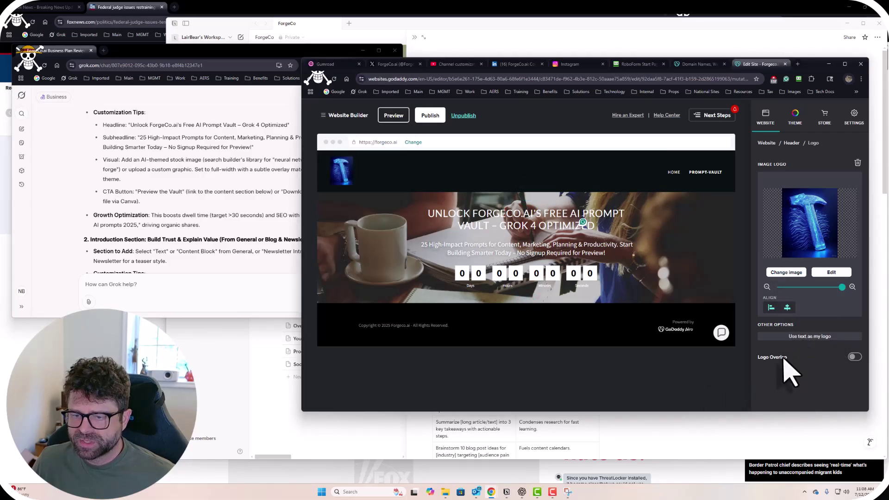
click(792, 144)
click(768, 142)
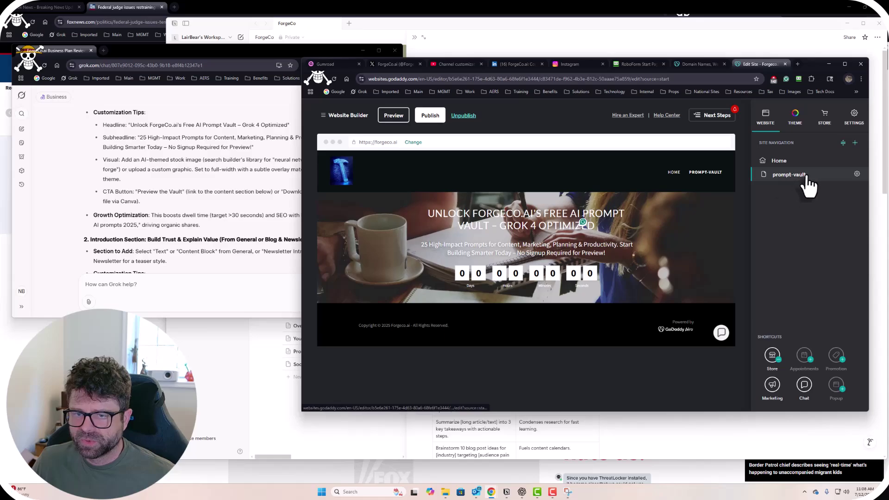
click(857, 174)
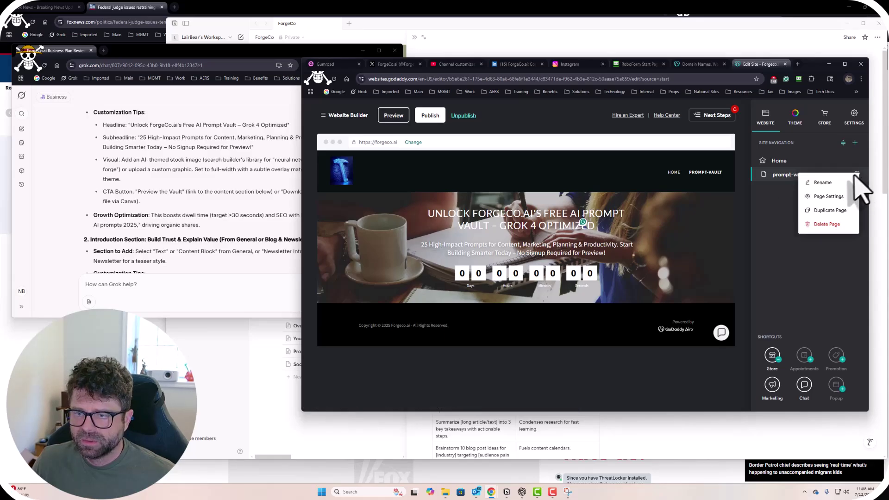
click(828, 196)
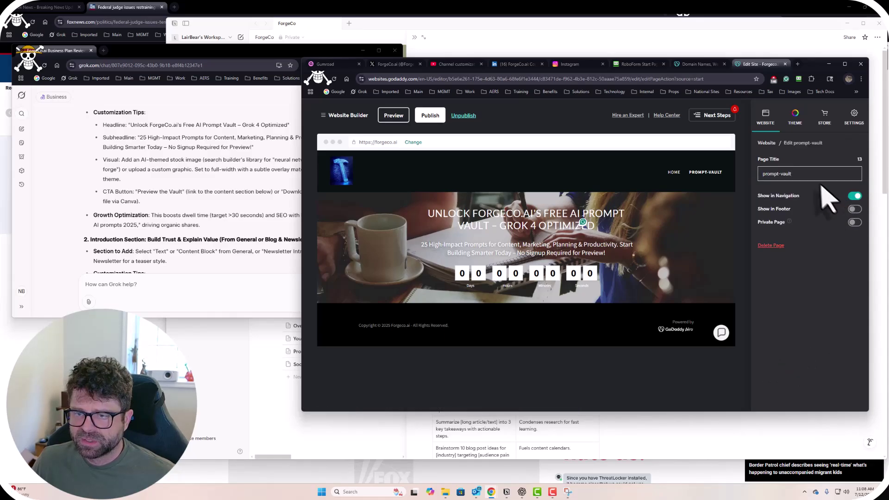
click(766, 116)
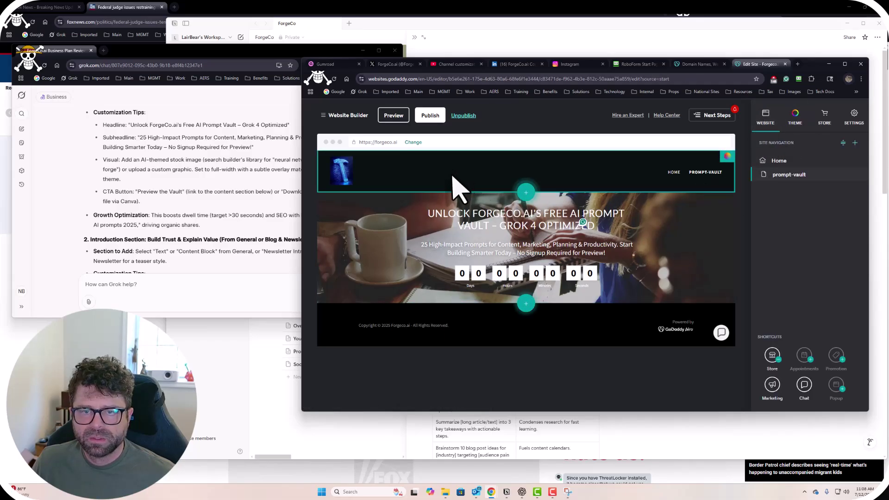
Inspect the header and hero headline, return to the Home/prompt-vault page list, then switch to Grok.
click(374, 171)
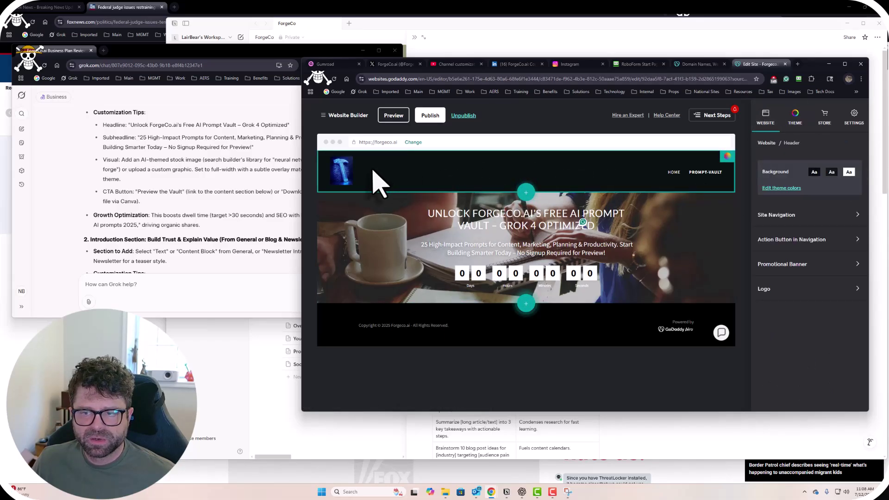
click(484, 221)
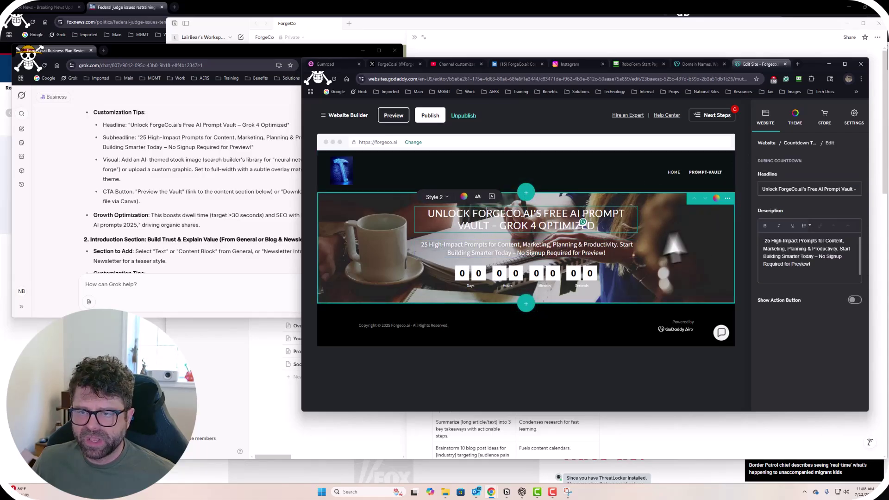
click(802, 144)
click(770, 143)
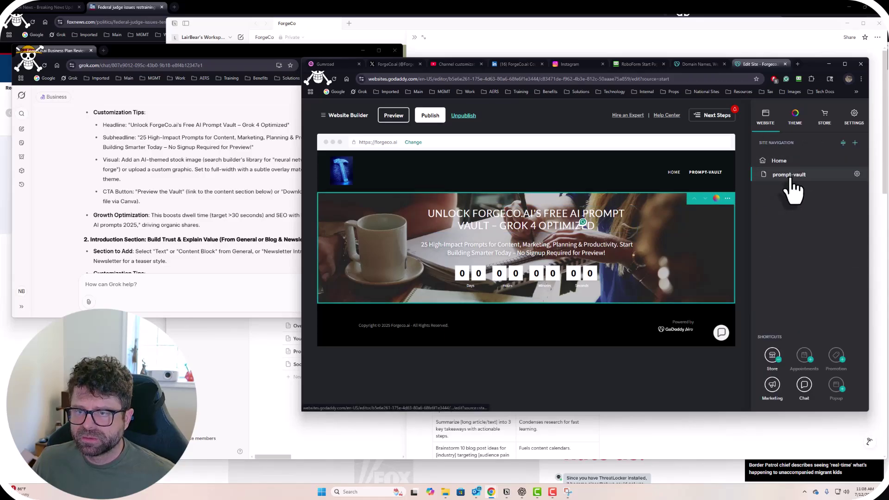
click(857, 174)
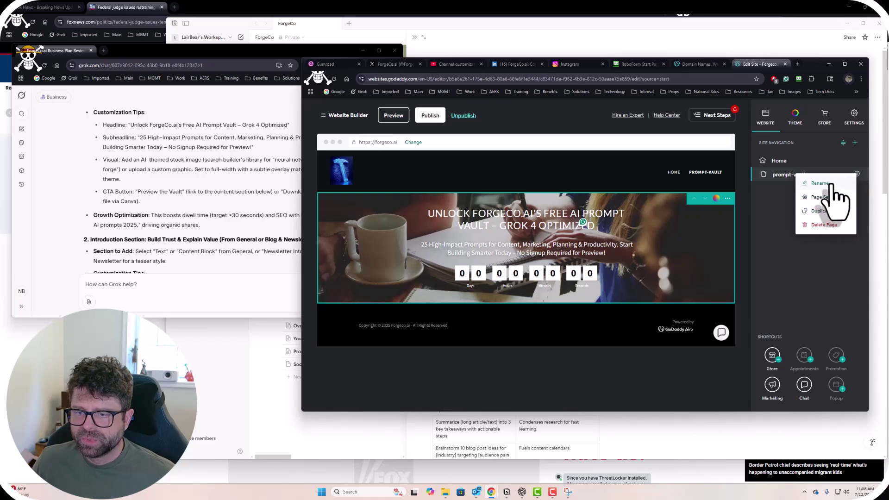
click(776, 246)
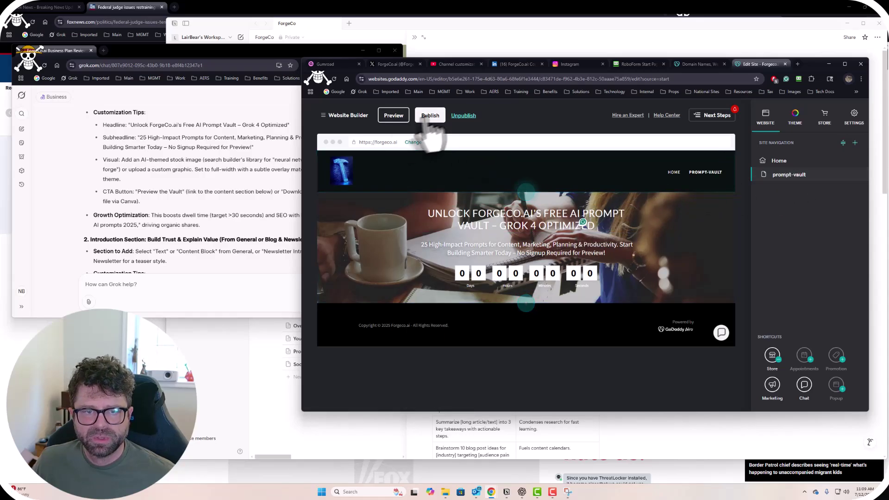
click(214, 199)
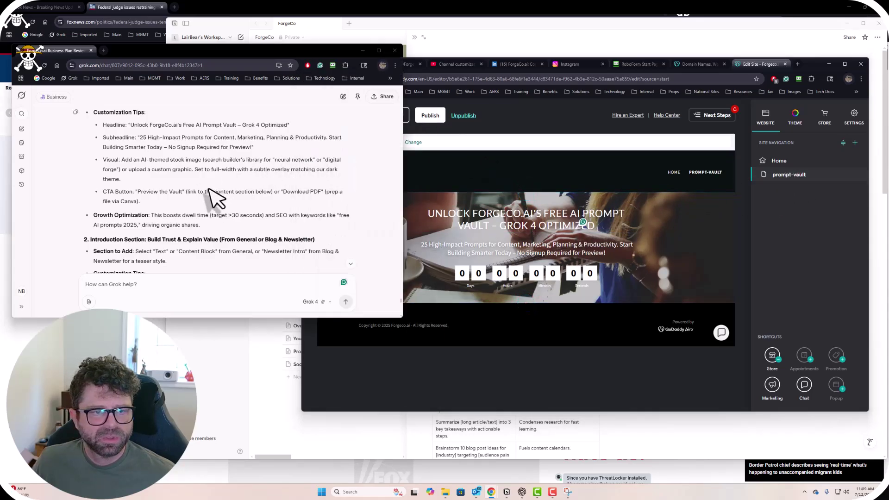
After viewing the add-page choices, open prompt-vault's Page Settings and the Next Steps checklist.
click(626, 407)
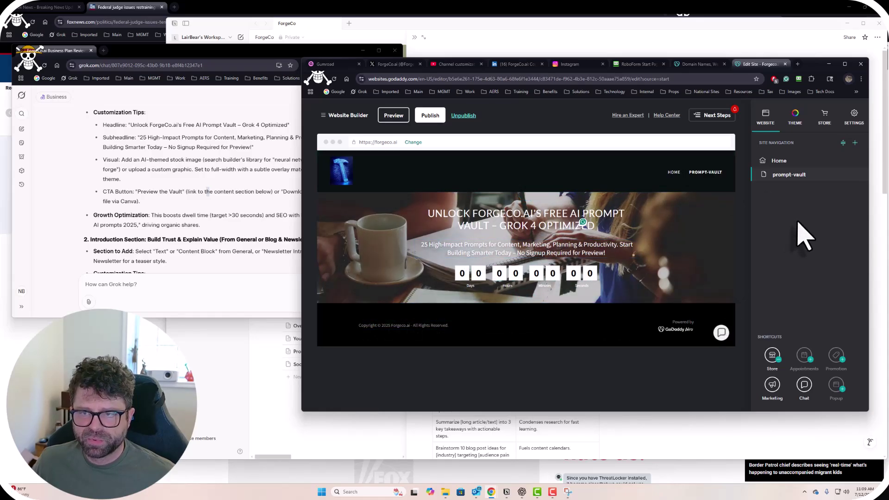
click(854, 143)
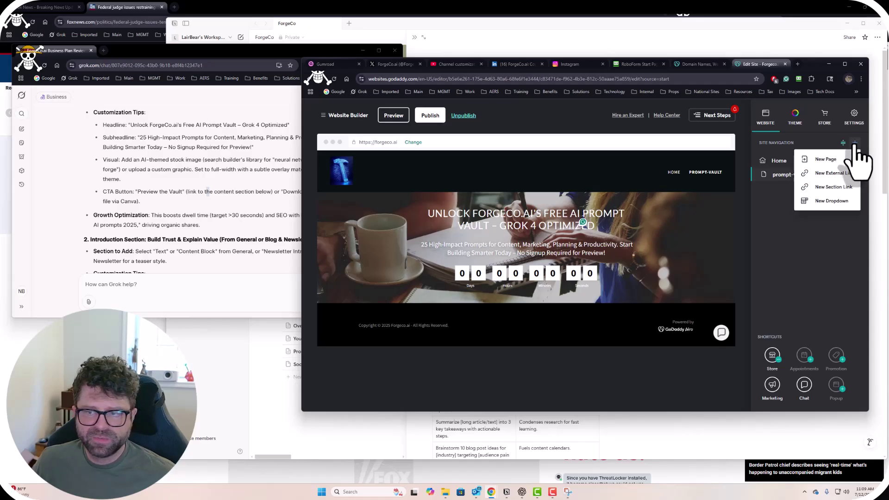
click(188, 206)
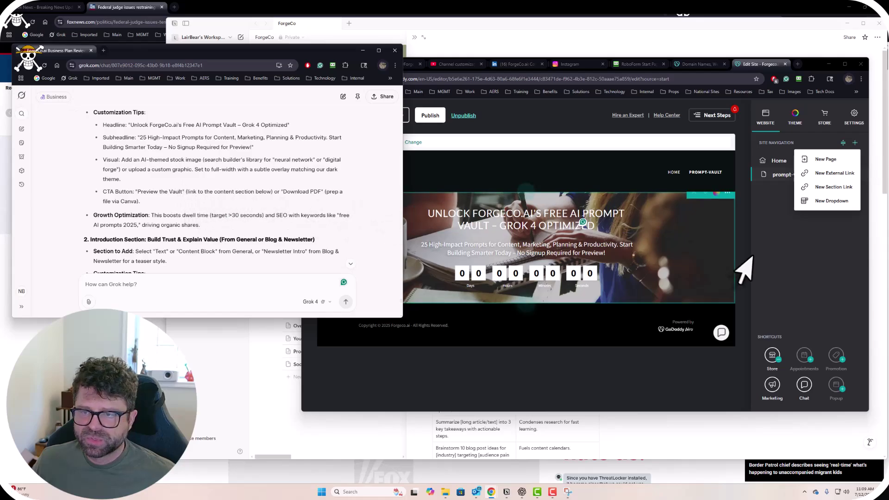
click(829, 269)
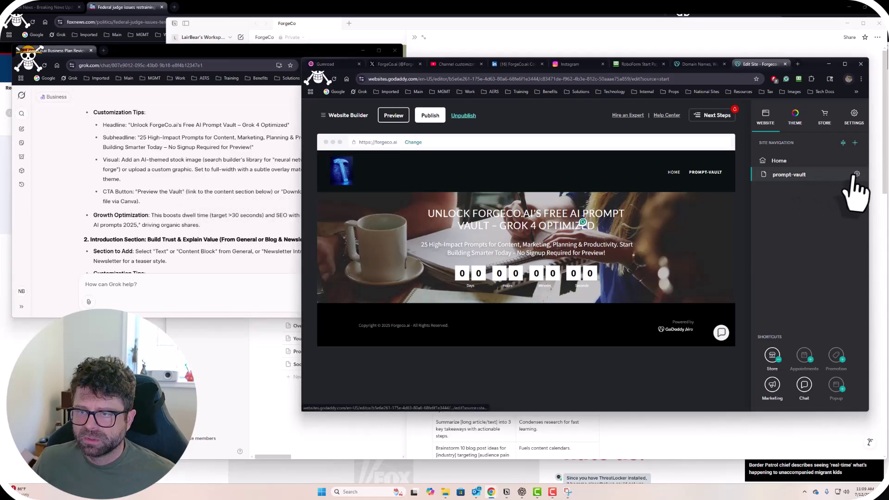
click(856, 174)
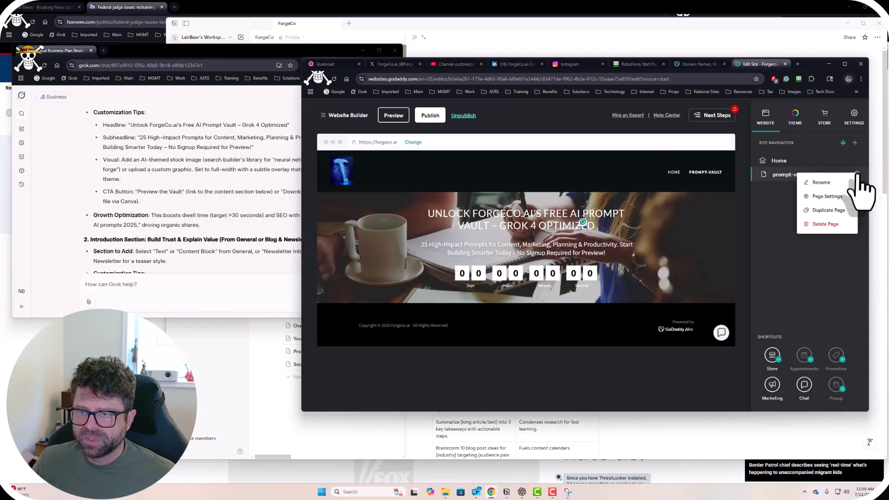
click(827, 197)
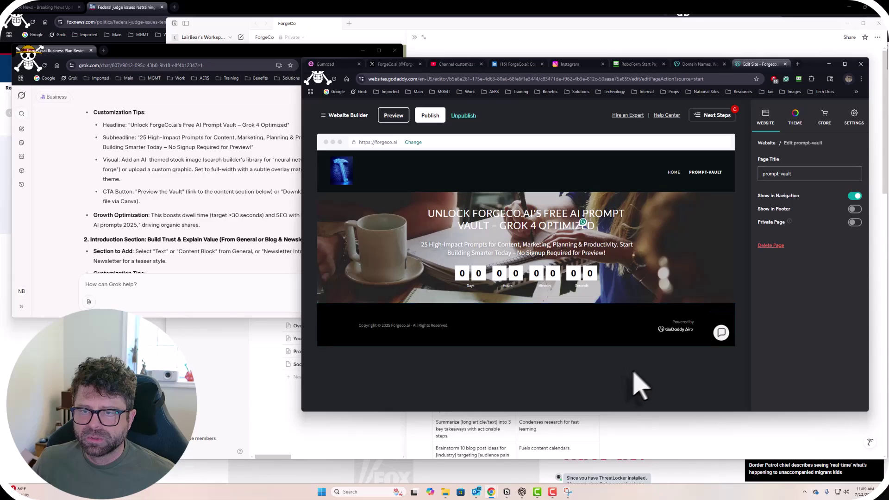
click(715, 118)
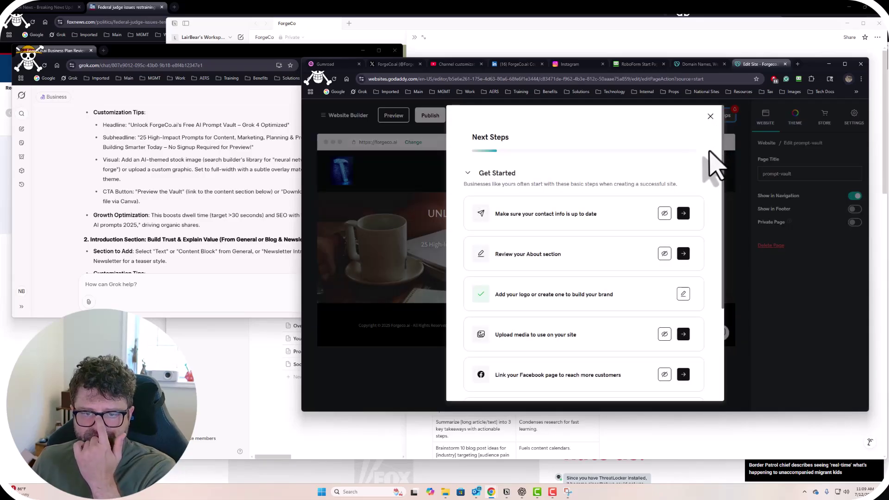
Close Next Steps, return to the Website page list, and bring Grok's chat forward.
scroll(615, 277, down, 3)
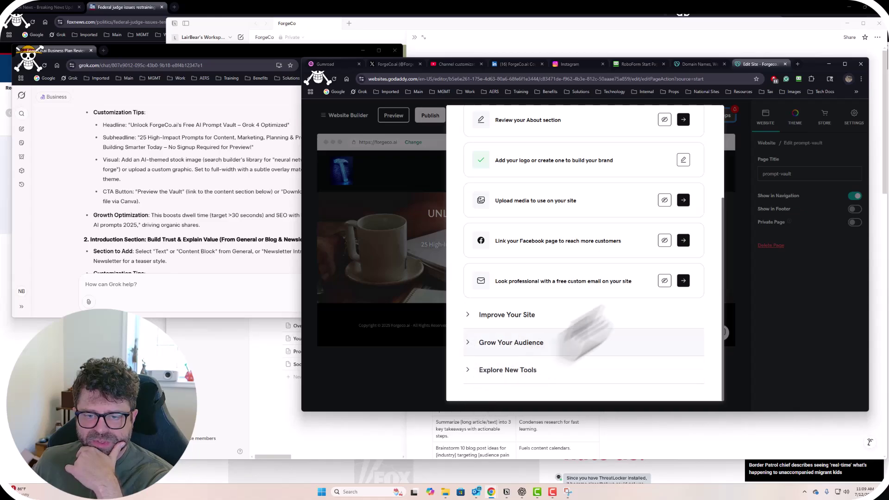
scroll(666, 296, up, 3)
click(710, 116)
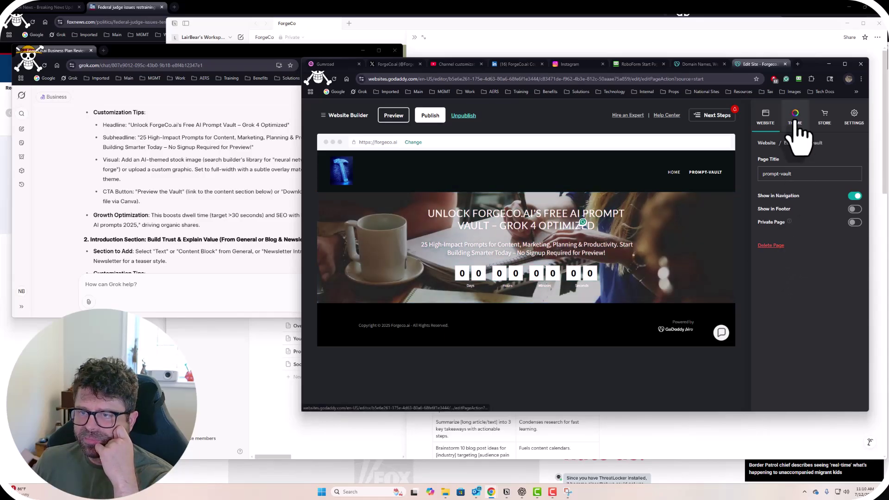
click(766, 143)
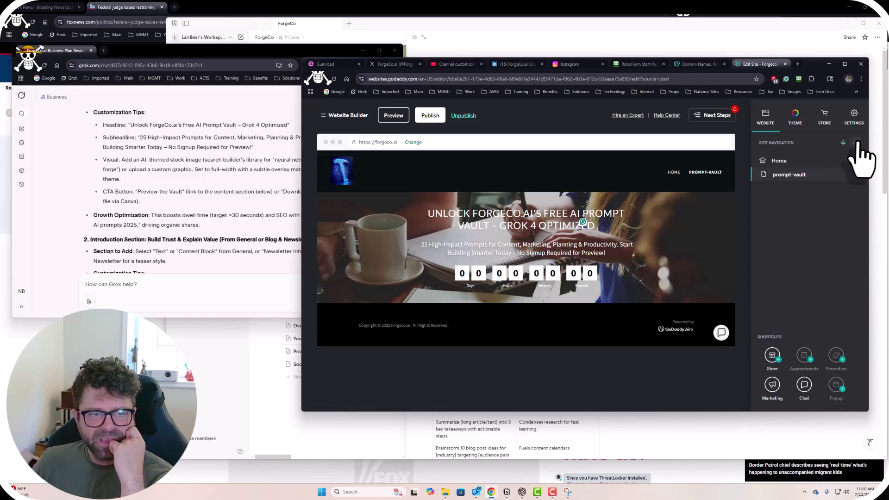
click(191, 197)
scroll(194, 213, up, 1)
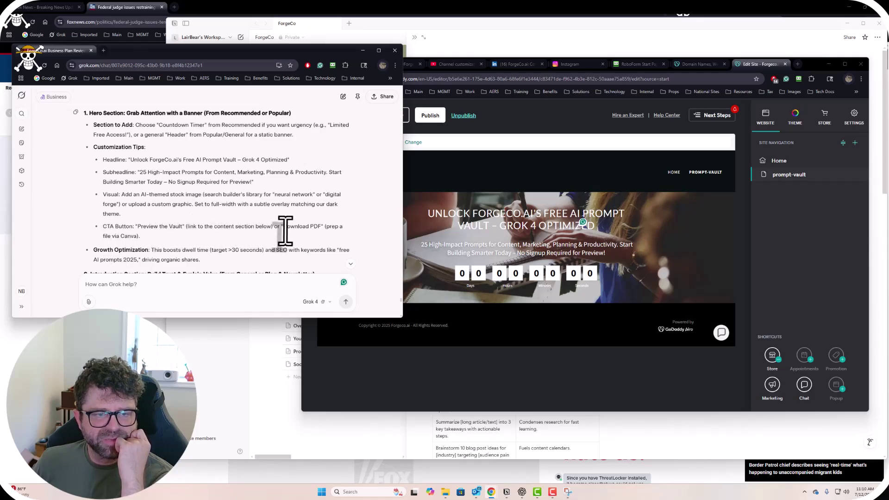
Check the site editor, then start a new question in Grok's chat box.
scroll(287, 236, down, 1)
scroll(288, 242, up, 1)
click(477, 391)
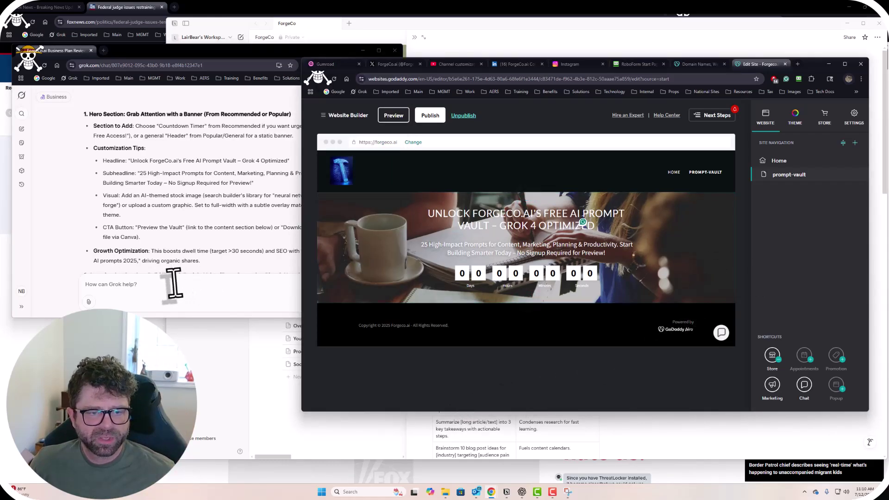
click(174, 284)
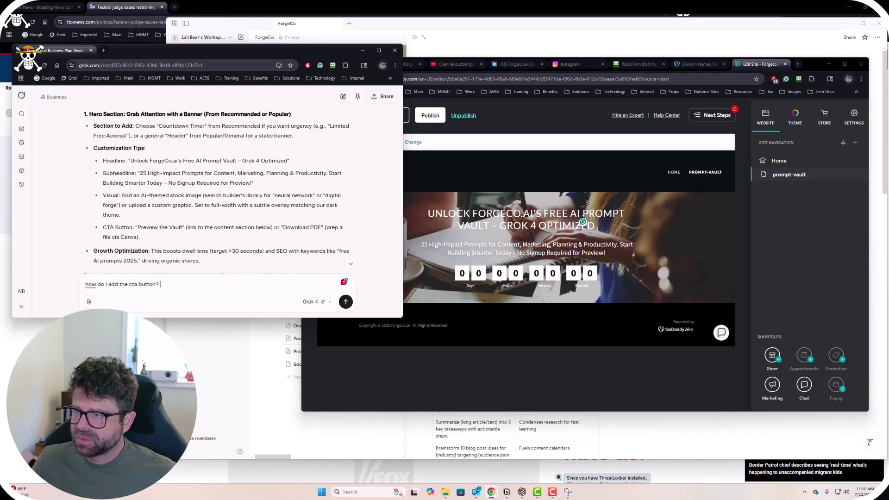
Snip the site editor and send it to Grok with 'how do I add the cta button?'.
key(super+shift+s)
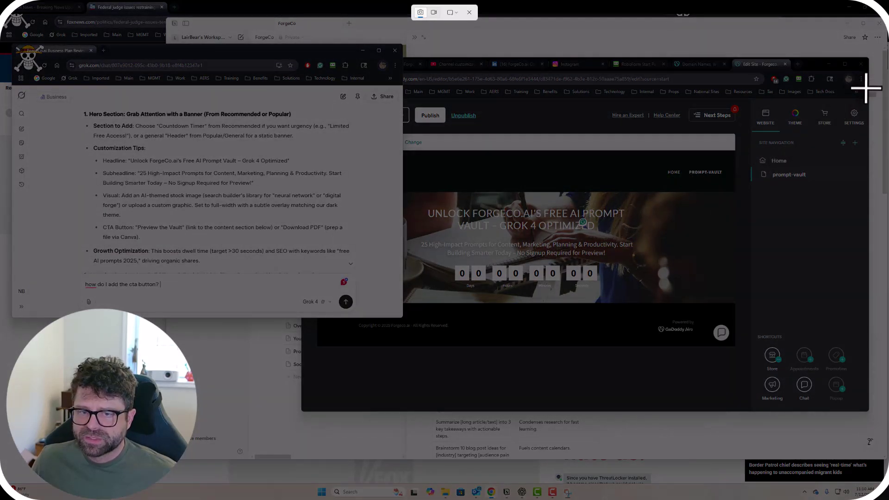
drag(865, 101, 408, 409)
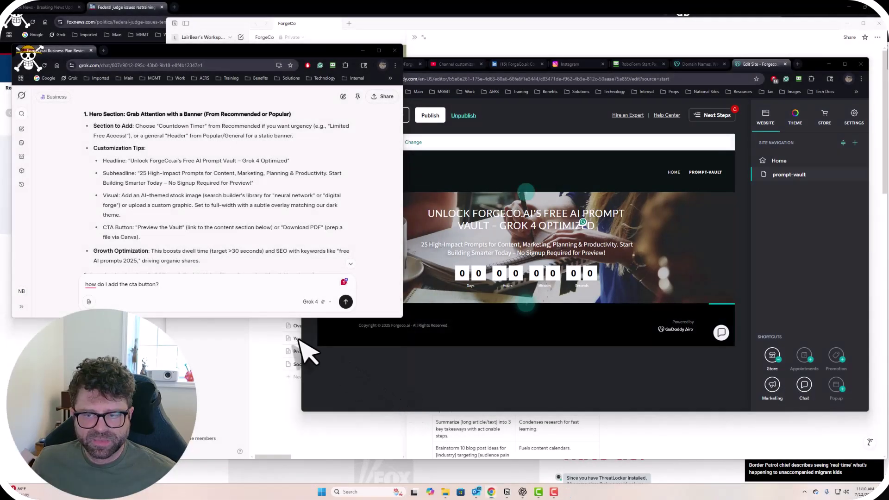
click(205, 284)
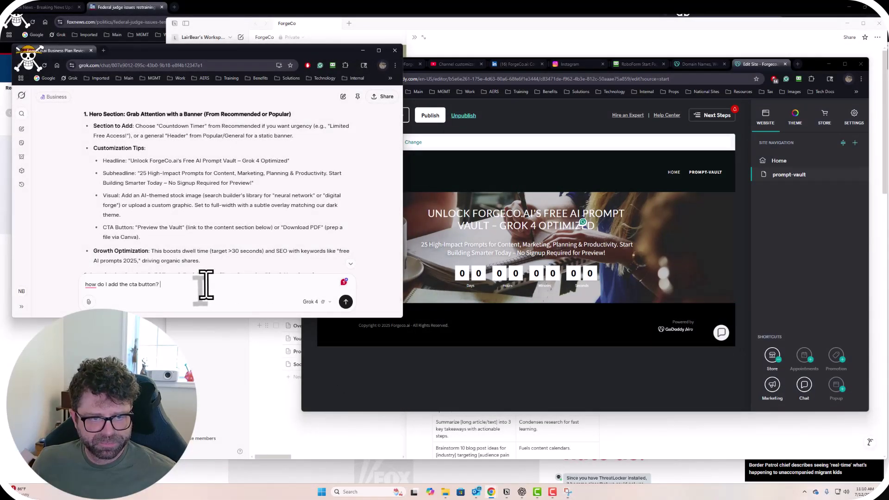
key(ctrl+v)
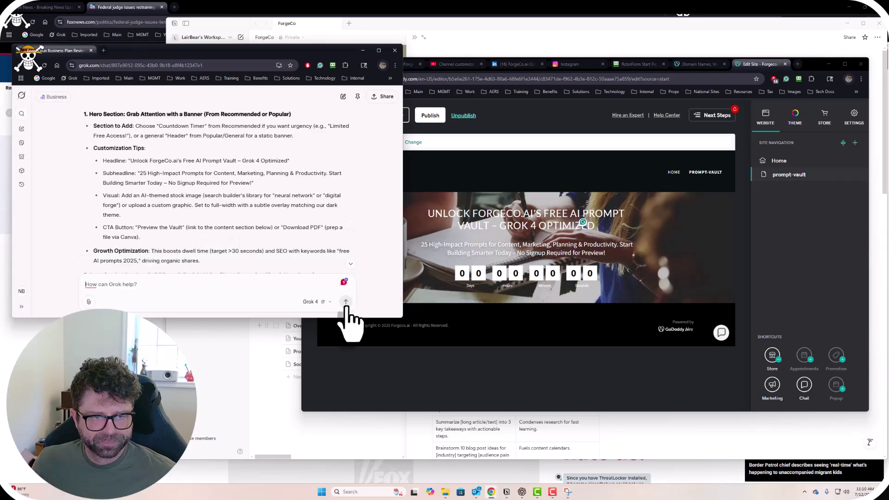
click(346, 302)
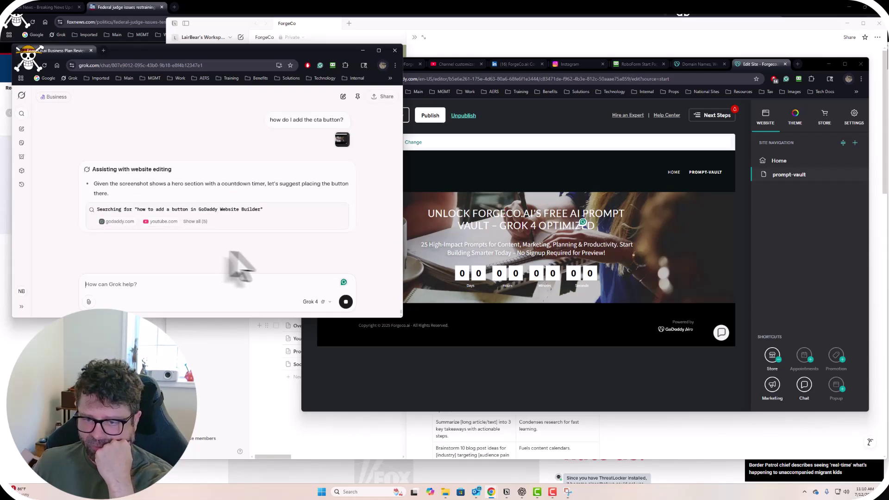
click(829, 232)
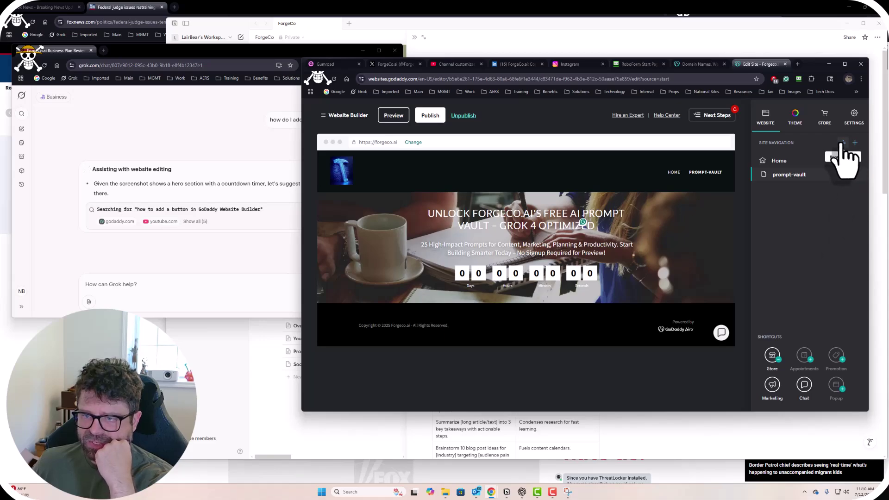
Check prompt-vault's link options and Grok's streaming reply, then bring the ChatGPT chat forward.
right_click(800, 177)
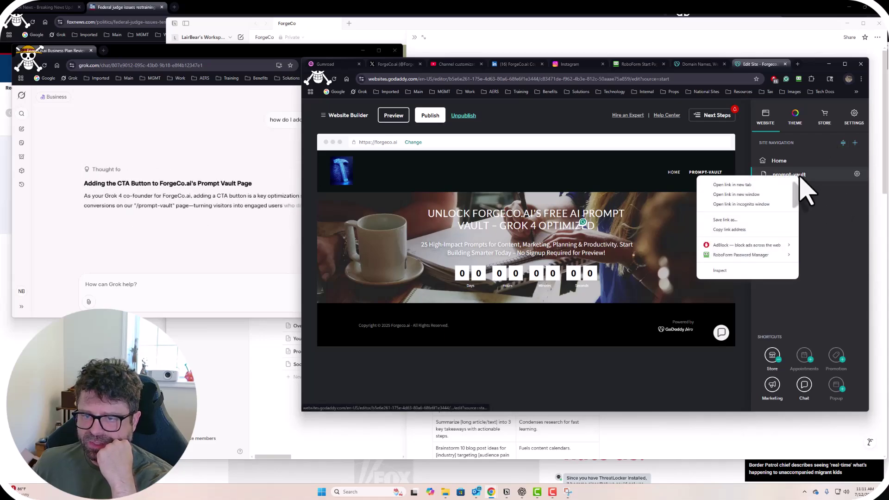
click(839, 265)
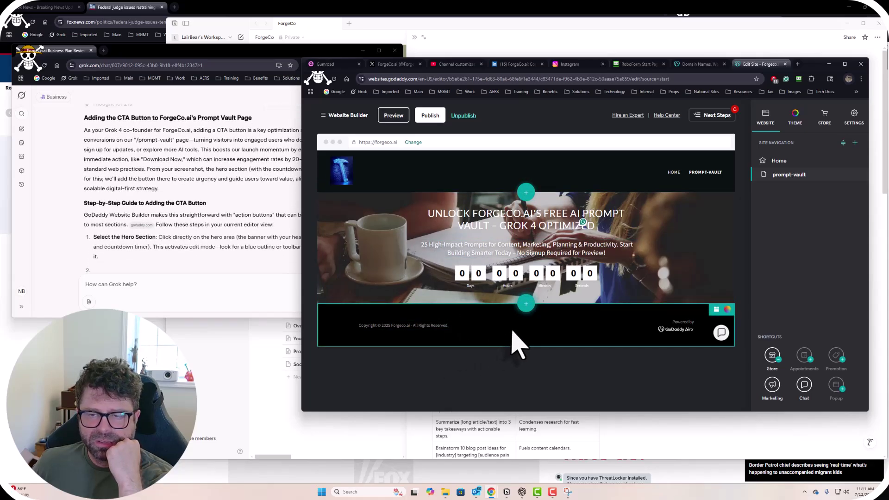
click(228, 208)
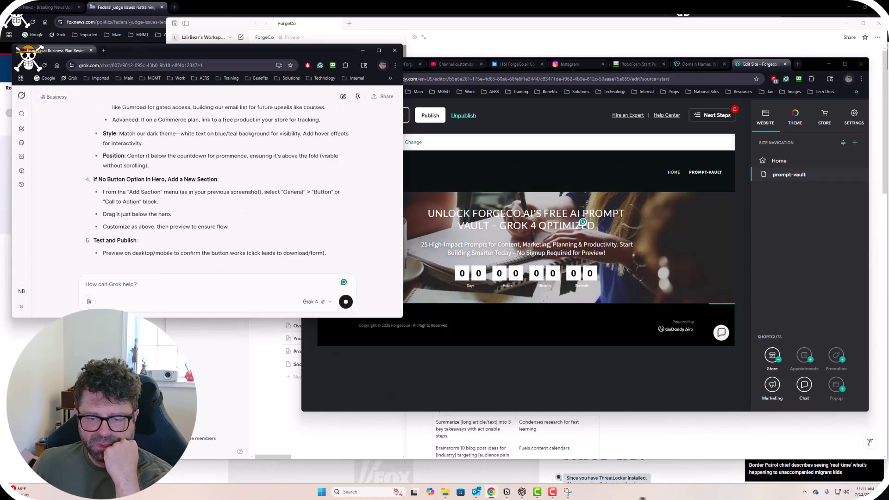
click(521, 492)
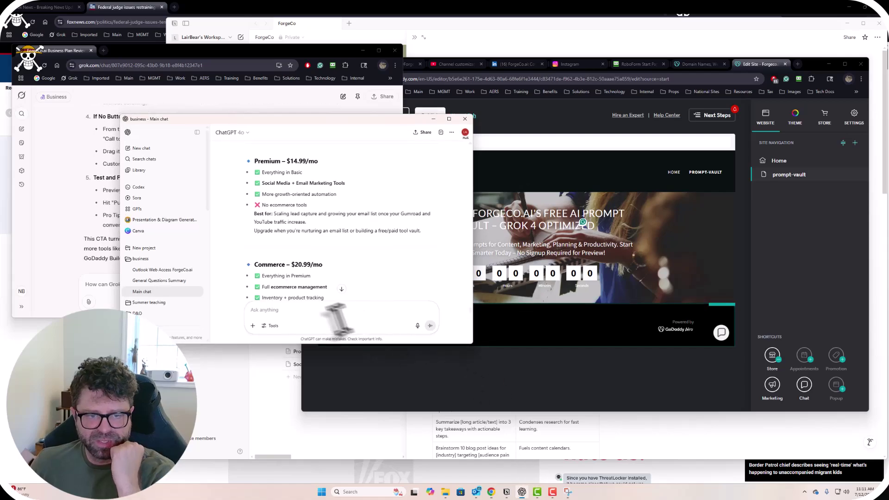
Ask ChatGPT 'what is the hero section of a website on godaddy' and move it aside.
text(what is the hero section of a website on godaddy)
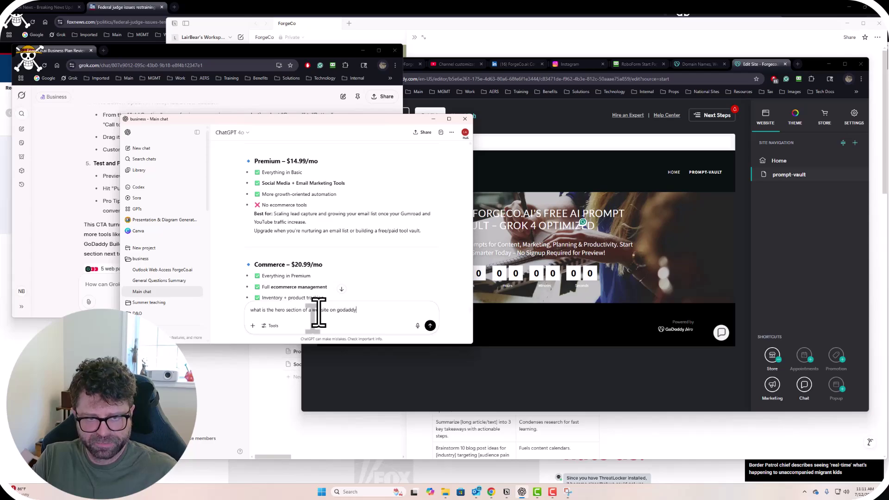
key(Return)
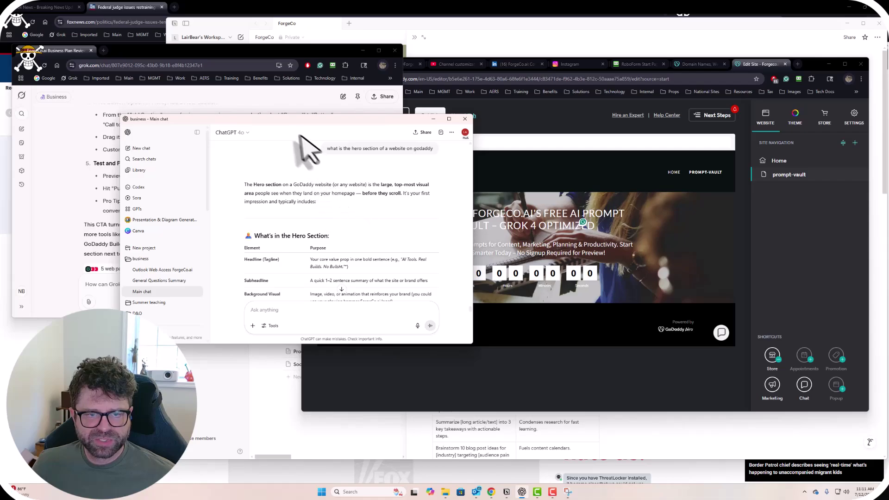
drag(288, 125, 252, 290)
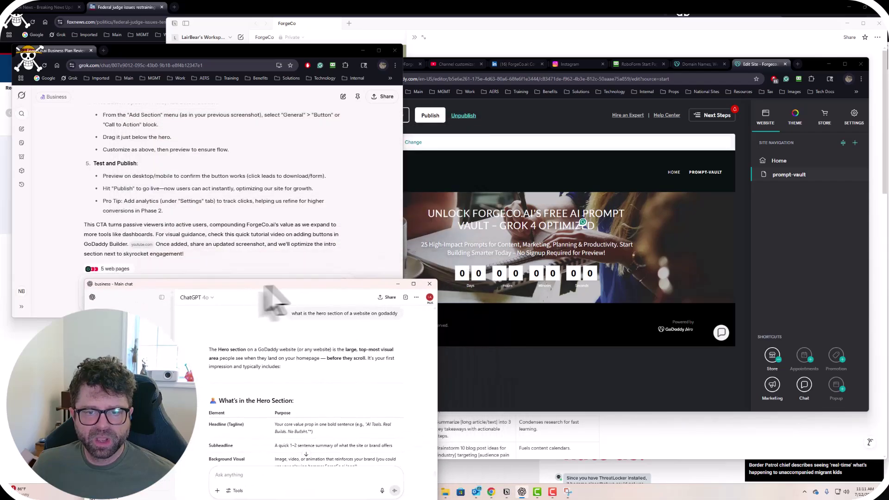
On the Home page, select the blue hammer header logo and open it for editing.
click(591, 373)
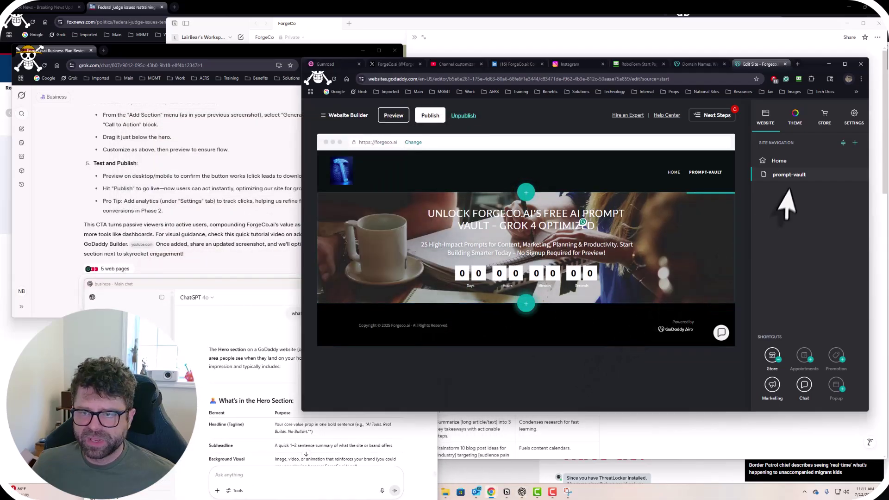
click(780, 163)
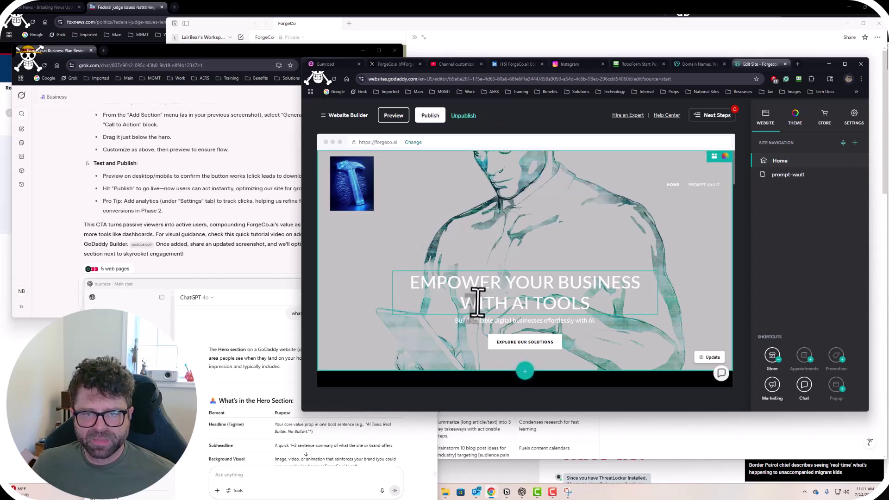
scroll(387, 304, down, 3)
scroll(388, 298, up, 3)
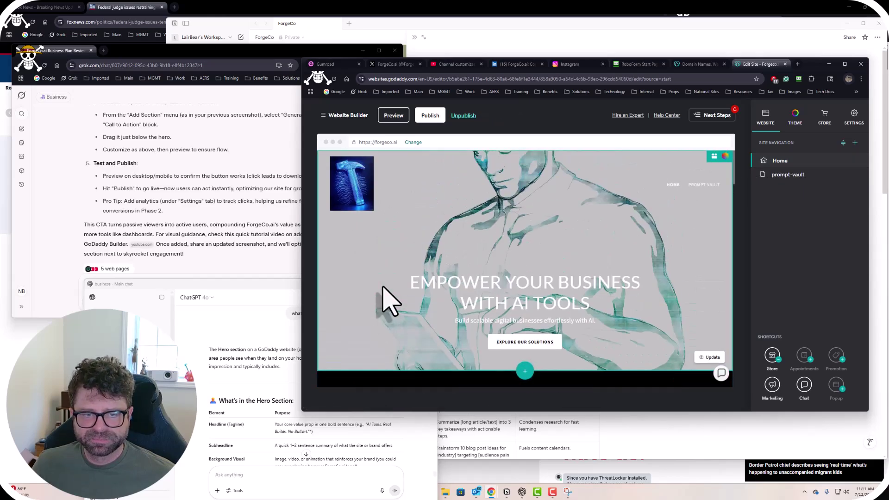
click(355, 200)
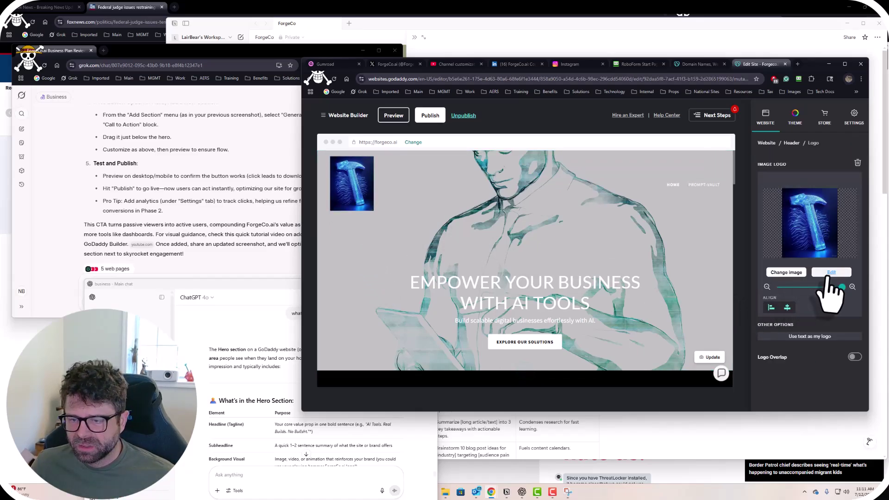
click(830, 273)
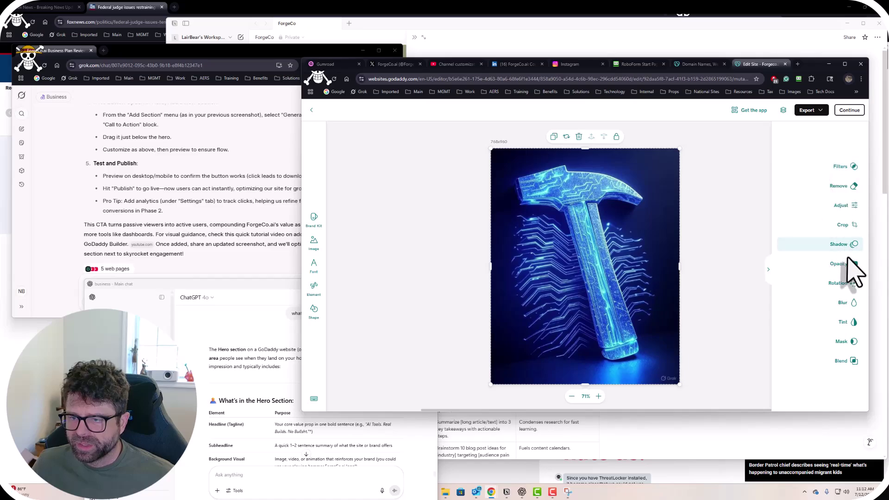
Apply the Overlay blend mode to the hammer logo and save it to the site.
click(841, 361)
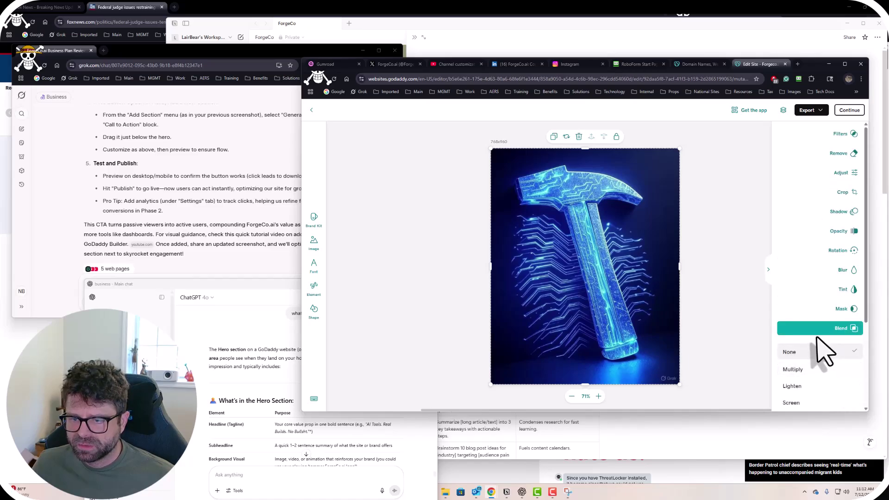
scroll(822, 354, down, 3)
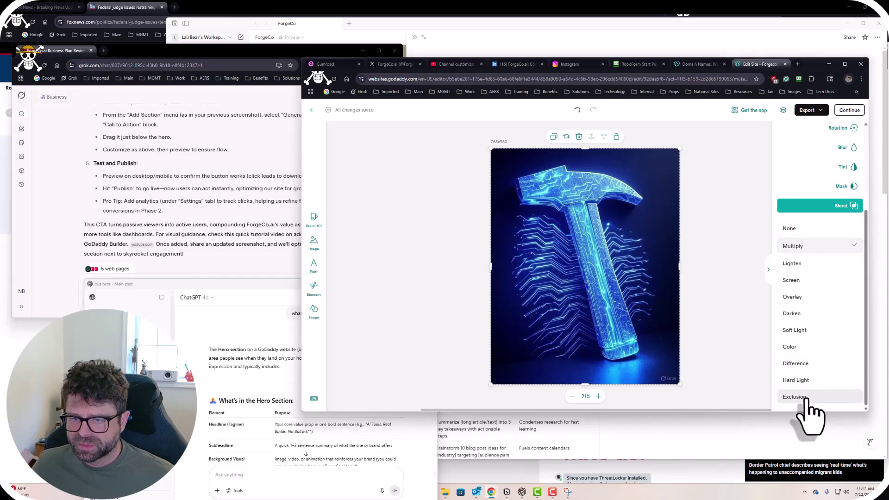
click(806, 314)
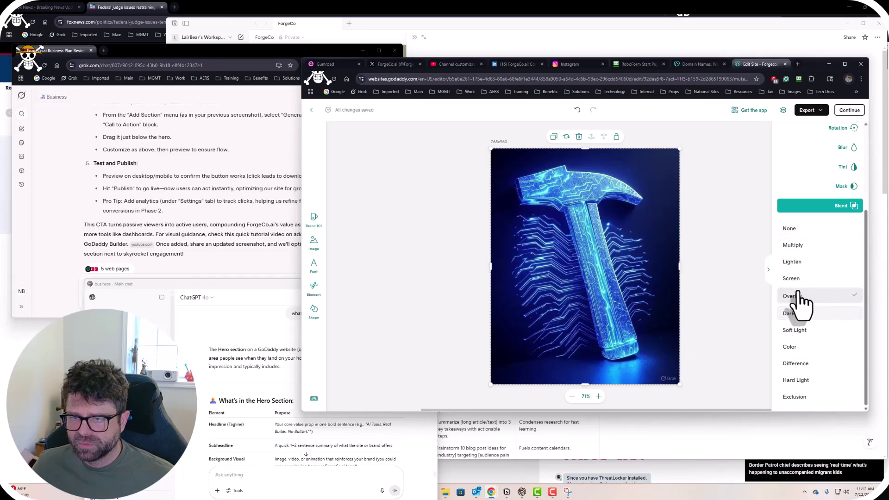
click(796, 297)
click(850, 112)
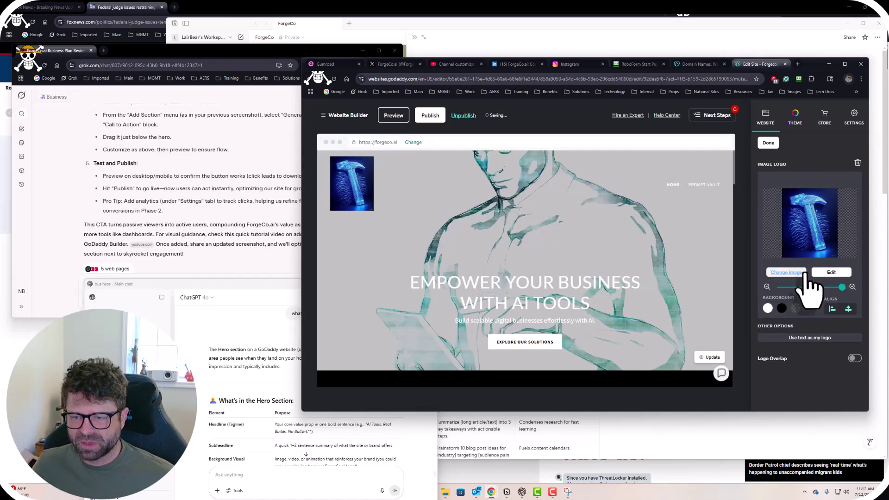
Settle on a black logo background after trying white and transparent, then reopen the editor.
click(768, 309)
click(782, 309)
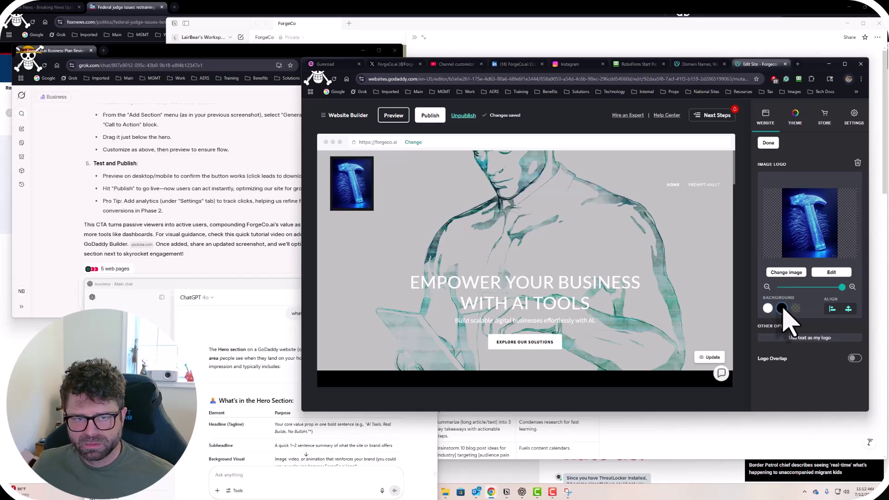
click(795, 309)
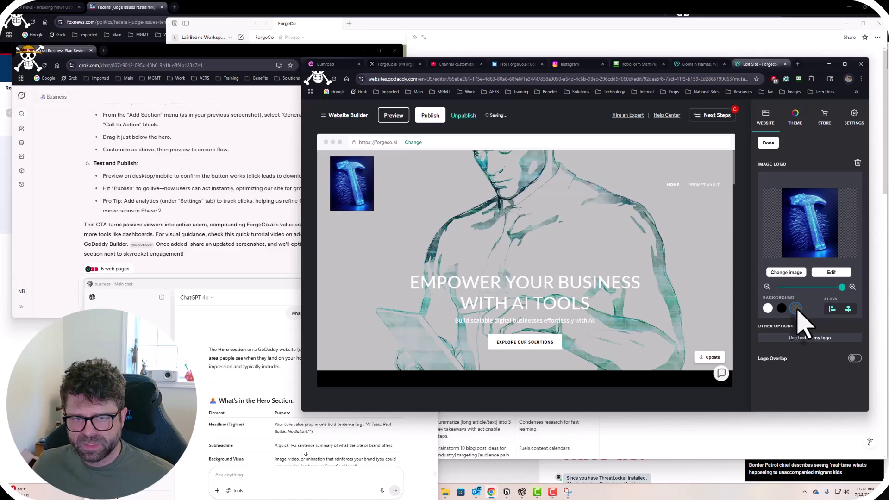
click(768, 308)
click(781, 309)
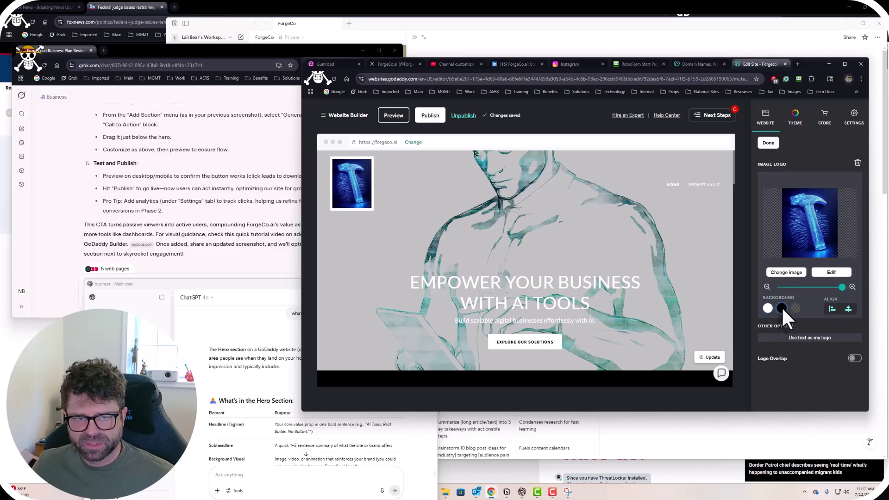
click(768, 309)
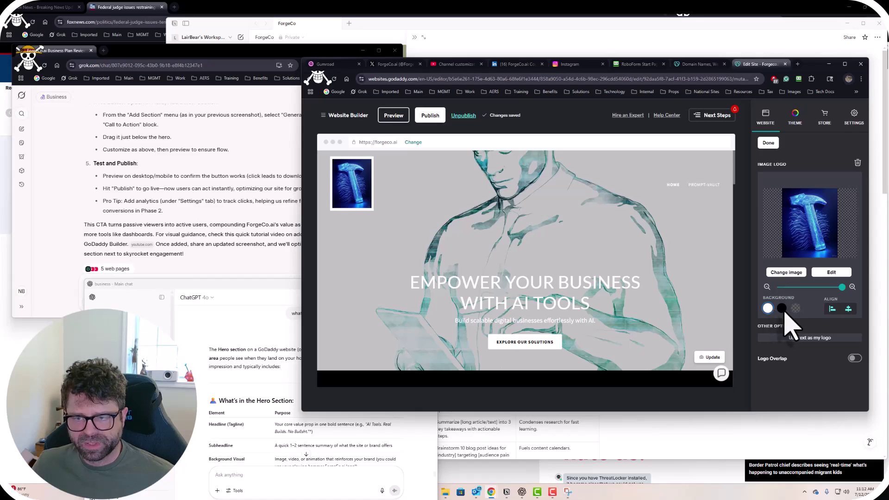
click(781, 309)
click(768, 309)
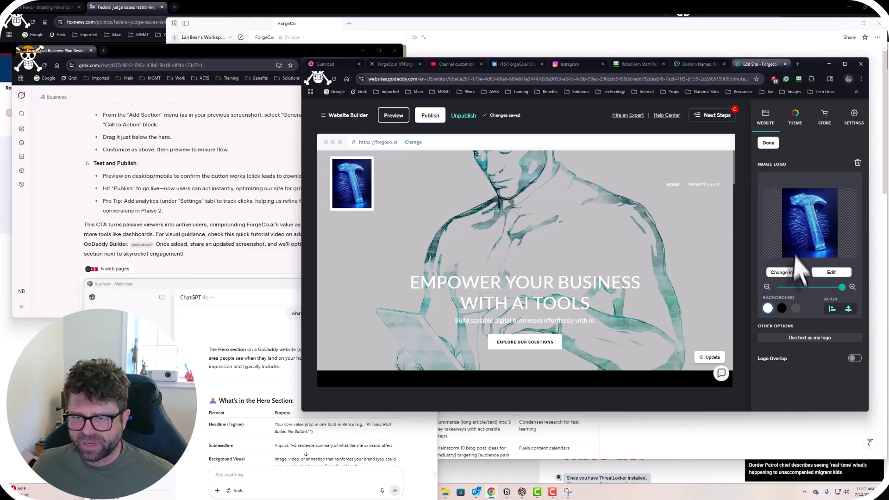
click(781, 309)
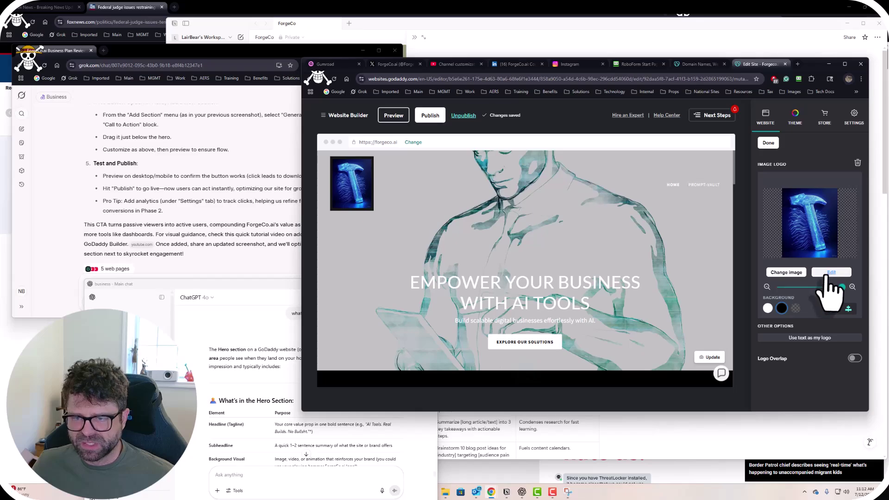
click(831, 273)
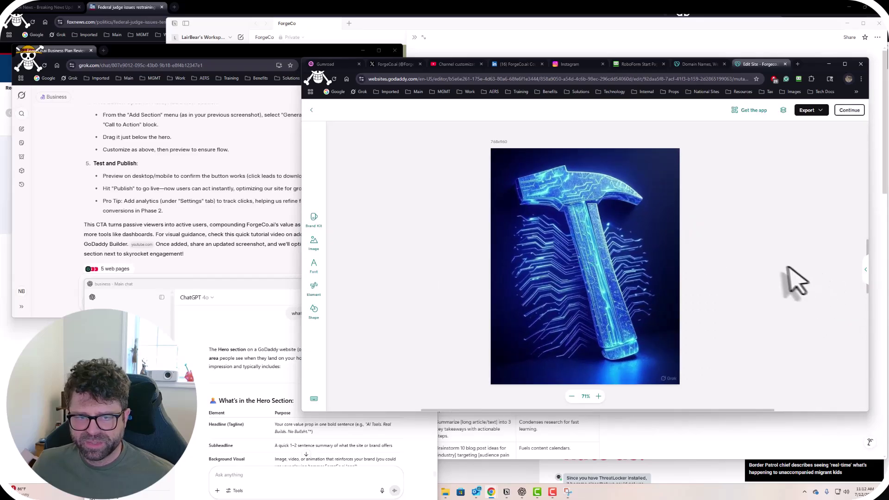
Confirm the Forgeco.ai business name and upload forgecoai-mainlogo.jpg as the Brand Kit logo.
click(314, 222)
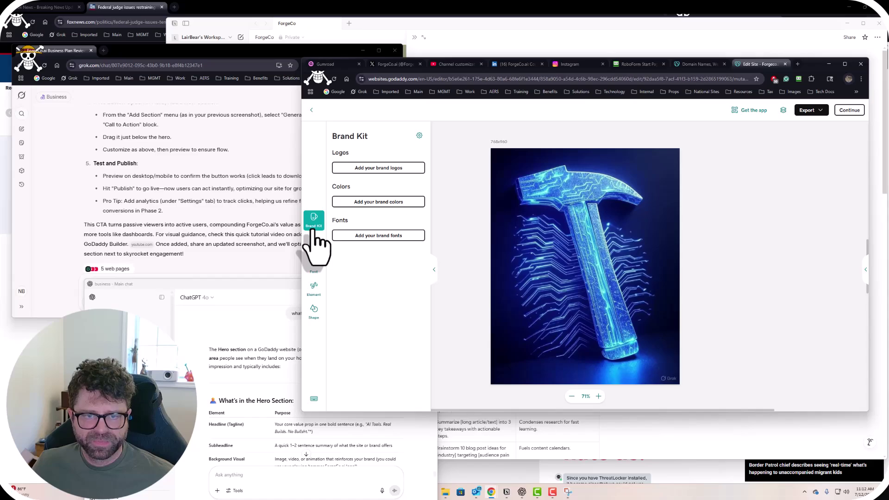
click(366, 168)
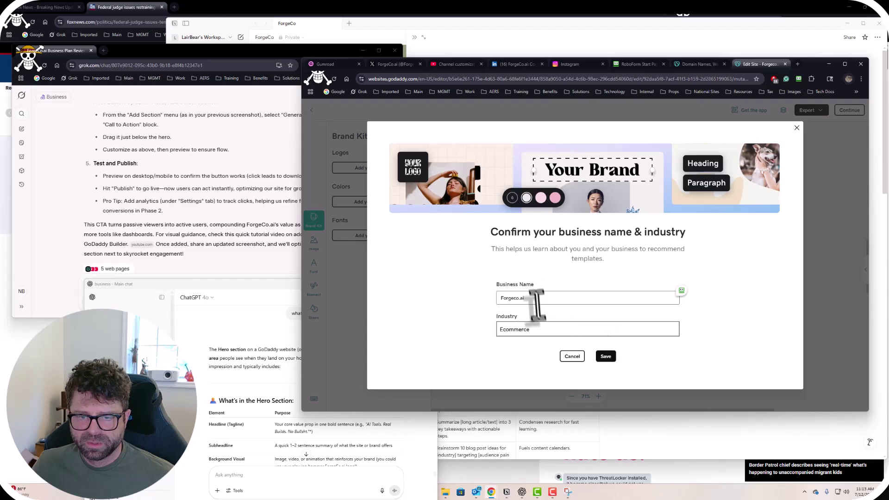
click(606, 357)
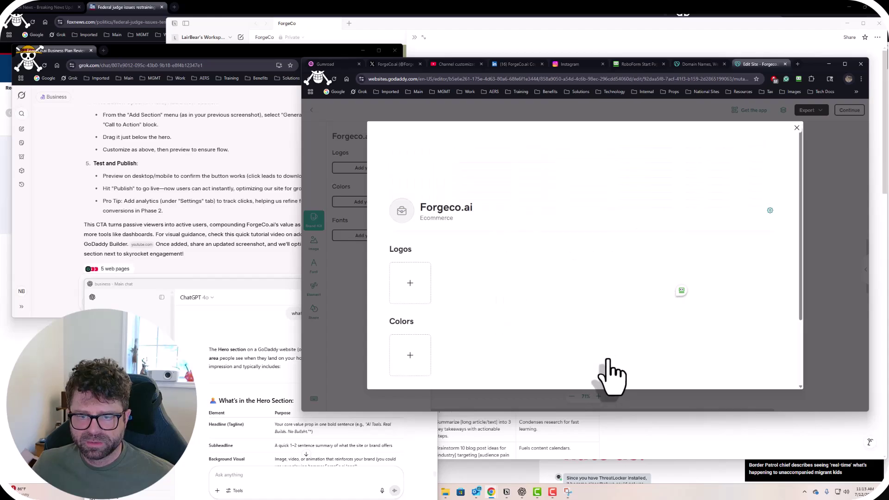
click(410, 281)
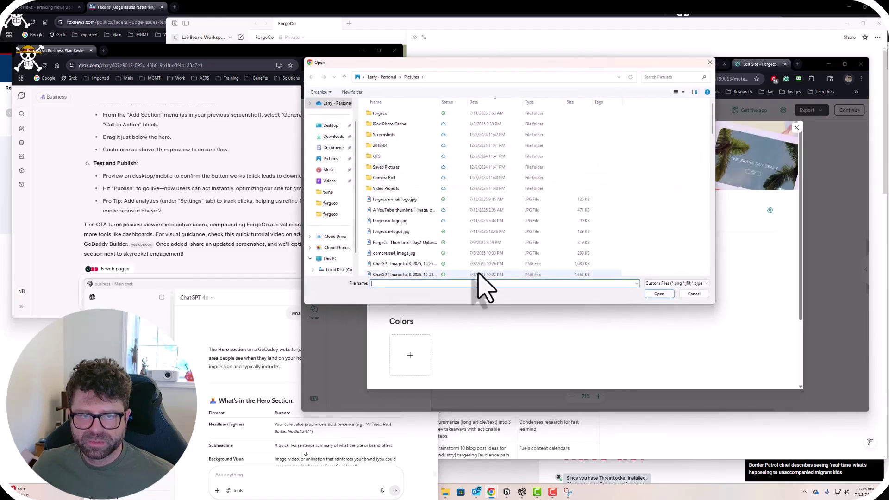
click(409, 201)
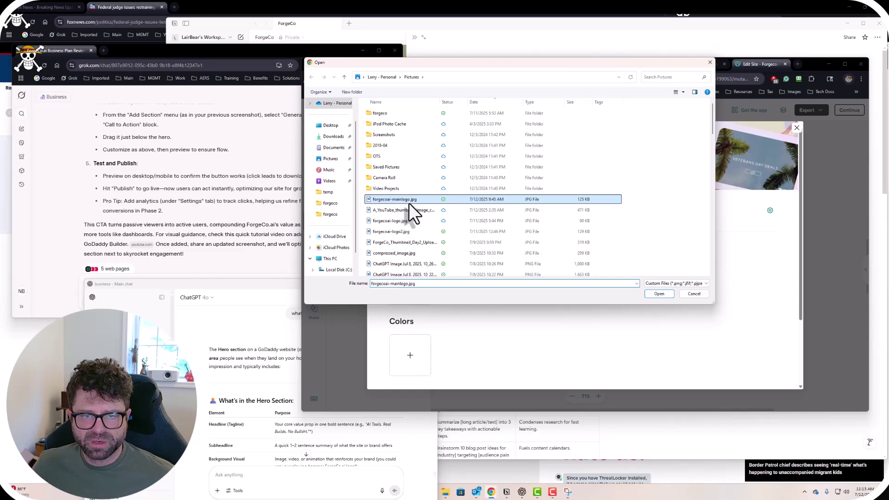
click(659, 293)
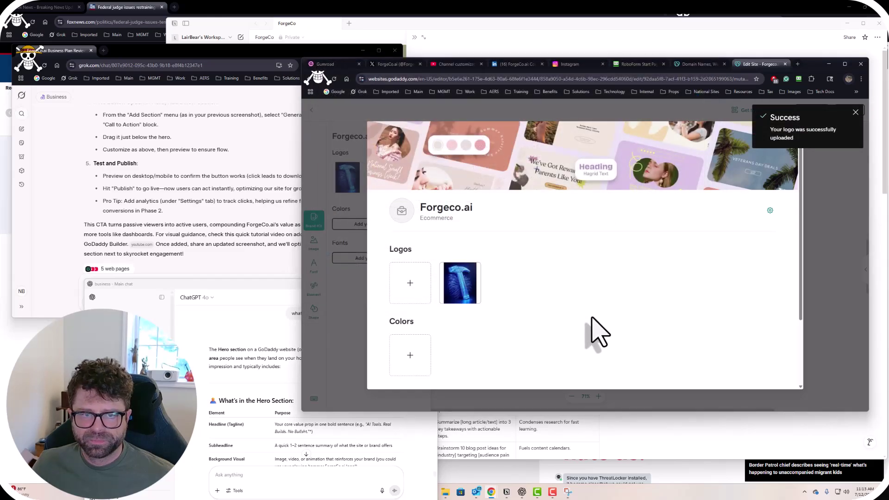
Add teal #3F7A8D as a brand colour, close the Brand Kit and continue.
click(410, 355)
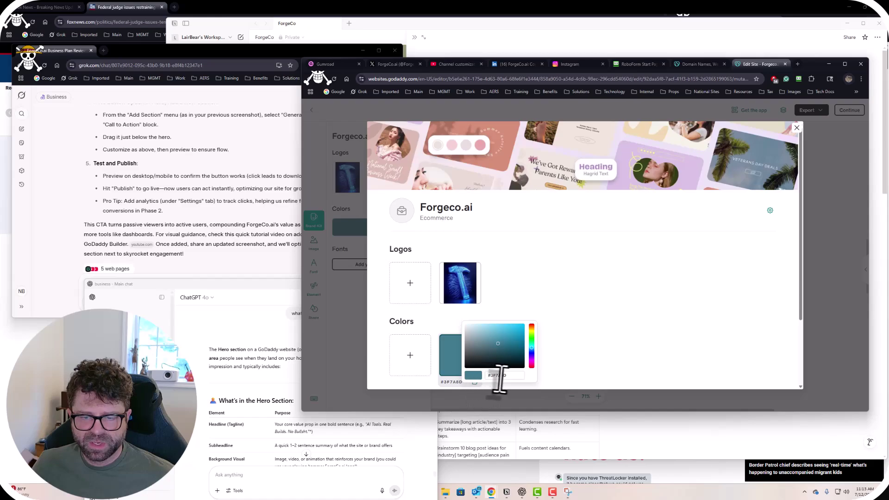
click(611, 302)
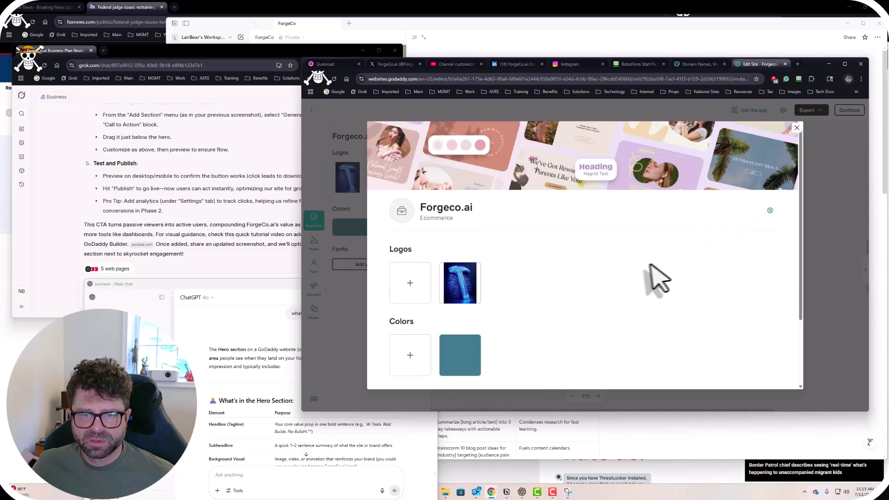
mouse_move(460, 350)
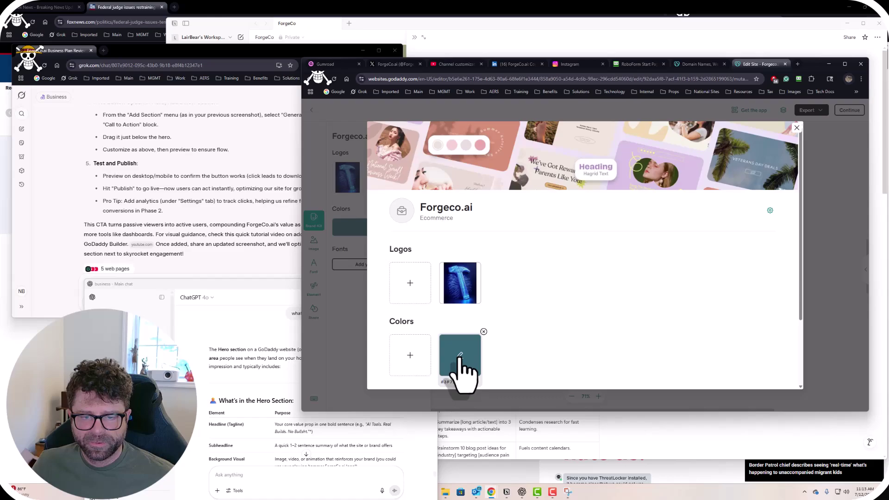
click(463, 356)
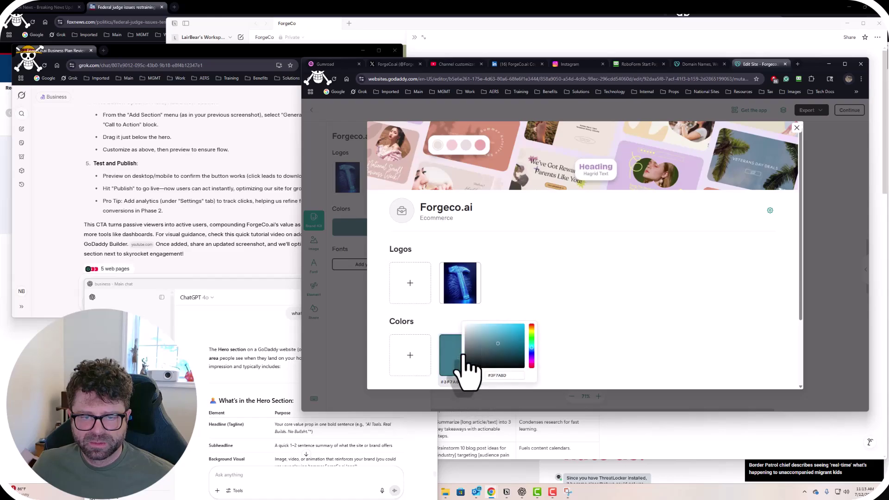
click(631, 338)
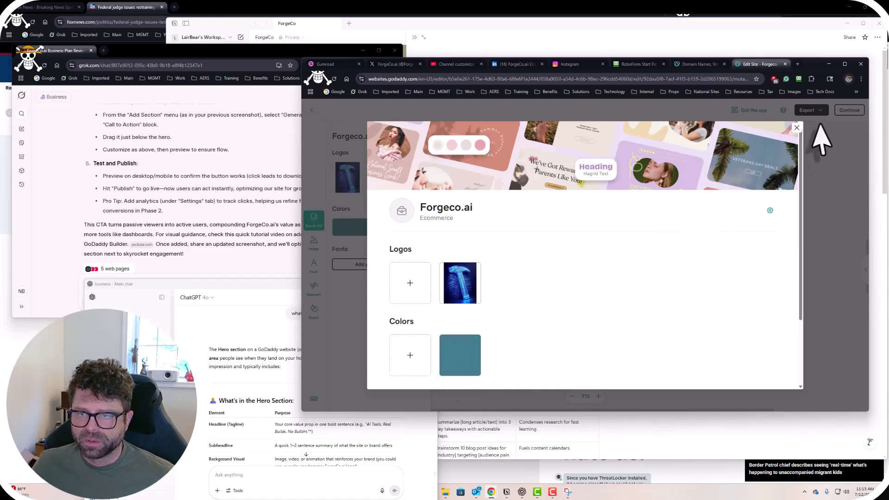
click(796, 127)
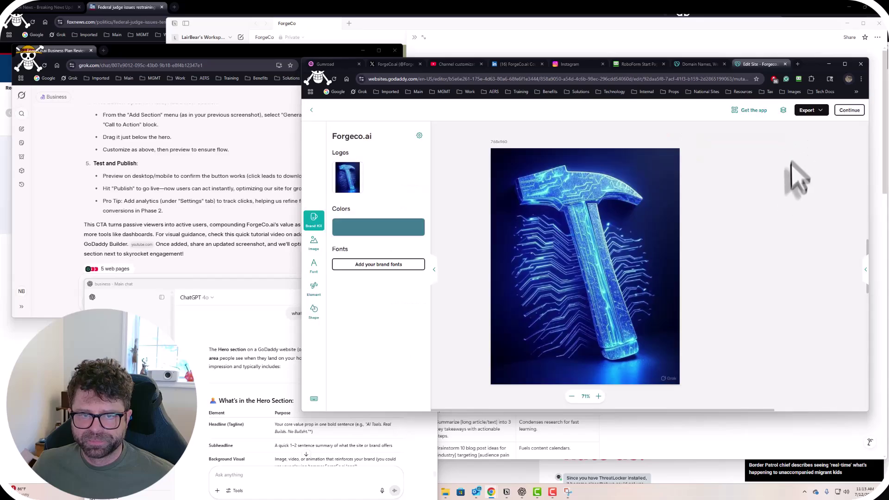
click(849, 110)
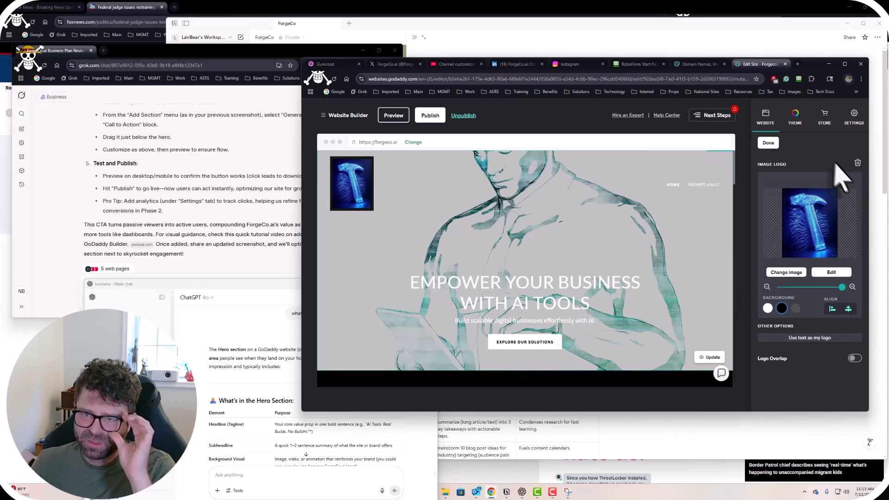
Finish the header logo edit and scroll through Grok's CTA button guide.
click(768, 143)
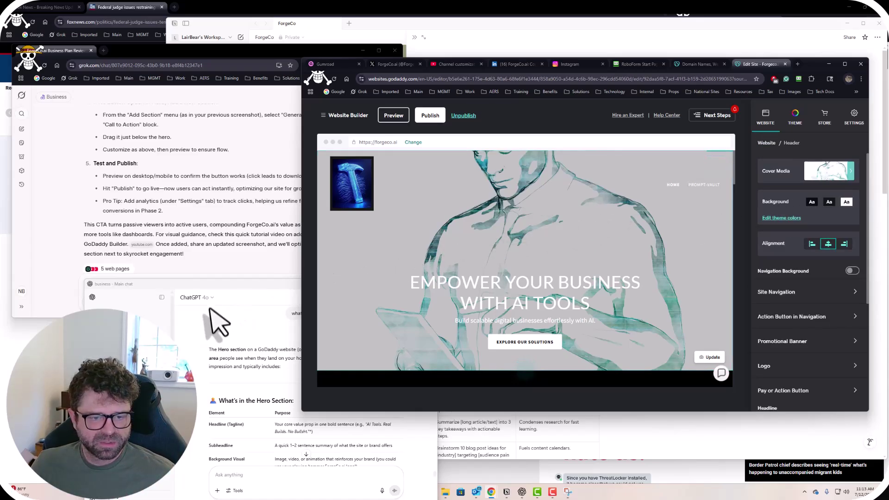
click(232, 276)
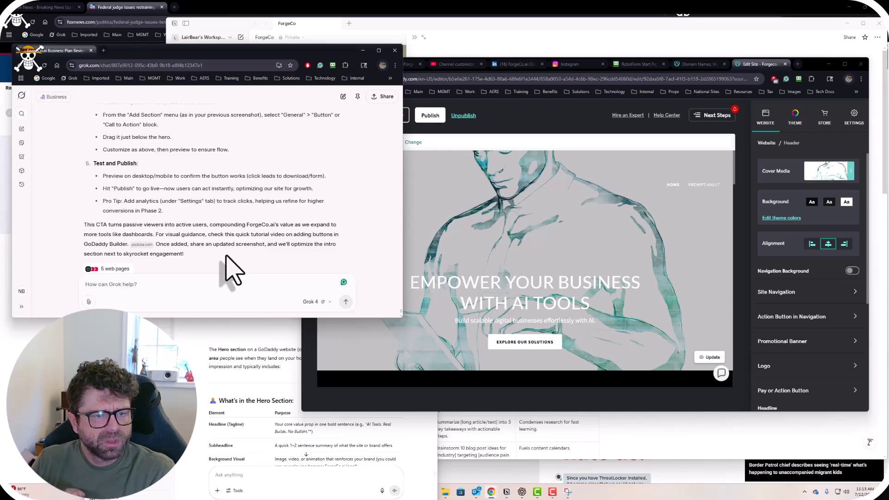
scroll(233, 266, up, 3)
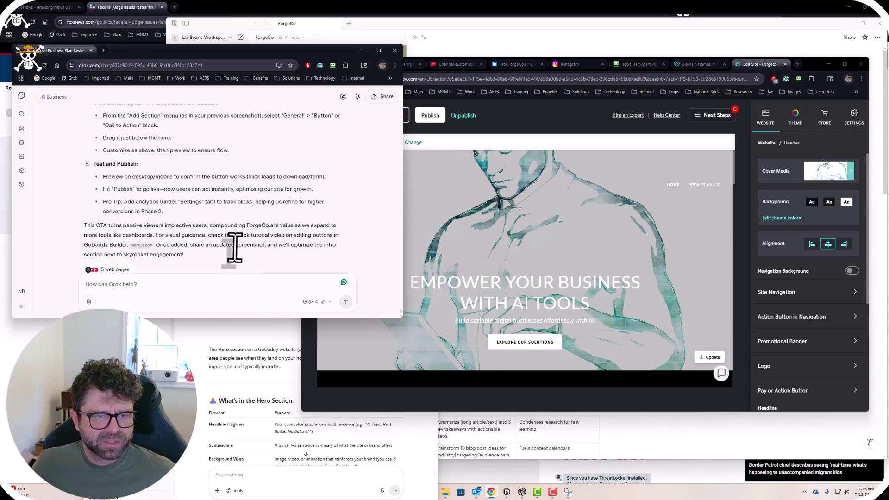
scroll(241, 262, up, 10)
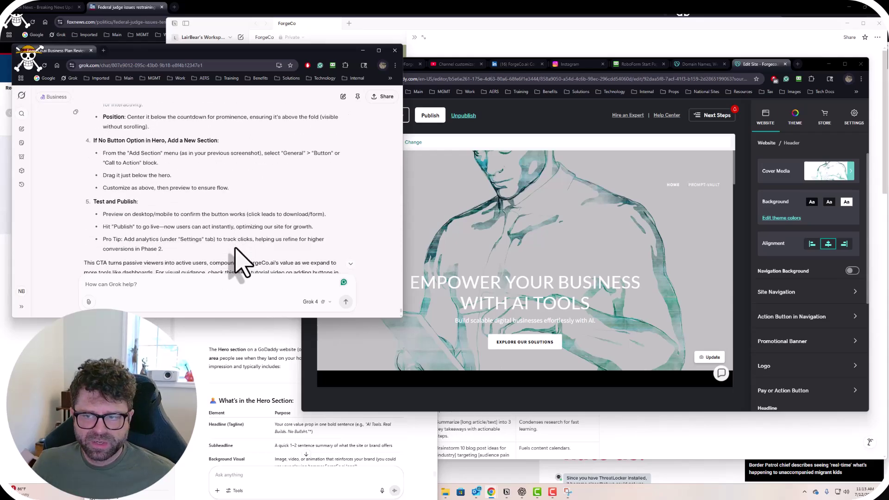
scroll(238, 261, up, 5)
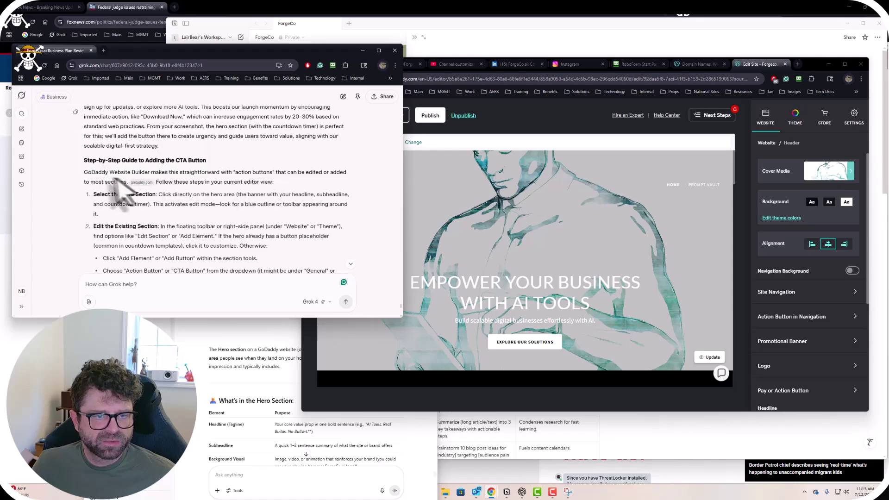
scroll(227, 222, down, 2)
scroll(227, 220, down, 3)
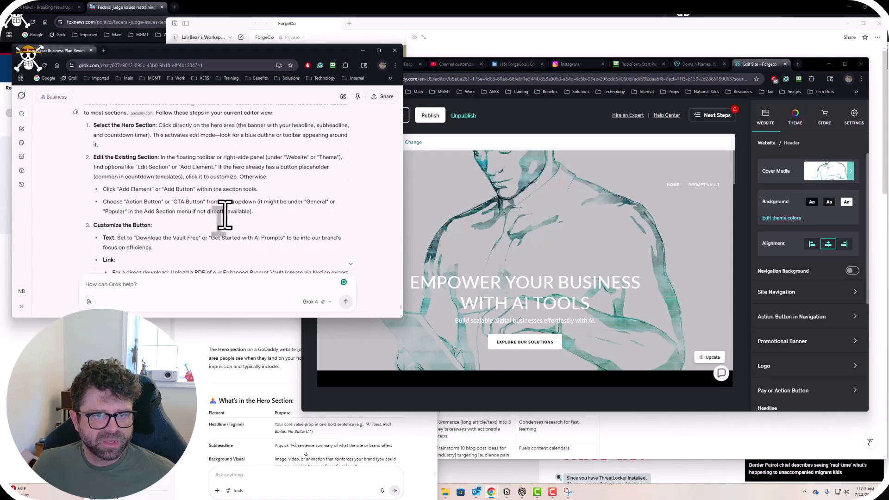
scroll(224, 212, up, 2)
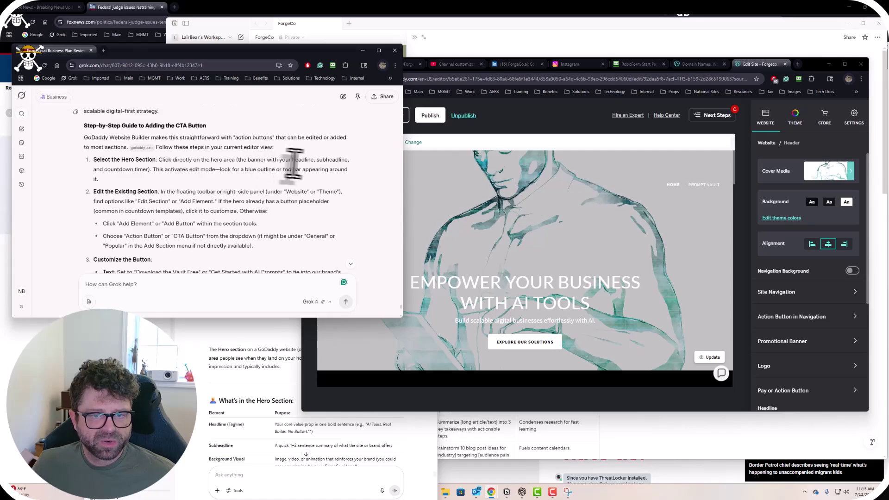
Open the prompt-vault page from the site's page list, then bring Grok's guide forward.
click(563, 139)
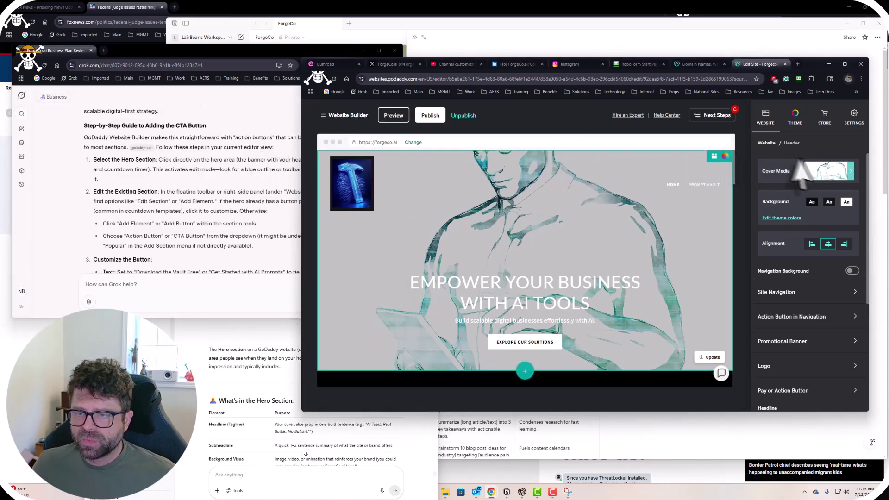
click(767, 118)
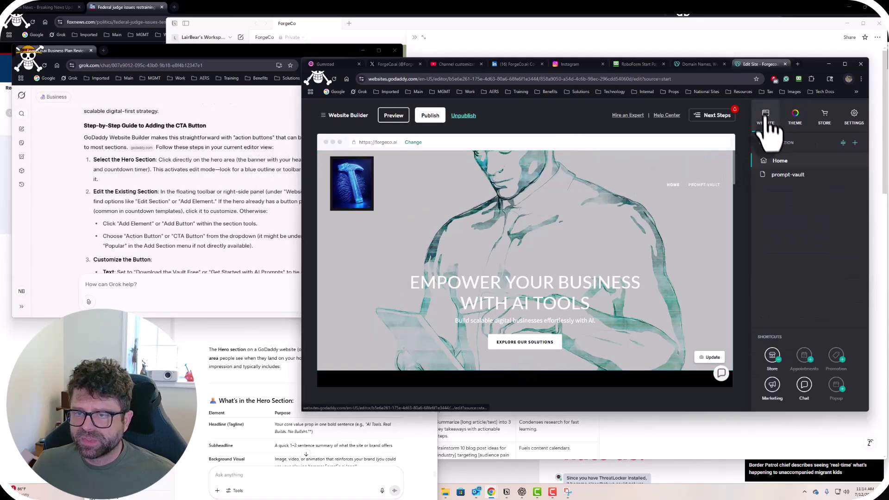
click(783, 176)
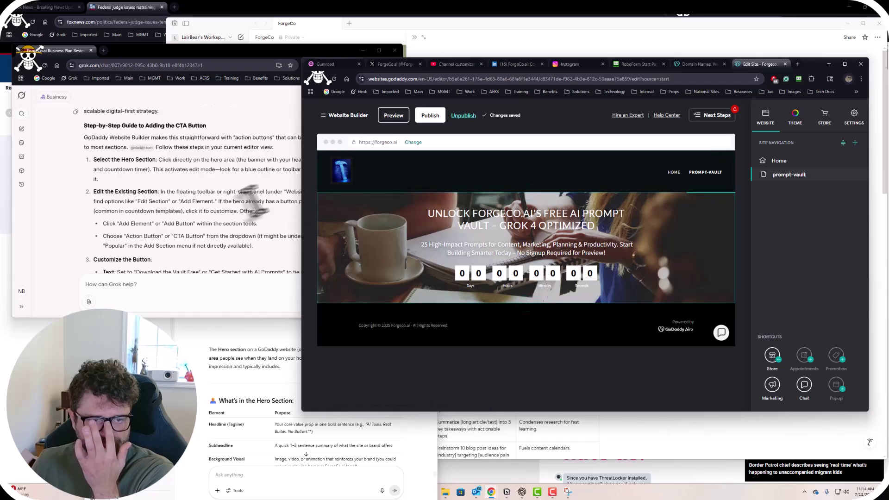
click(208, 184)
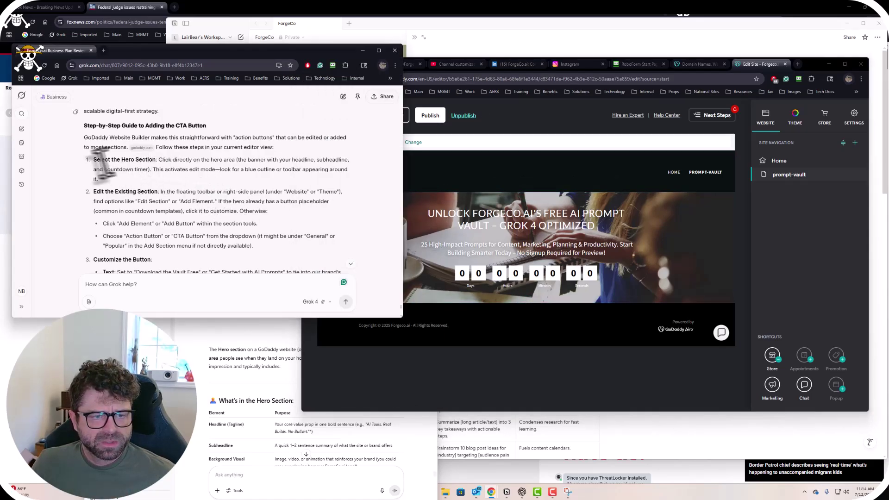
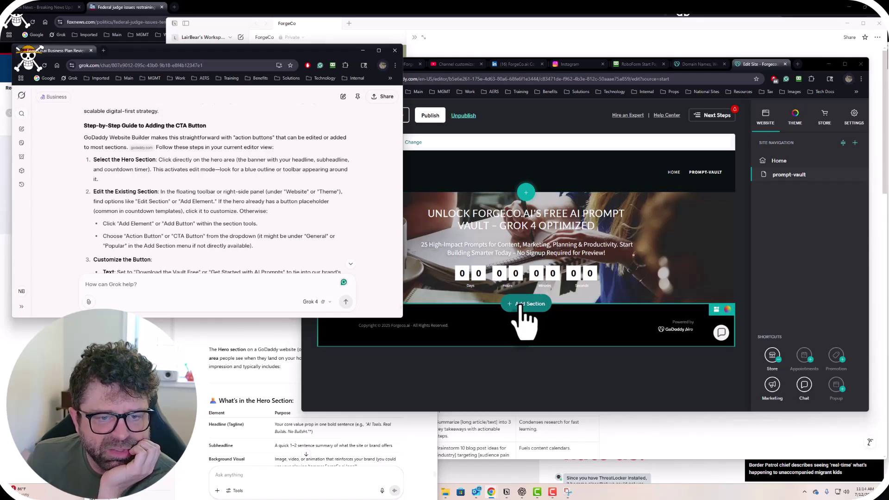
Read down Grok's CTA button guide, then return to the GoDaddy editor on the prompt-vault page.
scroll(322, 222, down, 1)
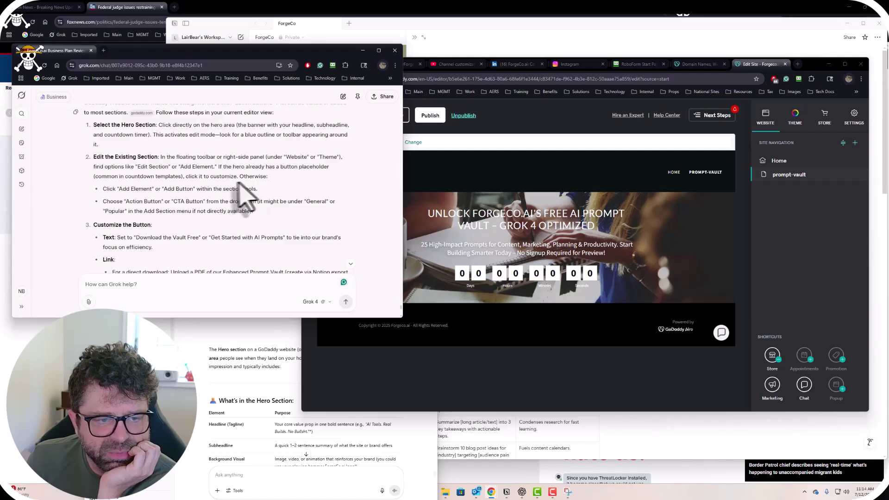
scroll(238, 199, down, 5)
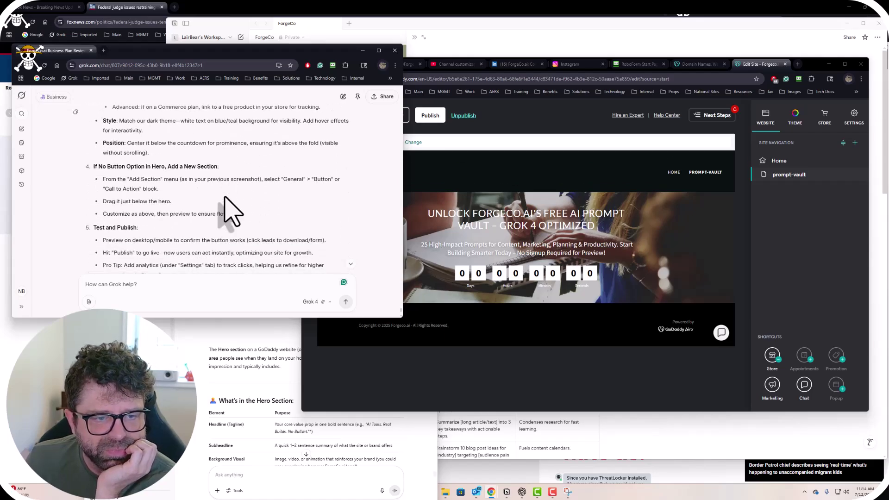
scroll(231, 210, down, 2)
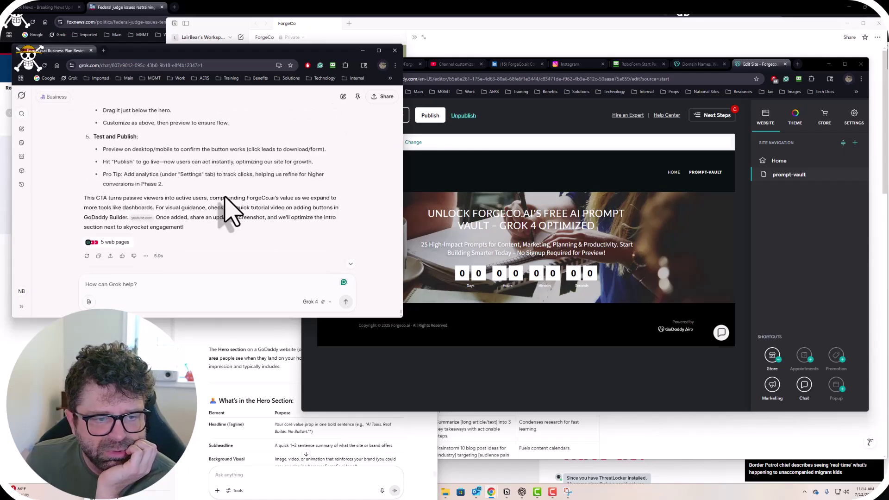
scroll(232, 210, up, 2)
click(532, 132)
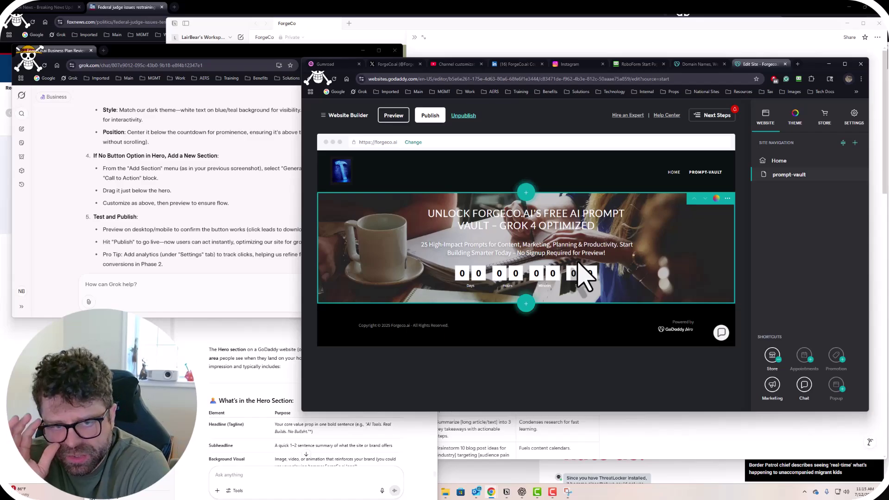
Go to Home and back to the prompt-vault page, then open Add Section below the hero.
click(773, 161)
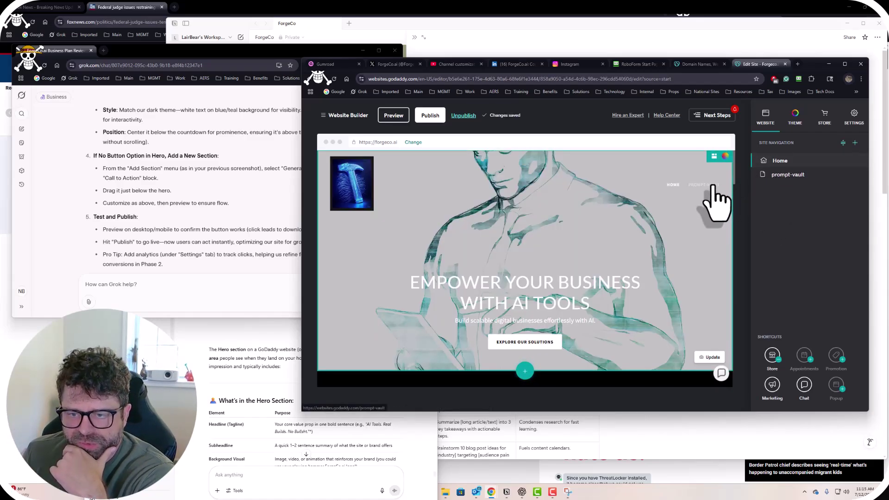
click(712, 186)
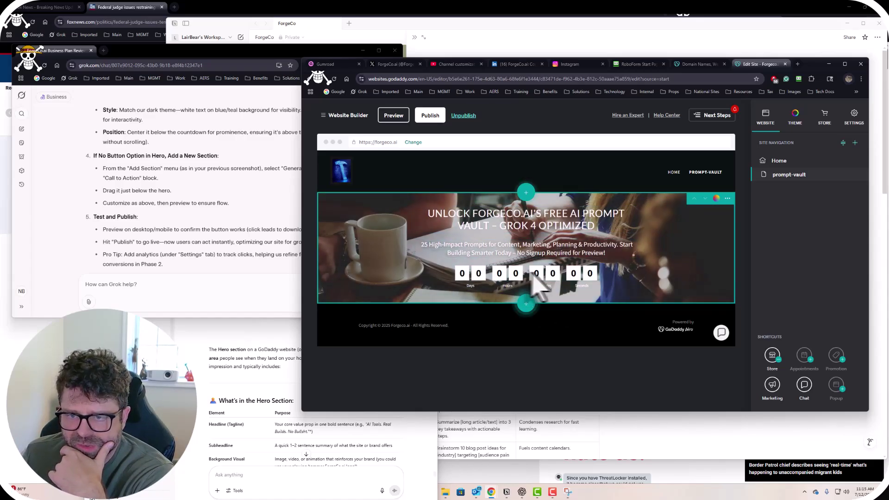
click(526, 305)
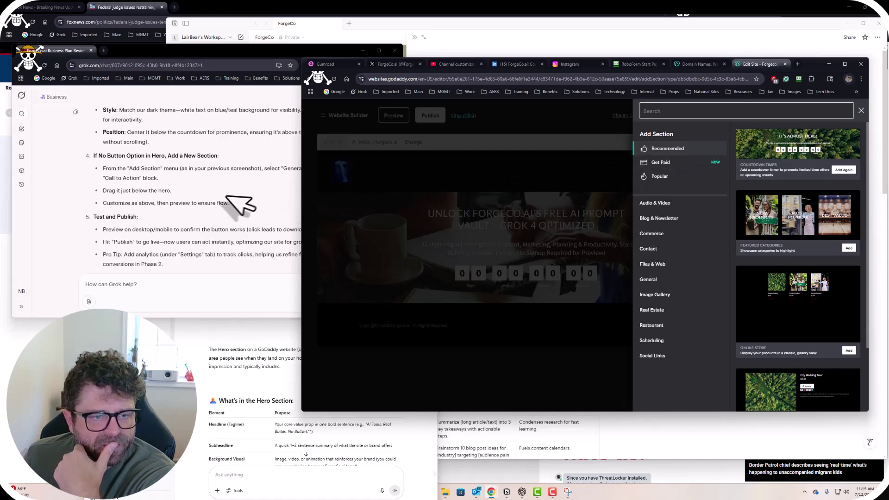
Search the section types for 'button' and add the Buttons section to the page.
click(213, 197)
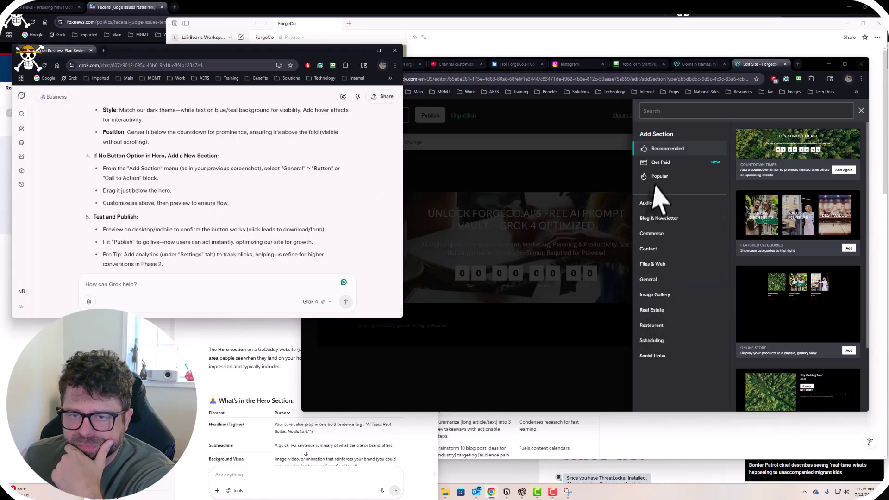
click(663, 111)
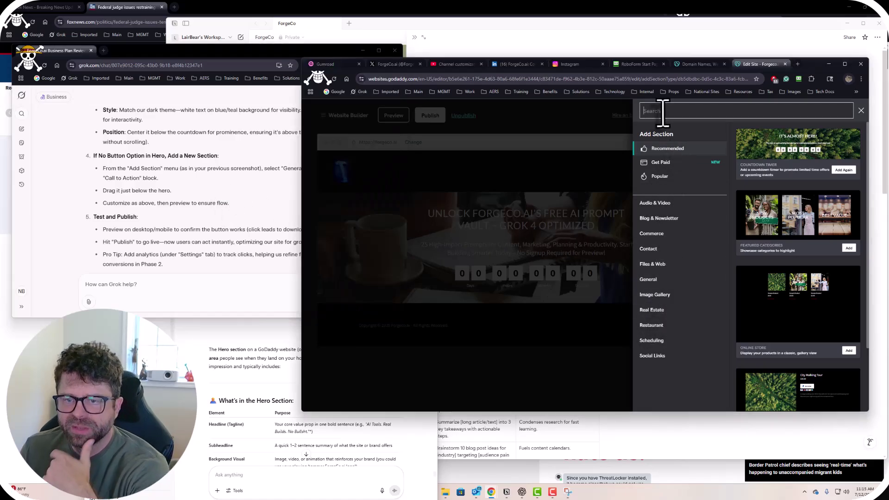
text(button)
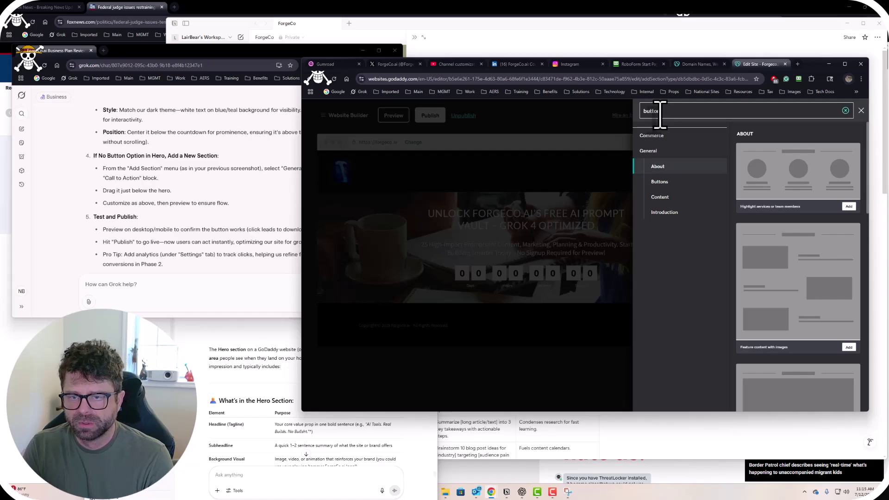
click(662, 181)
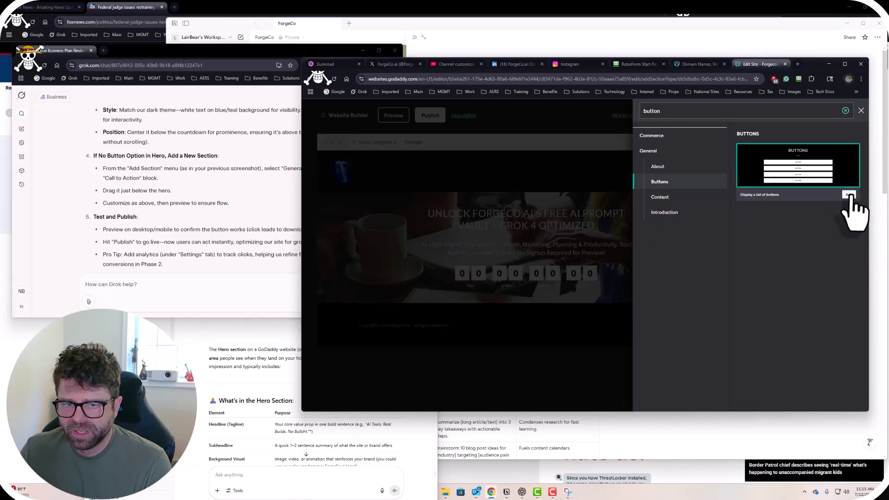
click(849, 195)
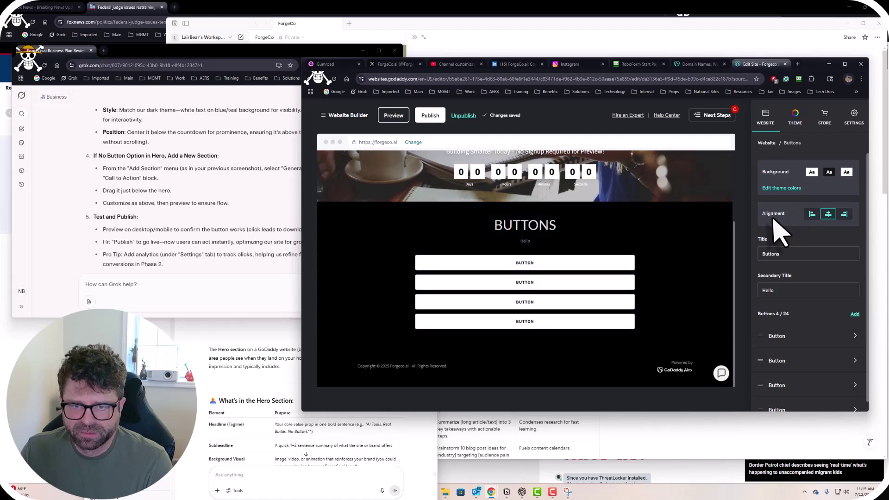
Check Grok's guide, review the new section, then reopen and dismiss Add Section without adding anything.
click(246, 214)
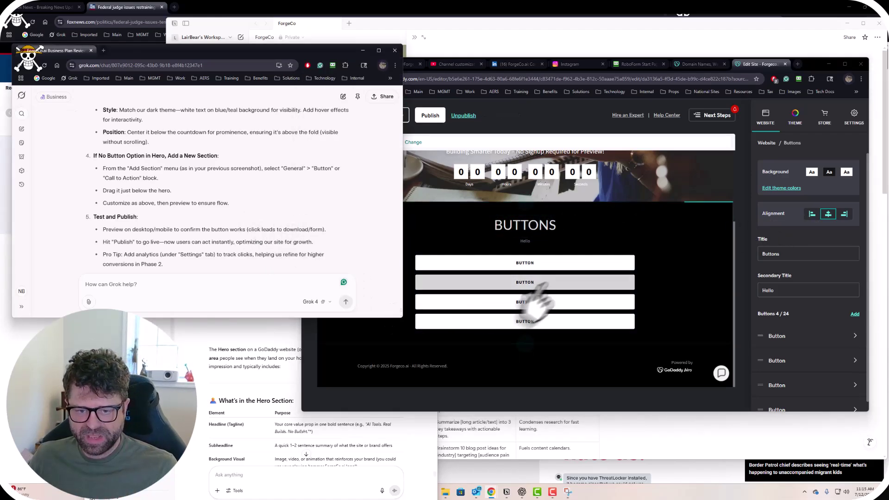
click(558, 370)
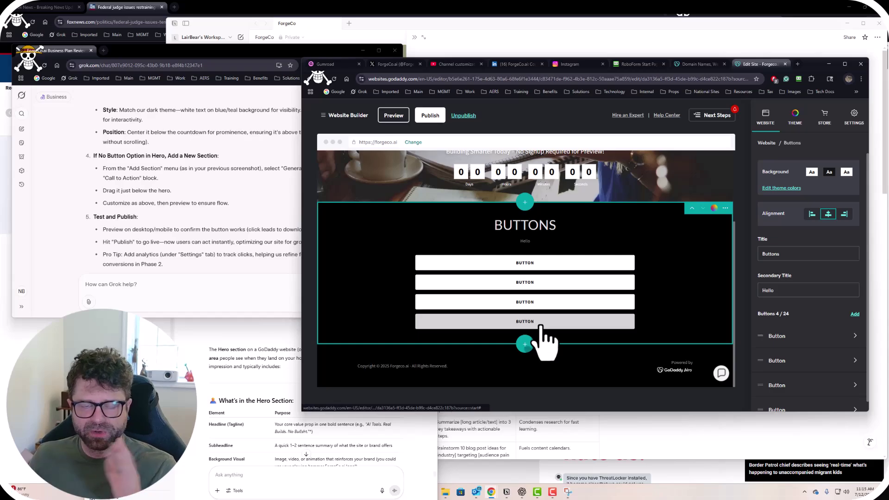
scroll(542, 324, up, 3)
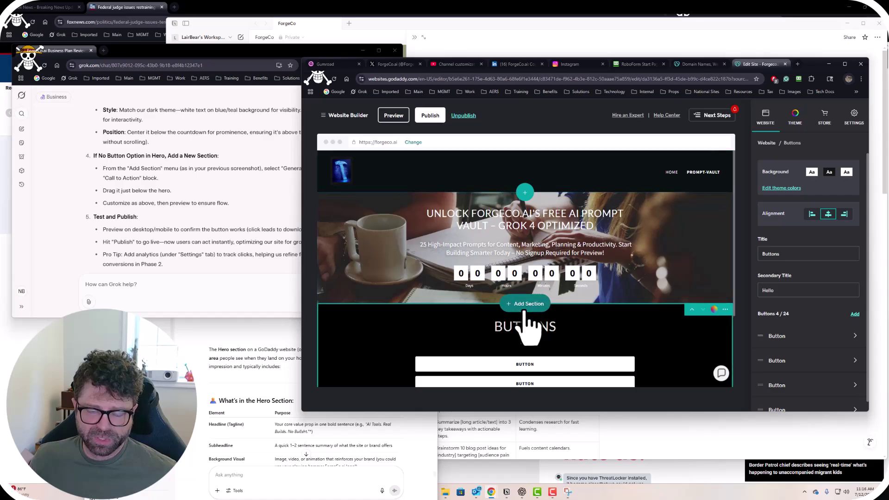
scroll(526, 337, down, 2)
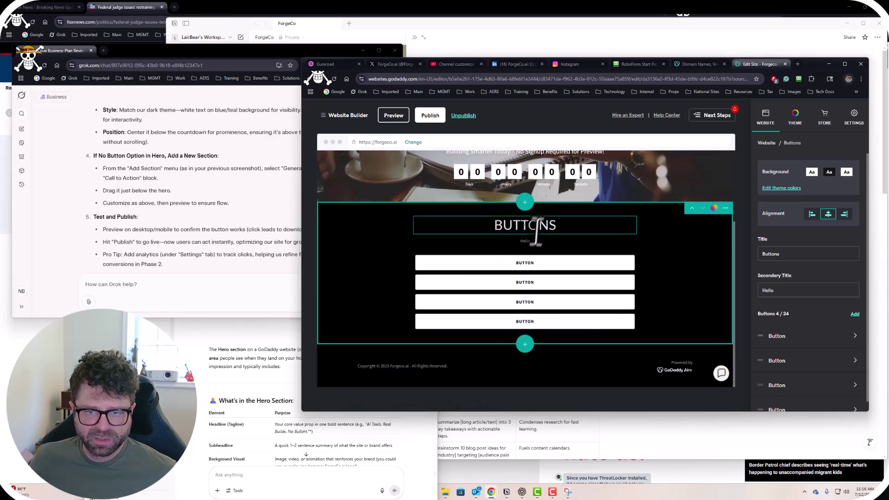
click(206, 224)
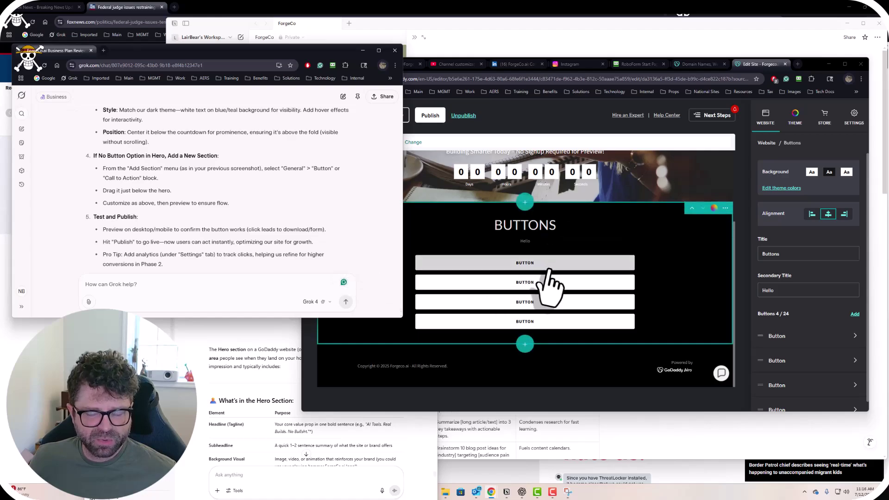
click(528, 345)
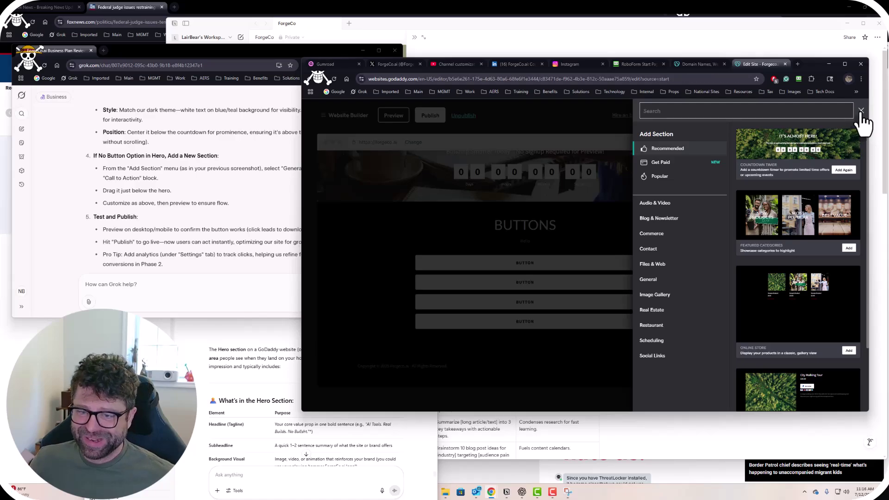
click(861, 111)
Reread Grok's button customization steps and return to the editor's four-button Buttons section.
click(219, 216)
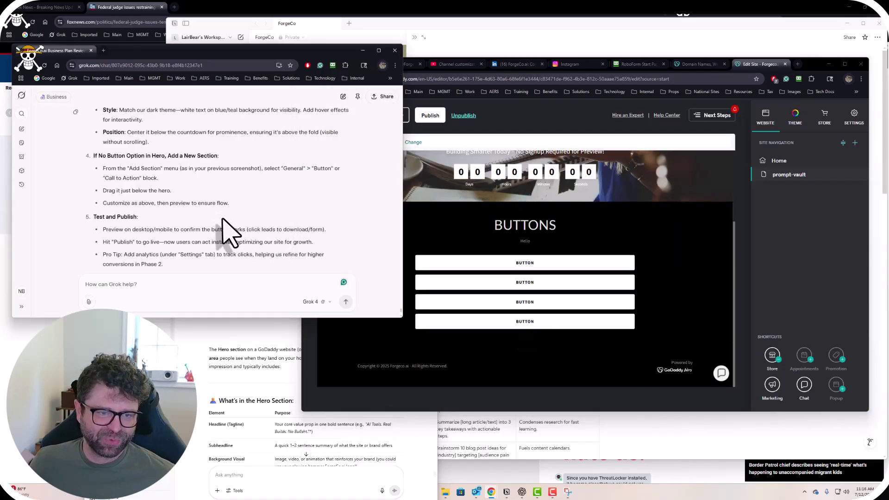
scroll(227, 234, down, 1)
scroll(219, 221, up, 10)
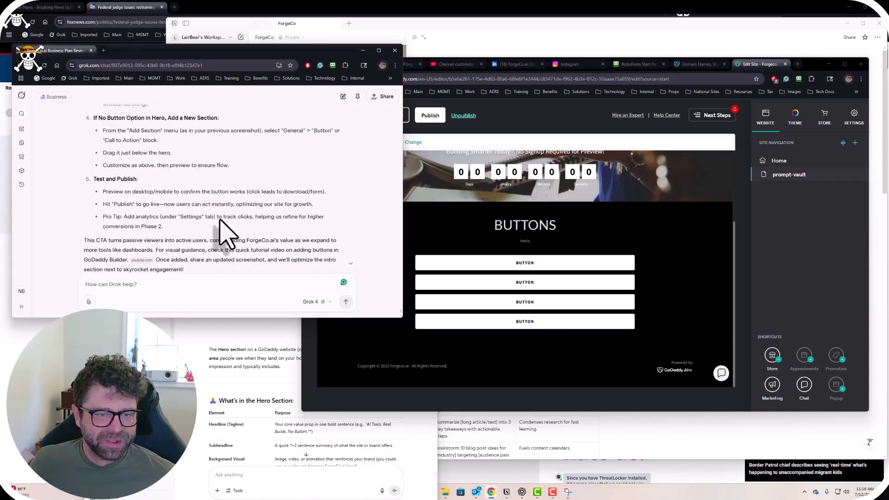
scroll(227, 233, up, 3)
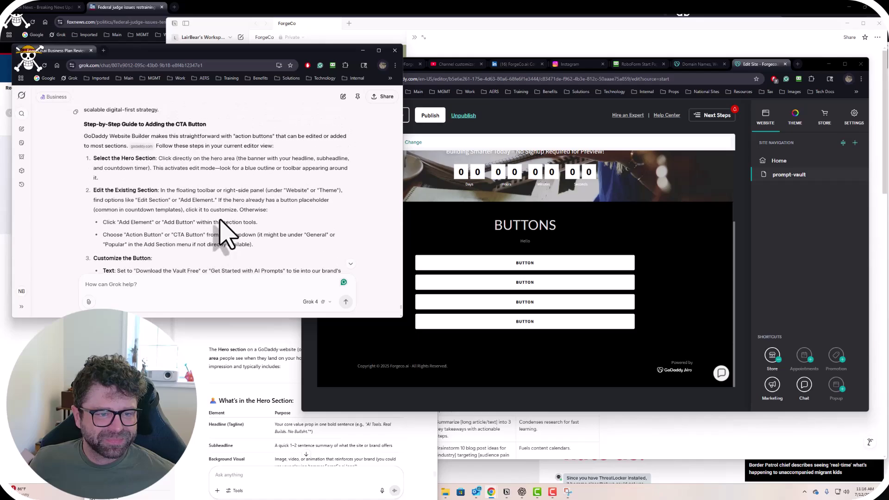
scroll(227, 233, down, 1)
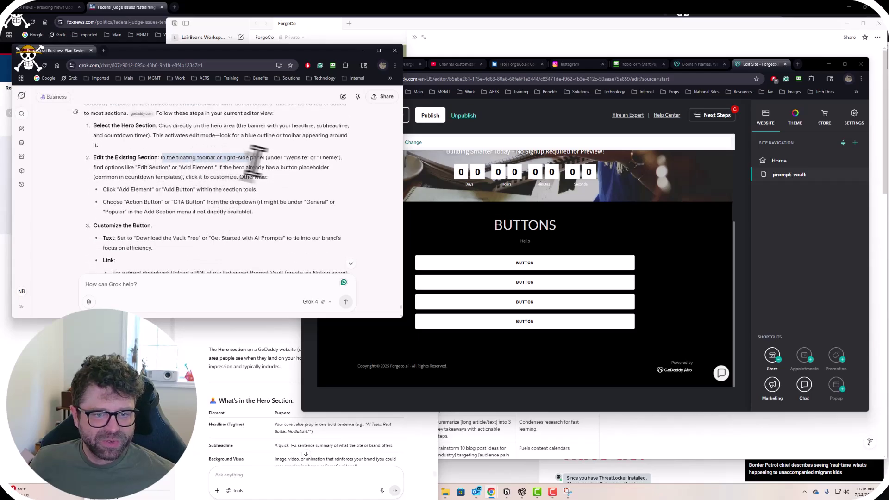
scroll(177, 194, down, 1)
scroll(176, 194, down, 1)
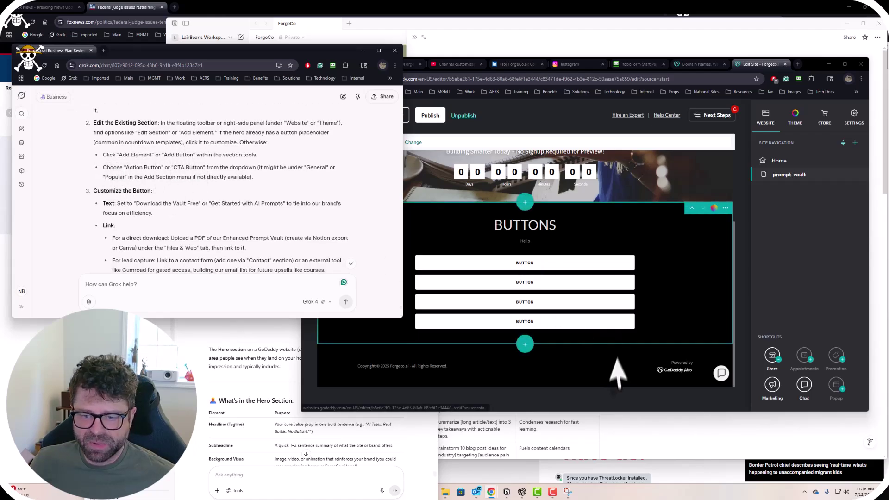
click(593, 404)
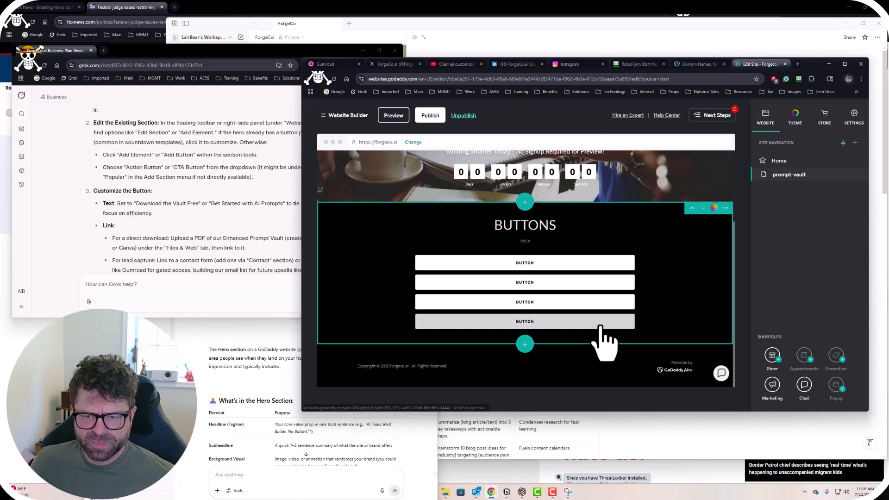
click(233, 182)
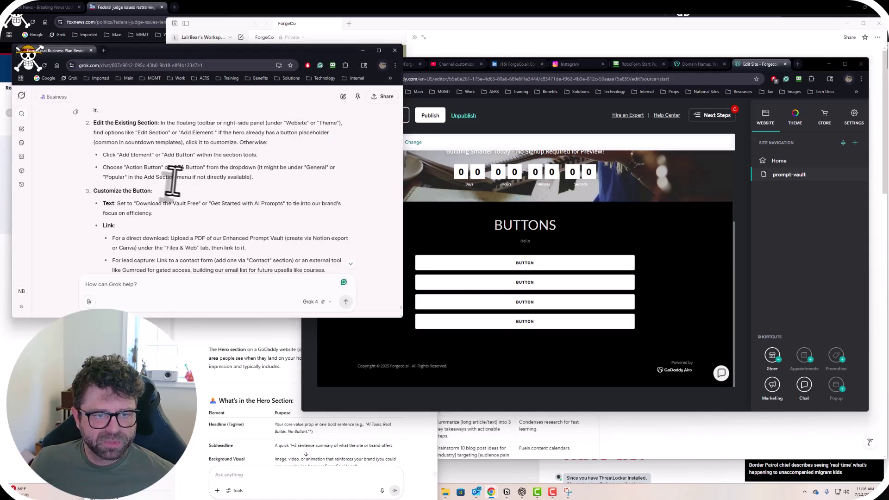
click(490, 406)
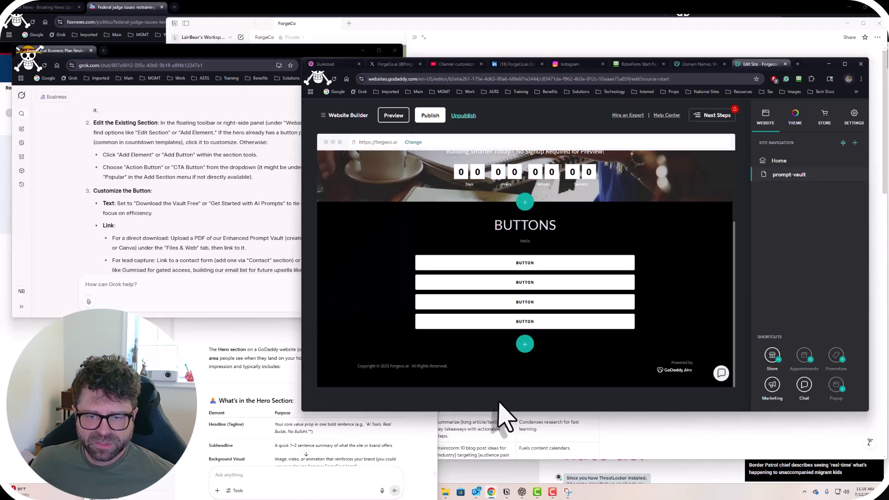
Delete the existing Buttons section from the prompt-vault page.
scroll(667, 319, up, 2)
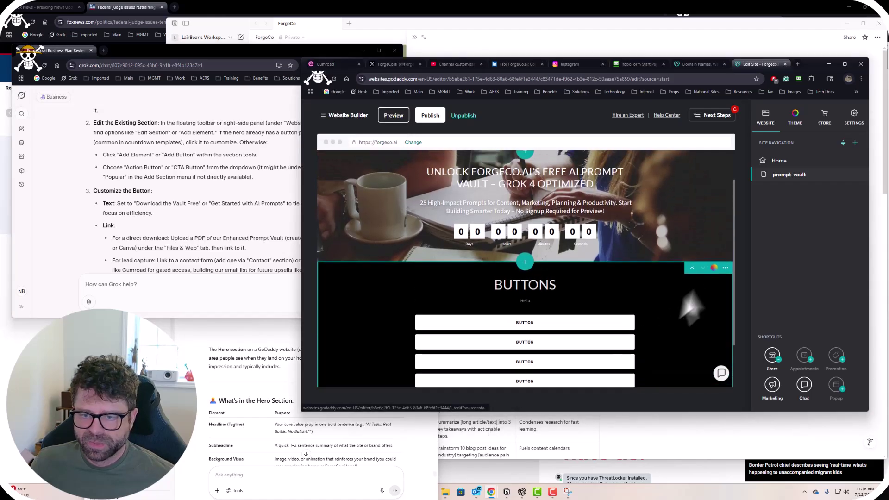
click(724, 268)
click(726, 313)
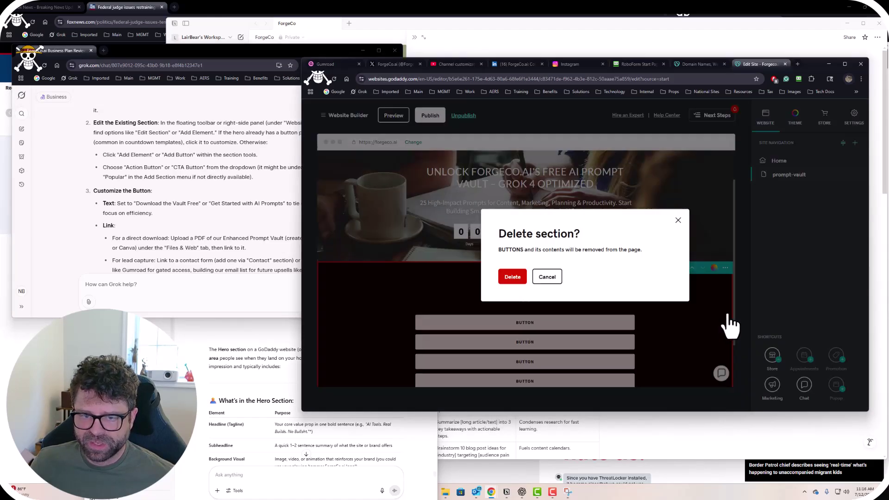
click(512, 277)
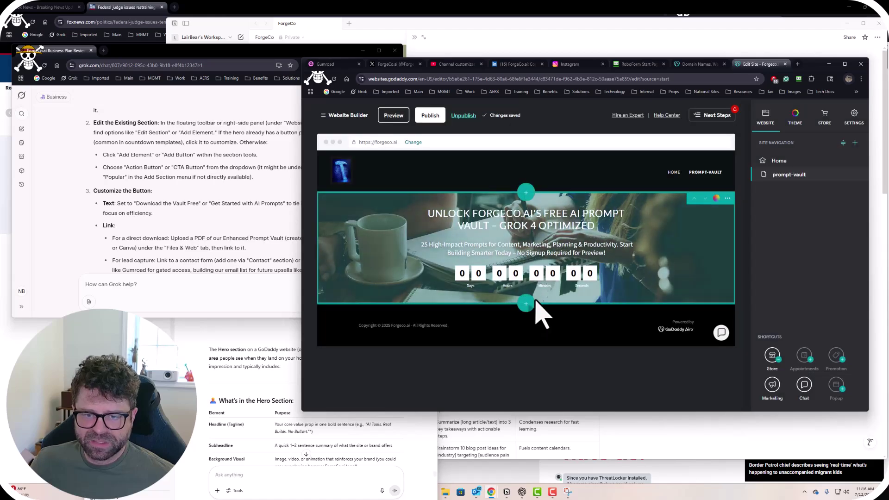
Add a fresh Buttons section from the General > Buttons templates.
click(527, 306)
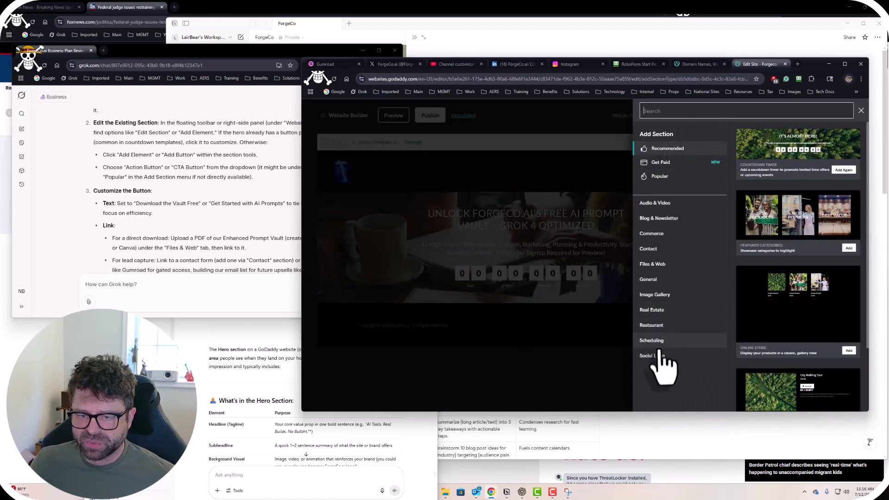
click(650, 280)
scroll(673, 320, down, 2)
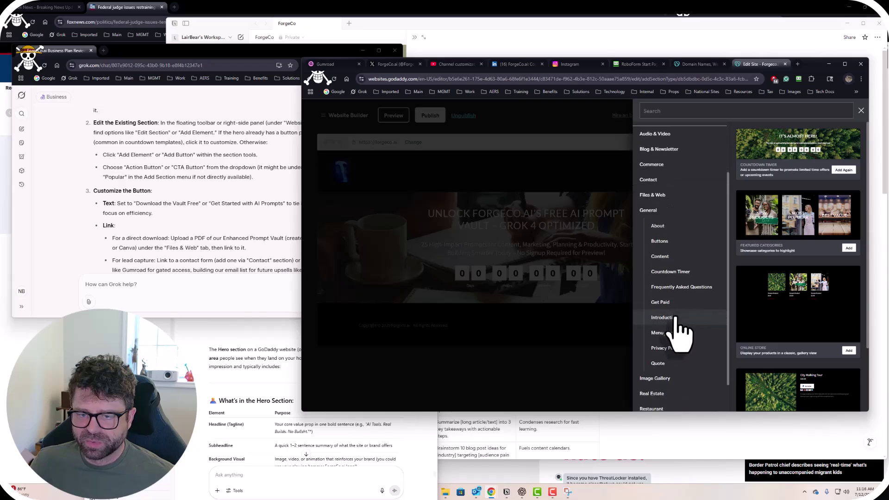
click(662, 241)
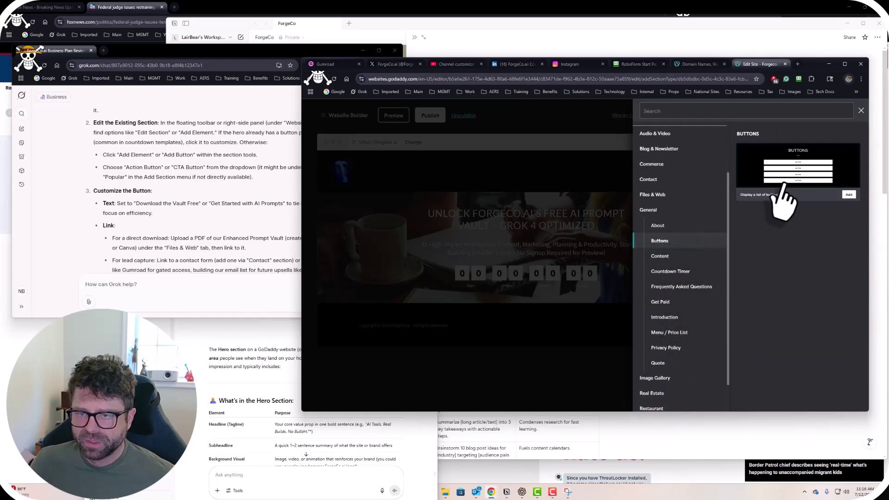
click(799, 176)
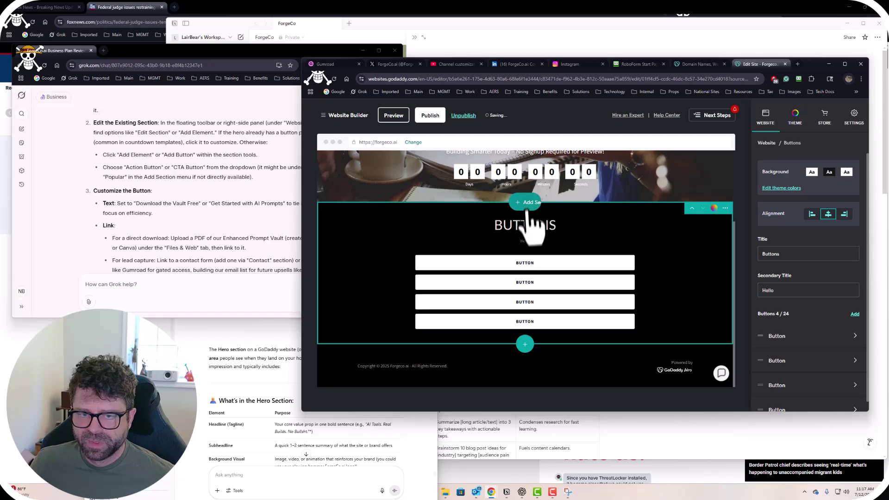
Browse the General > Buttons template in Add Section, then close the panel without adding.
click(524, 202)
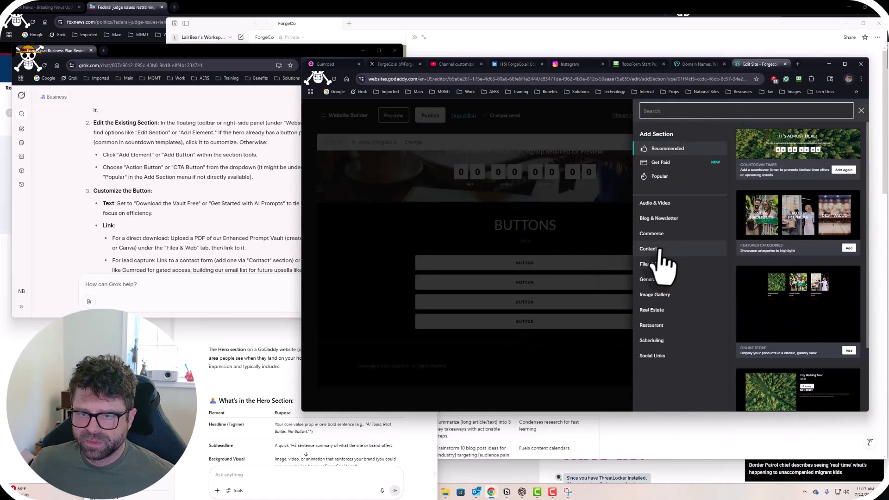
click(654, 280)
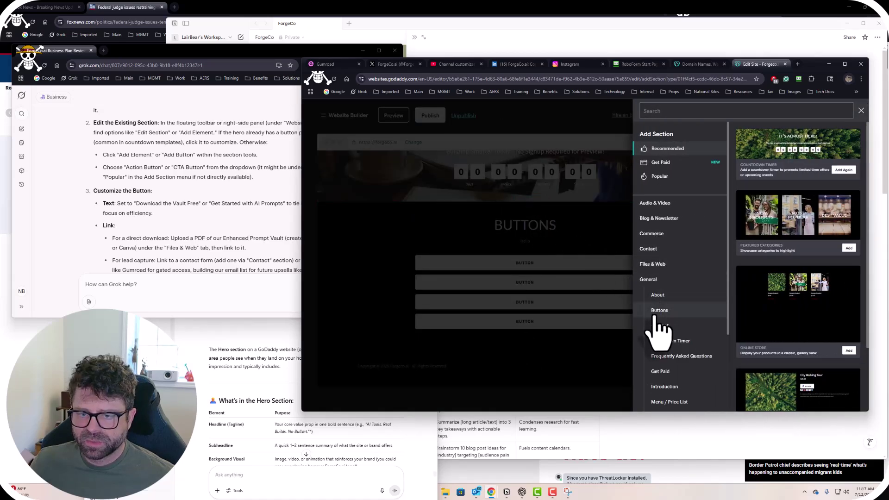
click(658, 310)
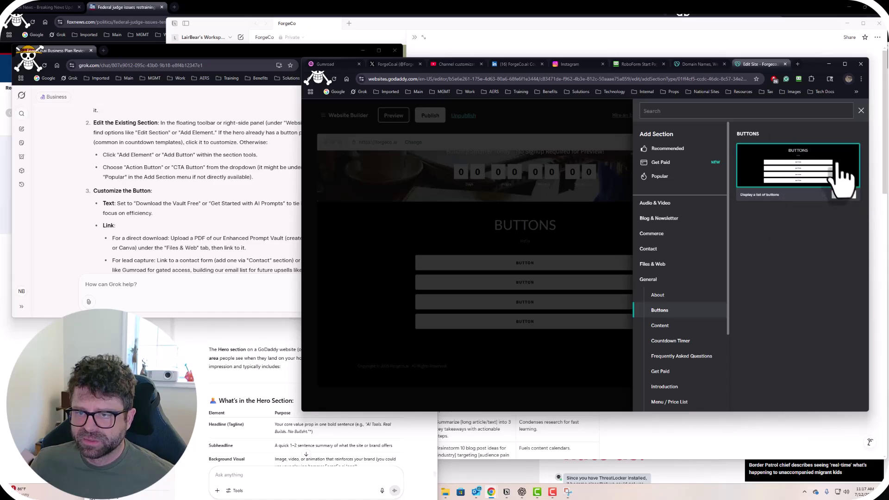
click(861, 111)
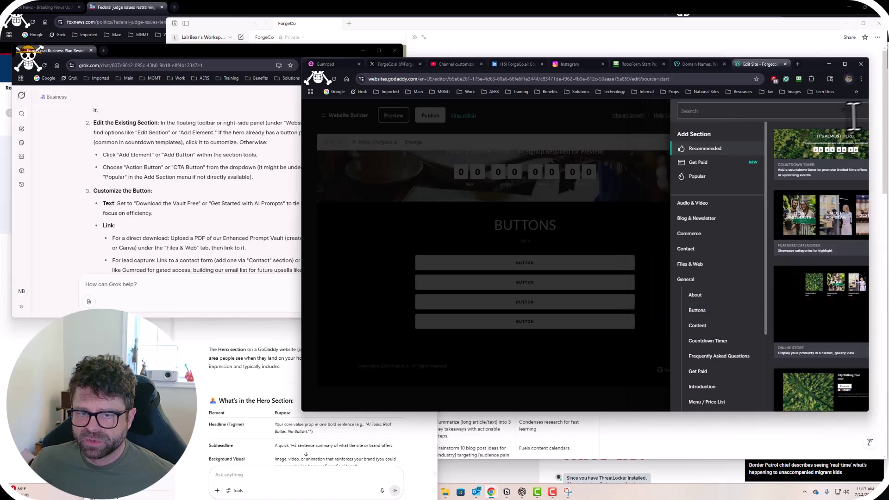
Delete three placeholder buttons, leaving one button, and open its settings.
click(530, 265)
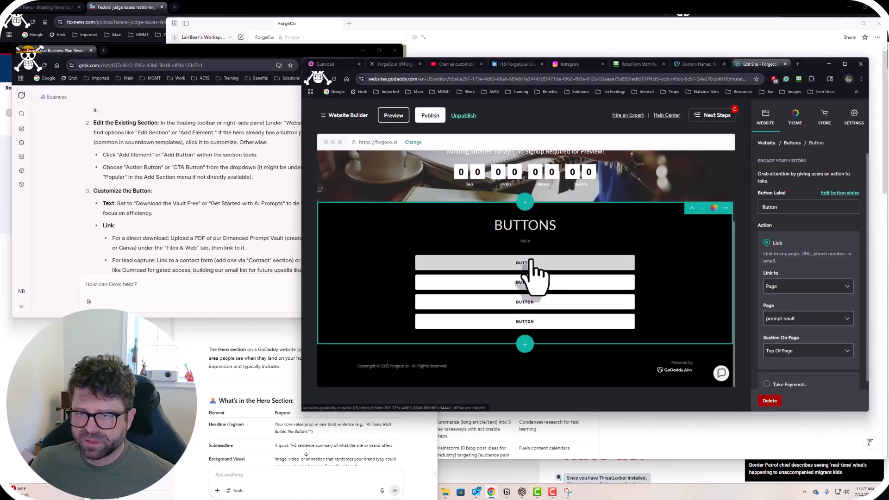
click(540, 284)
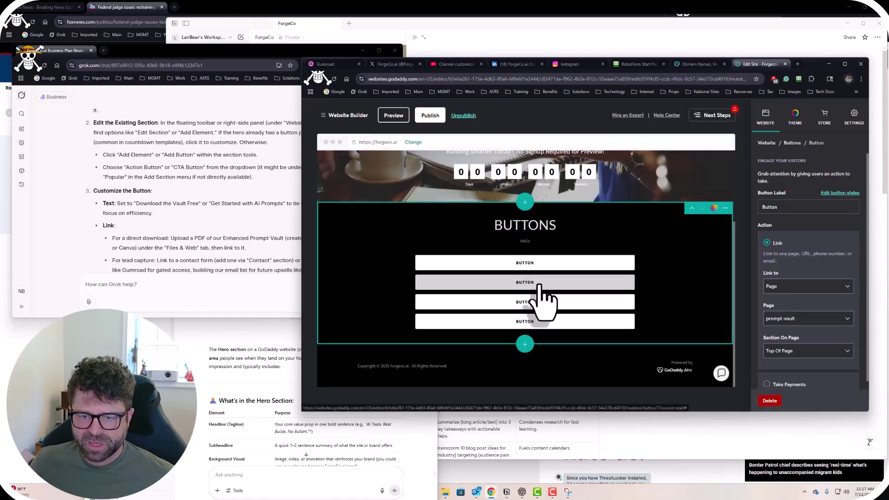
click(769, 401)
click(544, 269)
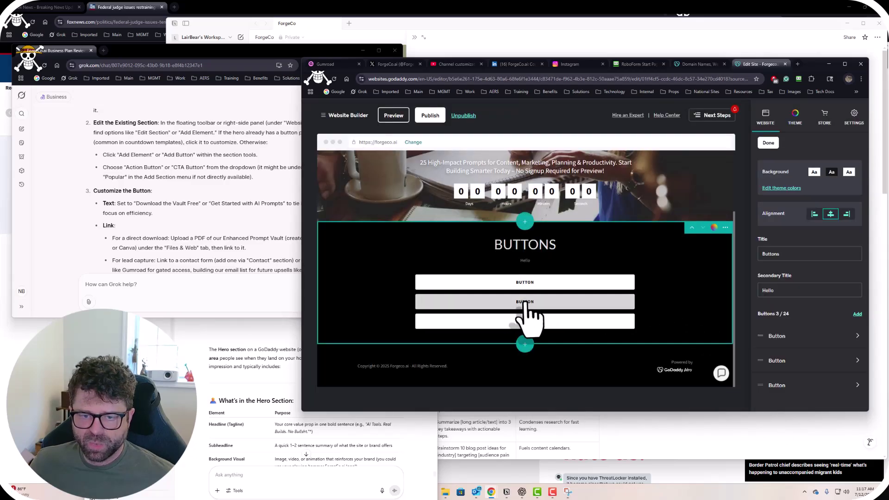
click(528, 322)
click(769, 401)
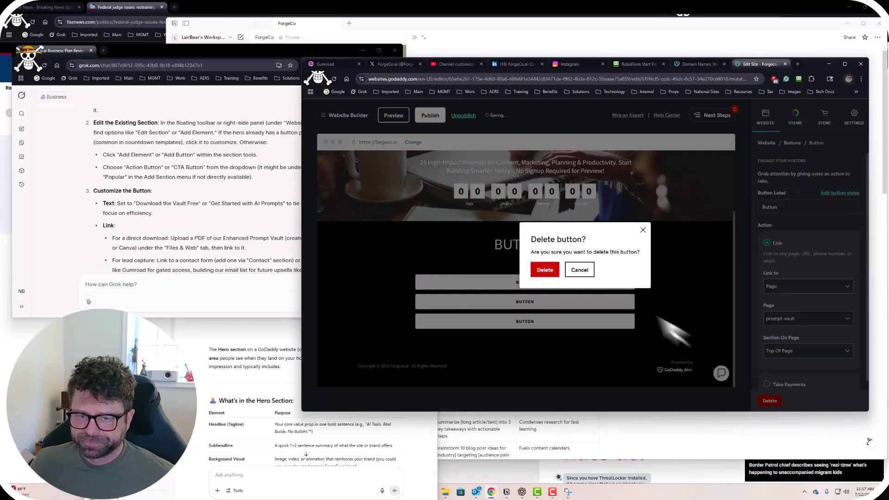
click(542, 266)
click(527, 324)
click(769, 400)
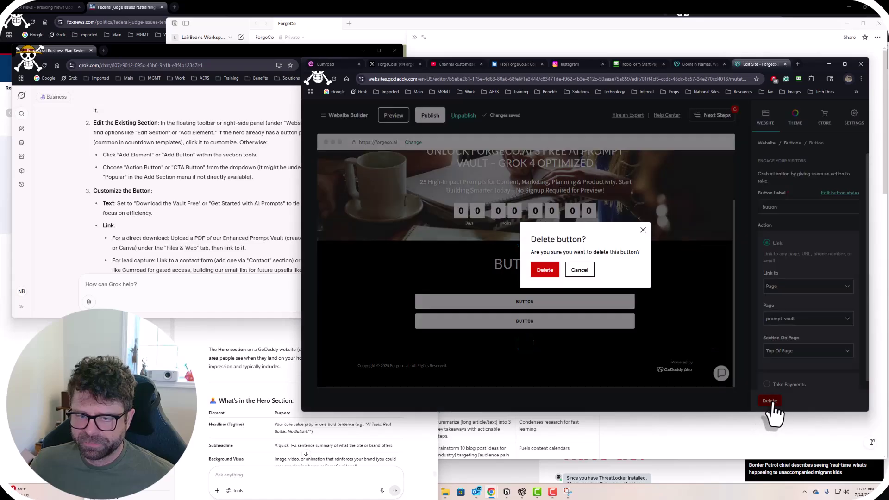
click(542, 270)
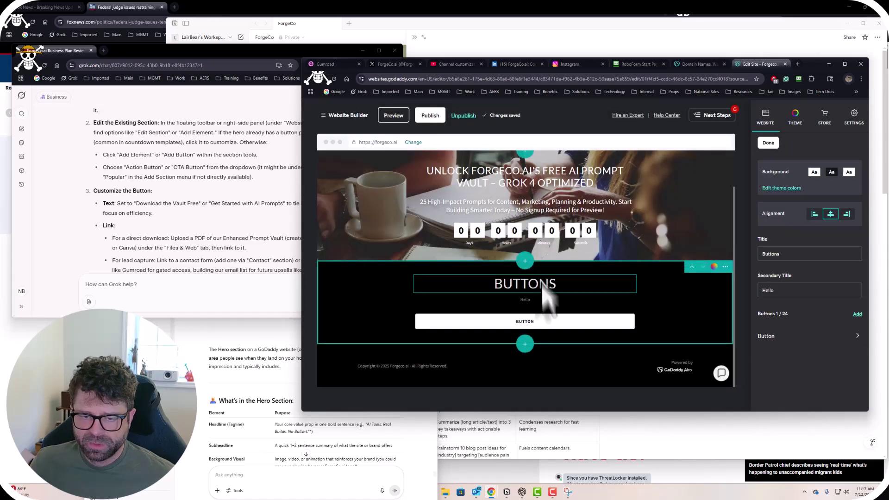
click(550, 324)
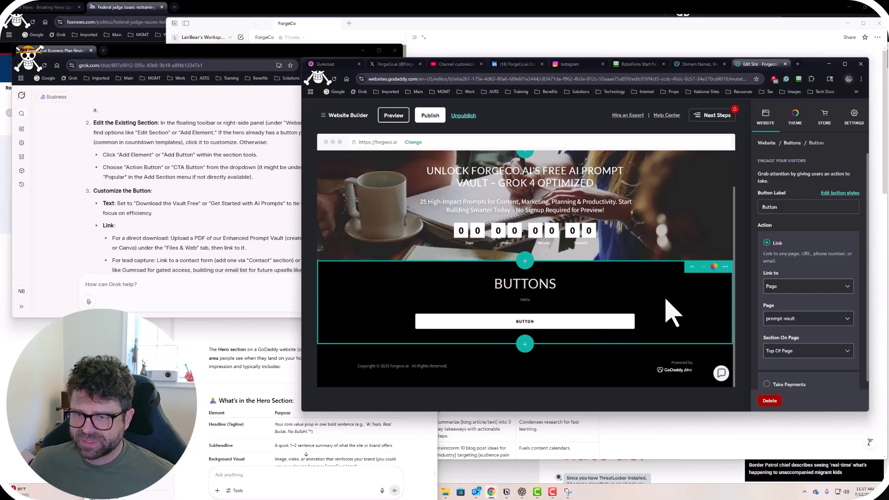
click(199, 233)
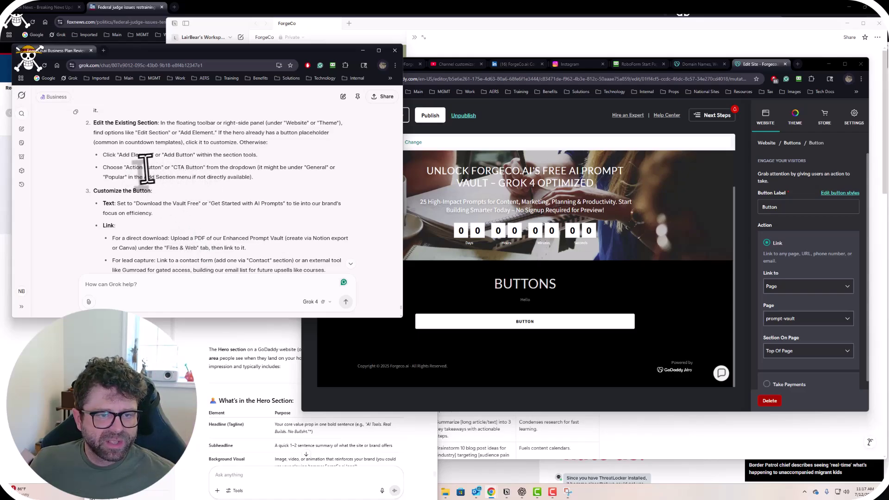
Select Grok's suggested label 'Get Started with AI Prompts', passing over 'Download the Vault Free'.
scroll(198, 222, down, 2)
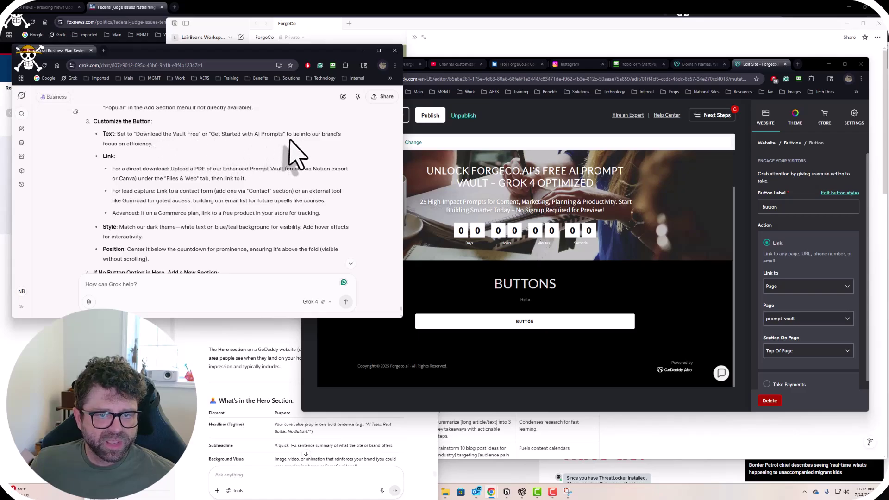
scroll(194, 169, up, 1)
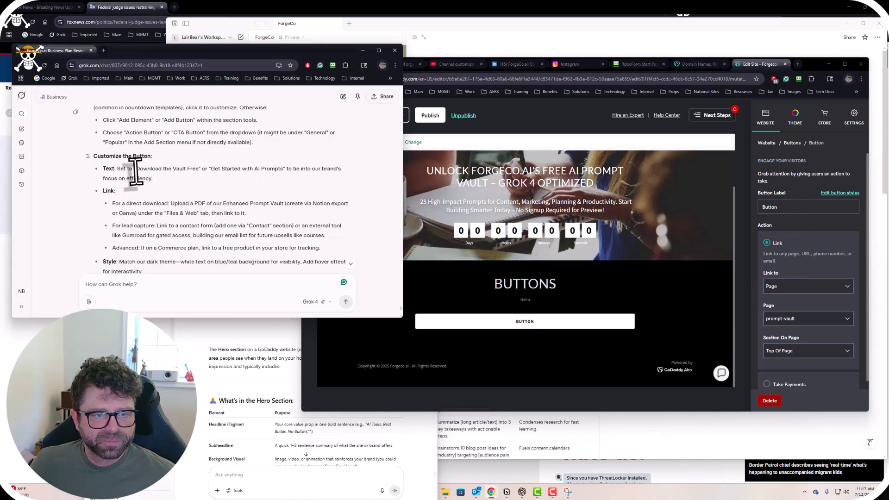
drag(134, 169, 187, 169)
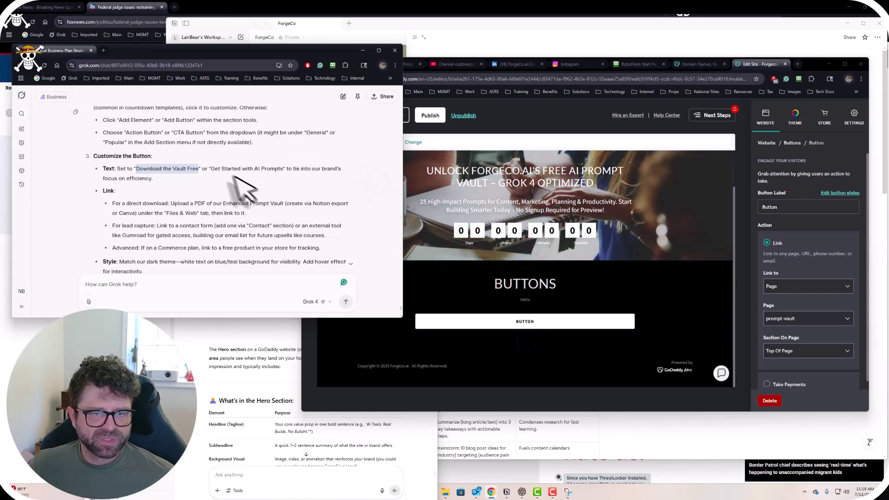
drag(212, 170, 283, 172)
key(ctrl+c)
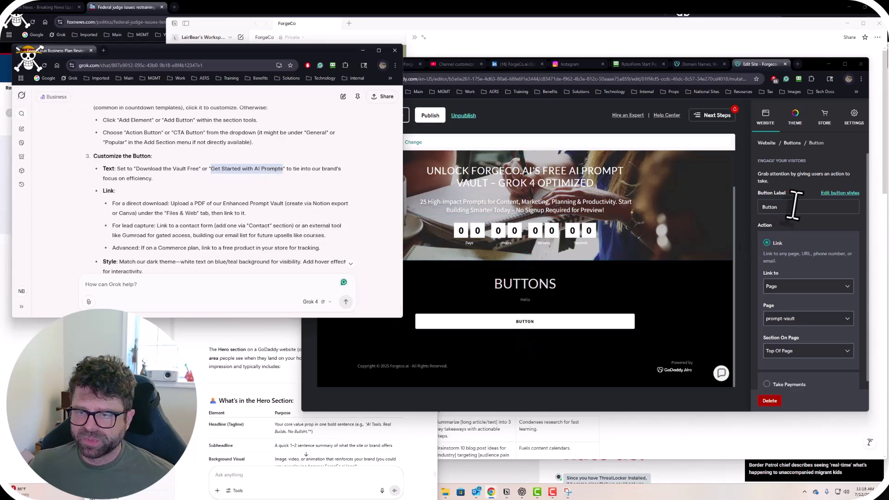
Paste 'Get Started with AI Prompts' over the button's label, then scroll Grok's guide further.
click(770, 207)
key(ctrl+a)
key(ctrl+v)
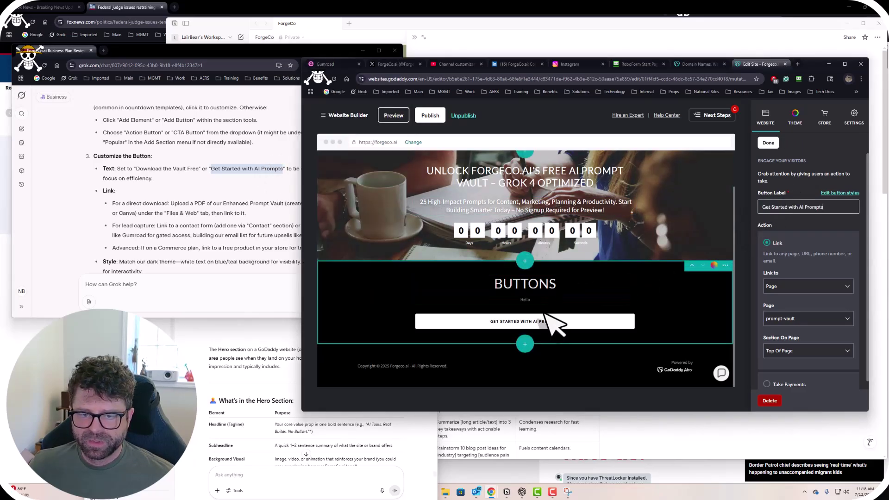
click(204, 206)
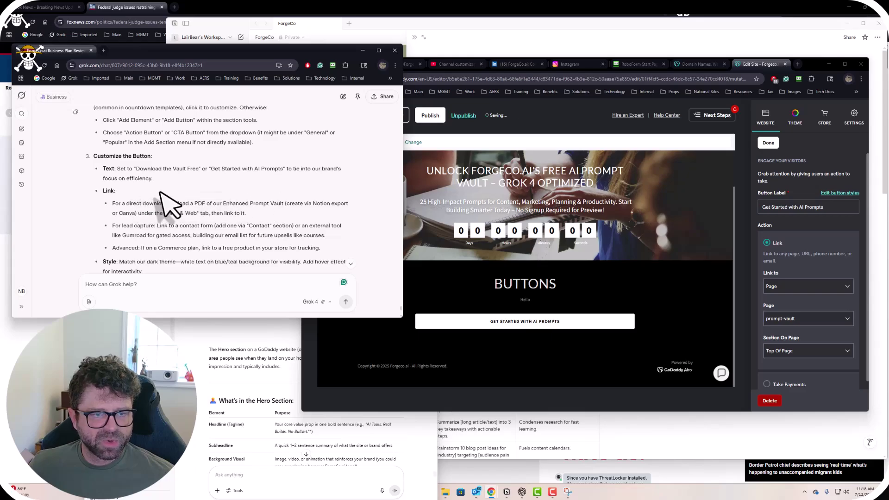
scroll(156, 199, down, 1)
scroll(150, 191, down, 1)
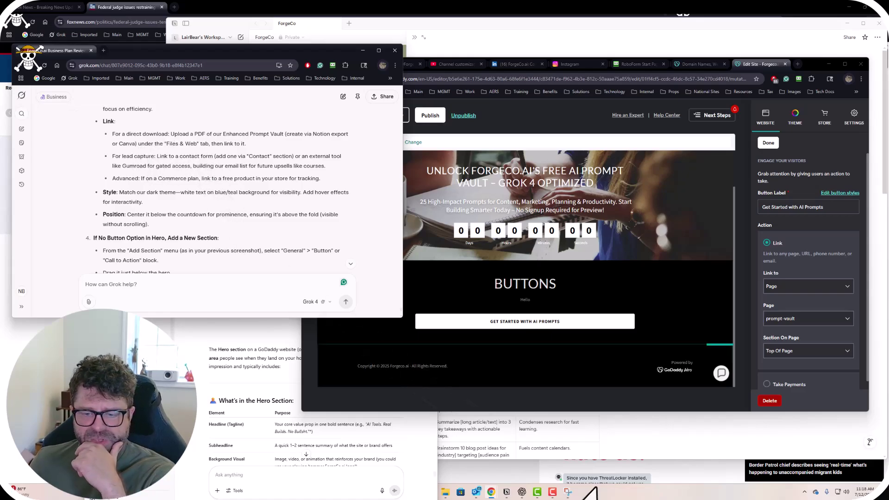
In Notion, set the SOP Library page's export format to PDF.
click(507, 493)
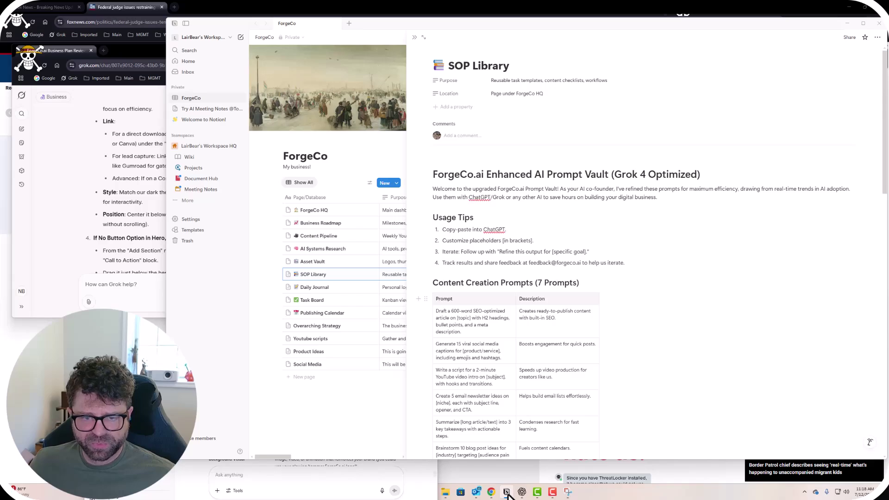
scroll(569, 367, down, 4)
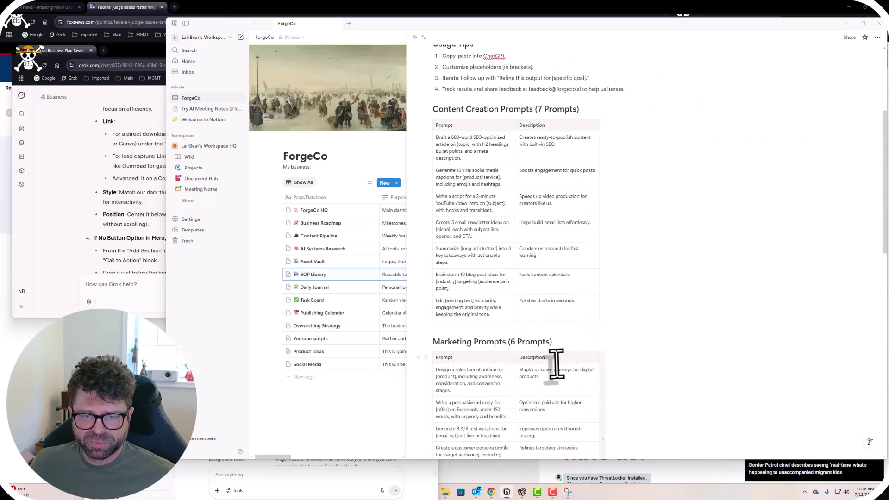
scroll(556, 364, down, 3)
scroll(554, 365, down, 9)
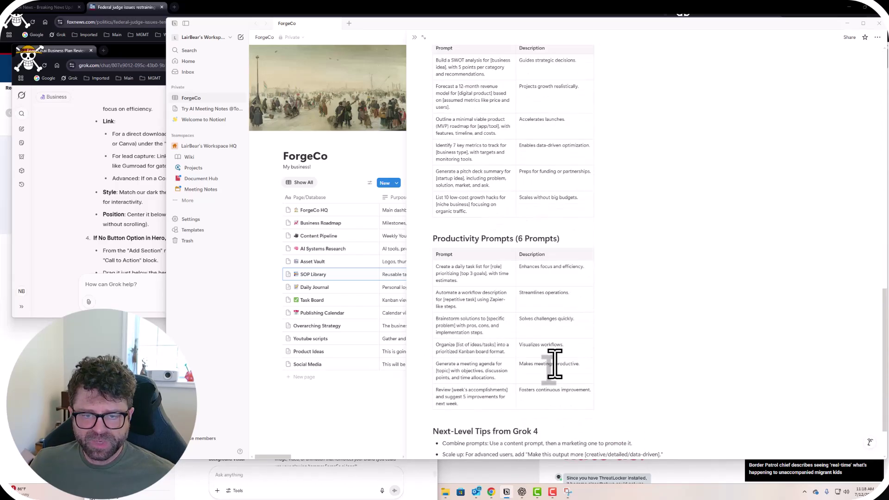
scroll(555, 365, up, 11)
scroll(555, 366, up, 4)
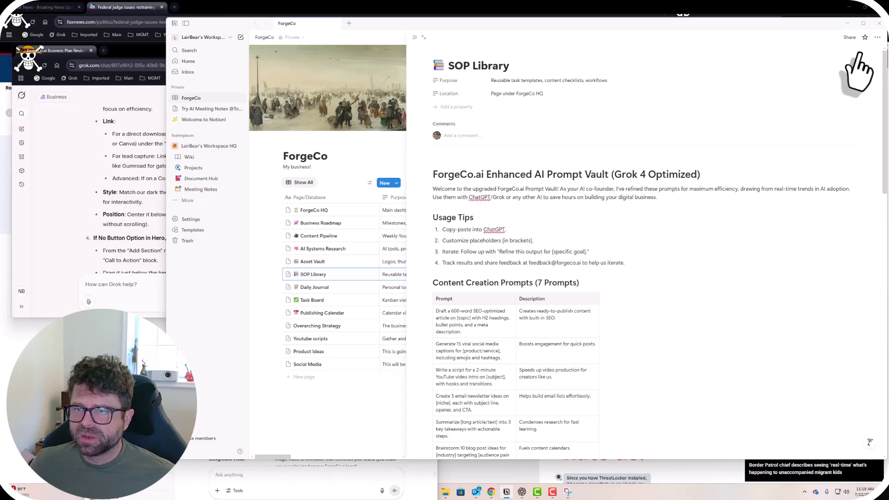
click(877, 38)
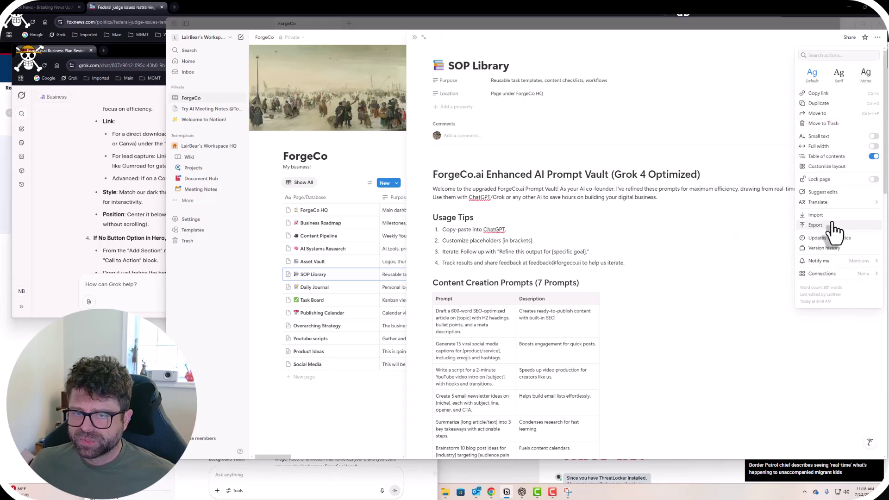
click(831, 225)
click(565, 222)
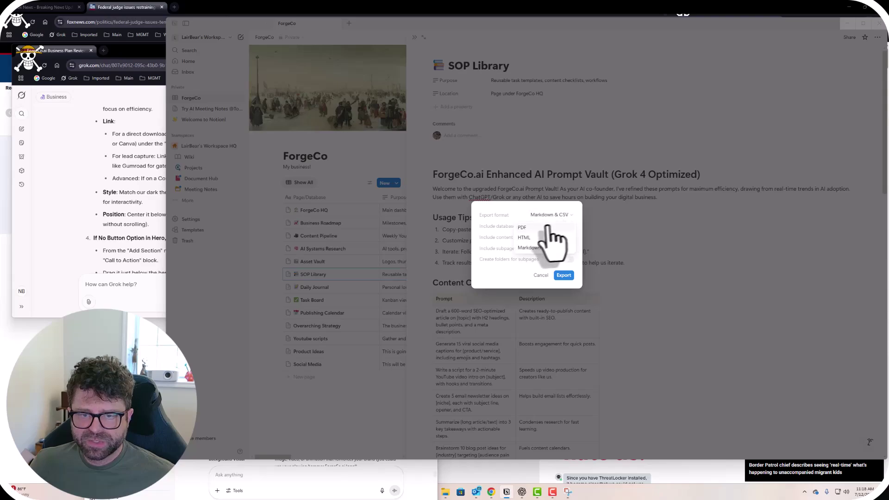
click(554, 242)
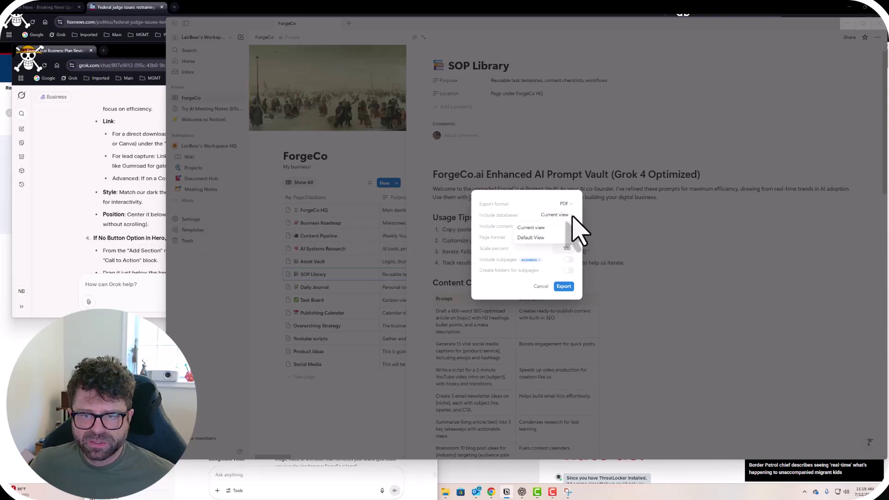
Exclude files and images, run the export, and save it to Documents.
click(573, 225)
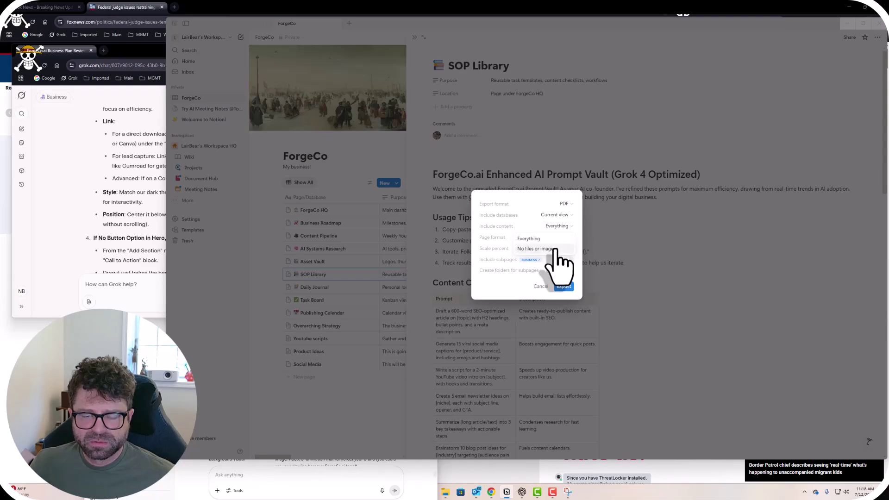
click(557, 250)
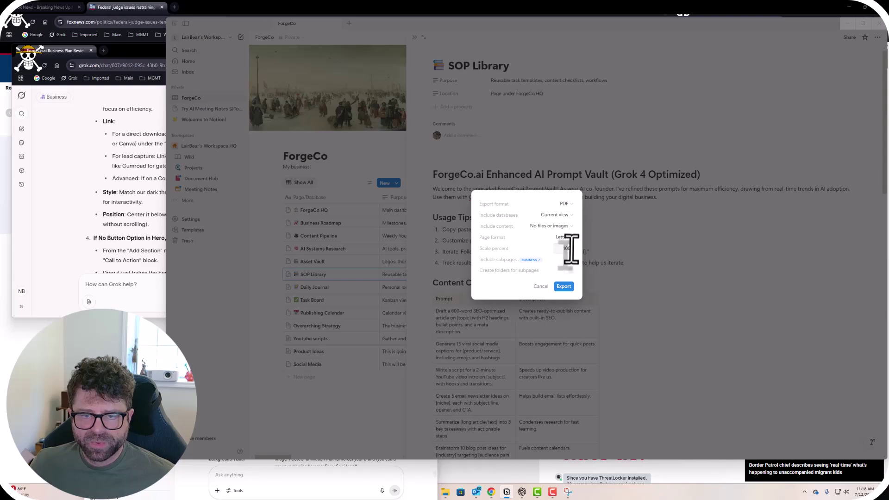
mouse_move(533, 260)
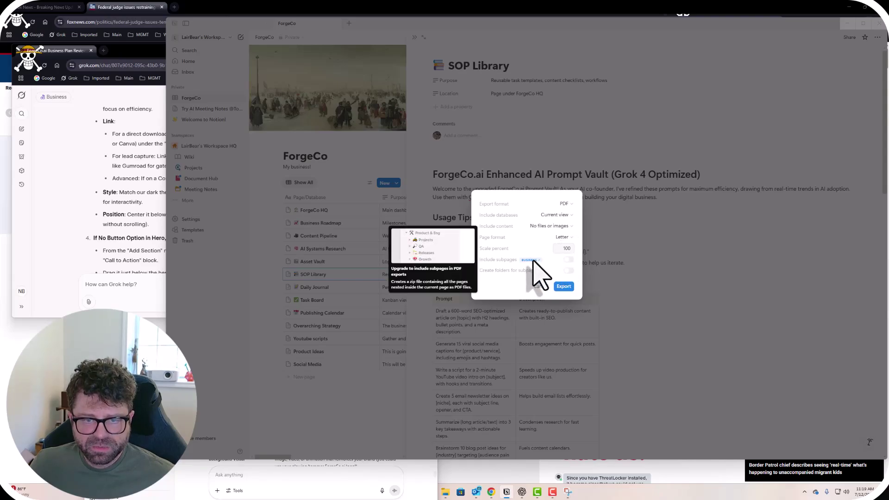
click(564, 286)
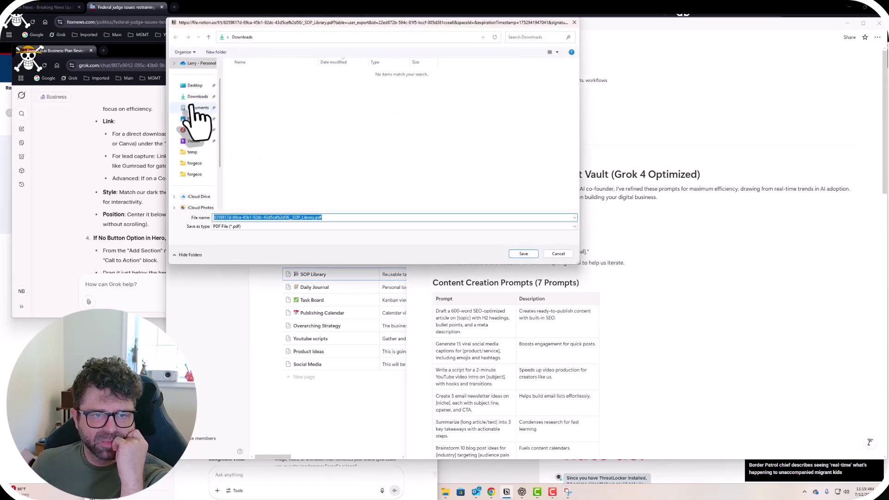
click(198, 108)
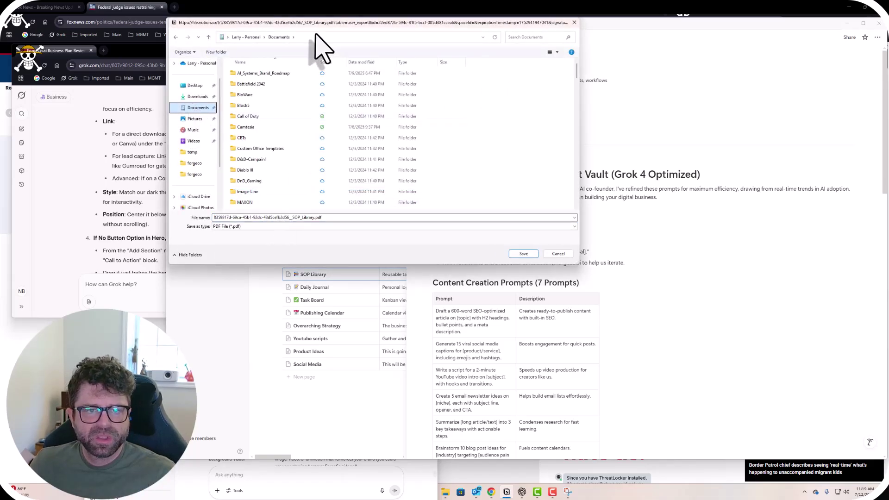
drag(308, 27, 517, 121)
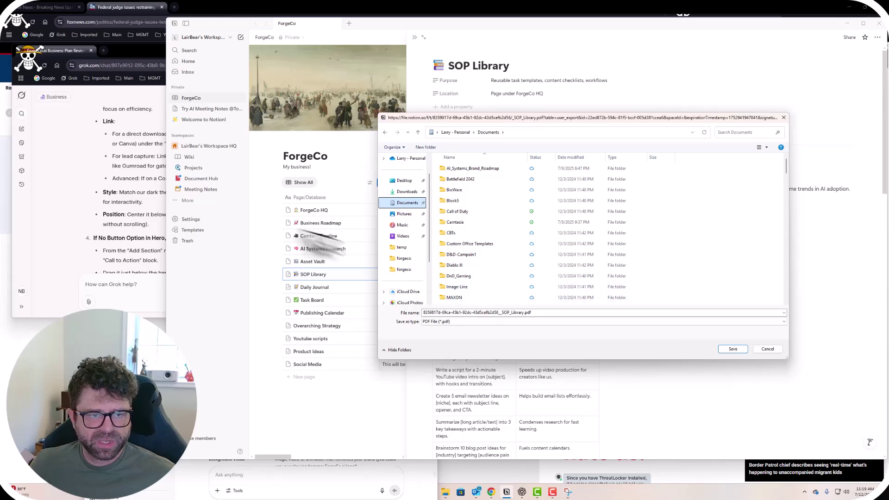
click(111, 234)
scroll(199, 228, up, 5)
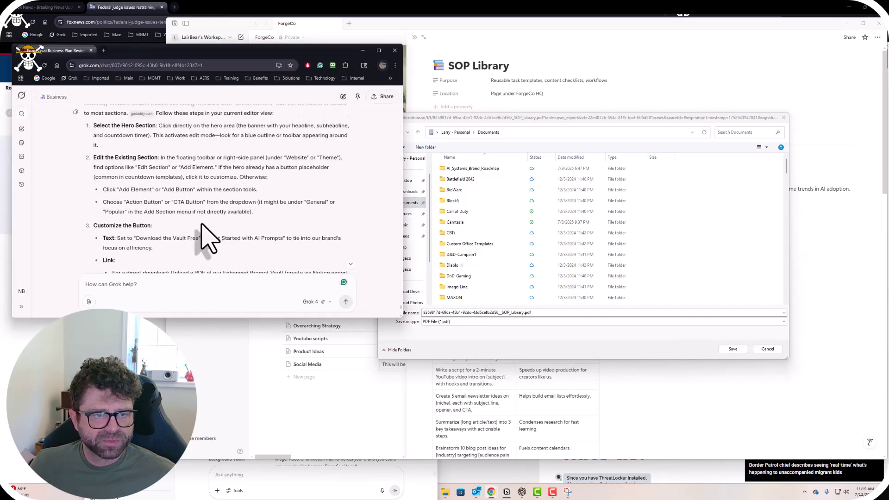
scroll(204, 233, up, 2)
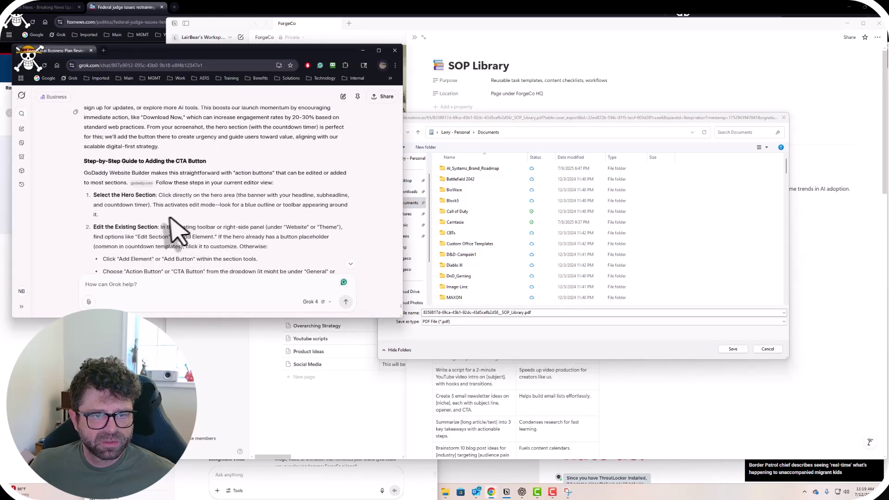
scroll(213, 229, down, 5)
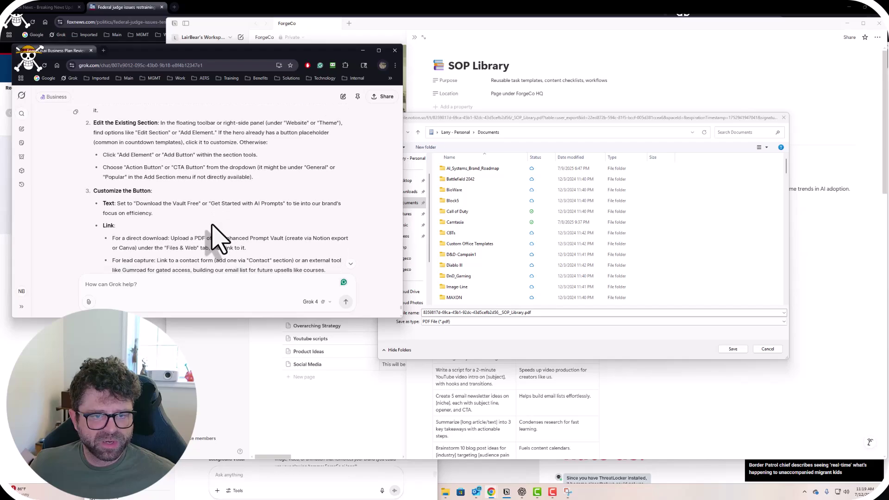
scroll(219, 238, down, 3)
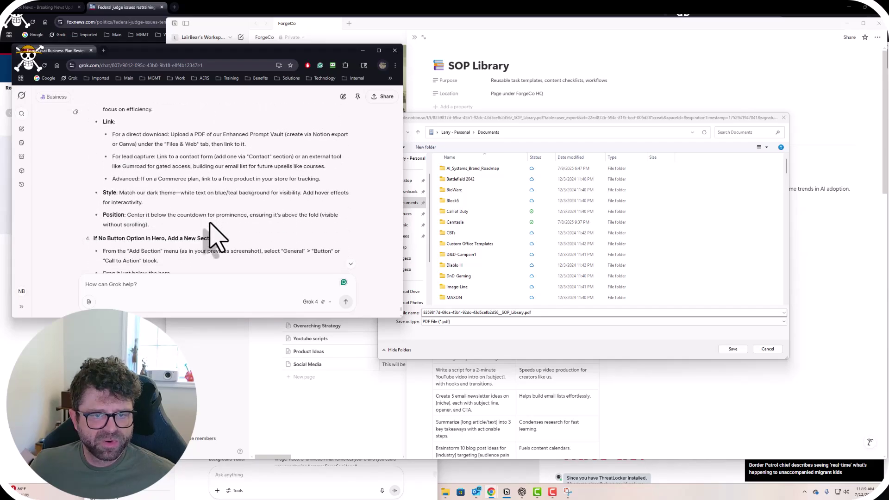
scroll(215, 236, down, 3)
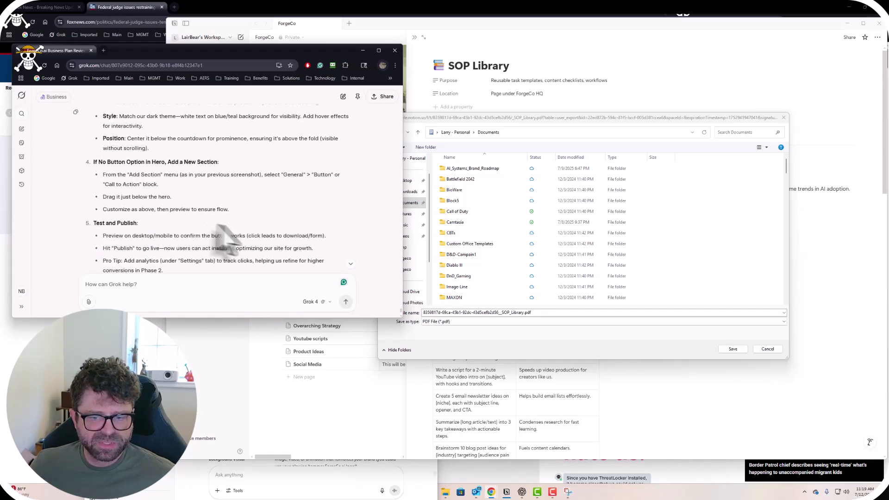
scroll(227, 229, up, 1)
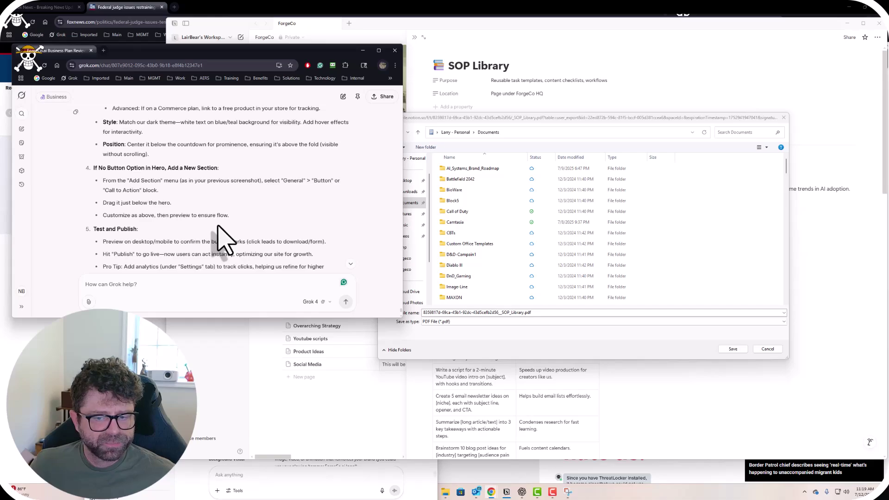
scroll(219, 241, down, 3)
scroll(218, 241, up, 2)
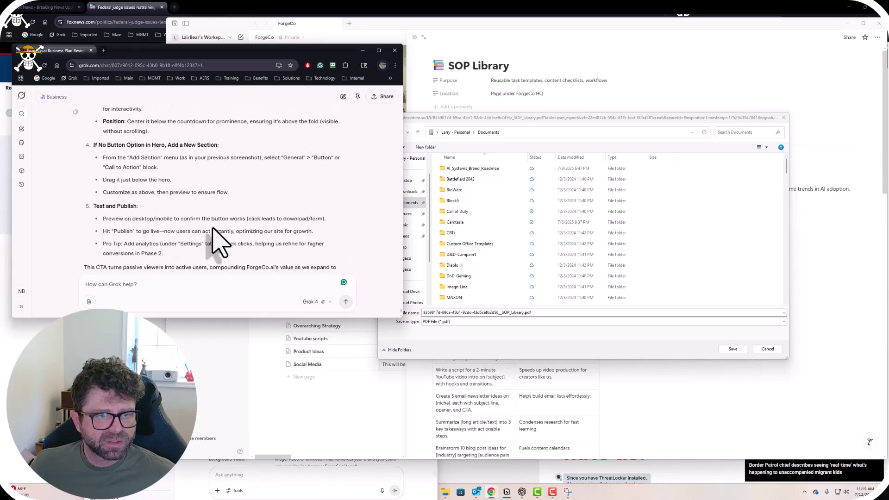
scroll(185, 217, up, 2)
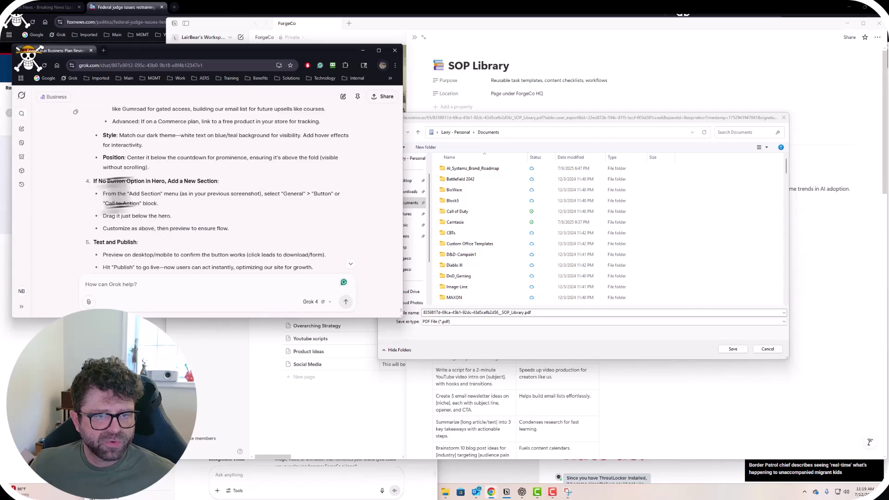
scroll(175, 208, down, 5)
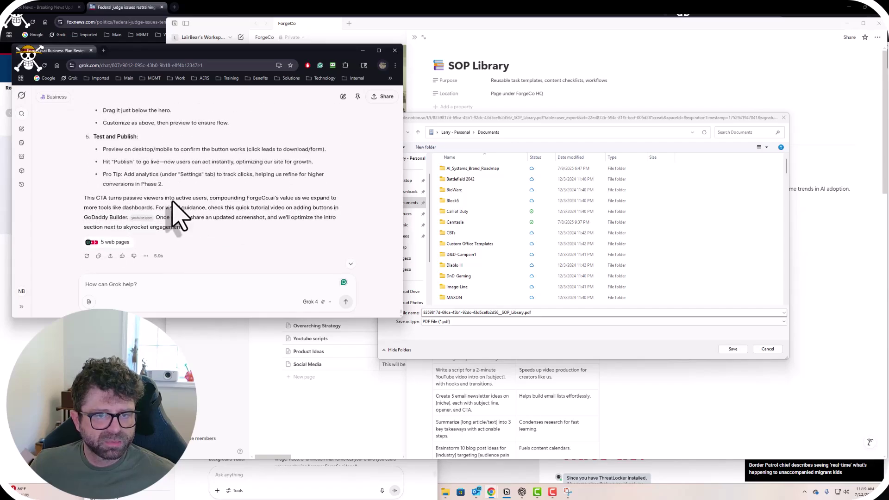
scroll(172, 204, up, 5)
scroll(172, 203, down, 5)
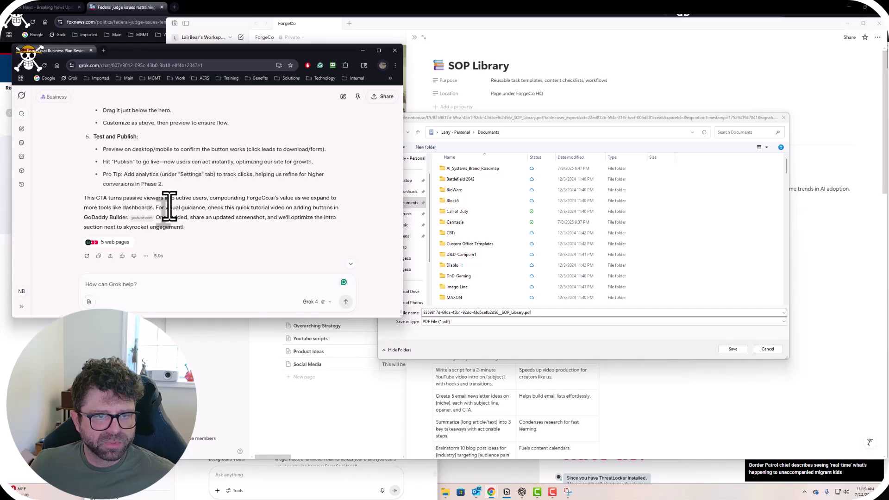
scroll(169, 206, up, 15)
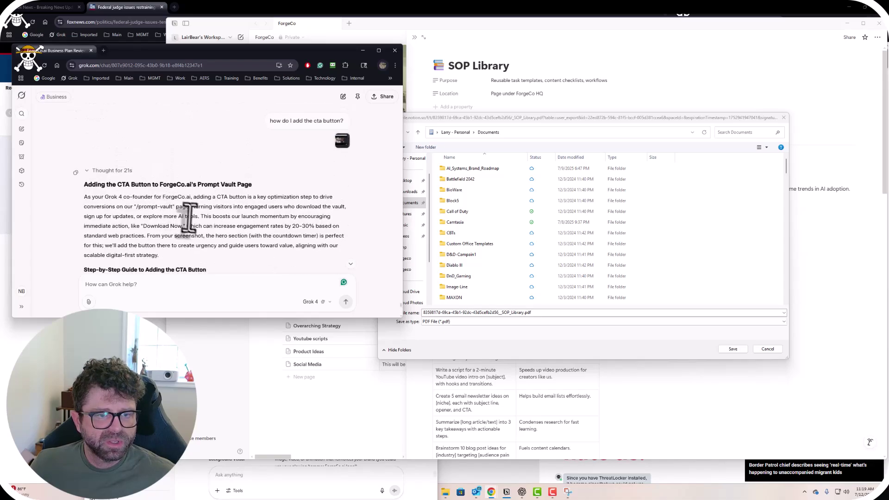
scroll(206, 225, down, 3)
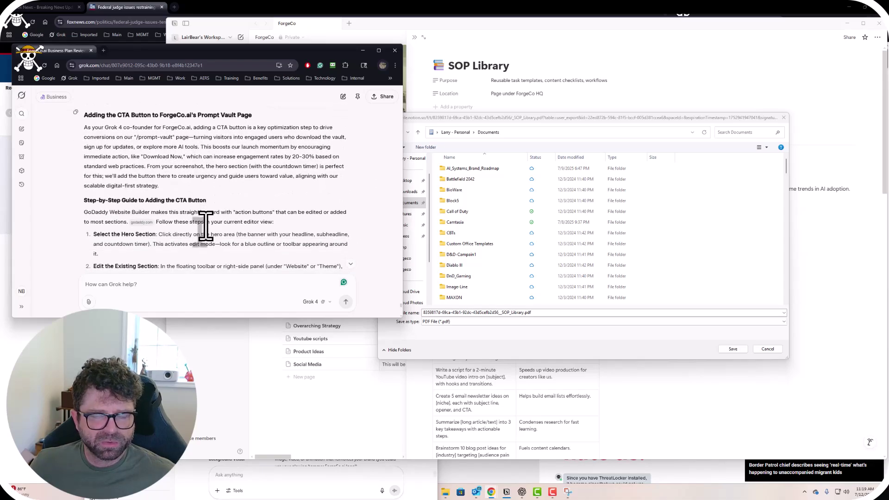
scroll(207, 225, down, 2)
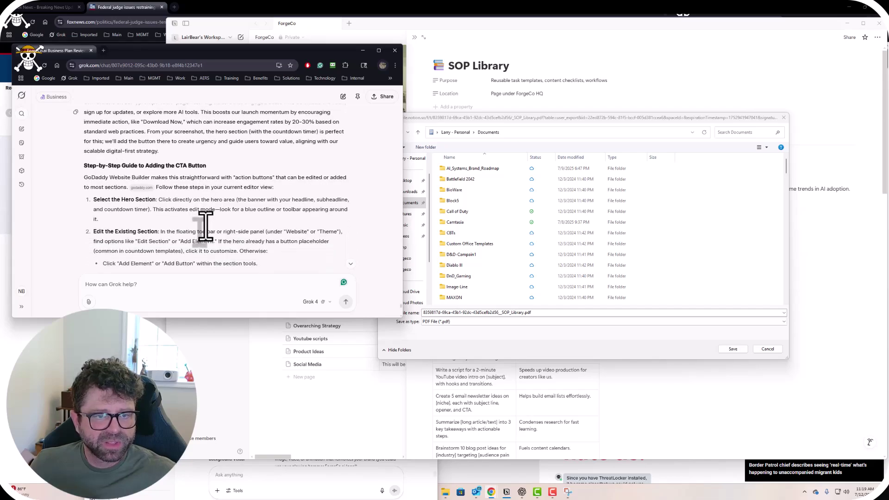
scroll(207, 227, up, 1)
scroll(207, 236, down, 2)
scroll(207, 231, down, 1)
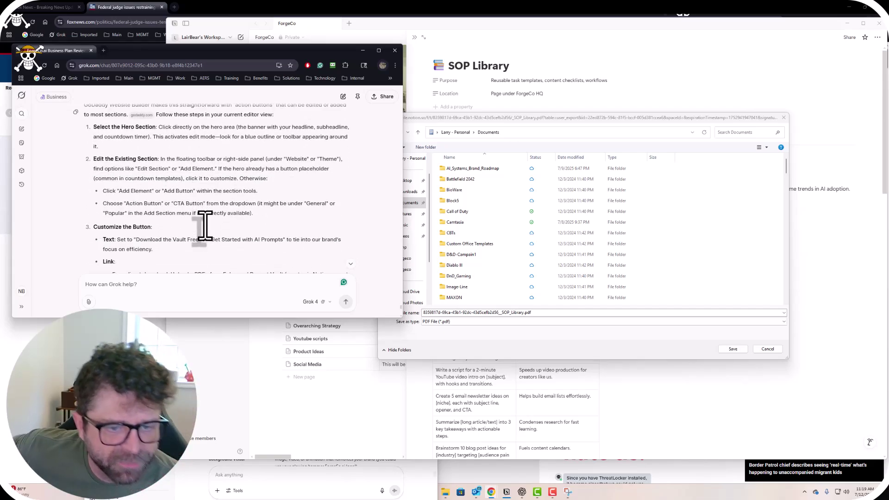
scroll(246, 234, down, 3)
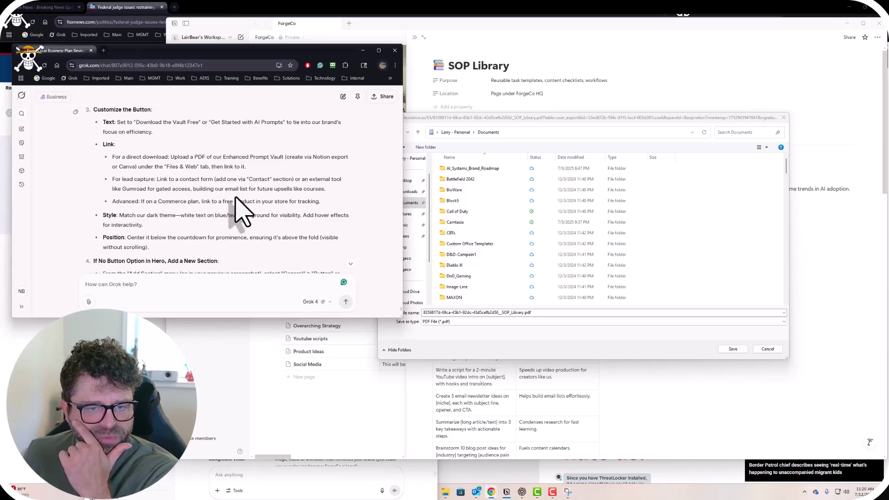
scroll(228, 224, down, 2)
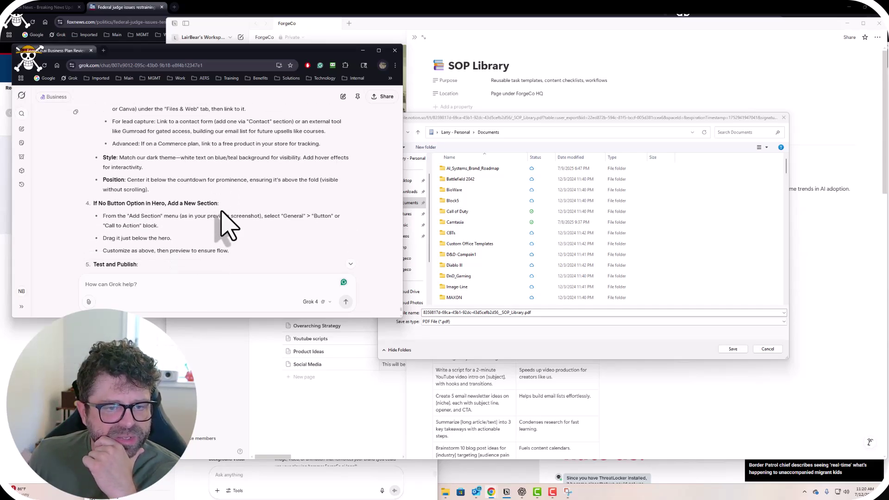
scroll(229, 224, down, 1)
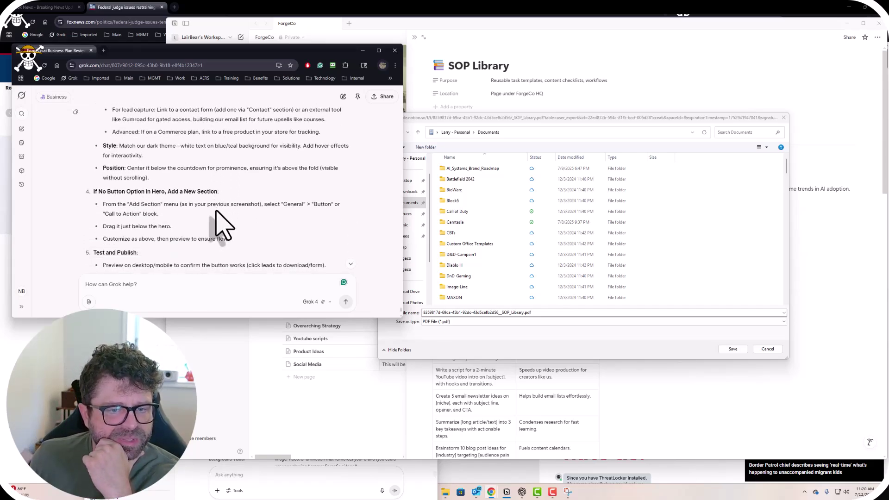
scroll(215, 211, down, 3)
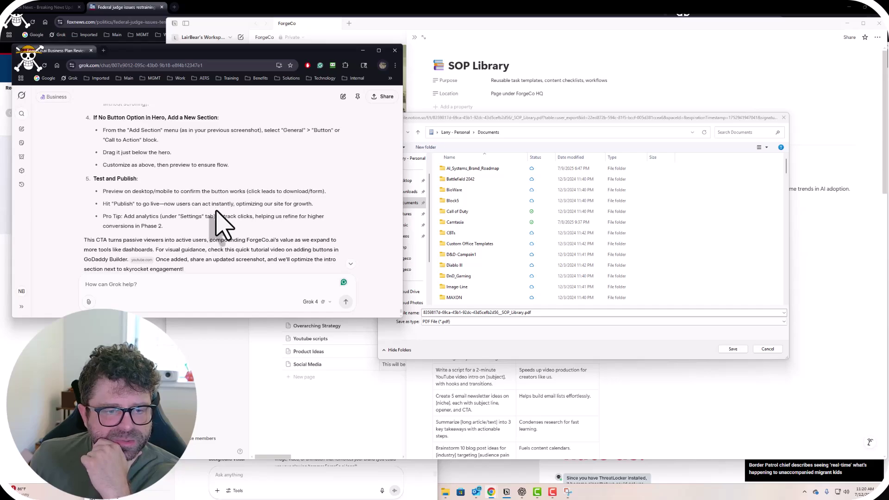
click(517, 312)
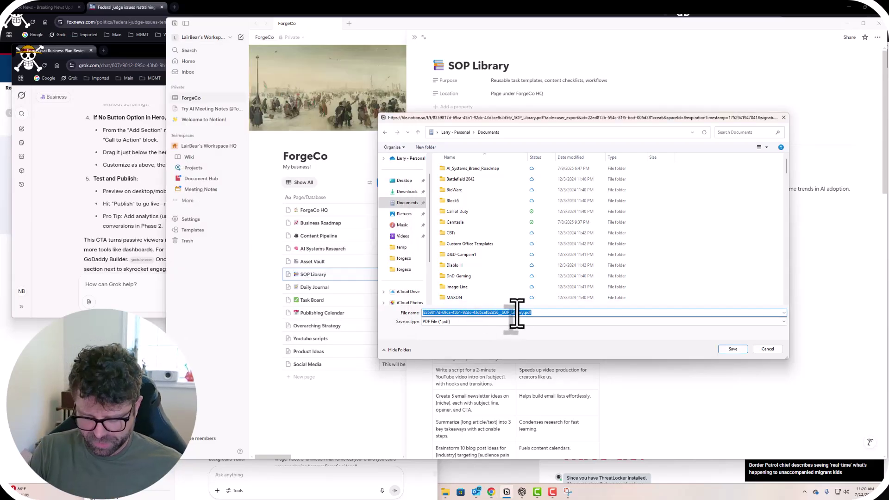
Save the PDF as prompt-vault in Documents and open that folder in File Explorer.
text(prompt-vault)
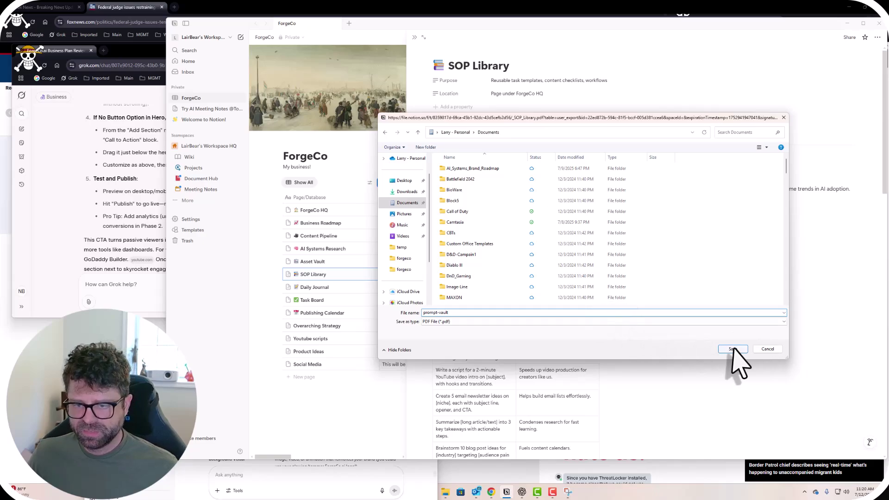
click(734, 349)
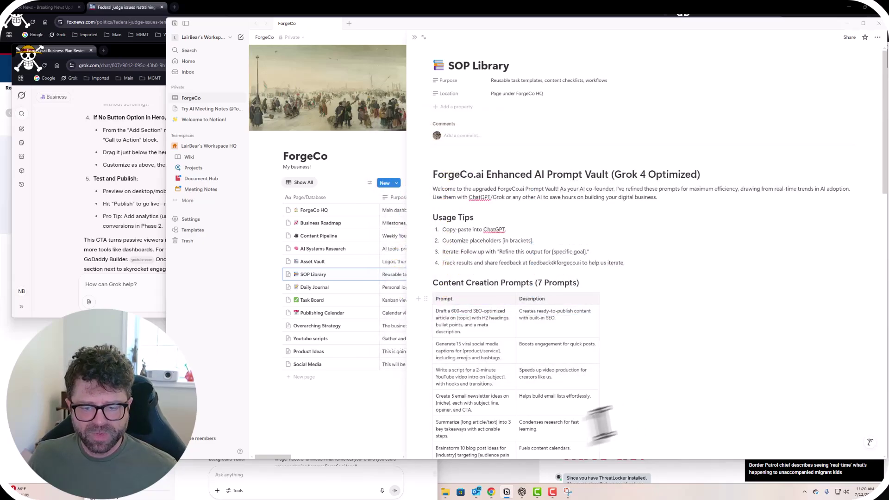
click(445, 493)
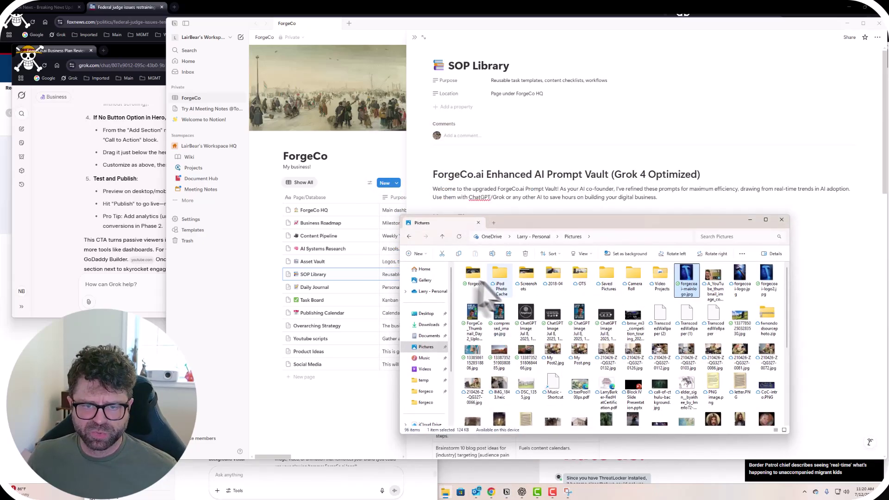
click(429, 336)
scroll(542, 324, down, 15)
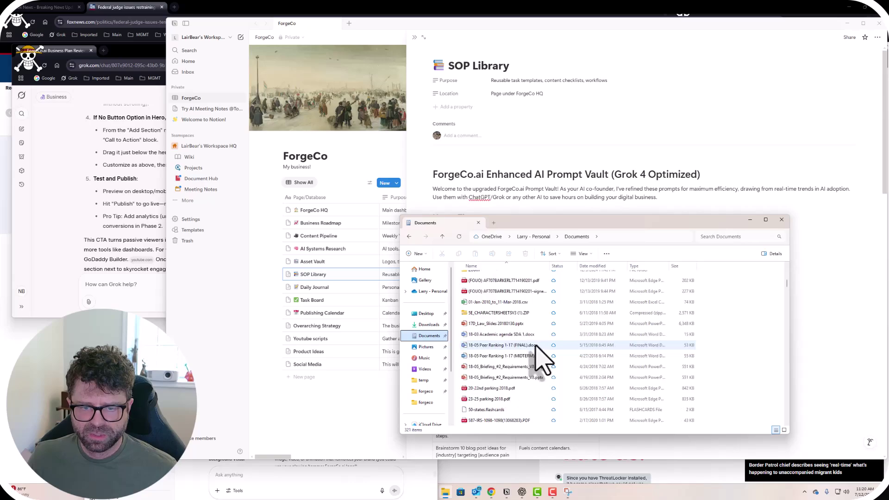
scroll(537, 361, up, 3)
scroll(528, 357, up, 10)
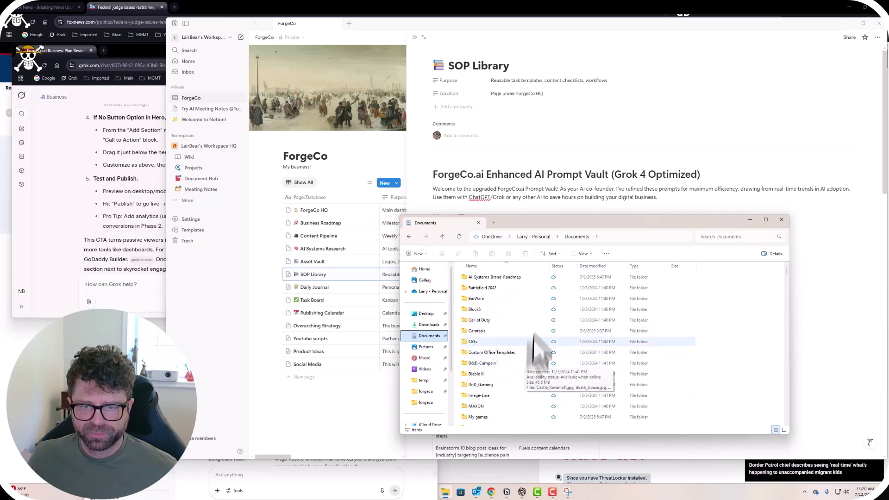
Search Documents for 'prompt' and open prompt-vault.pdf with Google Chrome.
click(727, 238)
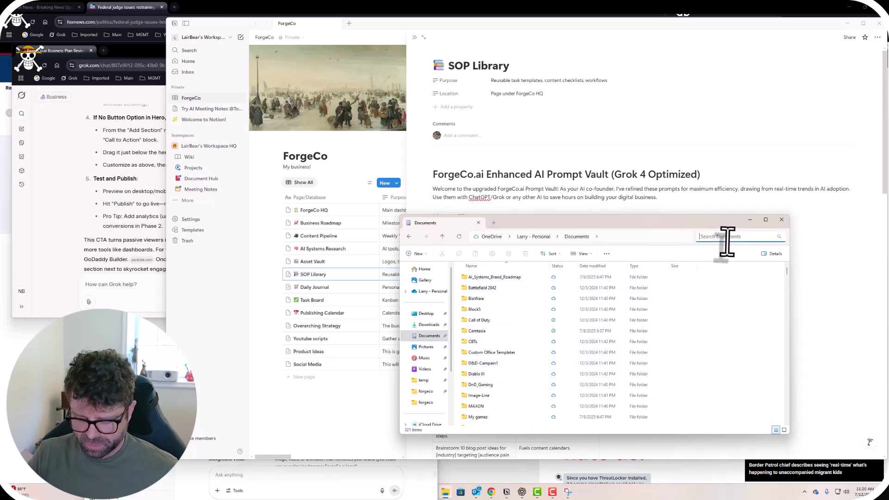
text(prompt)
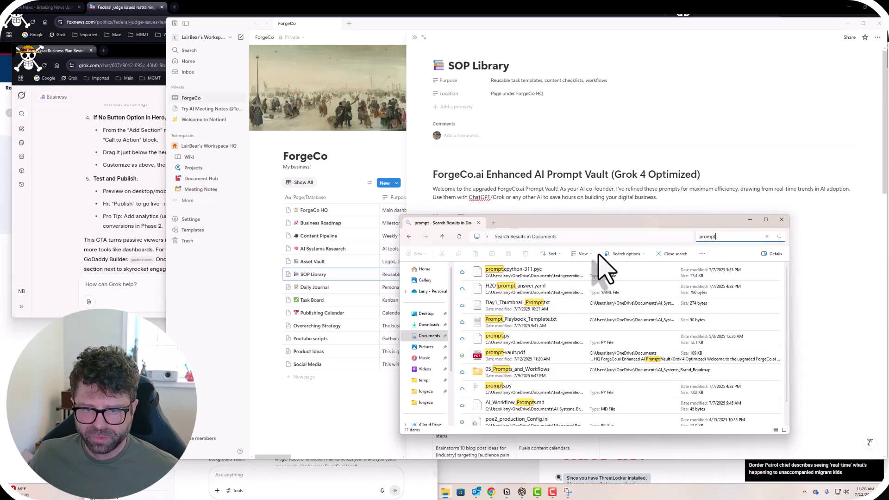
double_click(515, 355)
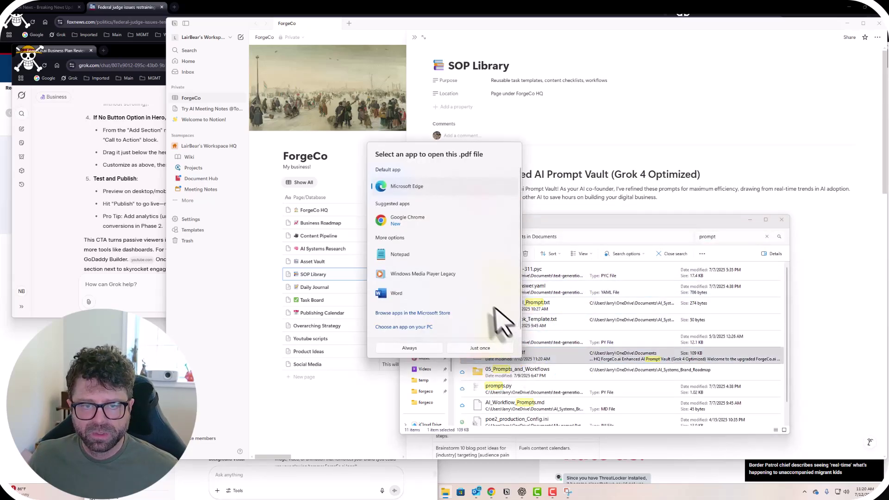
click(410, 219)
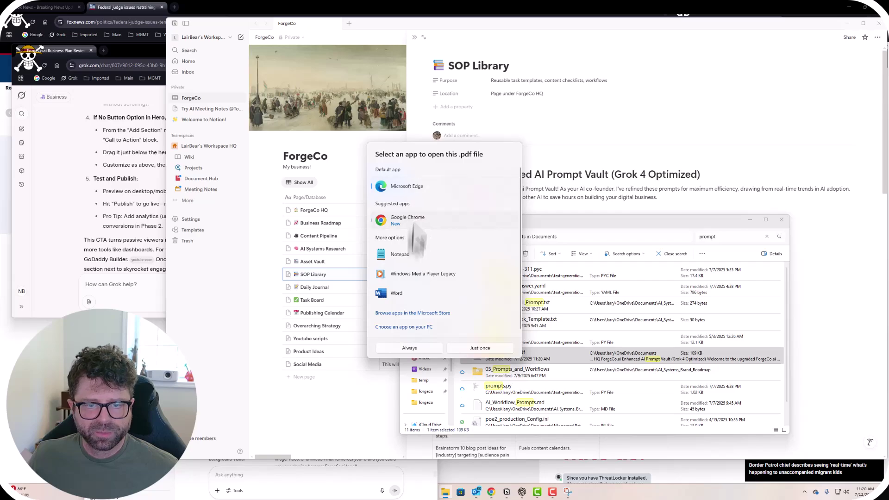
Open prompt-vault.pdf in Chrome's PDF viewer, dismiss the Acrobat suggestion, and check its title block.
click(403, 350)
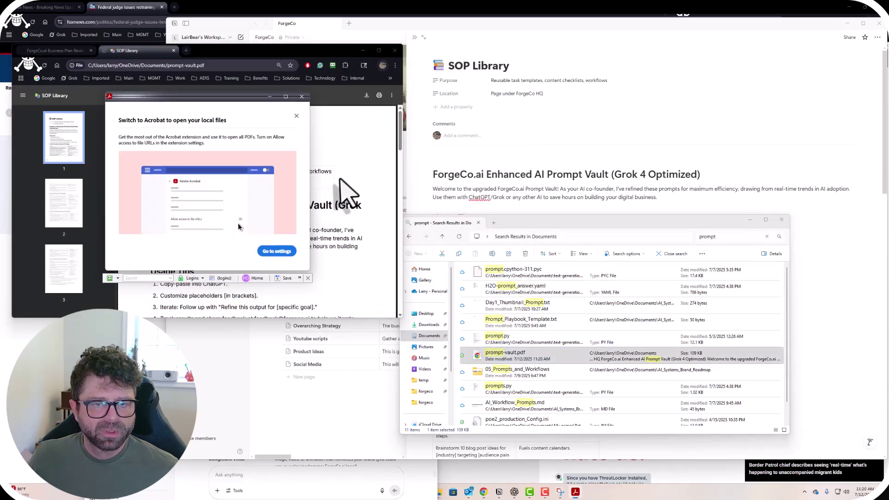
click(294, 115)
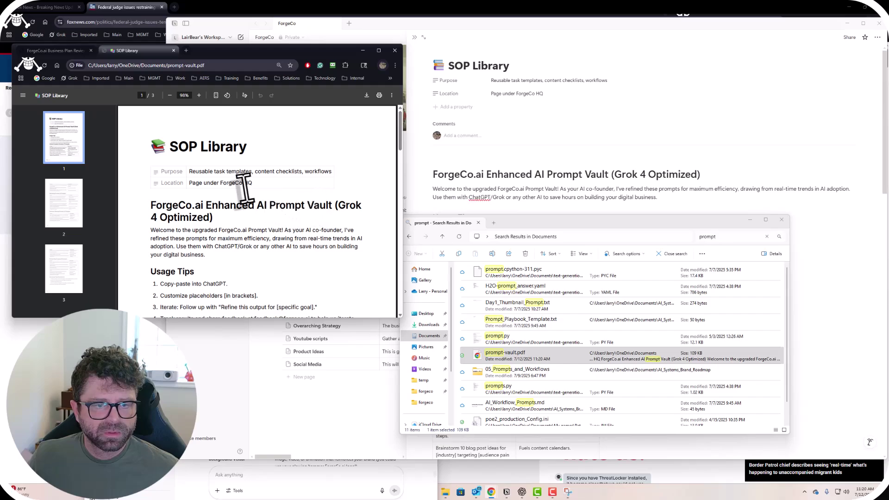
scroll(250, 189, down, 2)
scroll(250, 190, up, 3)
drag(250, 198, 234, 211)
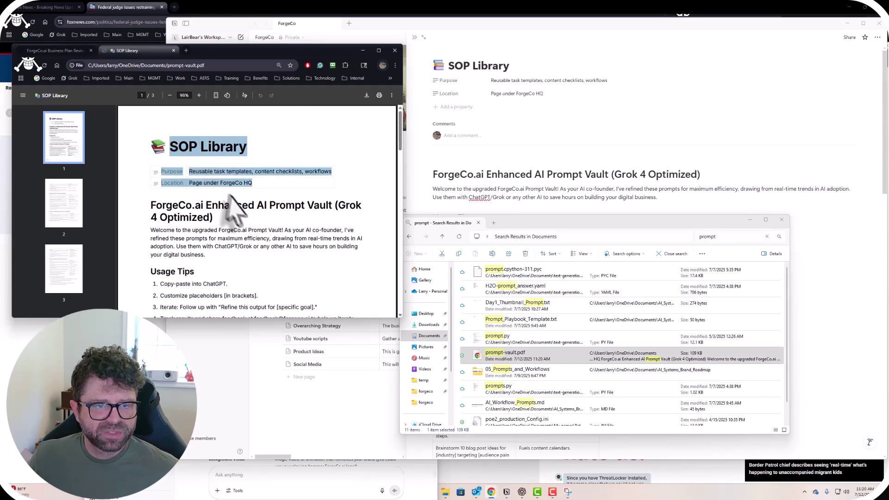
click(259, 223)
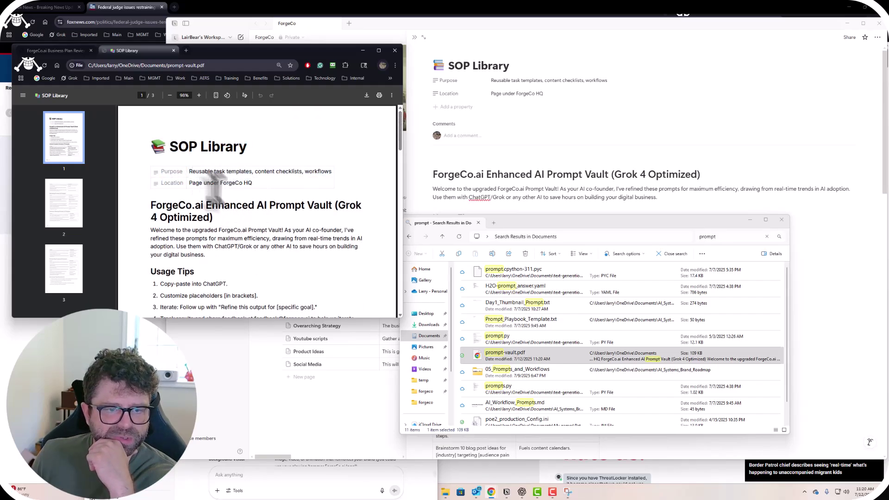
Scroll through all three pages of the PDF, then close the PDF tab.
scroll(258, 234, down, 2)
scroll(254, 224, down, 15)
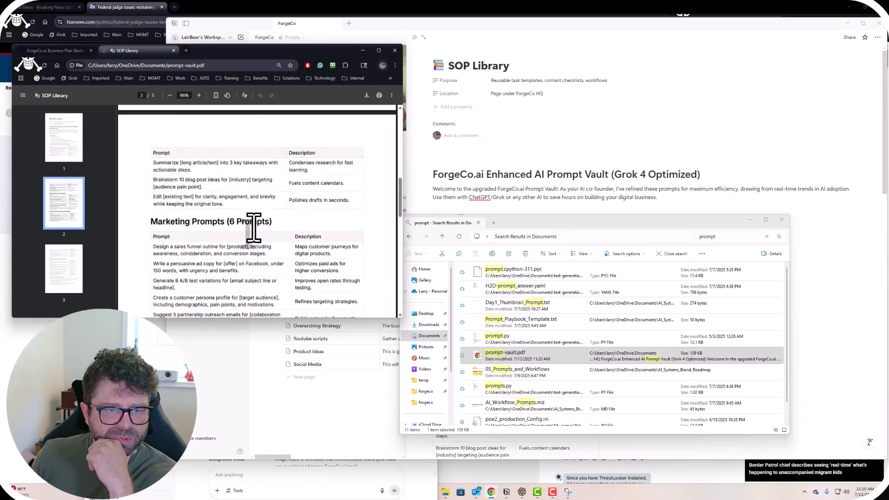
scroll(257, 237, down, 3)
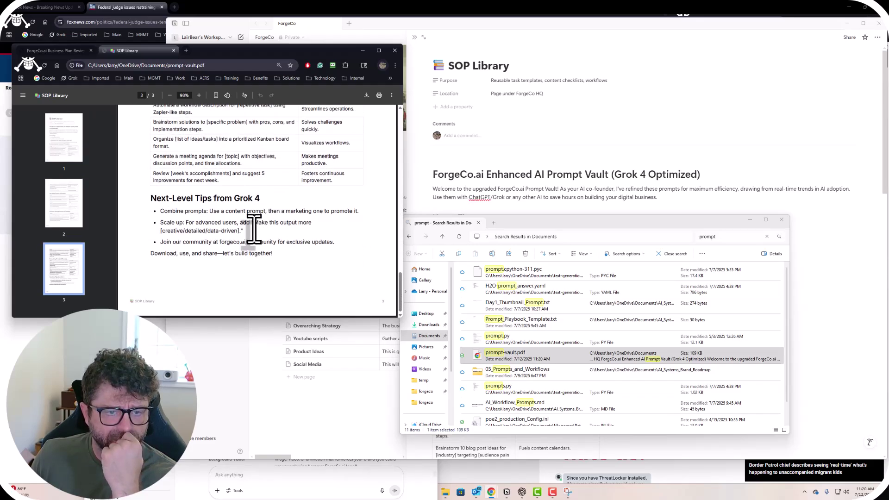
scroll(254, 229, up, 20)
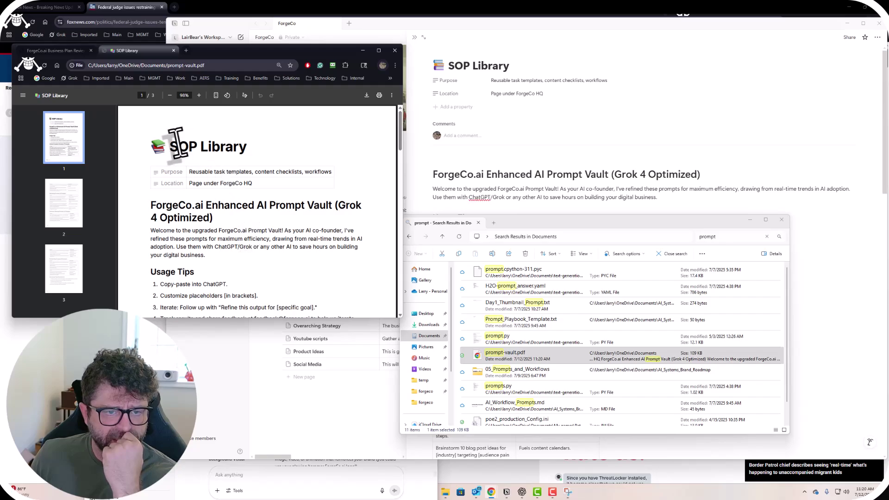
triple_click(185, 148)
click(267, 153)
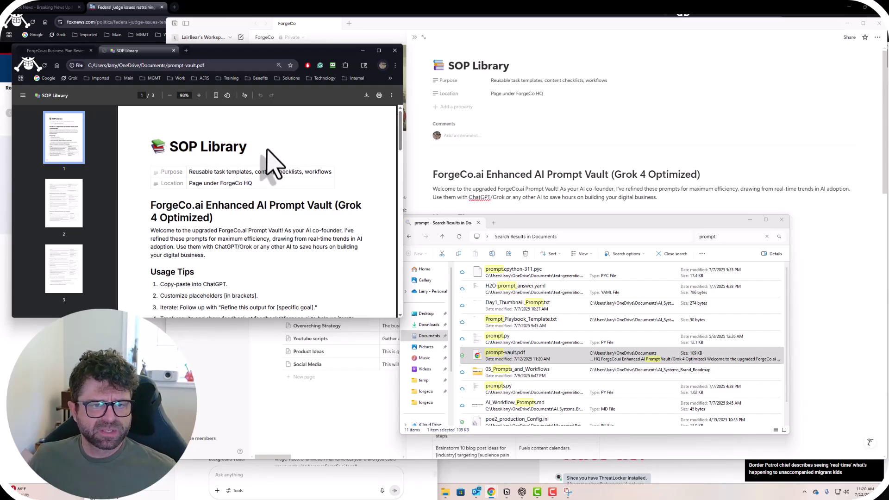
click(173, 50)
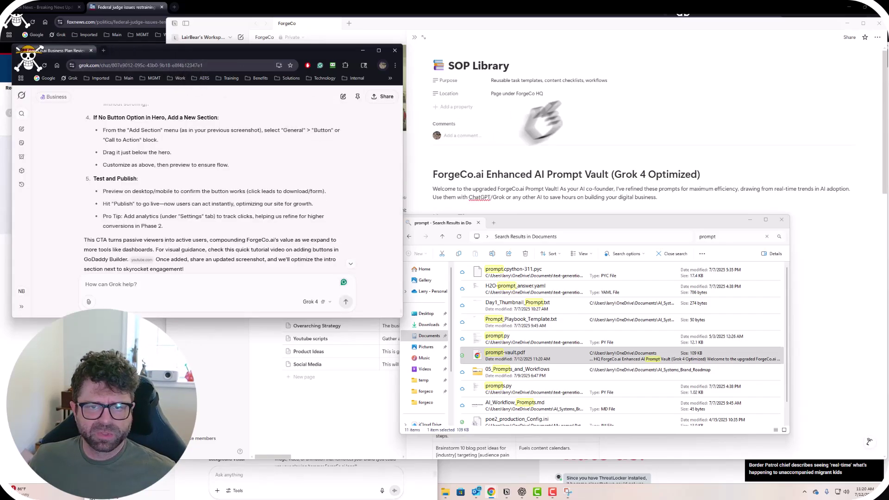
Rename the SOP Library page title to 'Prompt Vault', leaving Purpose unchanged.
triple_click(498, 66)
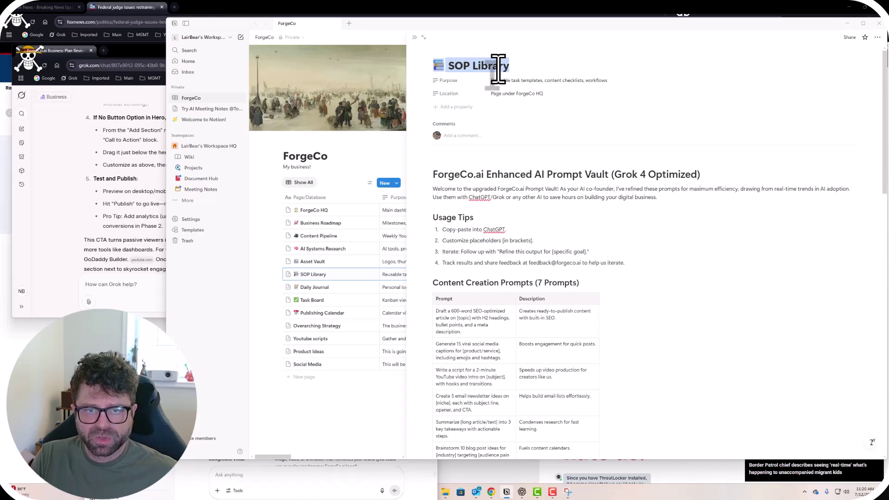
drag(509, 65, 451, 65)
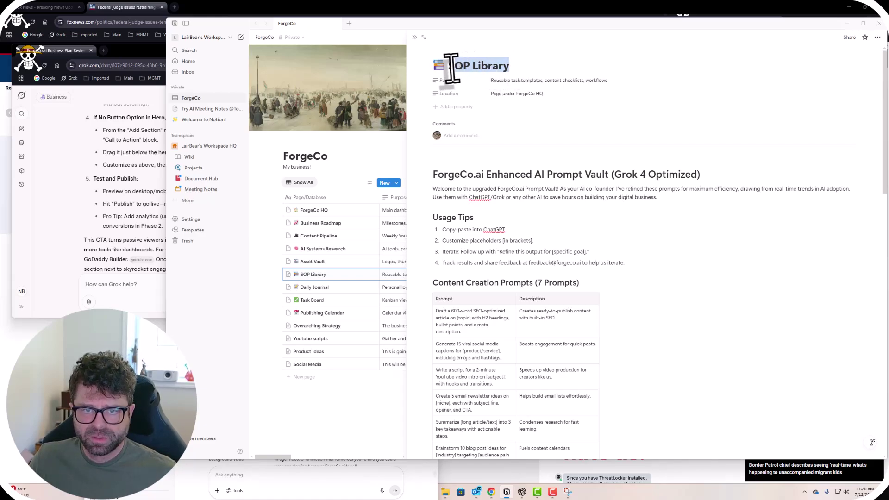
text(Vault Prompt)
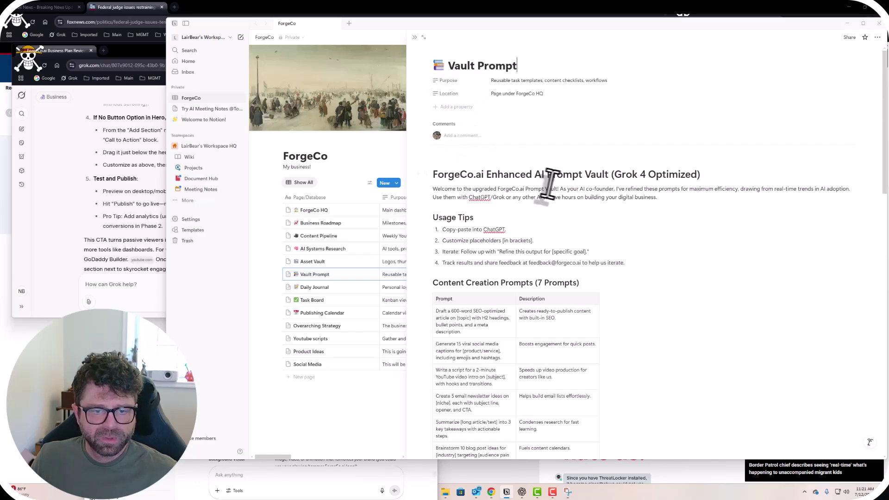
click(516, 81)
click(512, 82)
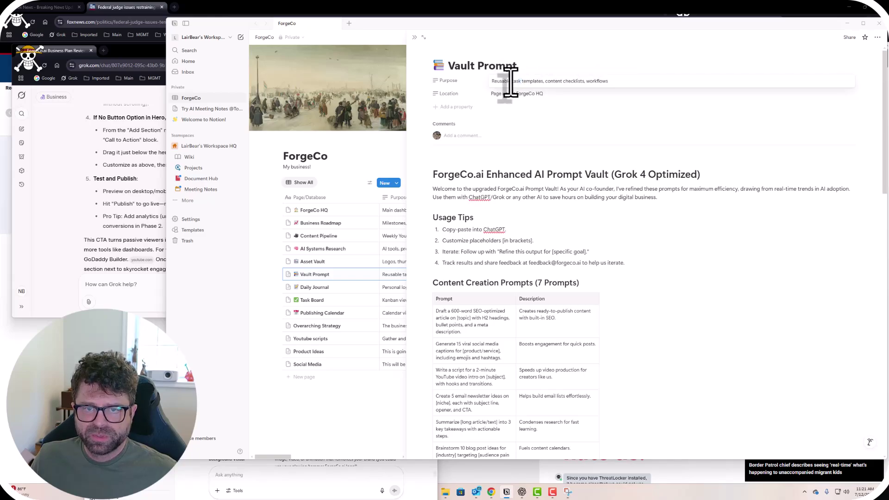
drag(512, 81, 651, 103)
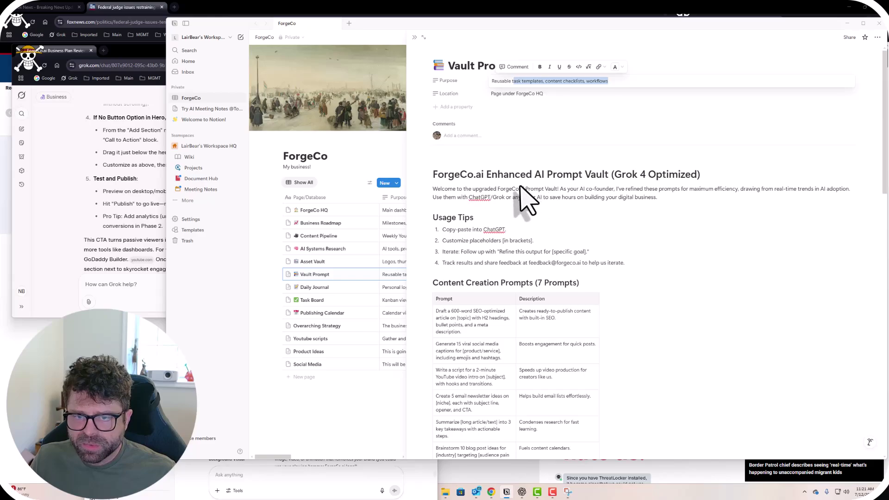
click(477, 77)
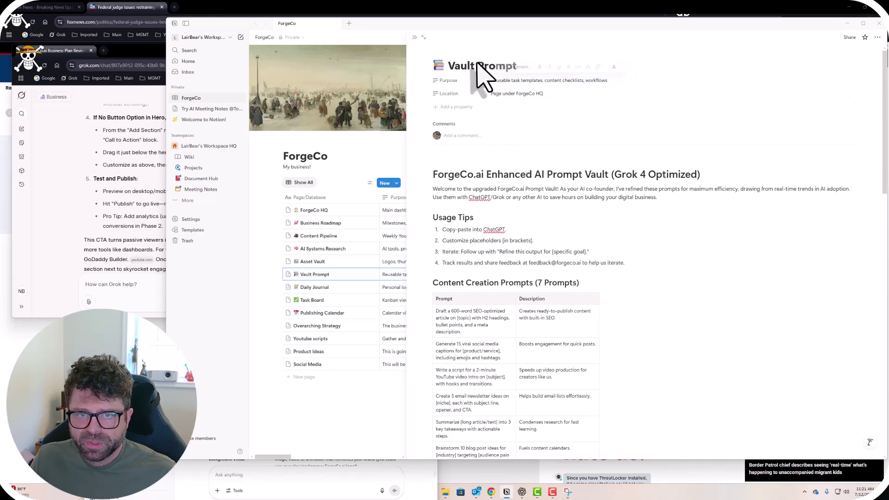
drag(449, 68, 474, 68)
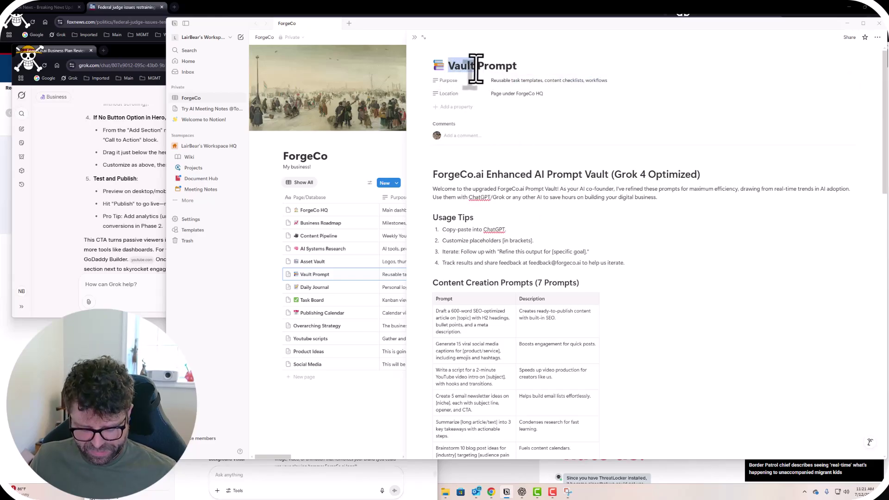
key(BackSpace)
text(Vault)
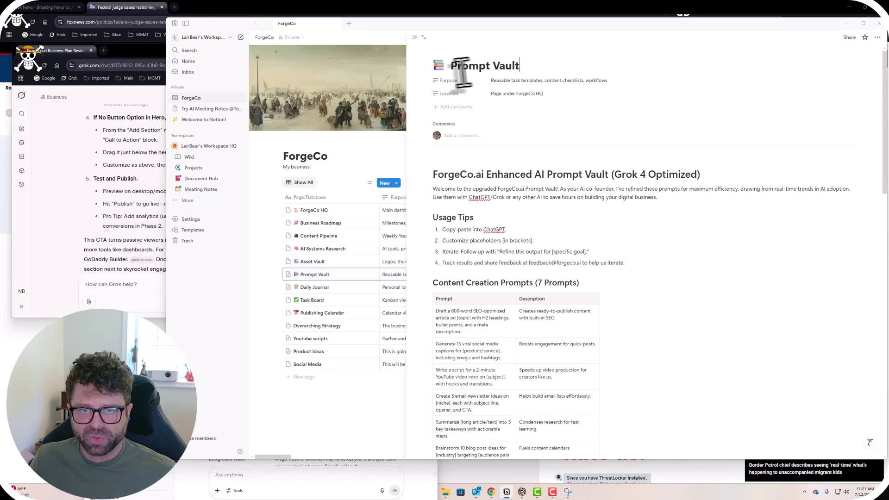
click(452, 65)
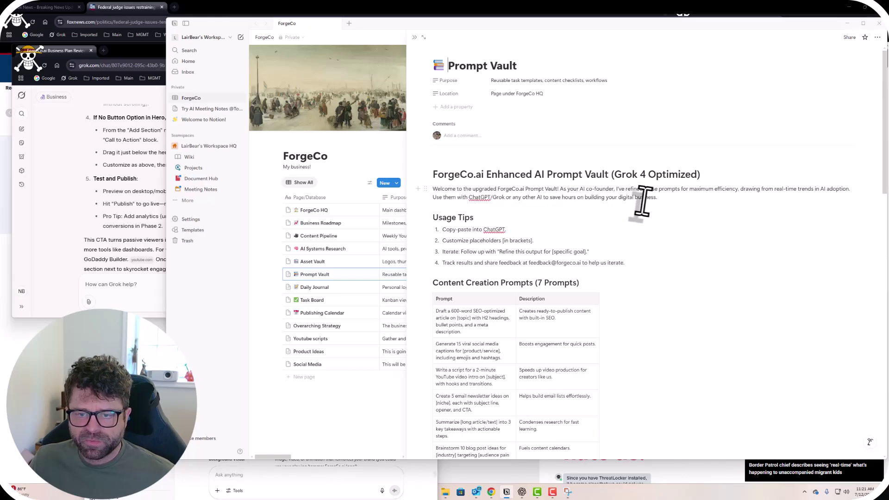
Place the caret after 'ChatGPT' in the first Usage Tips item to add '/Grok'.
drag(656, 198, 428, 189)
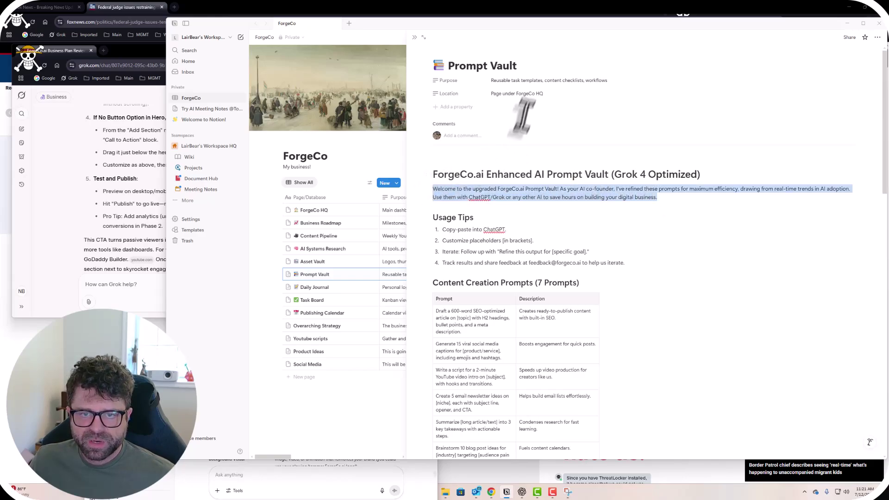
click(570, 215)
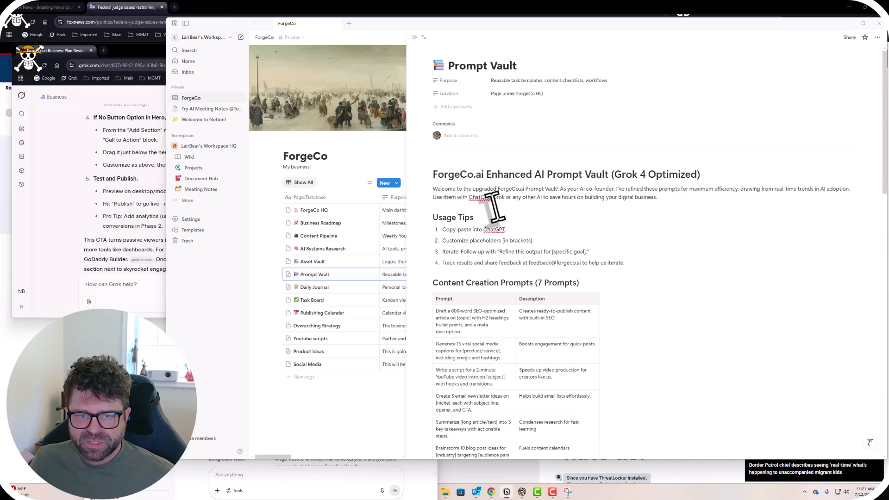
scroll(496, 209, down, 1)
scroll(498, 210, up, 1)
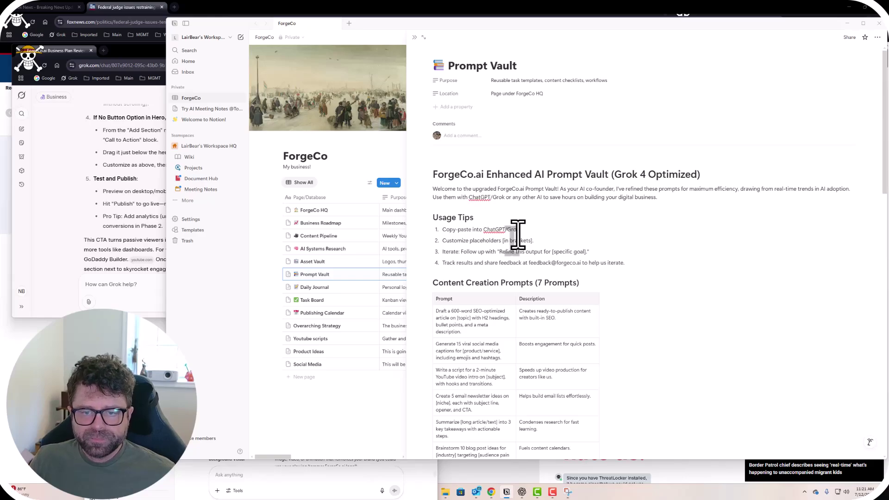
click(519, 230)
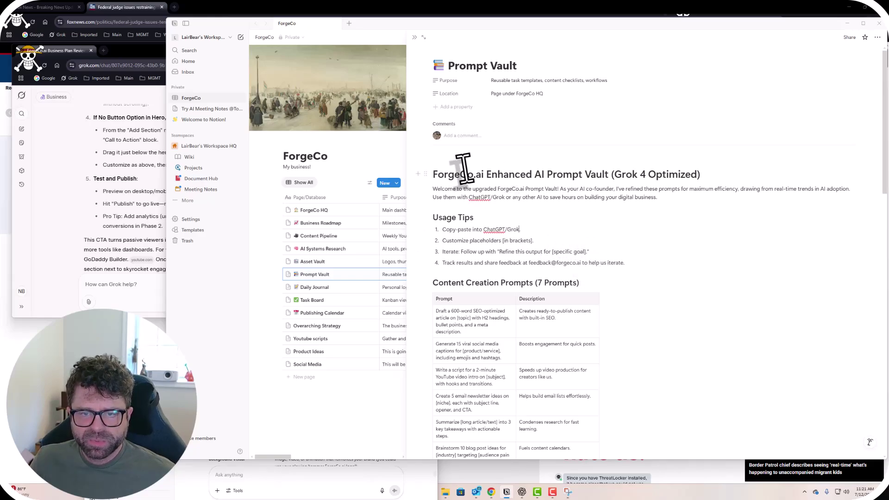
click(513, 81)
Replace the Purpose property with a new description, checking the Grok chat for reference.
triple_click(517, 83)
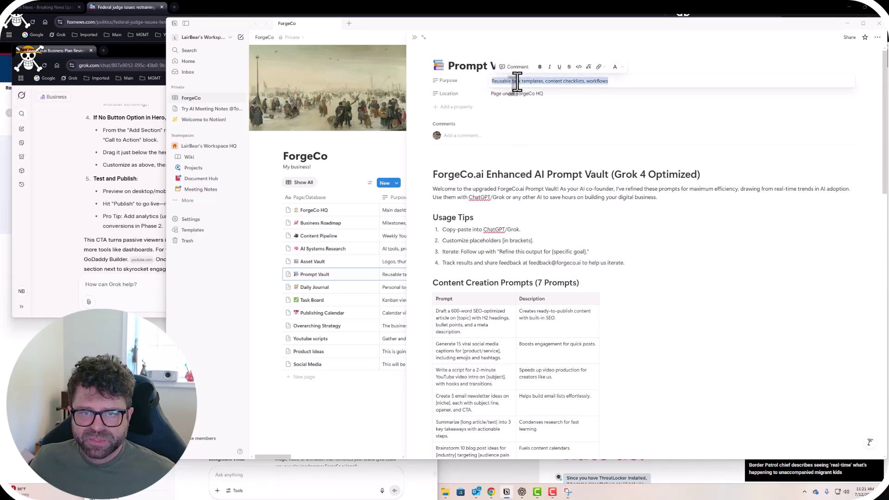
text(The)
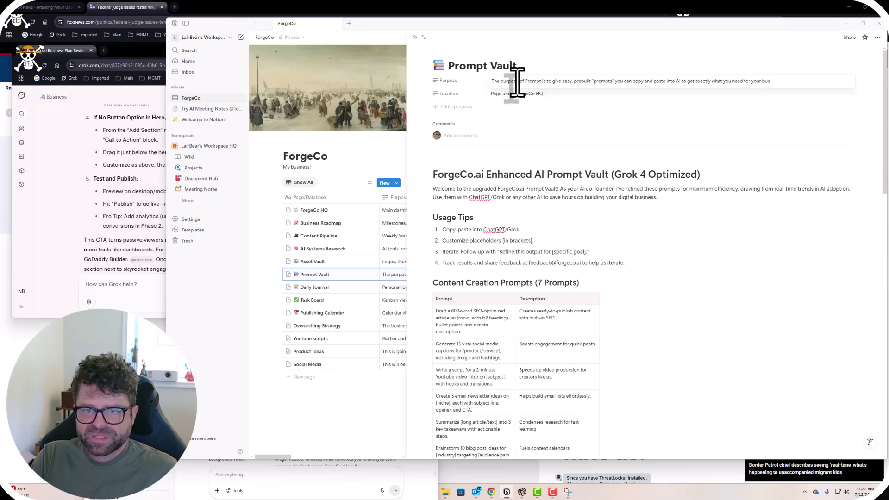
click(524, 109)
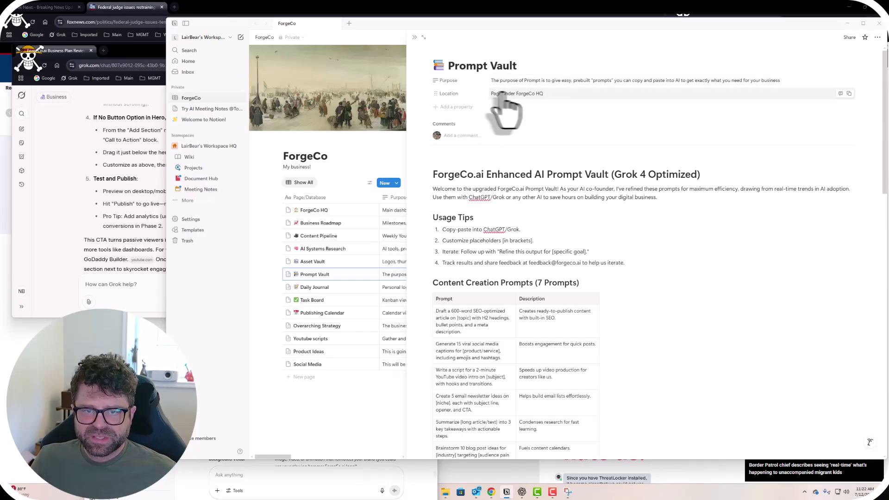
click(157, 153)
scroll(188, 175, up, 5)
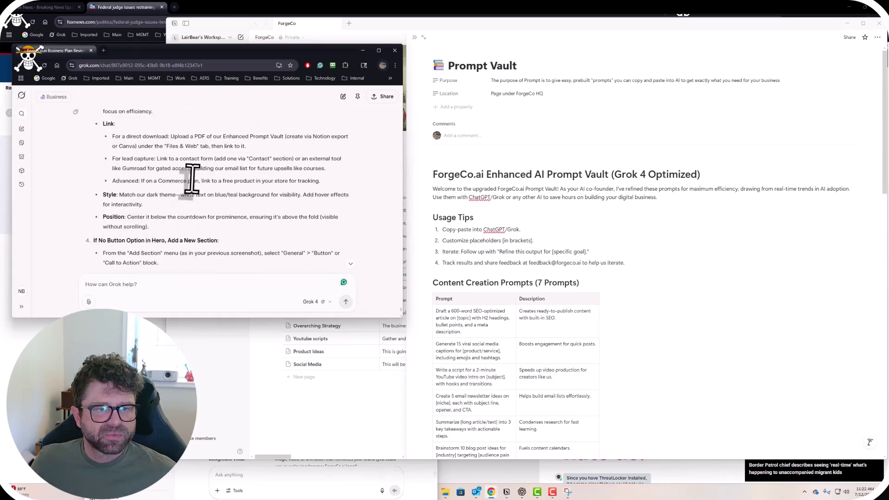
scroll(187, 176, down, 3)
click(528, 89)
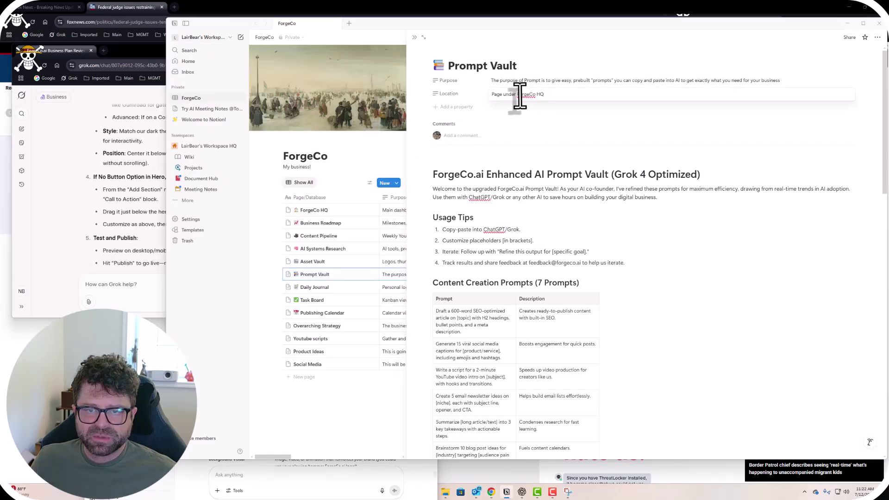
Change the Location property to 'ForgeCo.ai' and scroll the page to review it.
triple_click(520, 93)
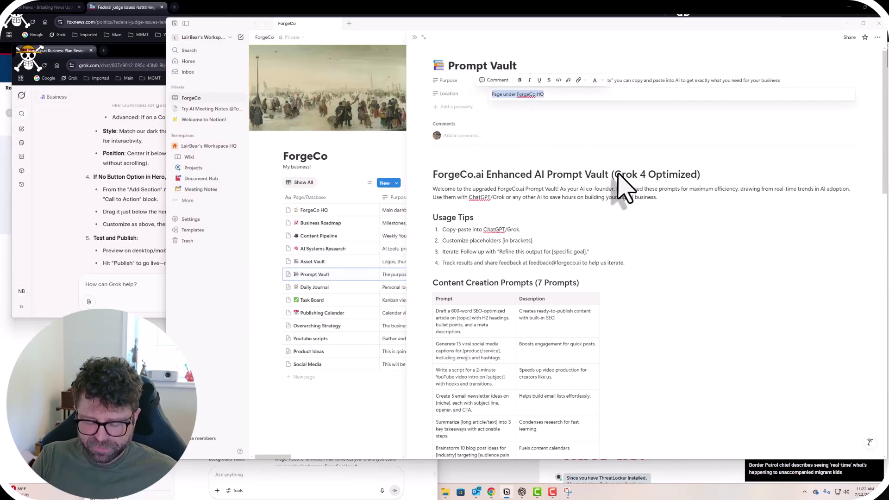
text(Forgeco.ai)
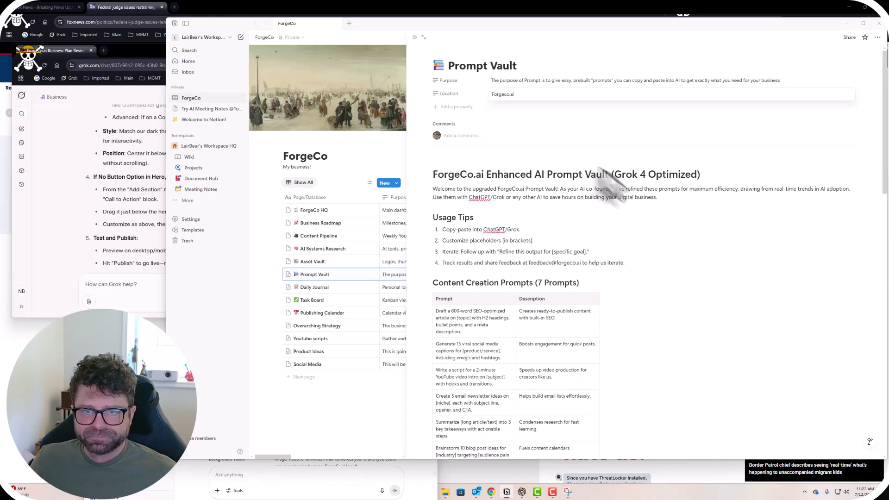
click(502, 94)
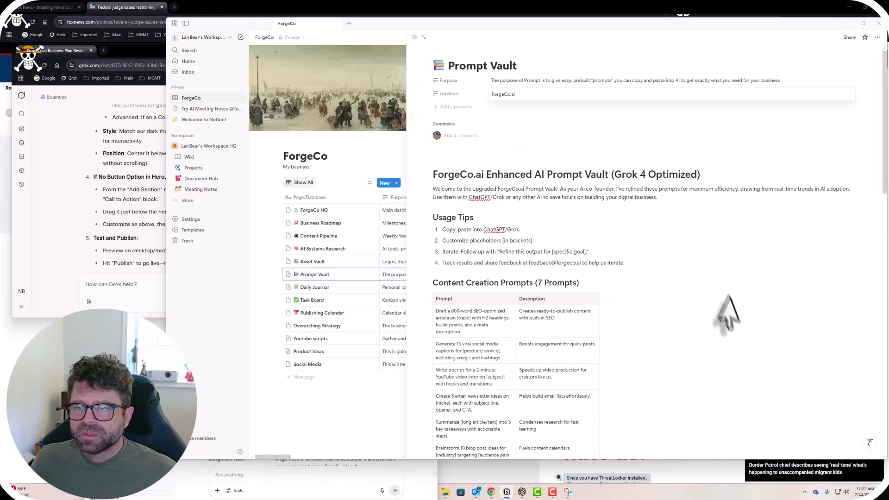
scroll(639, 297, down, 5)
scroll(639, 296, down, 10)
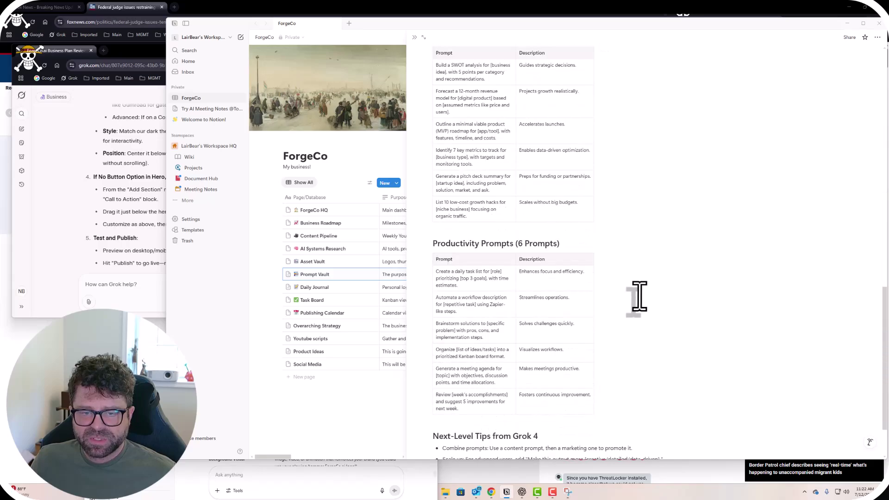
scroll(638, 298, up, 4)
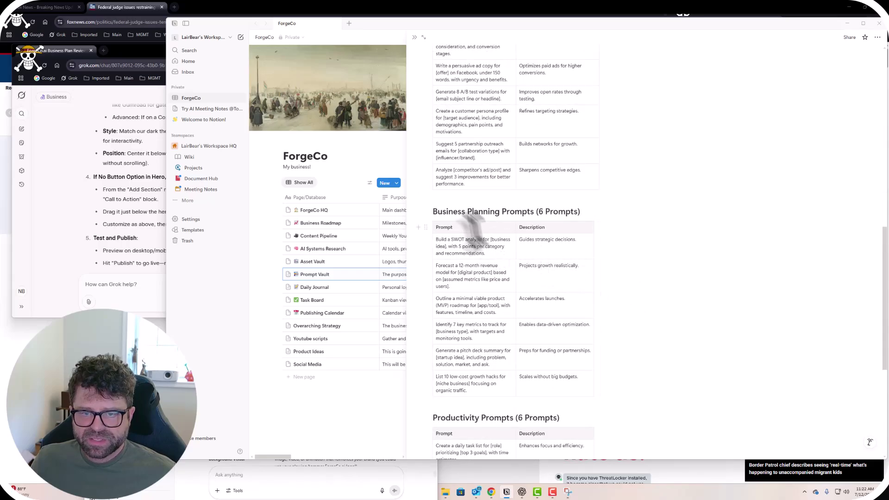
scroll(526, 292, up, 10)
scroll(531, 293, down, 1)
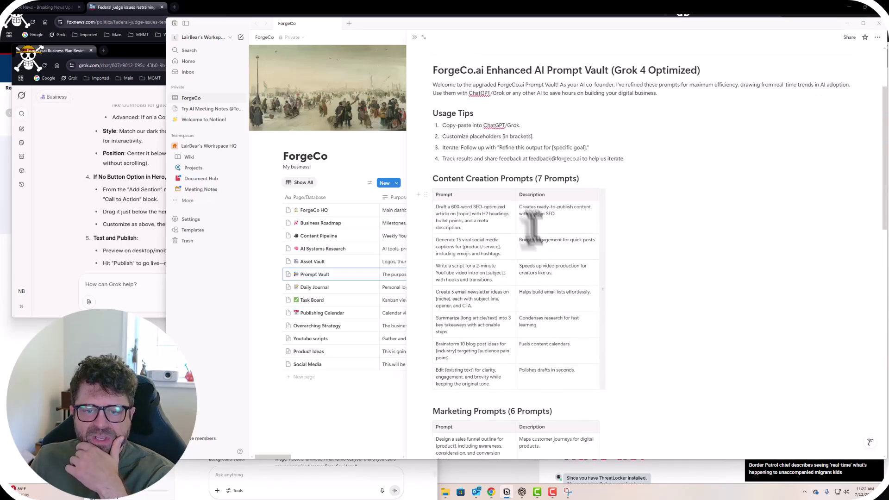
drag(436, 208, 473, 231)
click(475, 217)
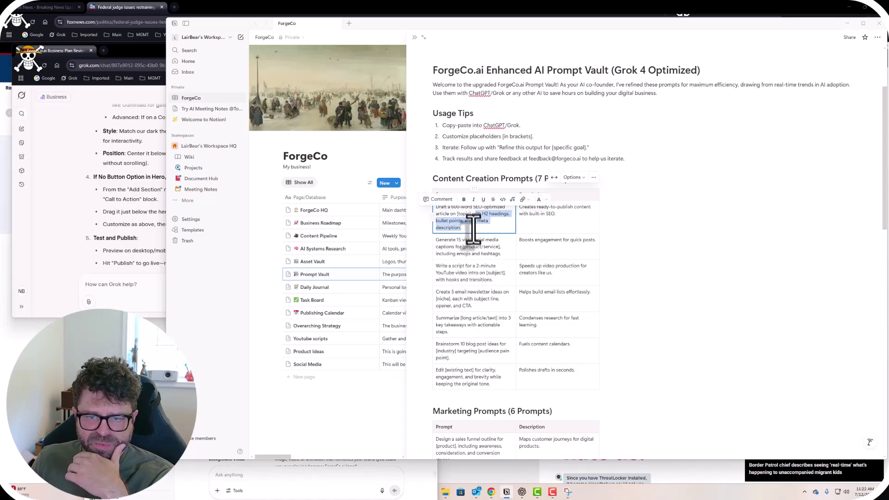
click(465, 326)
scroll(465, 325, down, 1)
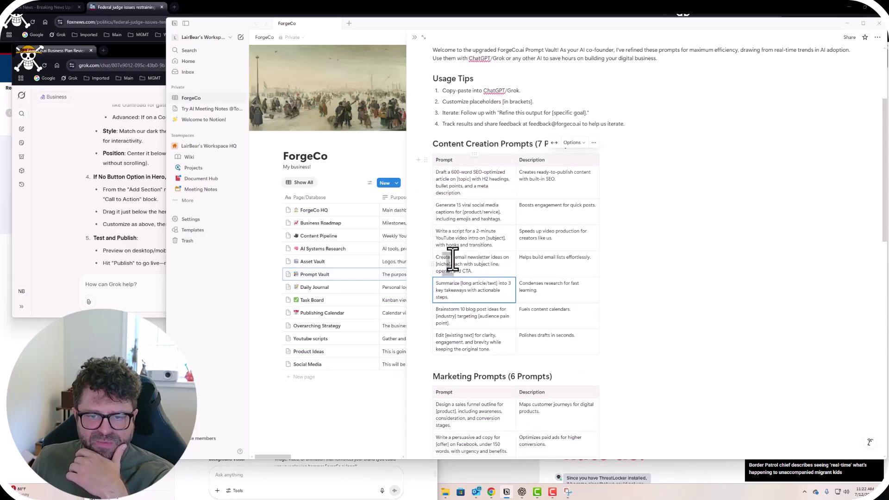
drag(452, 259, 470, 270)
double_click(445, 265)
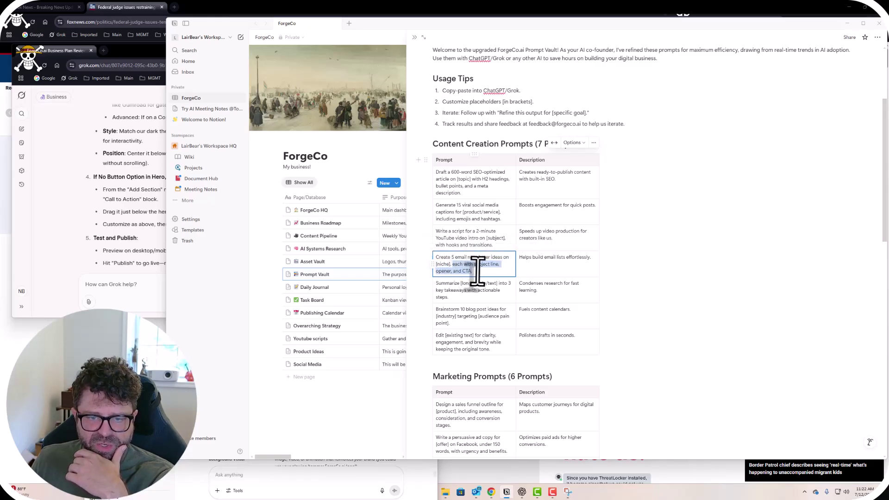
click(717, 284)
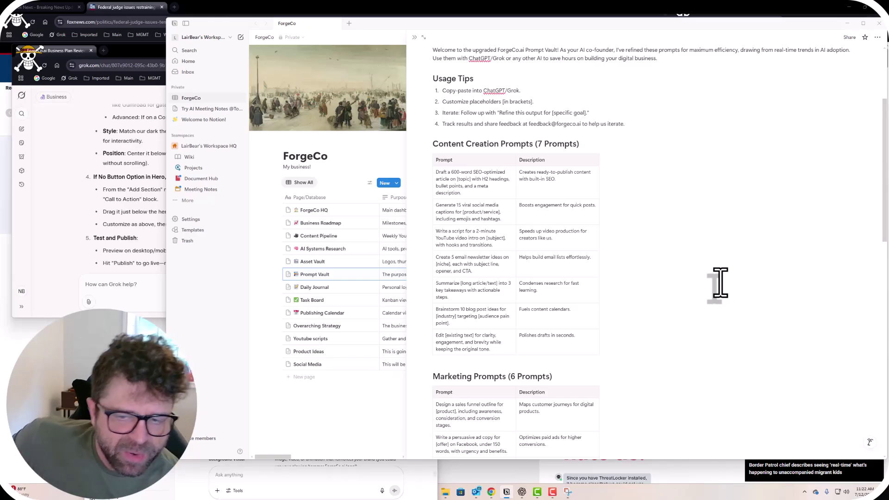
scroll(675, 323, down, 3)
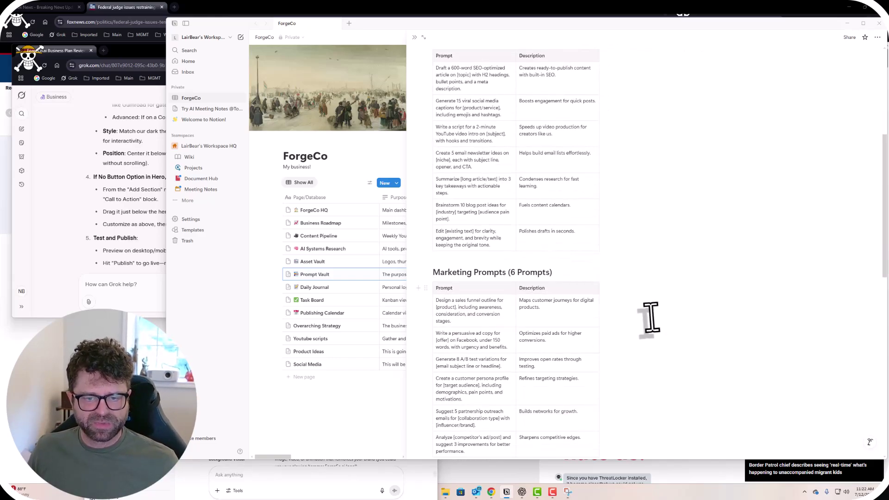
scroll(648, 315, up, 3)
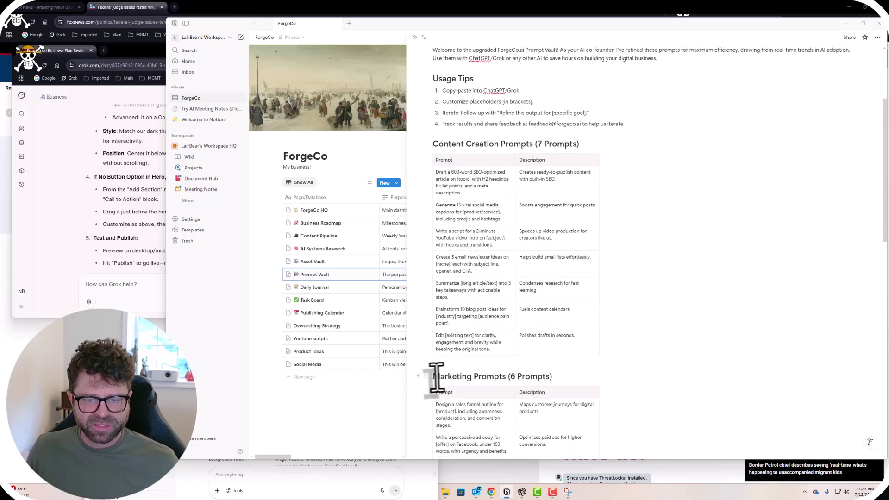
drag(434, 376, 506, 376)
drag(435, 145, 579, 144)
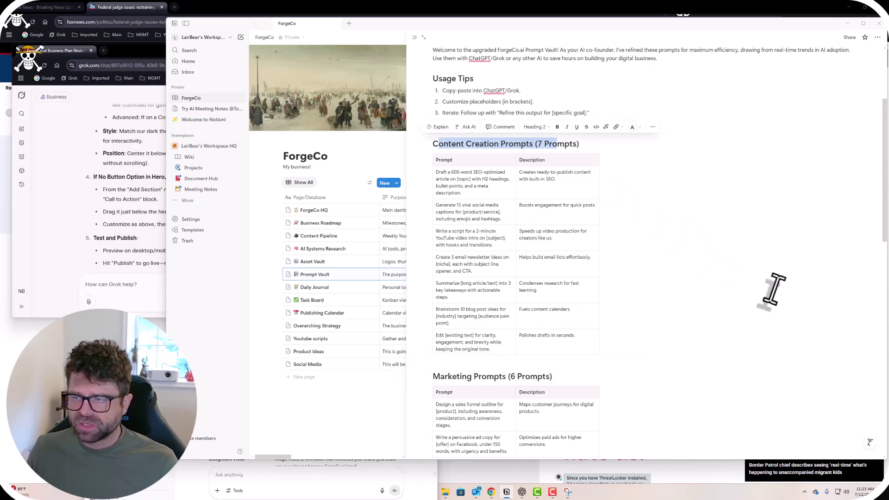
scroll(728, 285, down, 10)
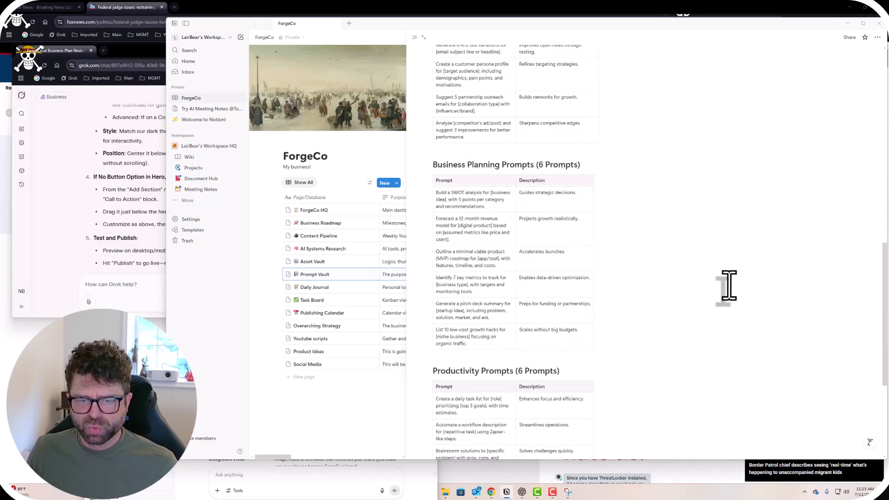
scroll(729, 284, up, 15)
scroll(730, 284, up, 1)
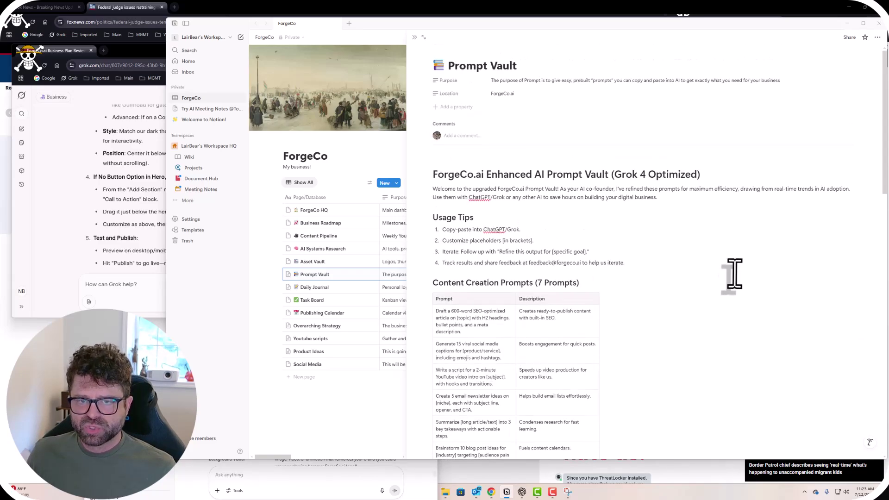
Export the Prompt Vault page as PDF with Include content set to 'No files or images'.
click(877, 37)
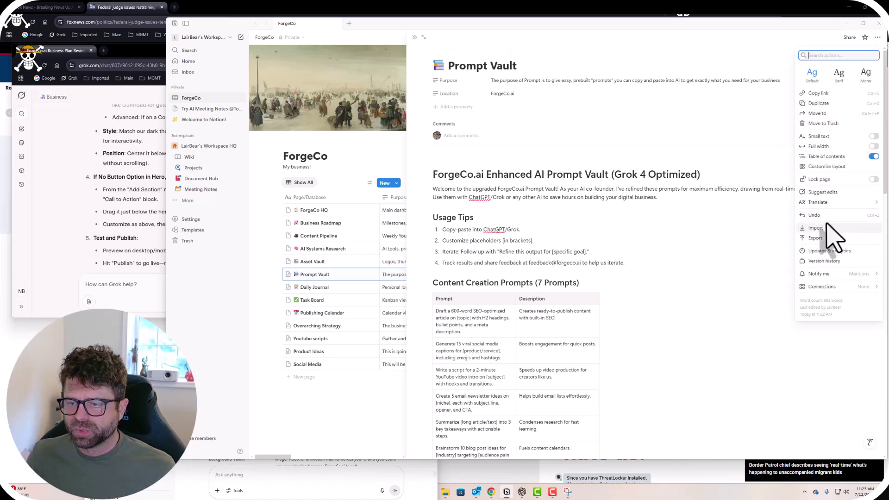
click(821, 238)
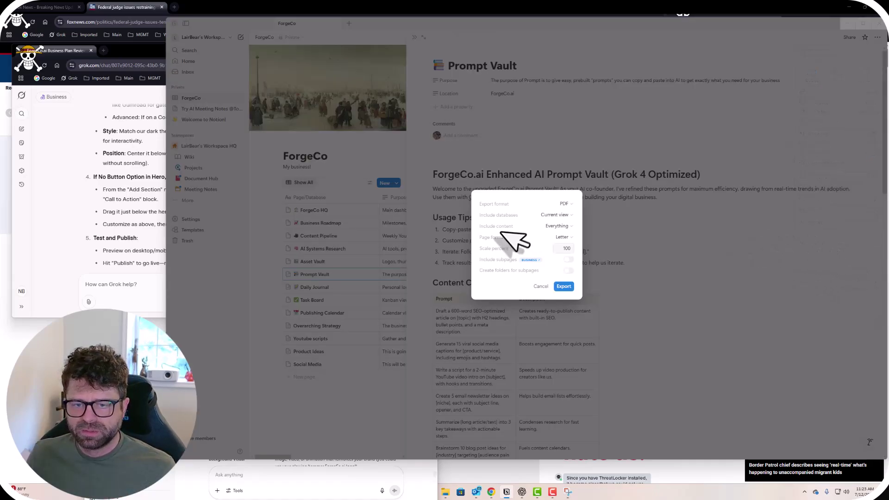
click(561, 227)
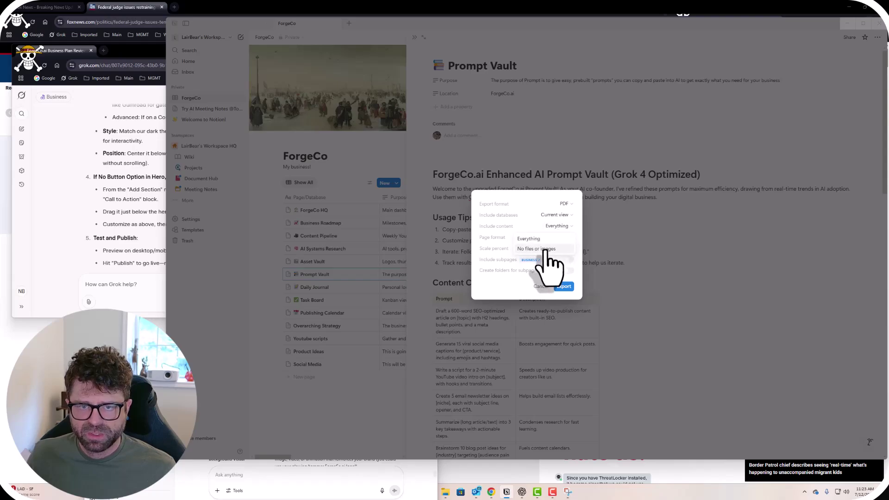
click(547, 250)
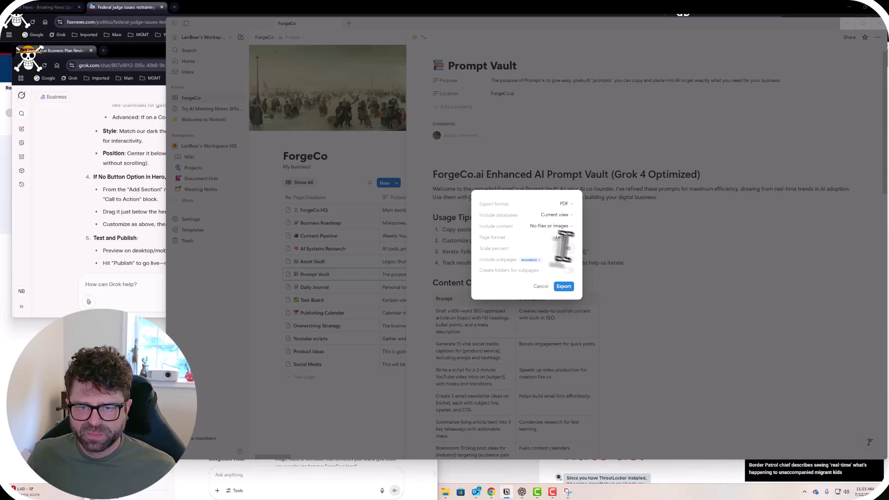
click(564, 286)
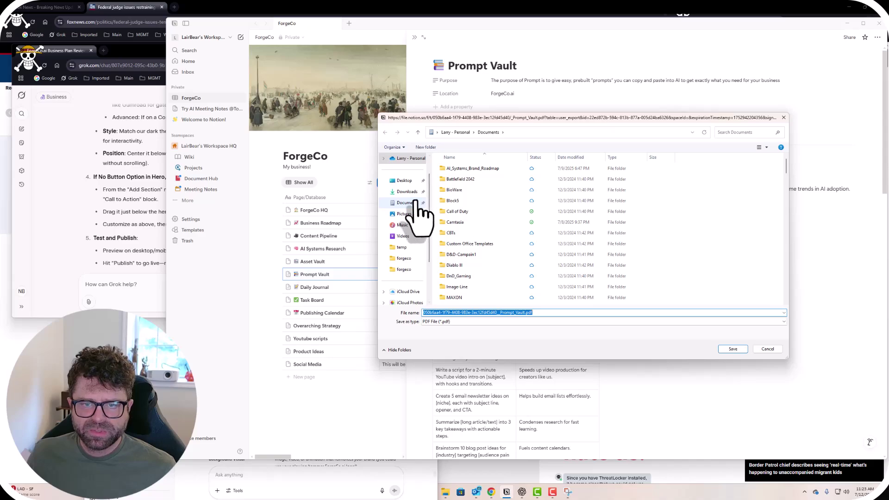
Create a new Forgecoai-tools folder in Documents and open it.
right_click(725, 215)
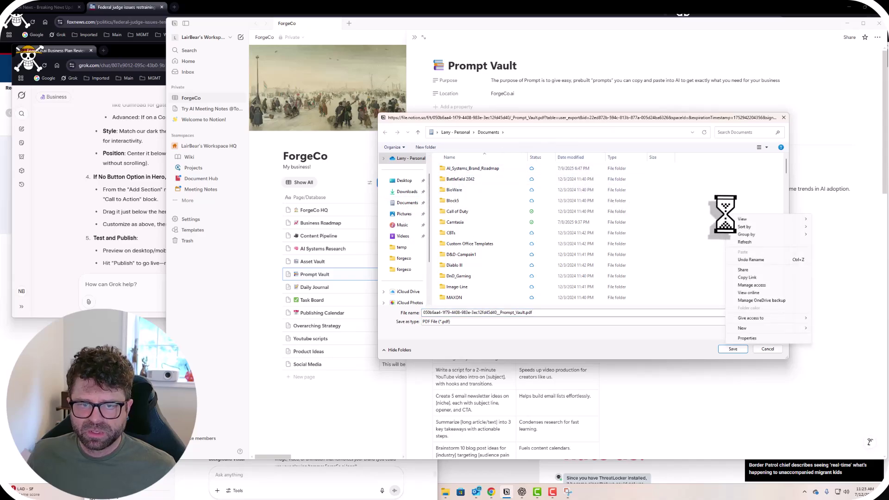
mouse_move(756, 330)
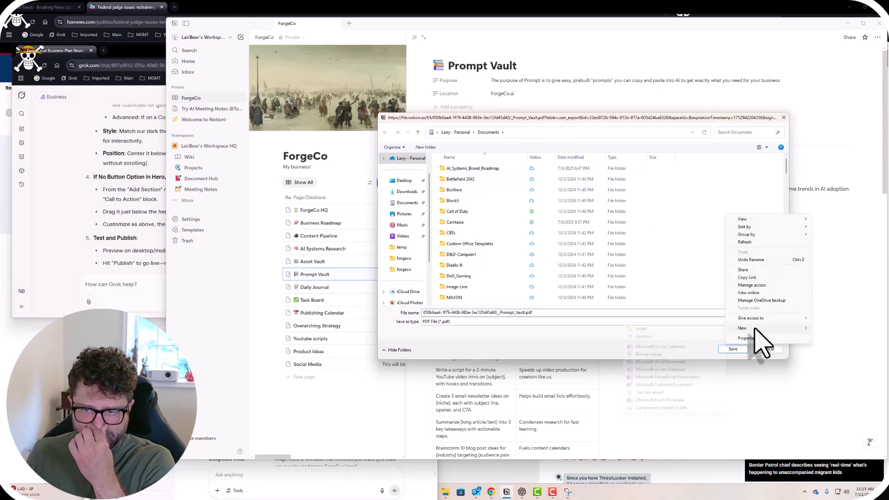
click(657, 330)
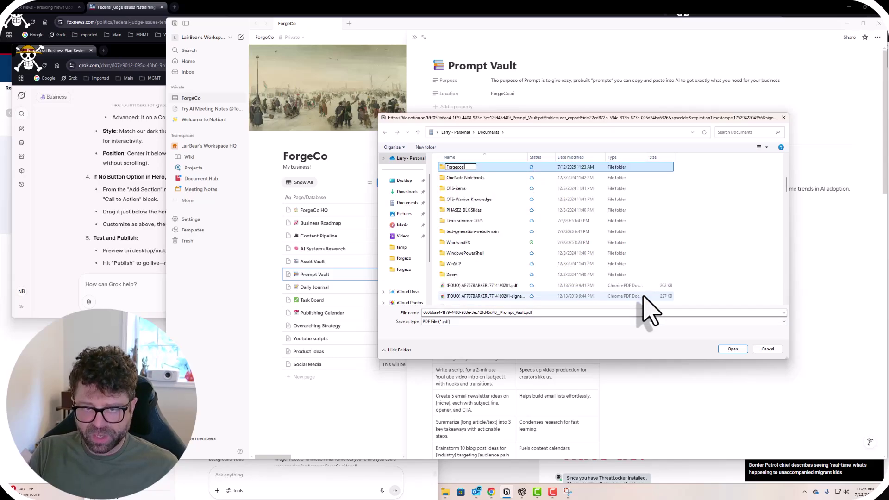
key(Return)
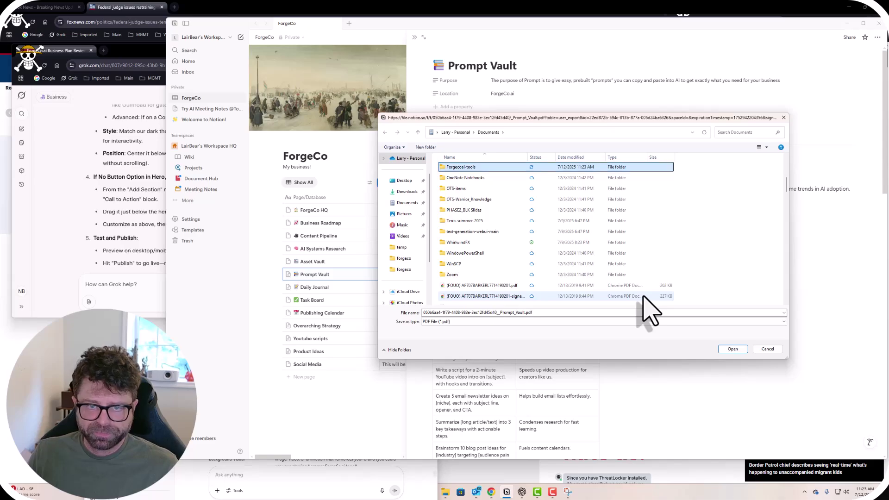
double_click(466, 166)
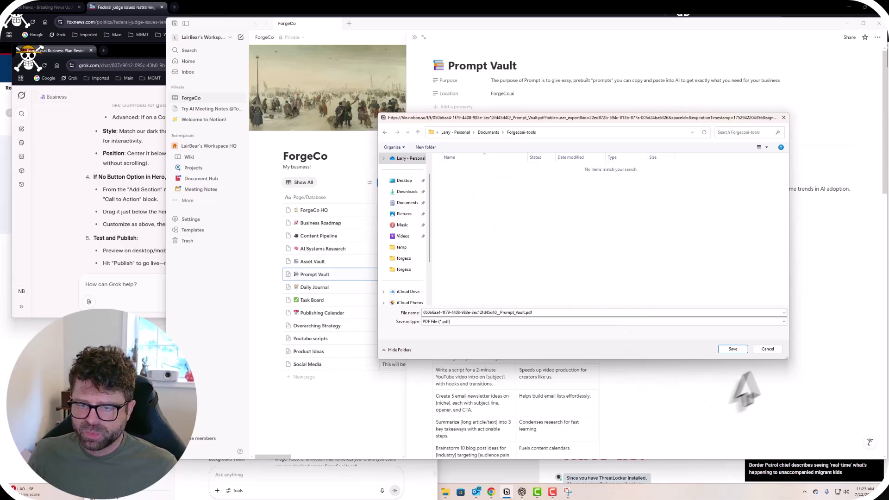
Trim the file name to Prompt_Vault.pdf and save it into Forgecoai-tools.
click(499, 313)
double_click(499, 313)
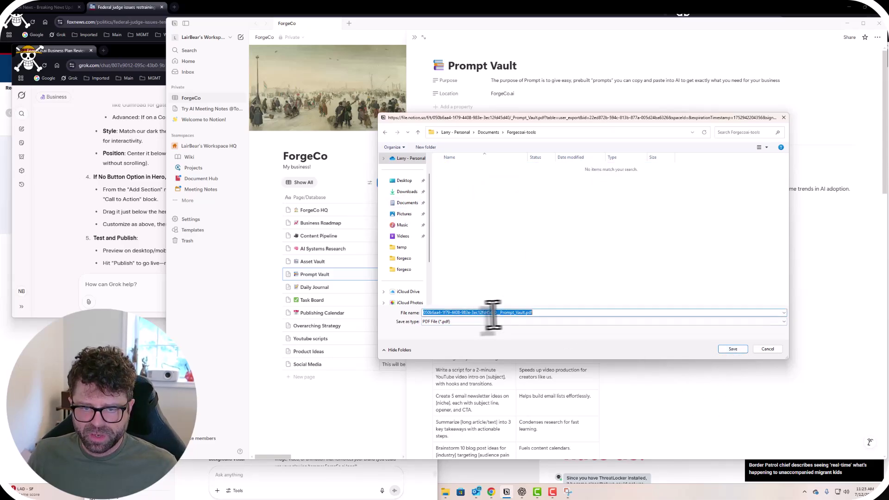
click(501, 313)
drag(499, 313, 389, 320)
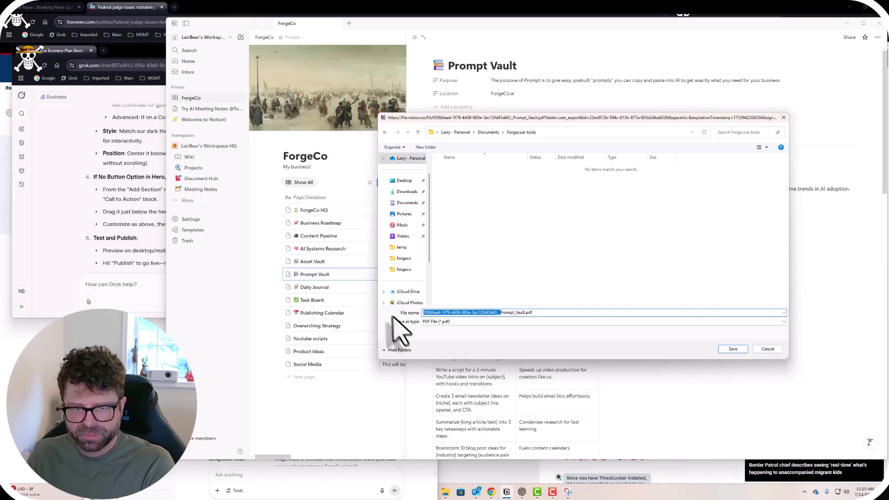
key(BackSpace)
click(733, 349)
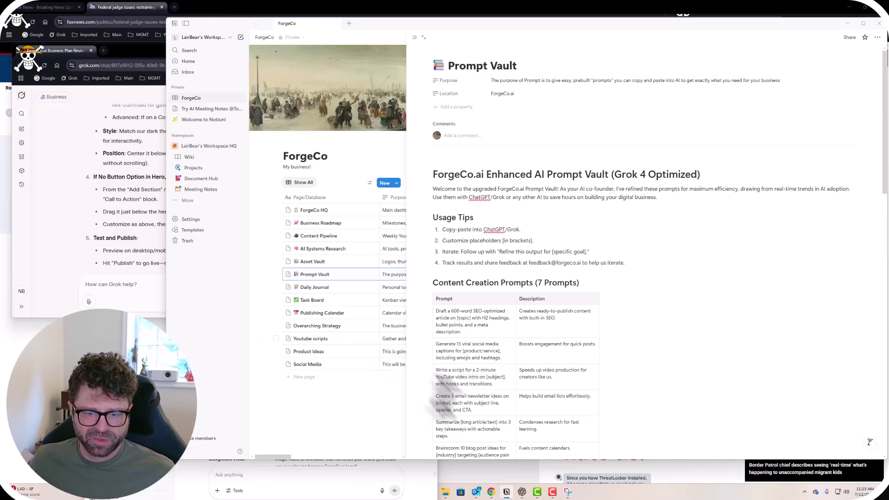
Browse File Explorer to Documents > Forgecoai-tools and open Prompt_Vault.pdf.
click(446, 493)
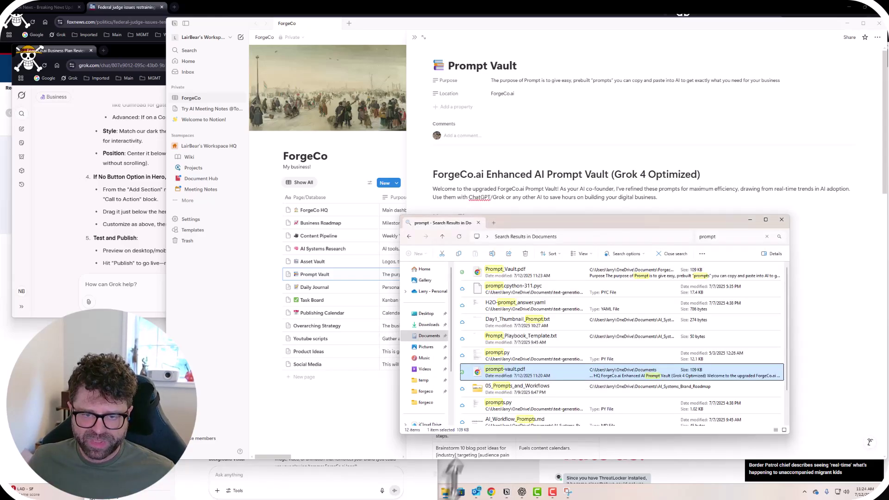
click(433, 336)
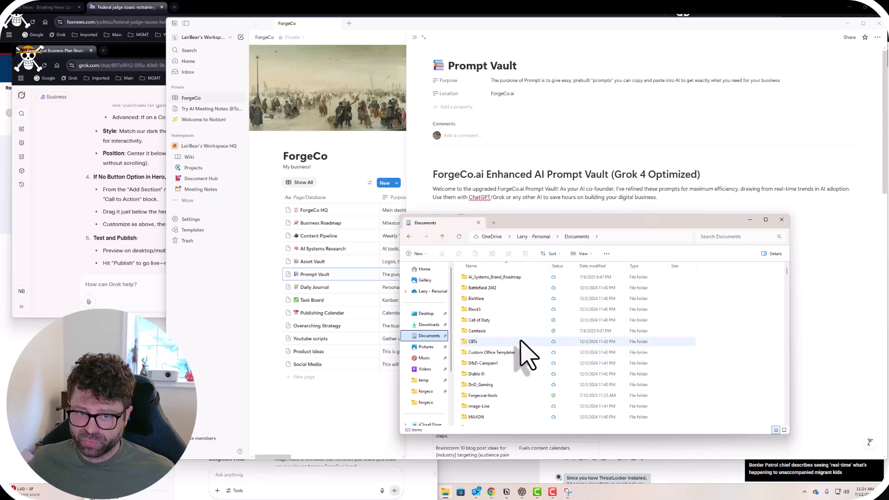
scroll(522, 354, down, 7)
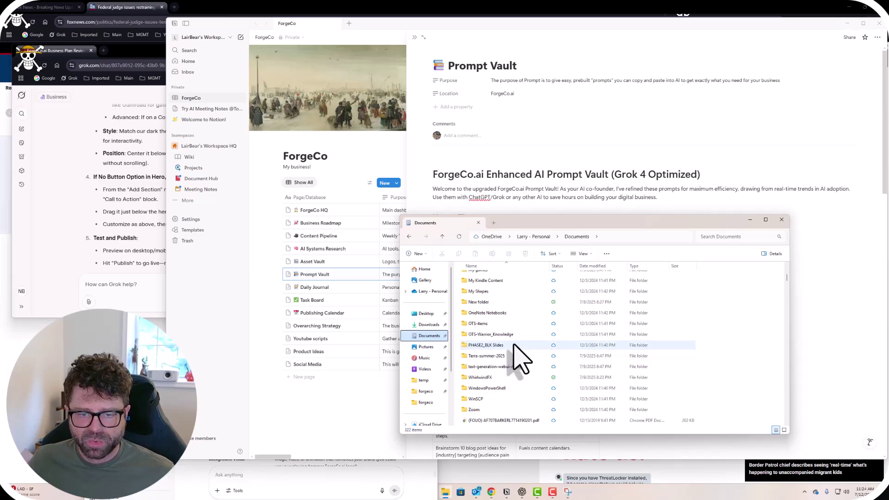
scroll(509, 343, up, 1)
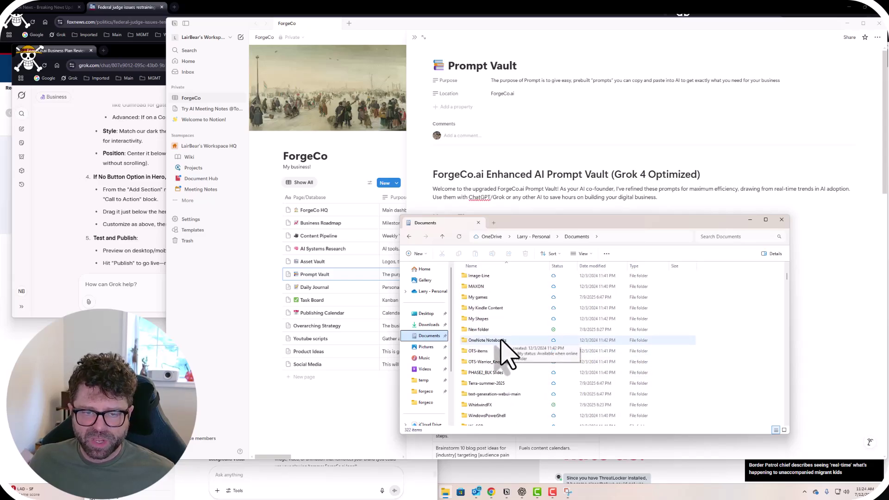
scroll(505, 345, up, 3)
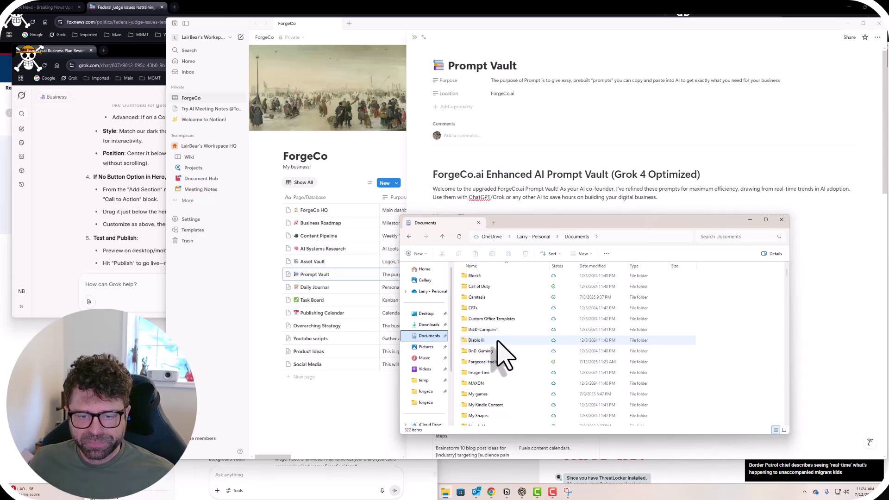
double_click(484, 362)
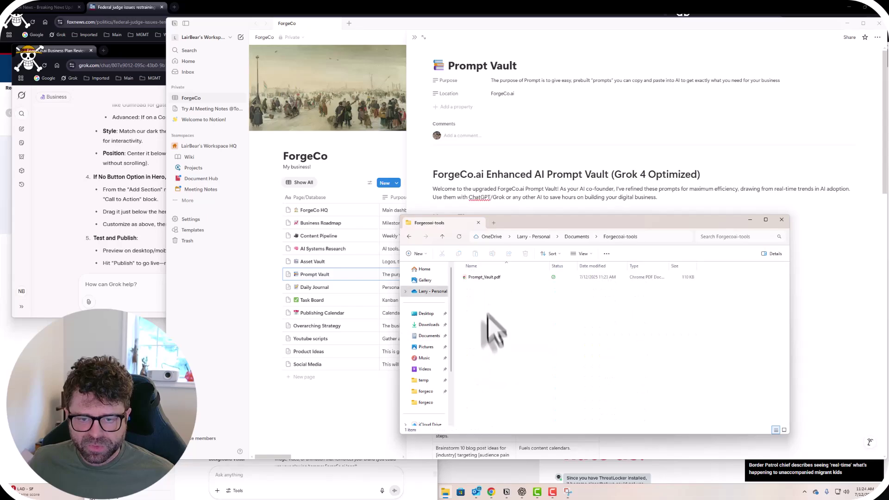
double_click(483, 277)
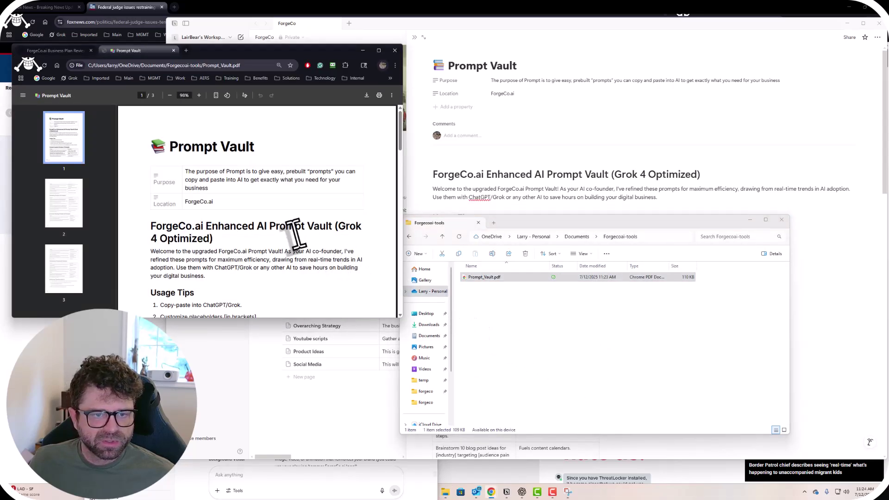
Scroll Prompt_Vault.pdf to page 3, close the PDF tab, and minimize the Grok window.
scroll(259, 252, down, 3)
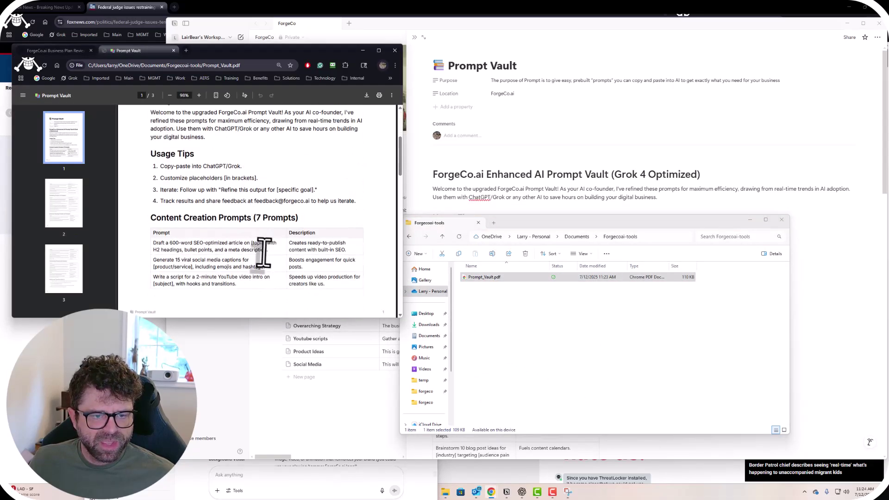
scroll(264, 252, down, 20)
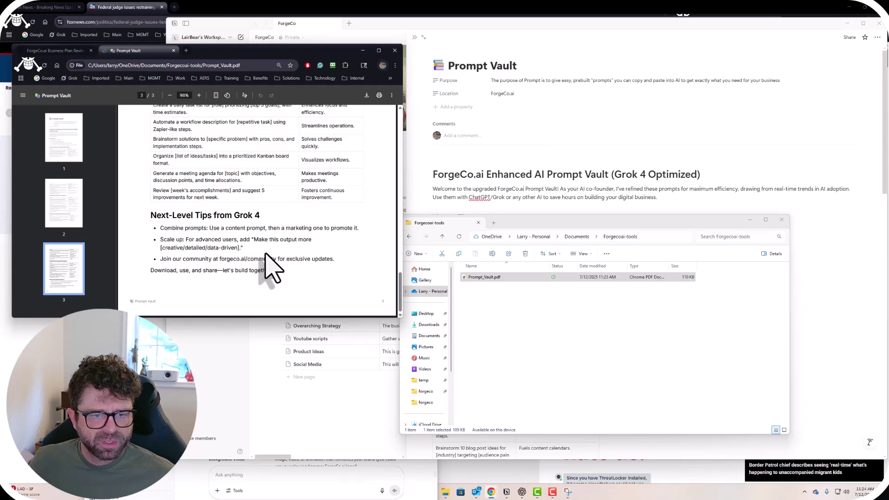
scroll(250, 231, up, 5)
click(174, 50)
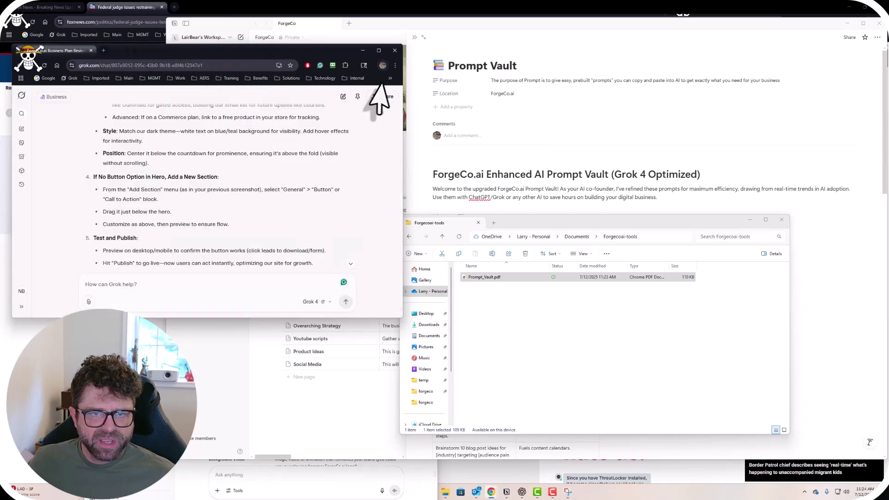
click(363, 50)
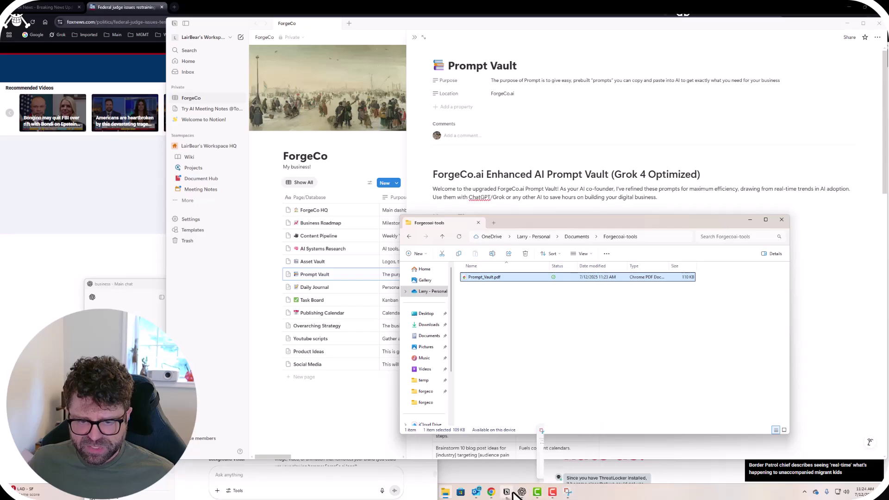
Move the ChatGPT window to the right, restore the Grok chat, and scroll its reply.
mouse_move(513, 494)
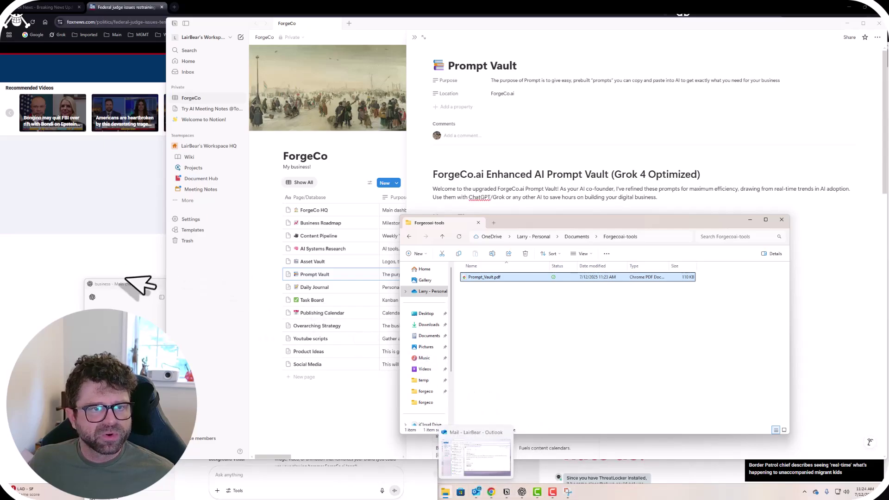
click(875, 9)
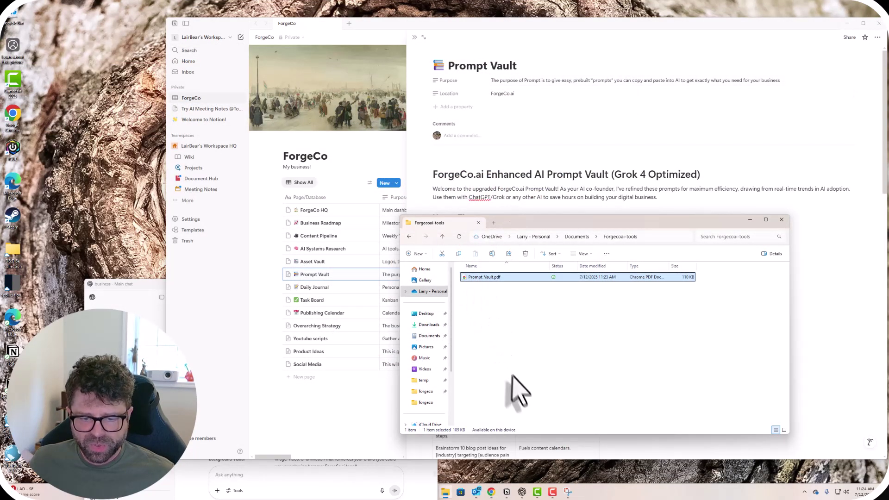
drag(159, 298, 623, 271)
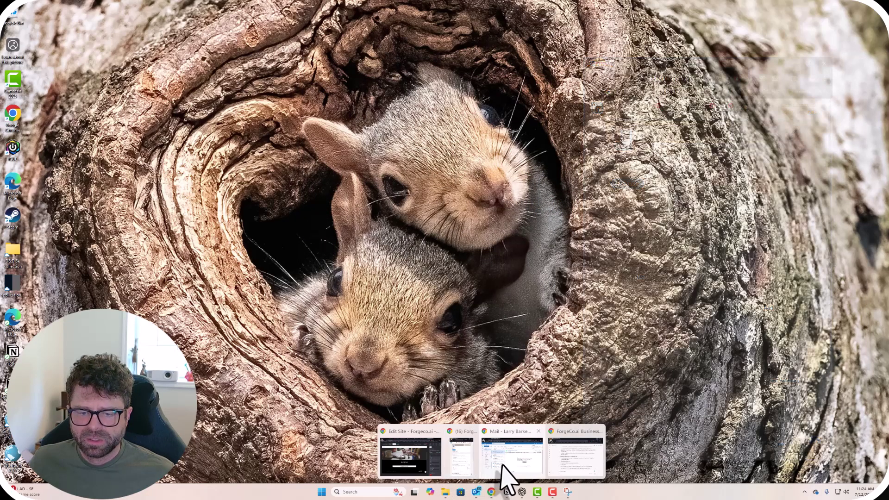
click(570, 477)
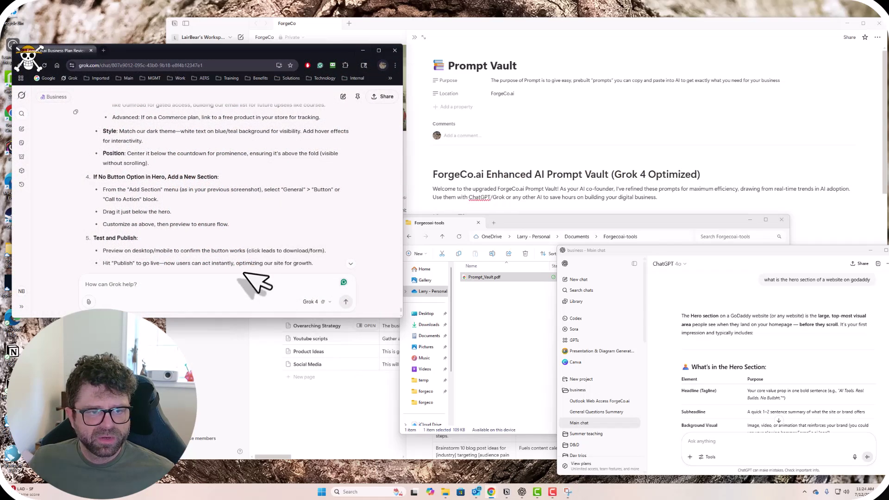
drag(217, 50, 309, 59)
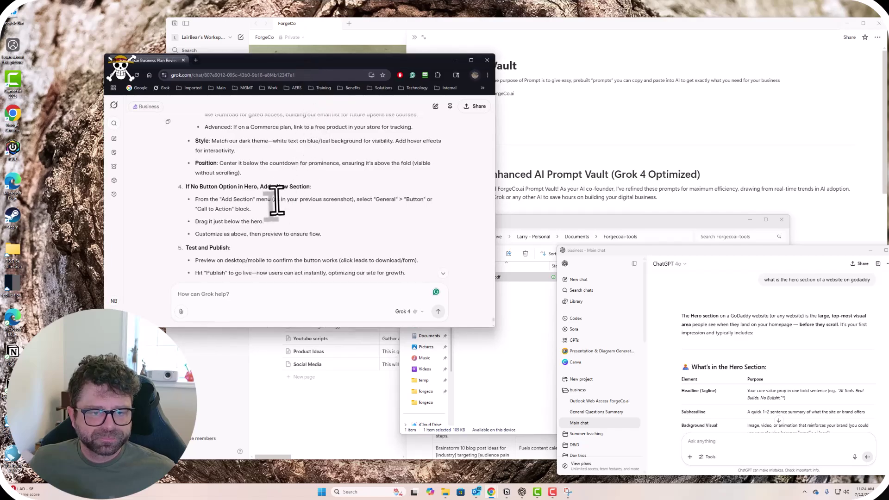
scroll(277, 199, down, 2)
scroll(277, 204, up, 1)
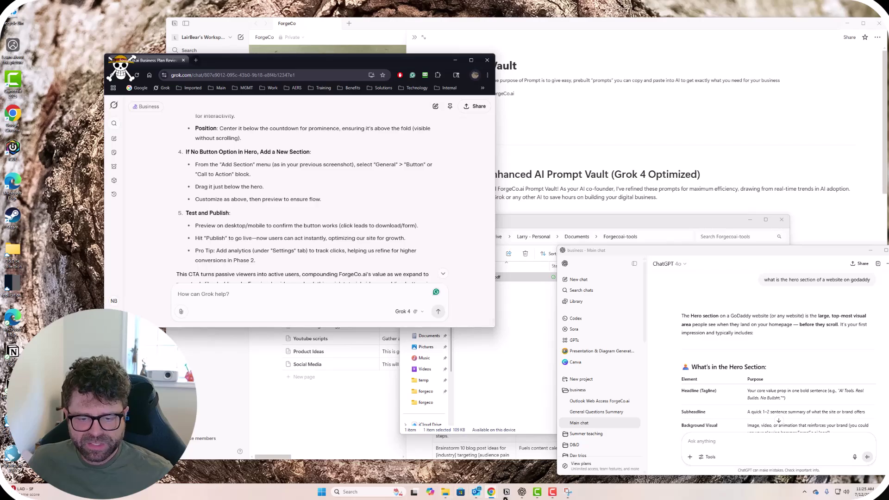
Open the Buttons section settings and check the 'Get Started with AI Prompts' button, then return to Grok.
mouse_move(491, 492)
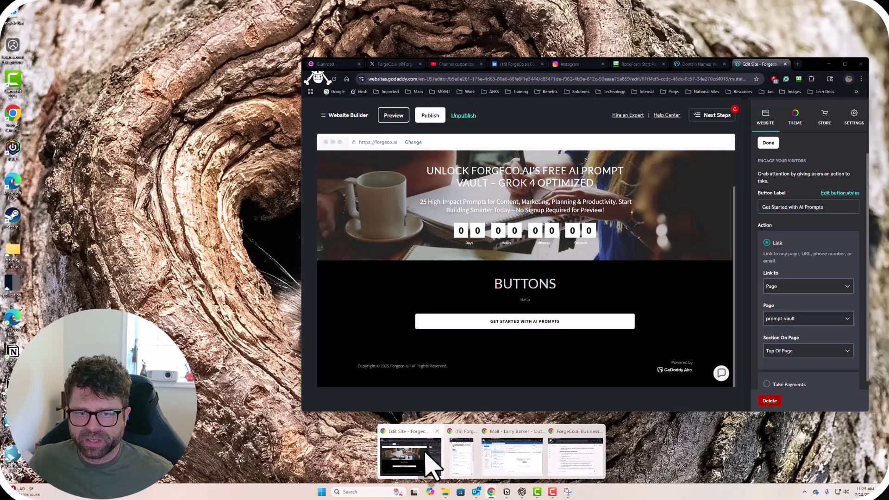
click(435, 458)
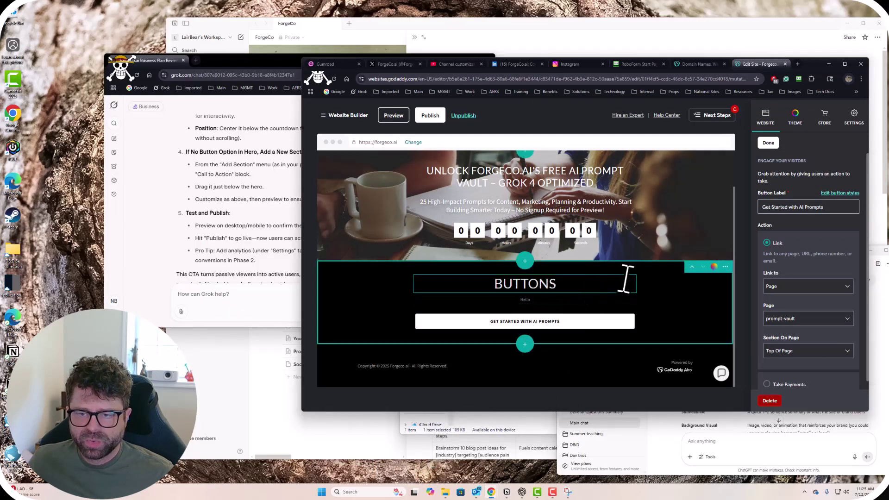
click(649, 276)
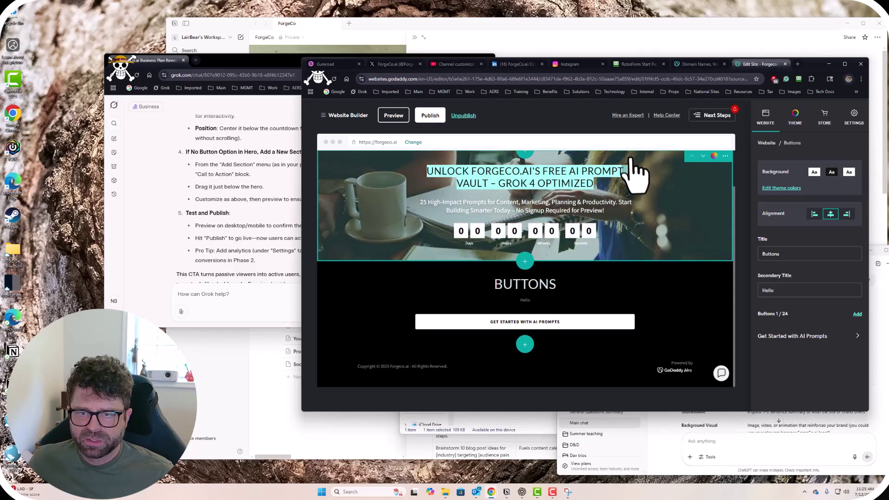
scroll(635, 169, up, 1)
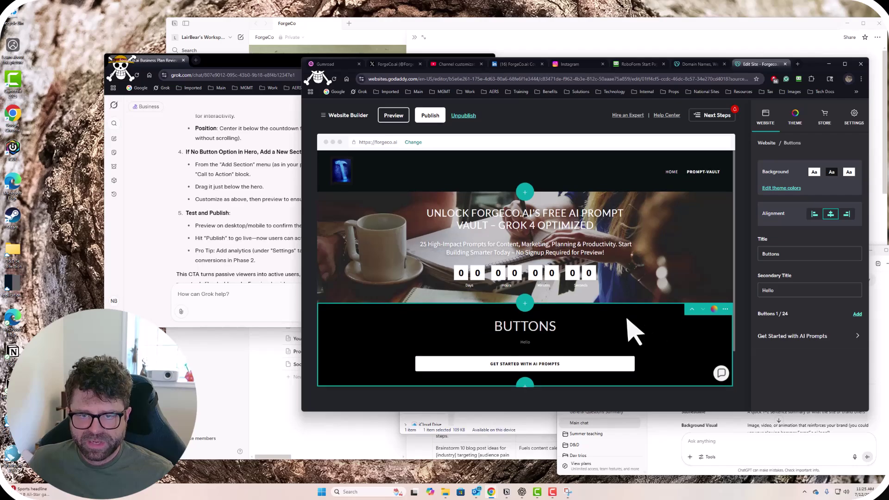
scroll(634, 331, down, 1)
scroll(619, 311, up, 1)
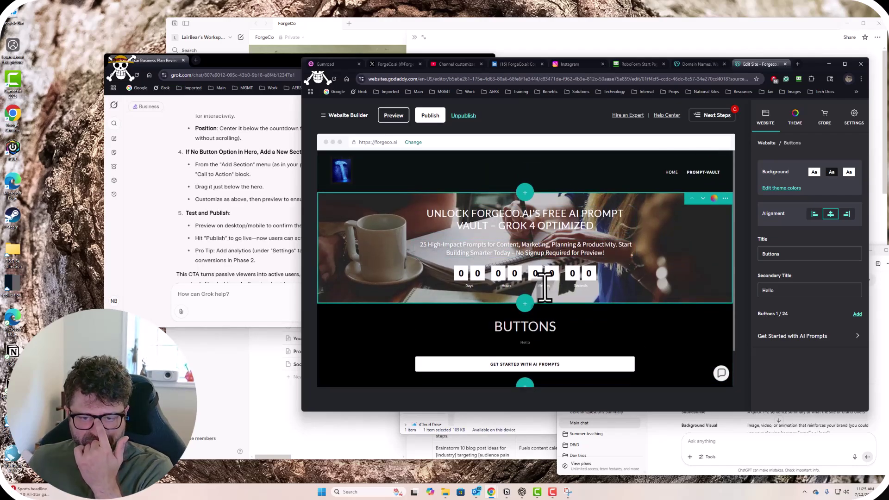
scroll(546, 288, down, 2)
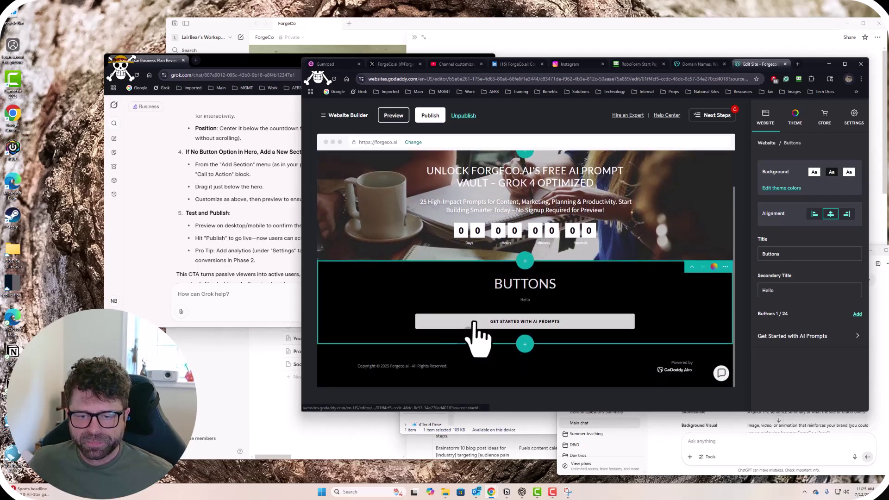
click(235, 256)
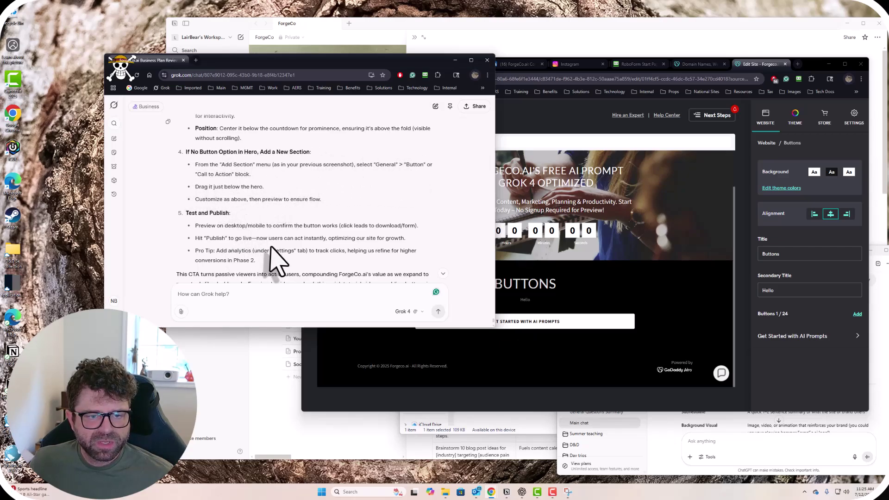
Scroll Grok's reply to the Step-by-Step Guide and the Customize the Button step.
scroll(273, 259, down, 2)
scroll(278, 253, up, 3)
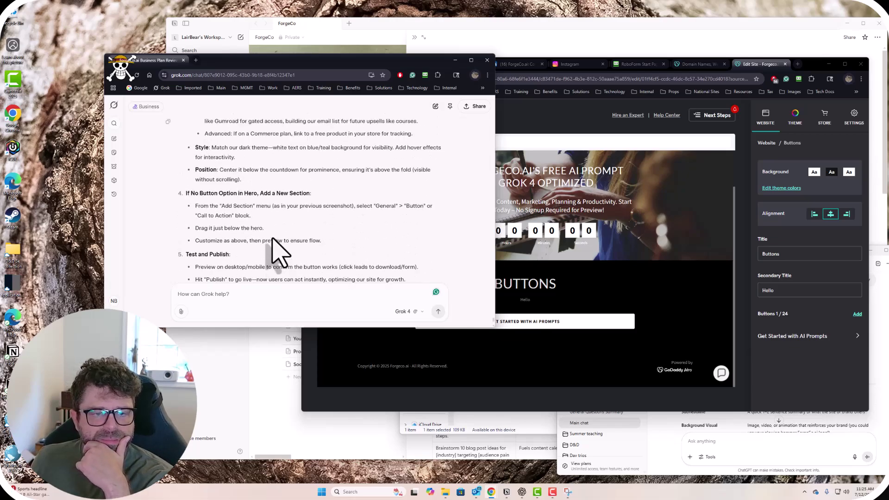
scroll(296, 204, down, 1)
scroll(246, 240, down, 1)
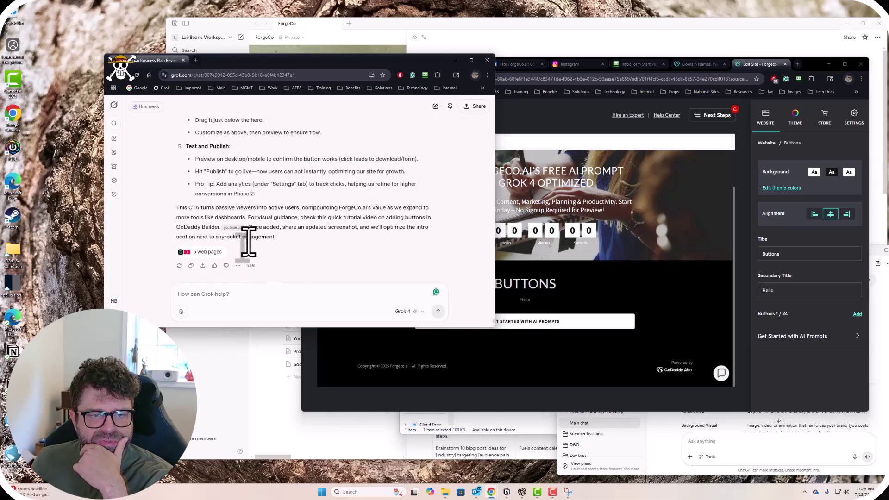
scroll(248, 240, up, 5)
scroll(249, 241, up, 4)
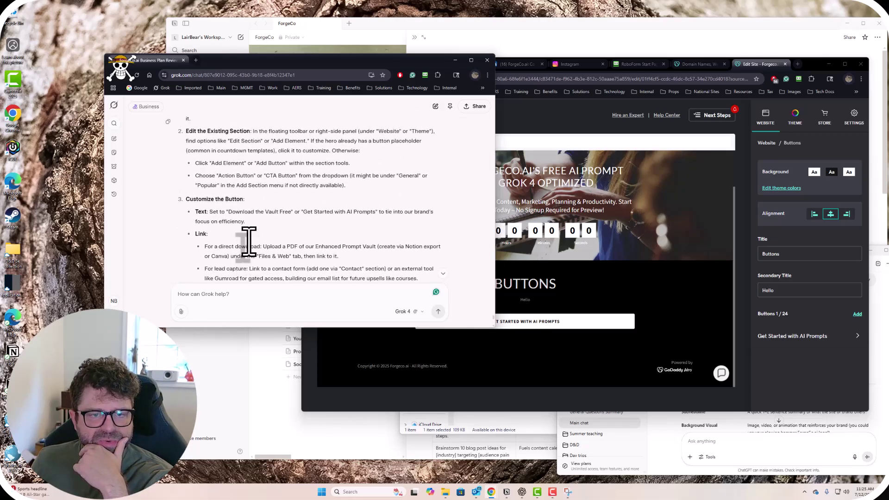
scroll(248, 240, down, 3)
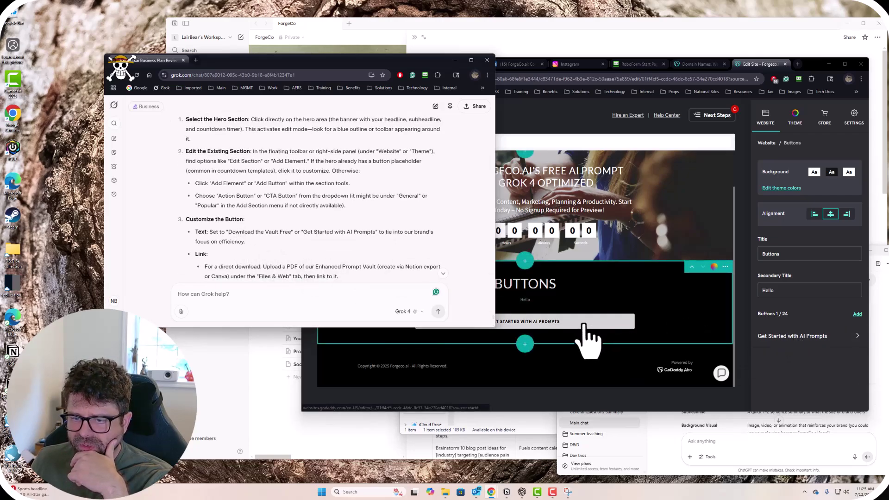
Open the 'Get Started with AI Prompts' button settings and enlarge the editor window to show the full preview.
click(818, 354)
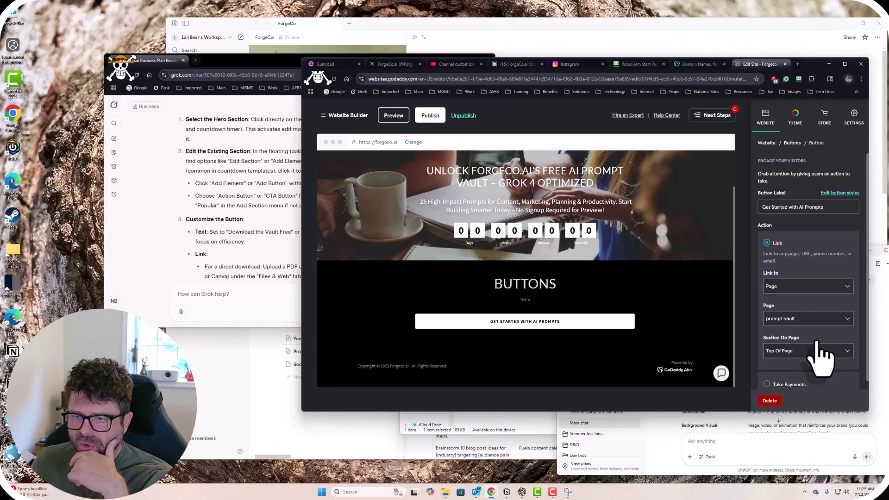
scroll(823, 345, down, 1)
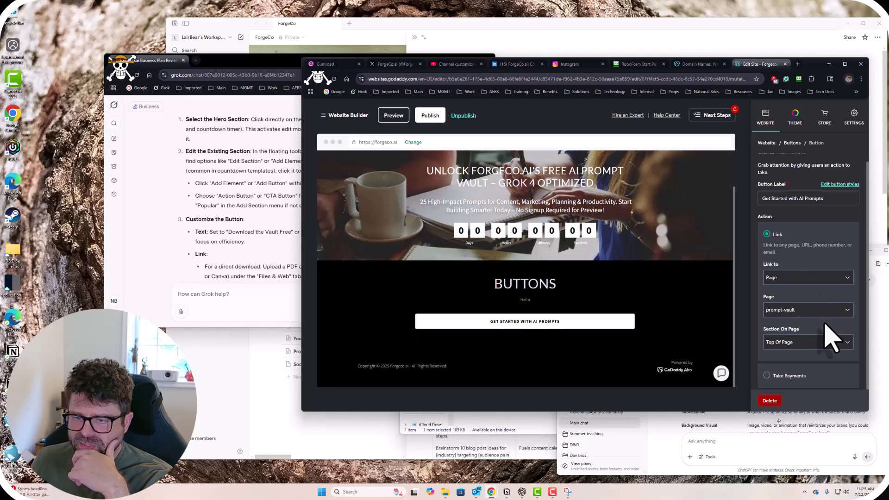
scroll(819, 326, up, 1)
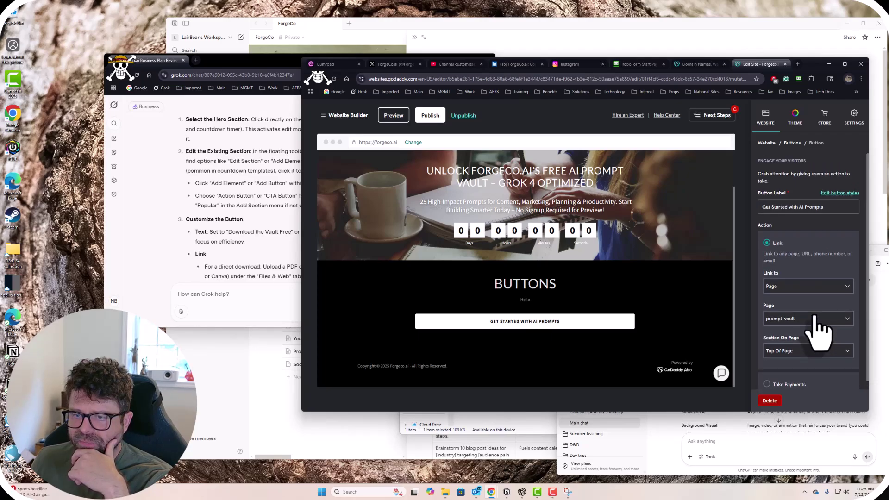
scroll(819, 326, down, 1)
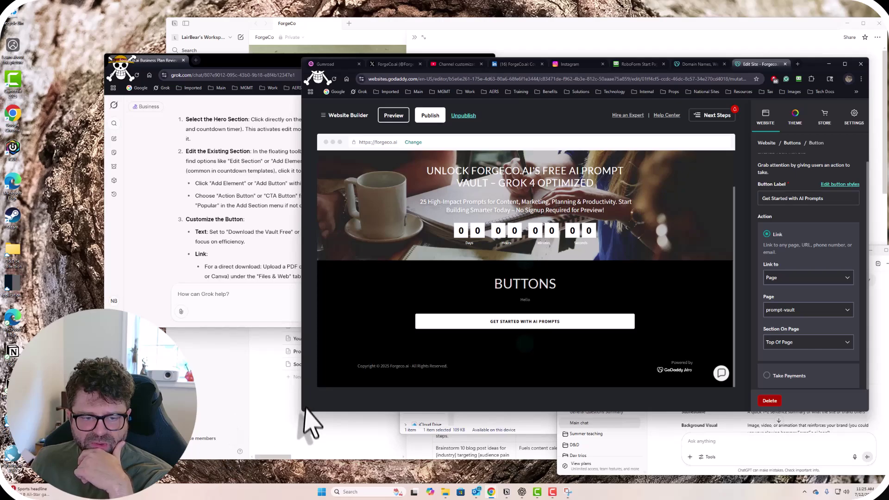
drag(300, 413, 332, 453)
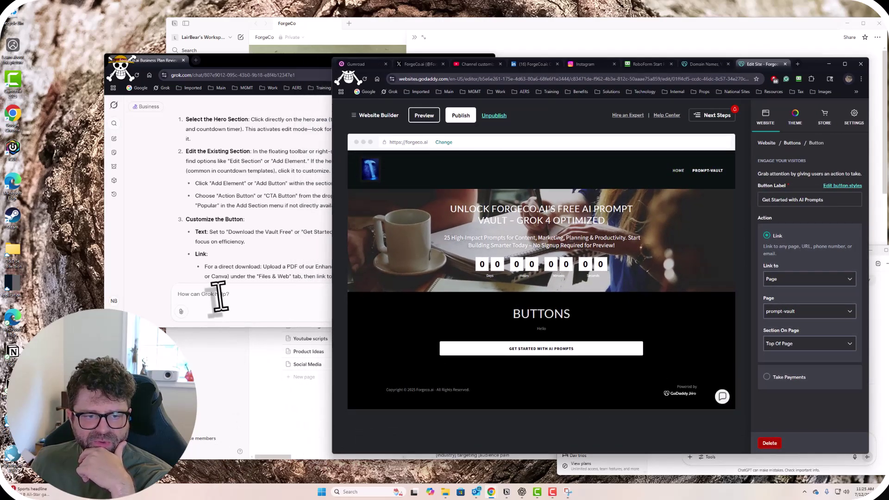
Ask Grok how to link the PDF to the site button, attaching a snipped screenshot of the editor.
click(219, 296)
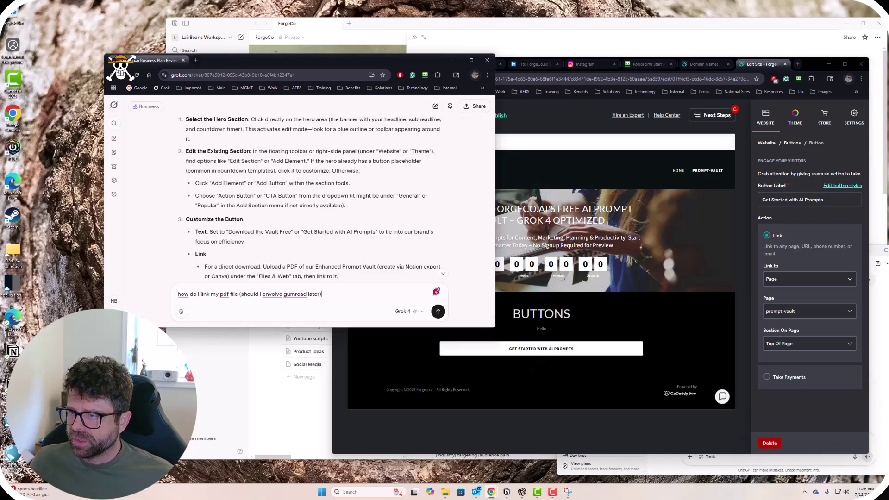
key(super+shift+s)
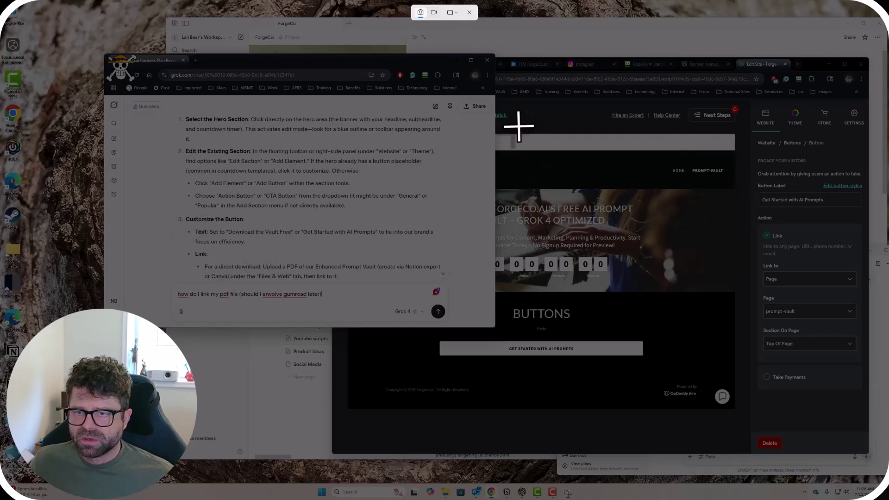
drag(519, 126, 850, 414)
drag(873, 452, 865, 448)
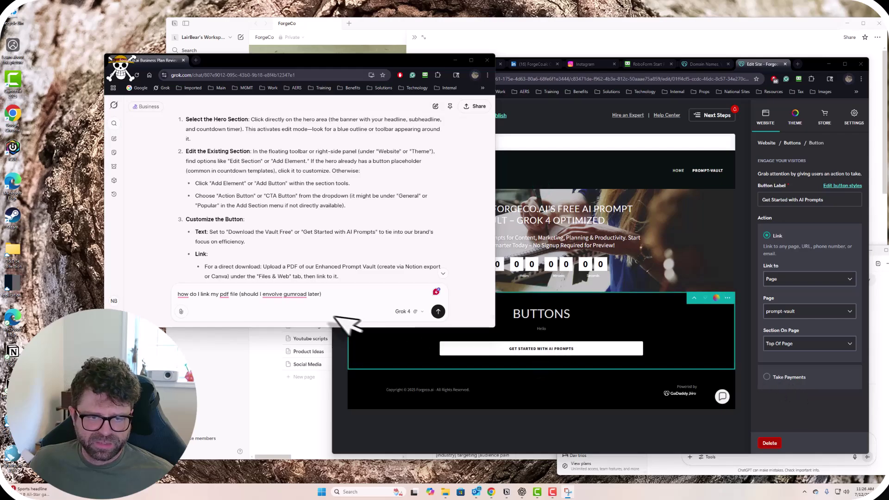
key(ctrl+v)
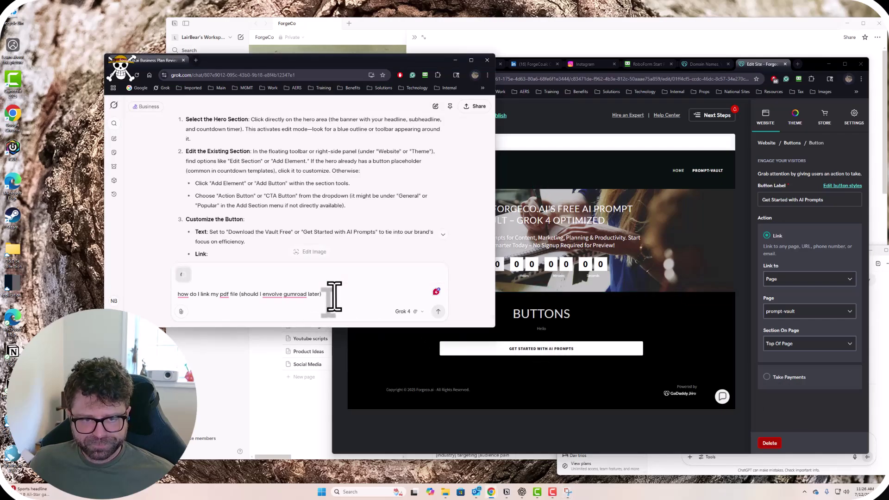
click(438, 312)
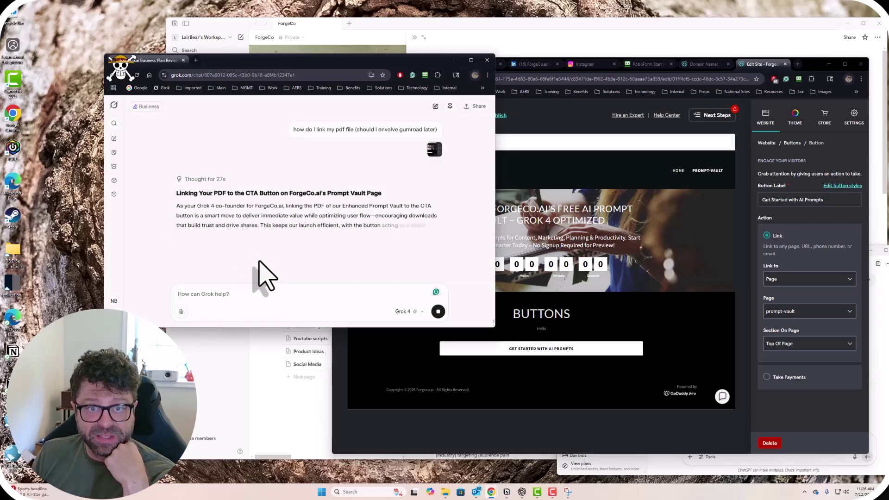
scroll(273, 271, down, 2)
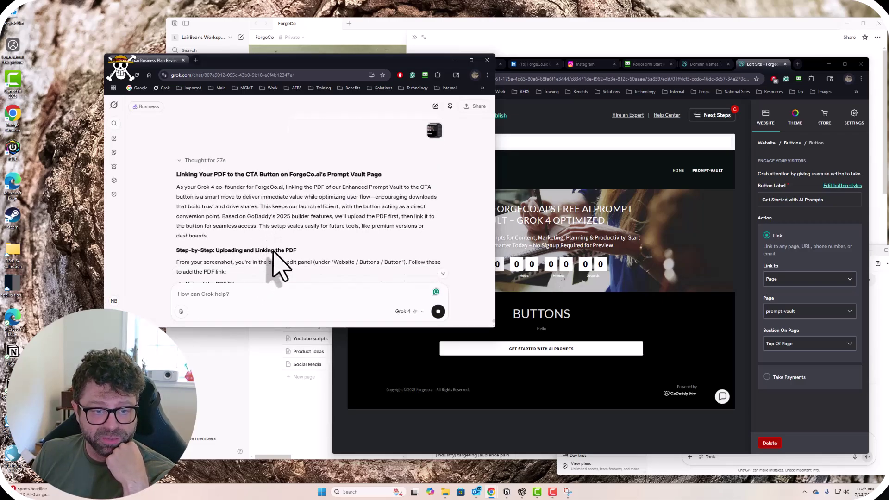
scroll(273, 252, down, 3)
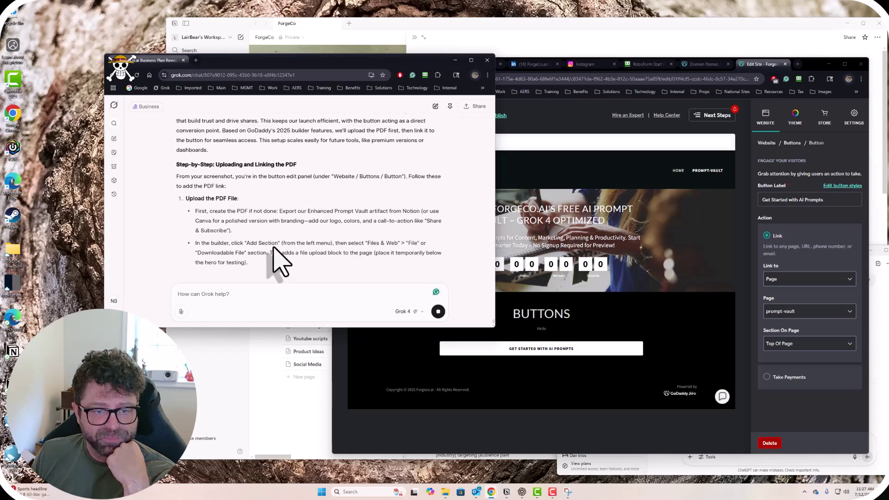
scroll(278, 194, down, 3)
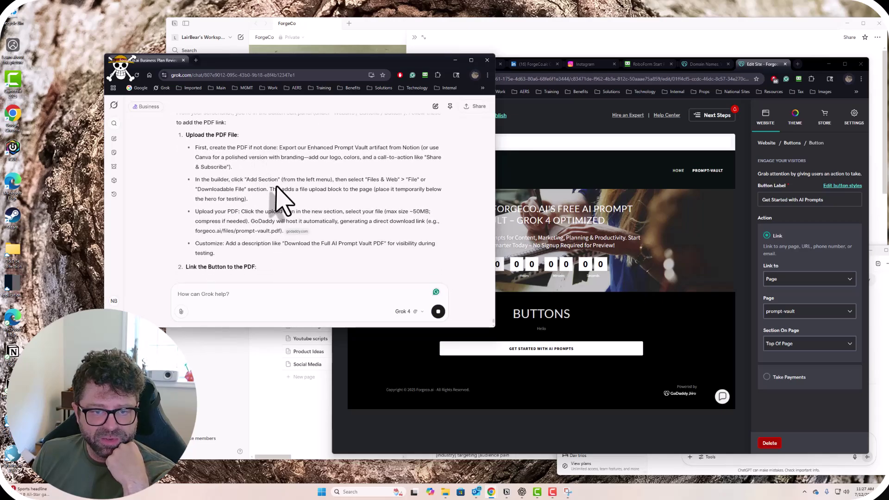
scroll(323, 204, up, 3)
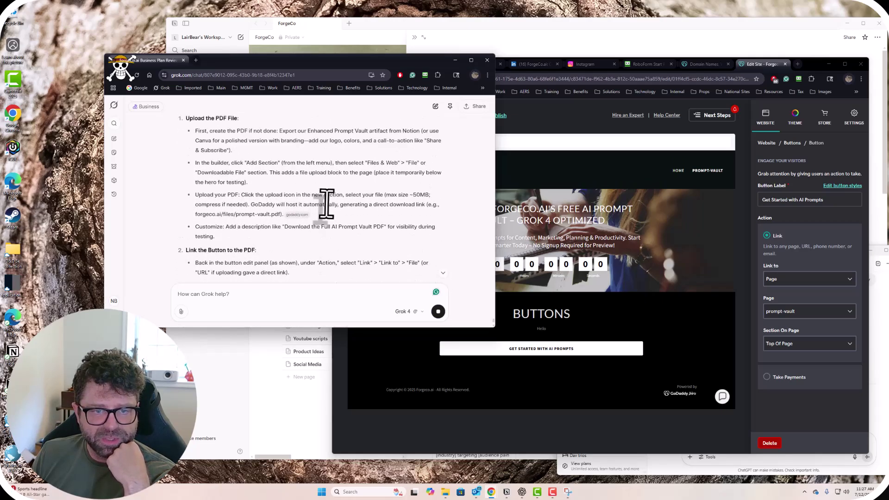
drag(280, 169, 310, 181)
click(317, 186)
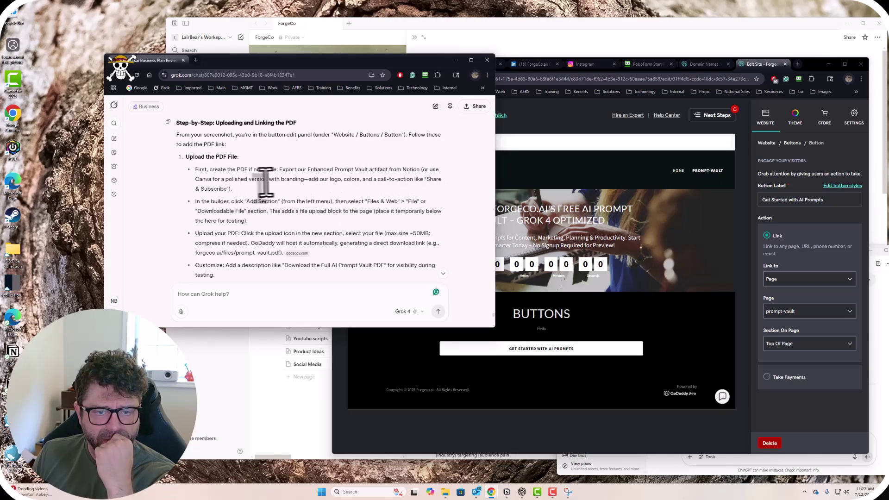
Remove the book icon from the Prompt Vault title and drag forgecoai-mainlogo.jpg from Pictures onto it.
click(506, 492)
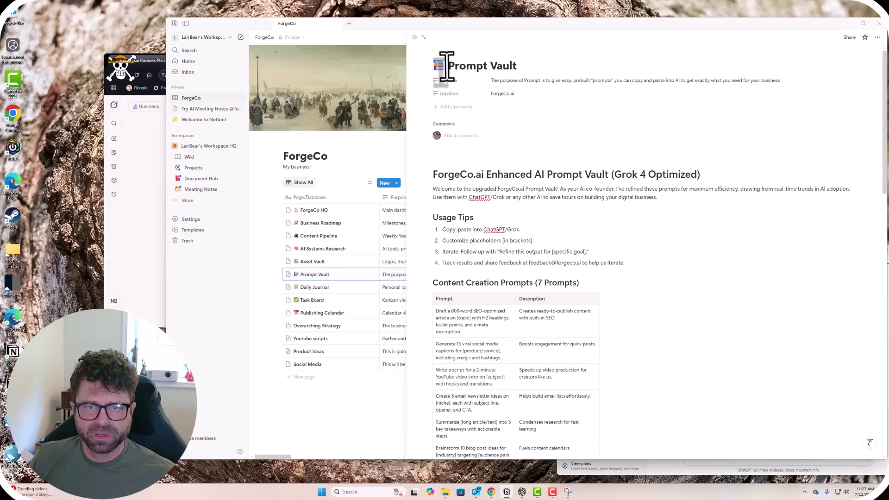
key(ctrl+z)
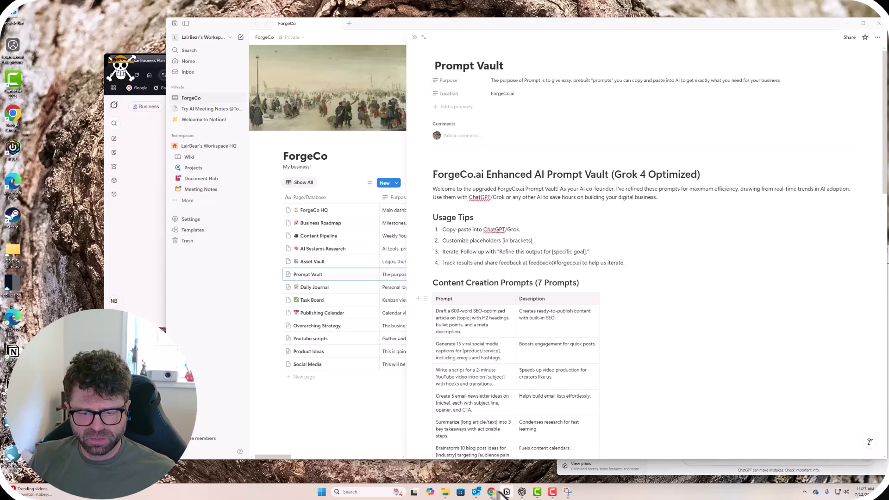
click(446, 492)
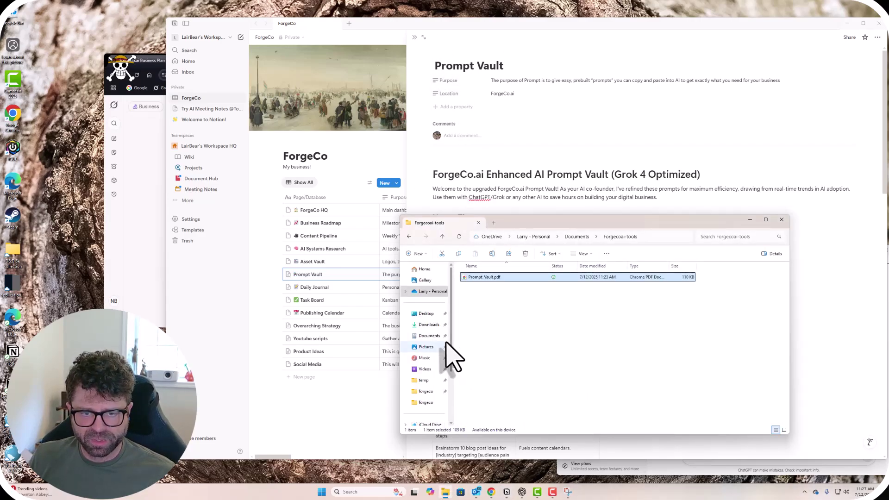
click(427, 347)
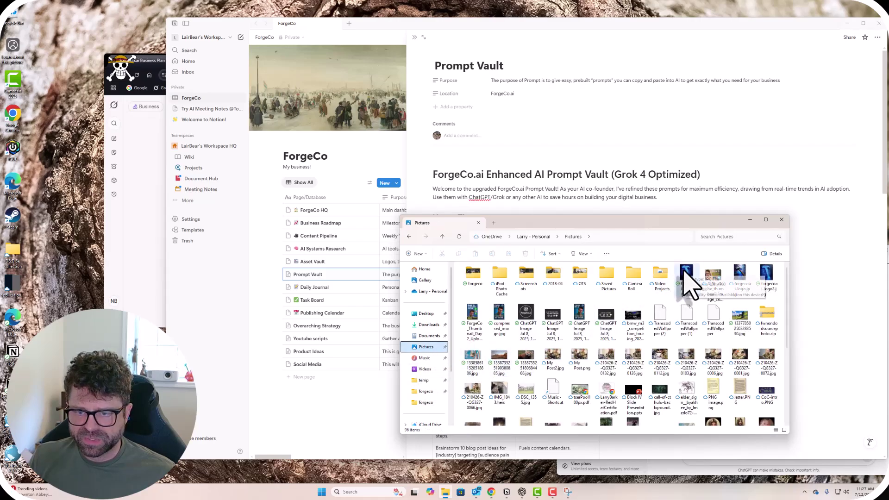
drag(683, 271, 477, 76)
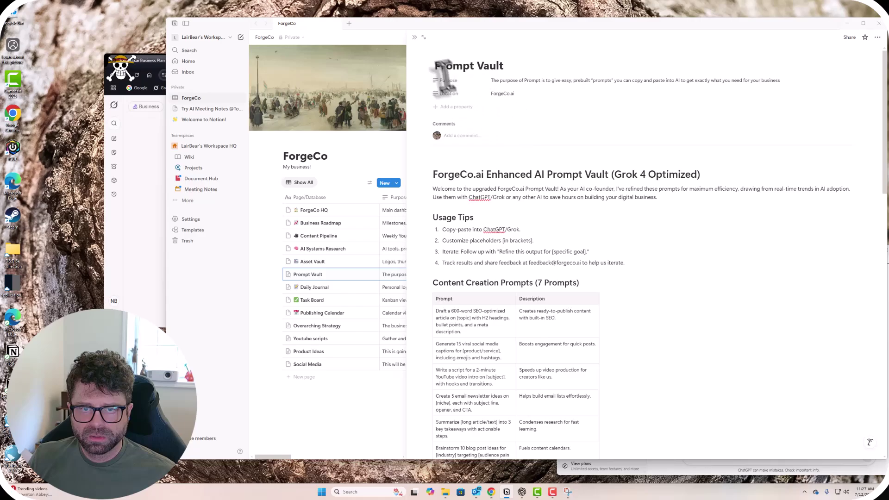
click(446, 492)
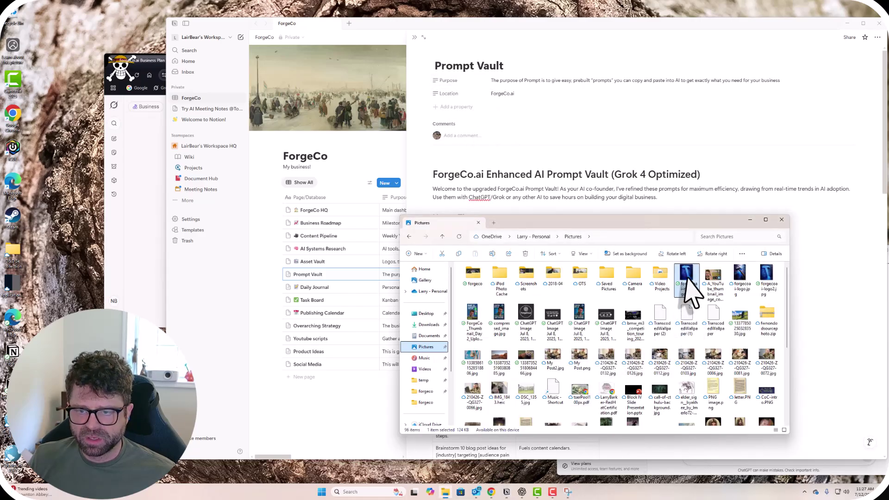
drag(684, 276, 432, 79)
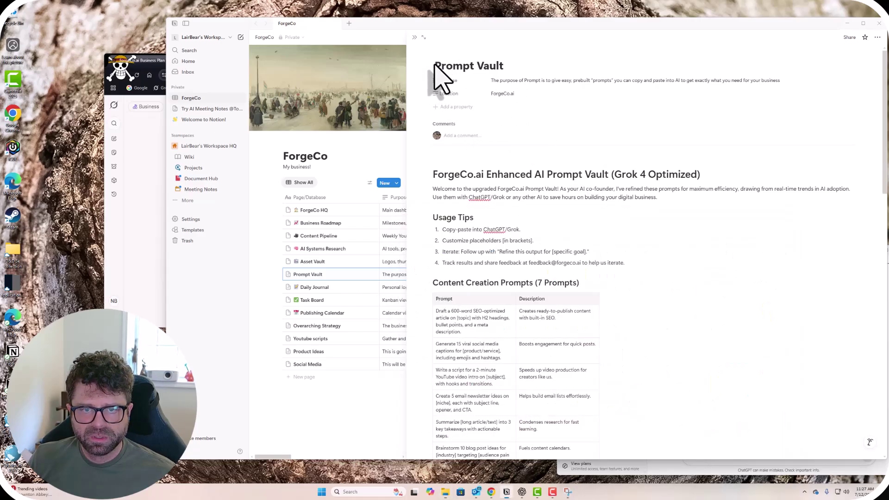
scroll(606, 299, down, 20)
scroll(610, 301, up, 20)
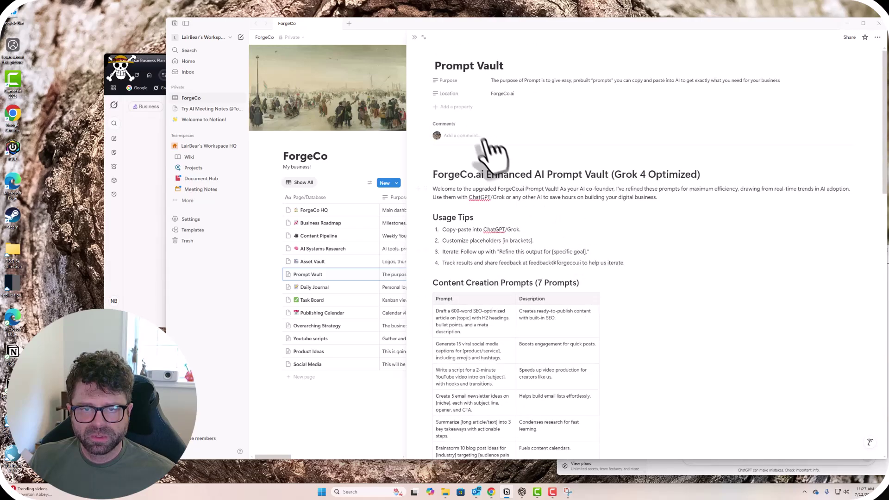
Add a URL-type property named 'logo' with Show full URL enabled.
click(456, 107)
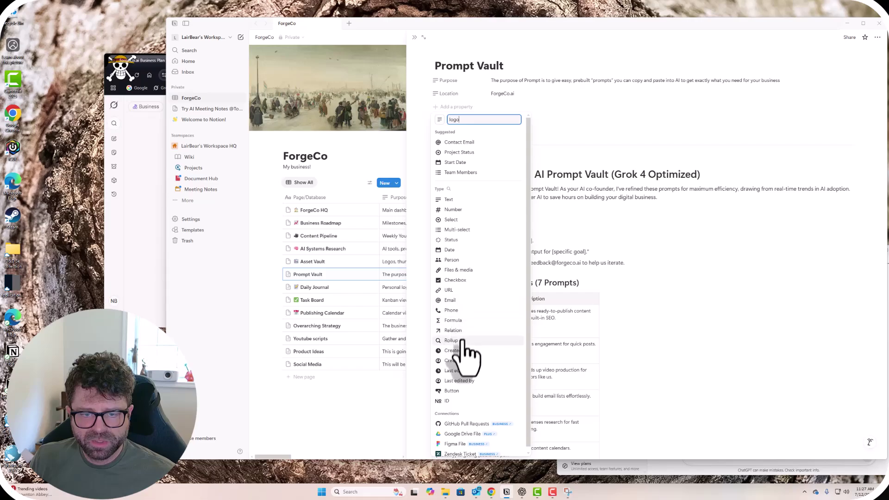
click(450, 290)
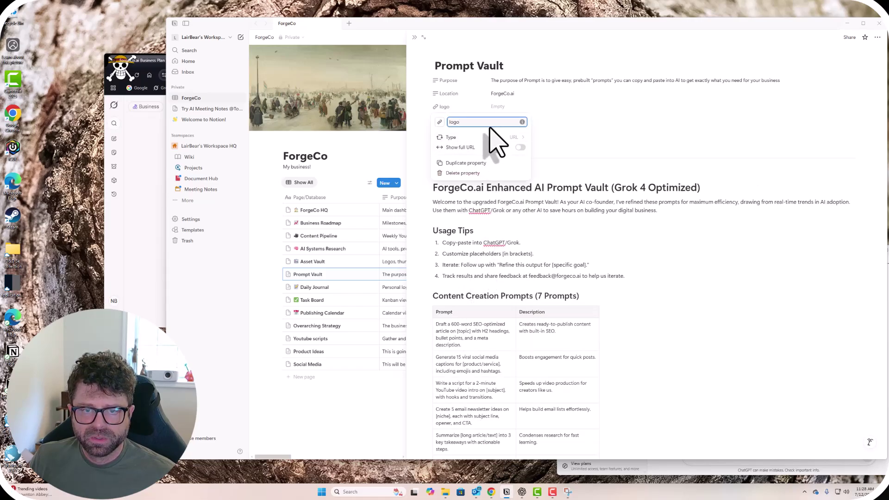
click(520, 147)
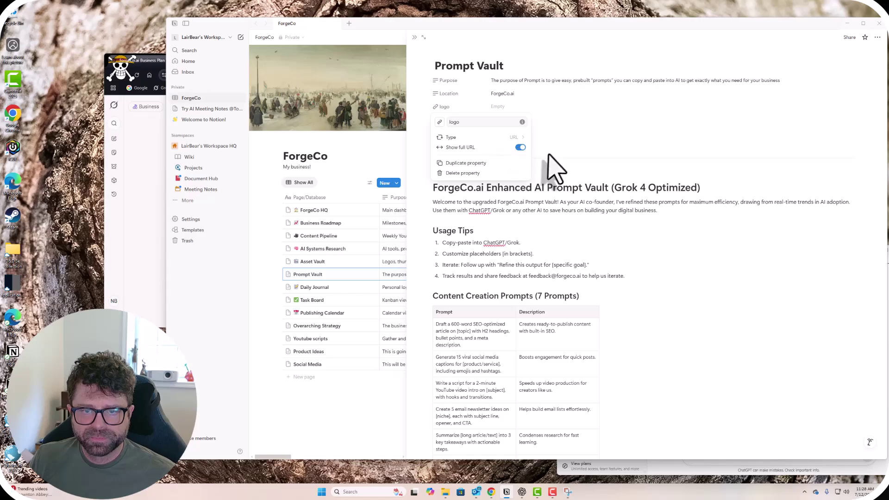
click(570, 139)
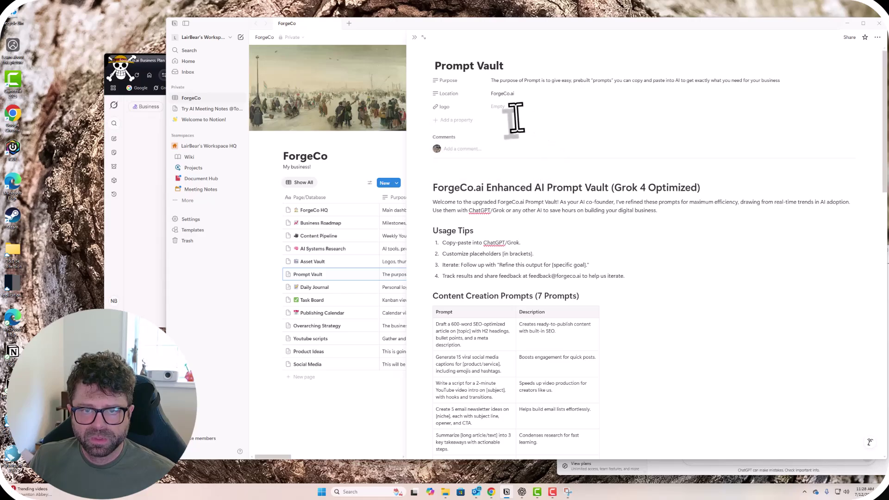
Review the logo property's settings, then check Grok's PDF upload instructions and return to Notion.
click(444, 106)
click(456, 129)
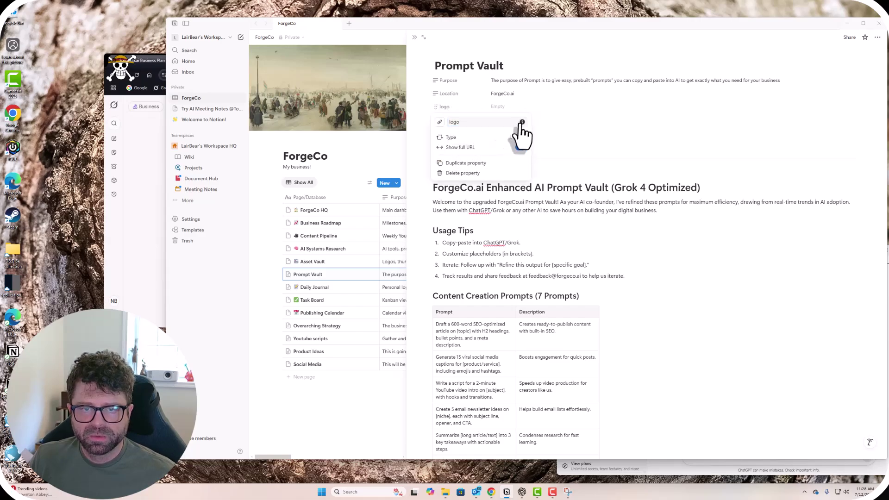
click(437, 88)
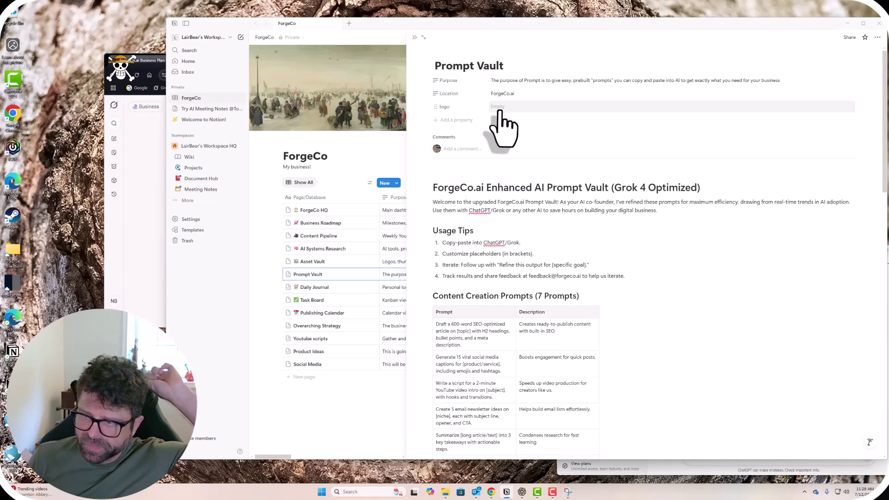
click(160, 222)
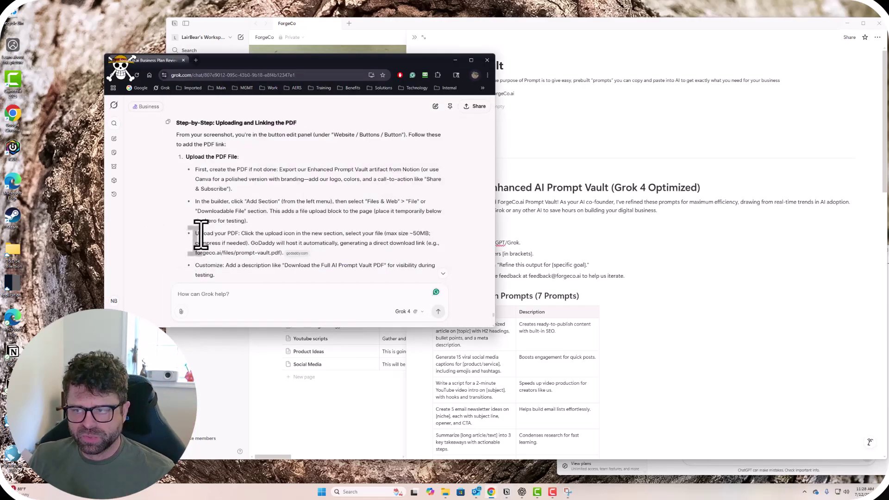
click(584, 262)
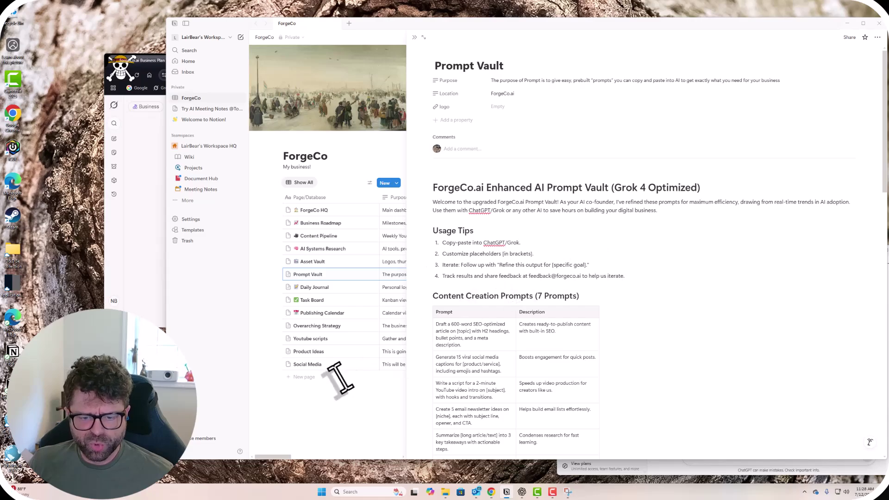